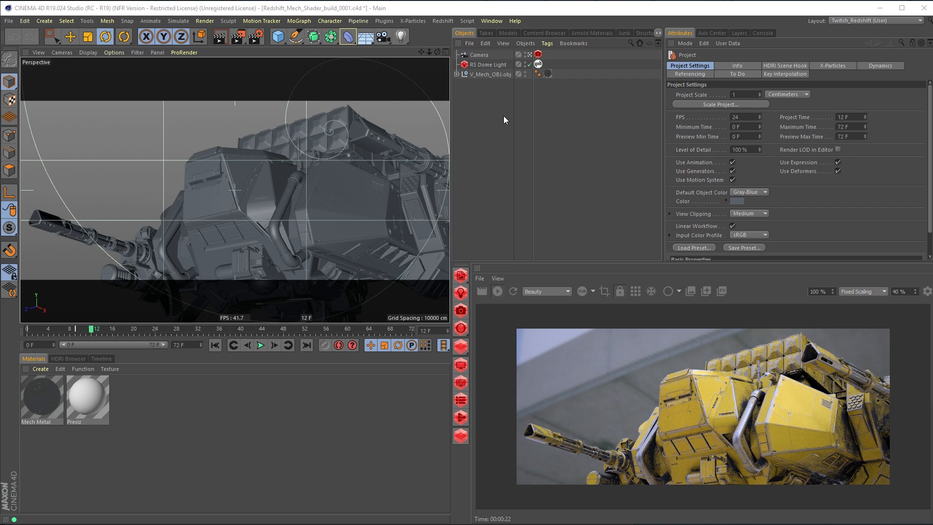
Leave the scene camera's view and restart the live Redshift render with the whole mech in frame
click(529, 53)
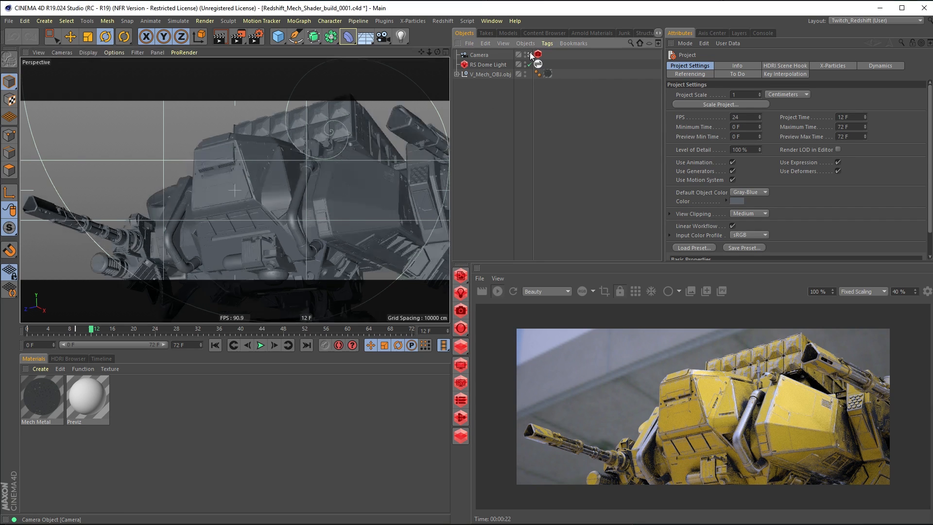
click(529, 54)
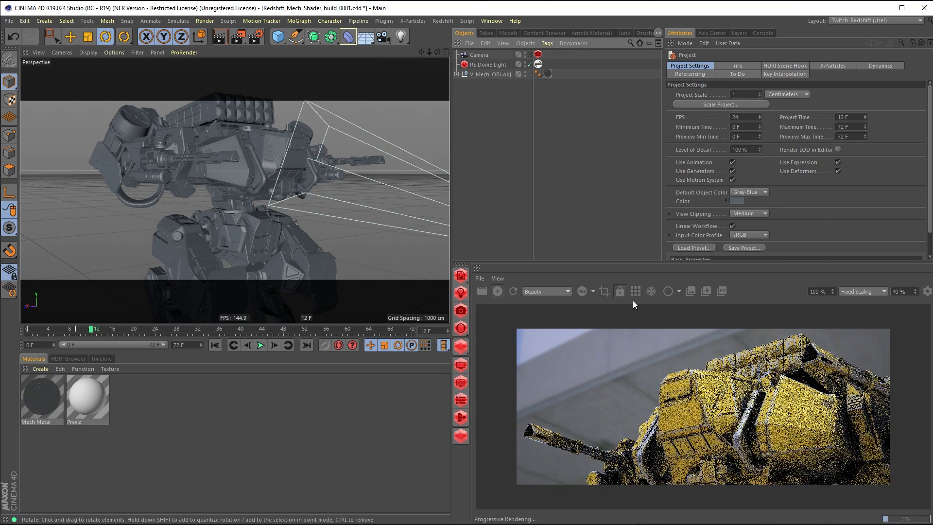
click(497, 291)
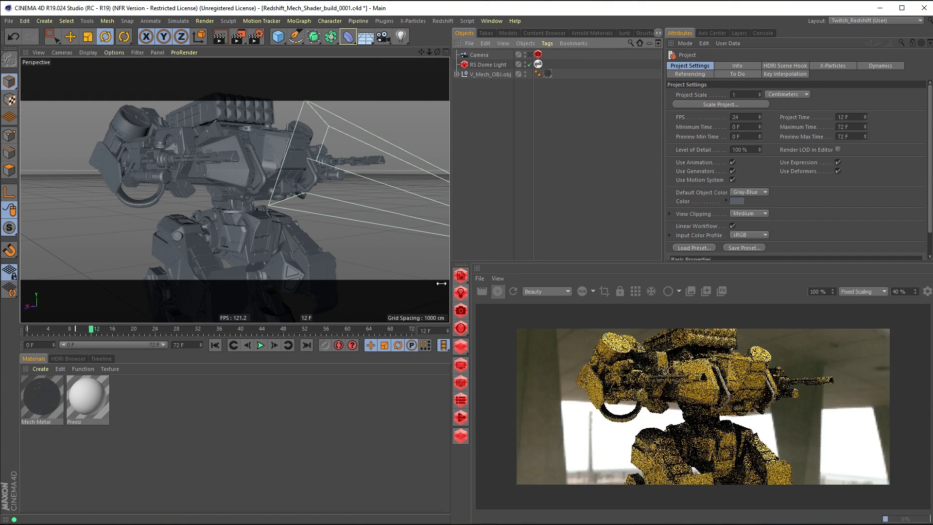
alt+drag(293, 192, 274, 202)
alt+right_drag(273, 203, 290, 206)
alt+drag(291, 205, 286, 194)
alt+right_drag(286, 191, 299, 199)
alt+middle_drag(301, 199, 296, 202)
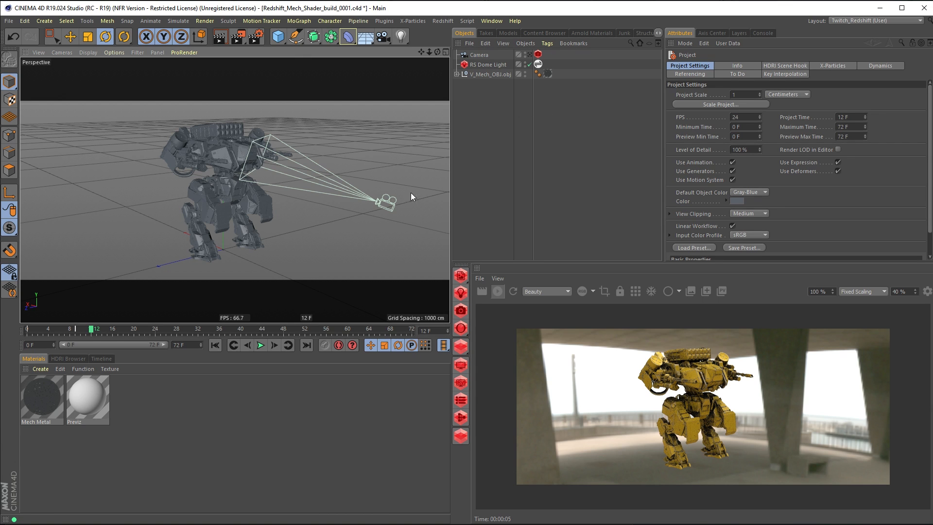
mouse_move(279, 200)
alt+mouse_down()
mouse_move(264, 217)
mouse_move(273, 195)
alt+mouse_up()
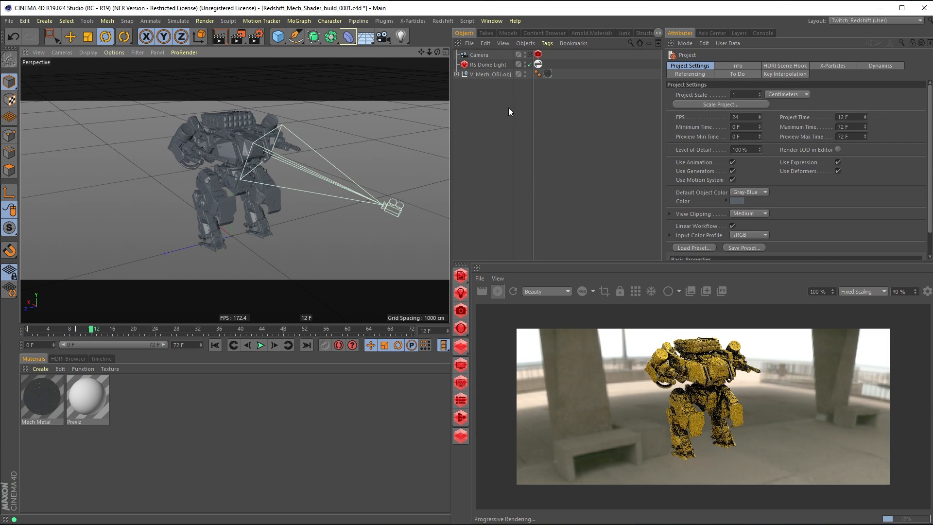
Disable the RS Dome Light's environment background and stop the live render
click(492, 65)
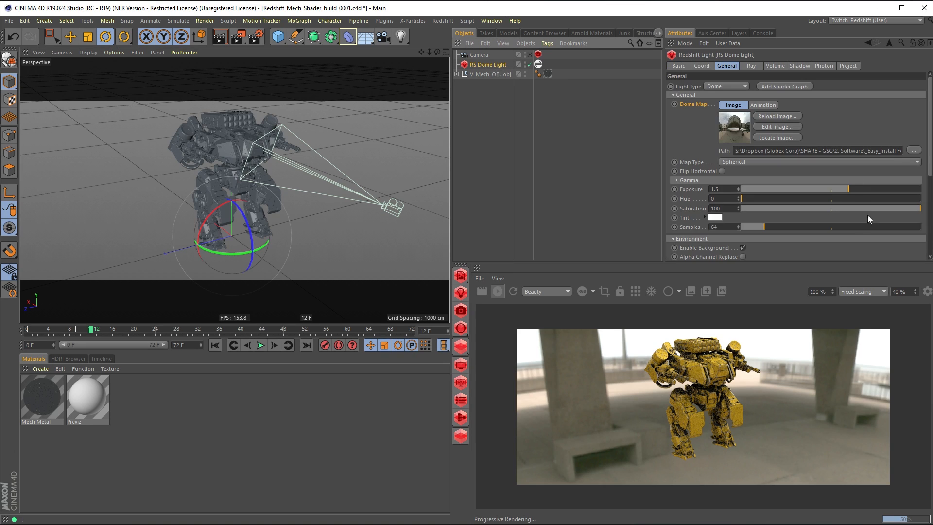
scroll(777, 209, down, 3)
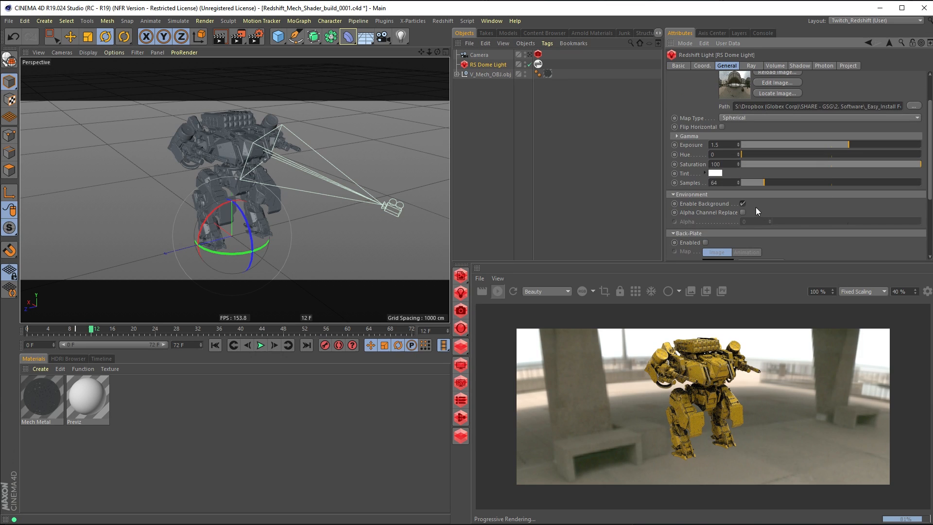
click(743, 204)
alt+drag(320, 188, 330, 196)
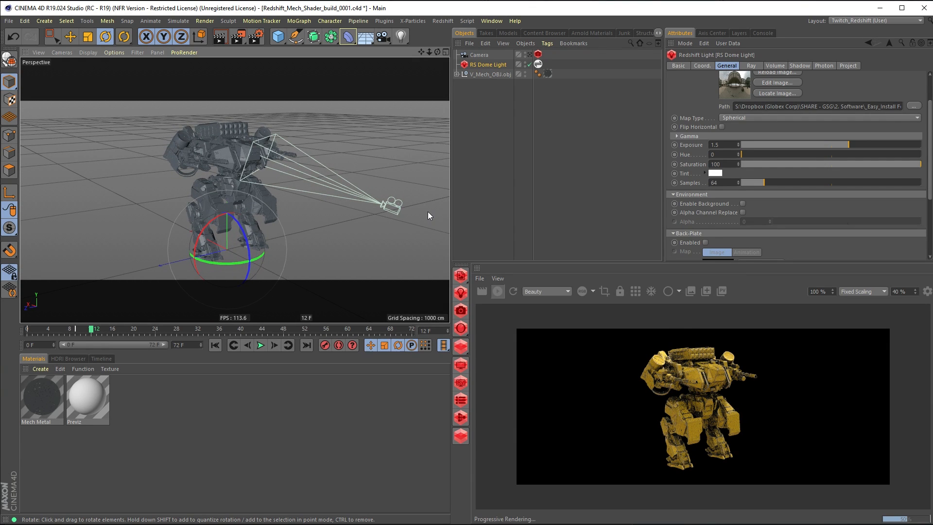
click(500, 292)
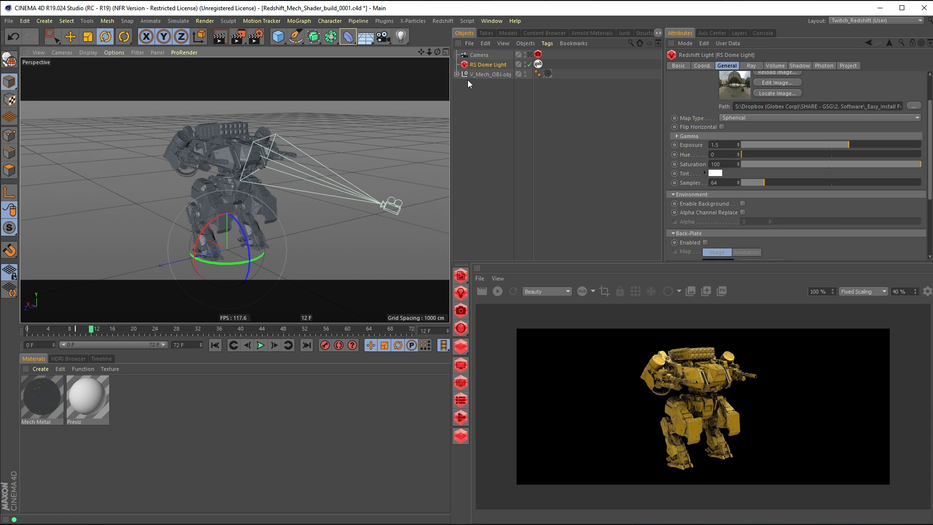
Start a Redshift Proxy export of the V_Mech_OBJ.obj null with the file name mech_proxy
click(456, 75)
click(457, 74)
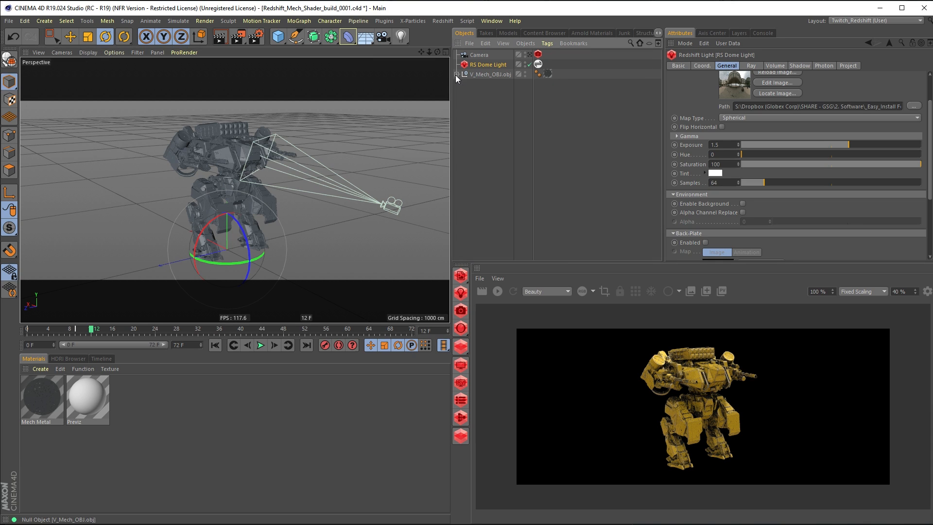
click(490, 75)
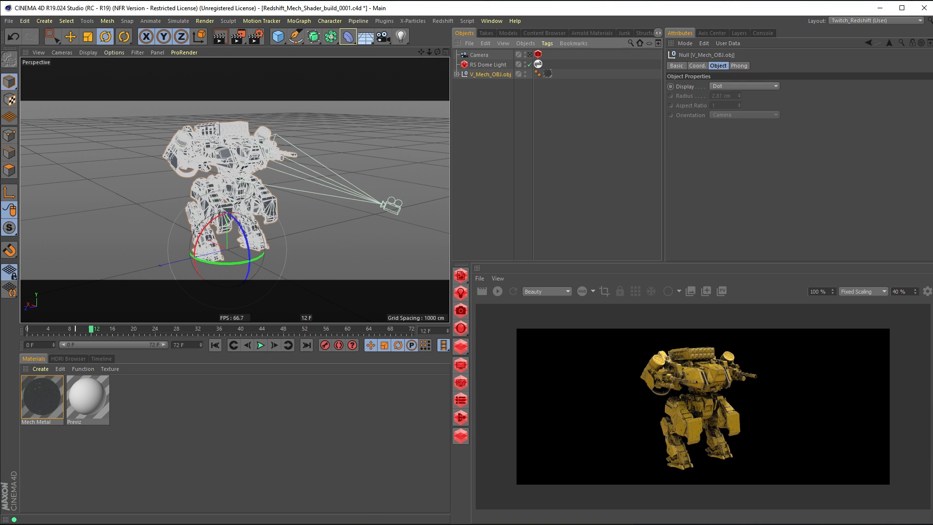
click(8, 21)
mouse_move(97, 198)
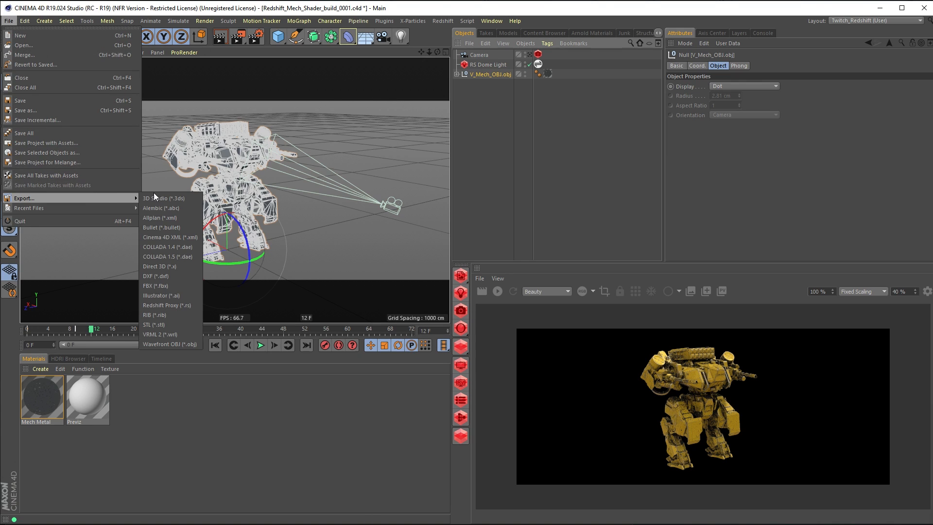
click(189, 305)
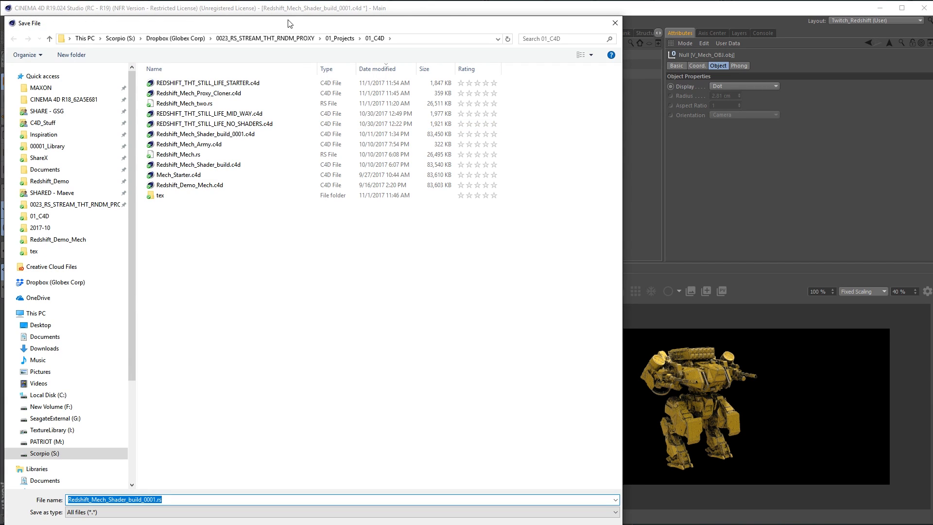
drag(355, 46, 460, 93)
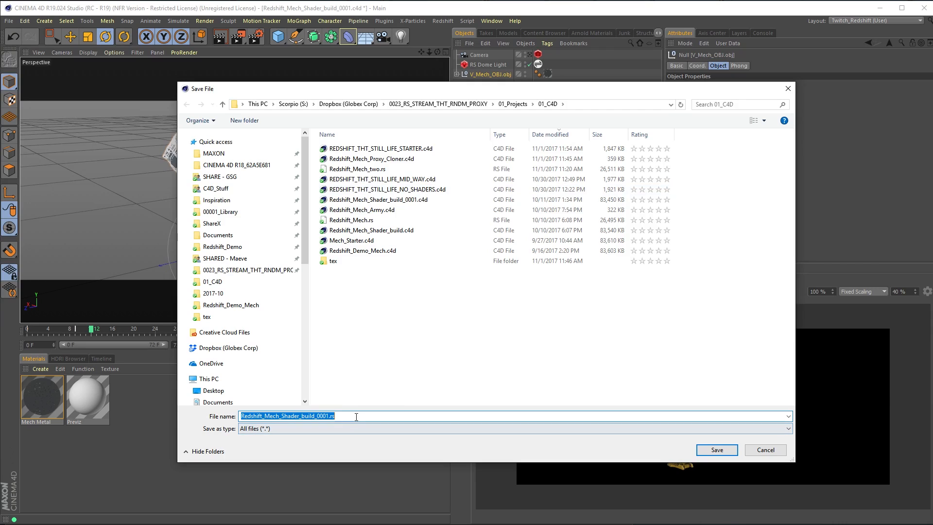
text(mech)
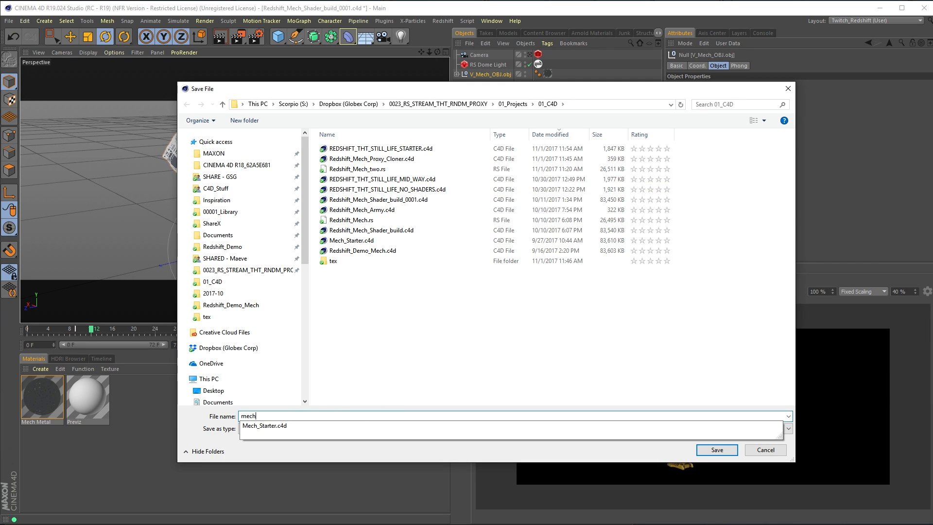
text(_proxy)
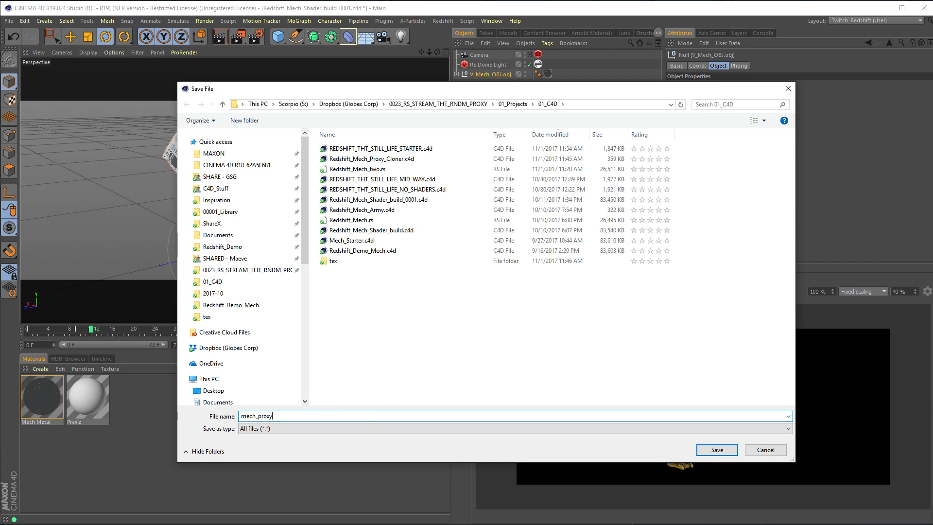
key(Return)
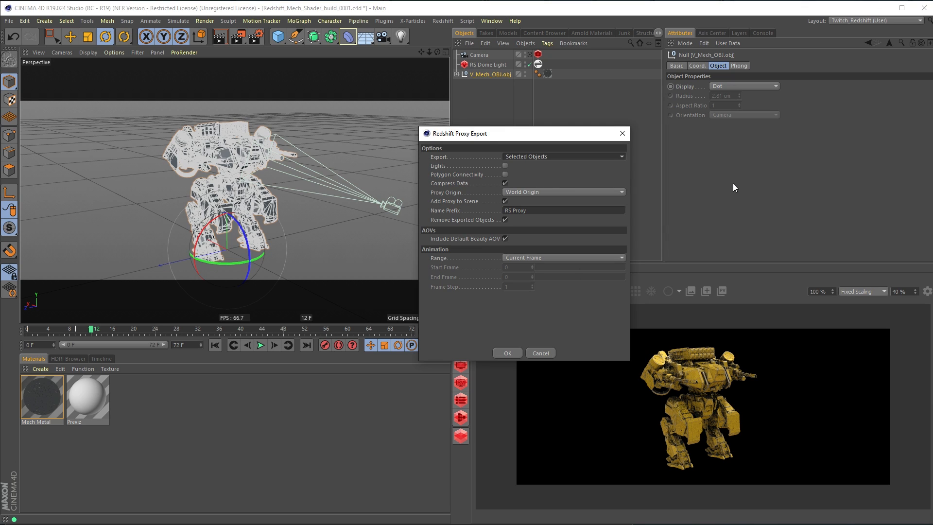
Run the proxy export with Selected Objects, World Origin and Current Frame, adding the proxy to the scene and removing the exported objects
click(548, 157)
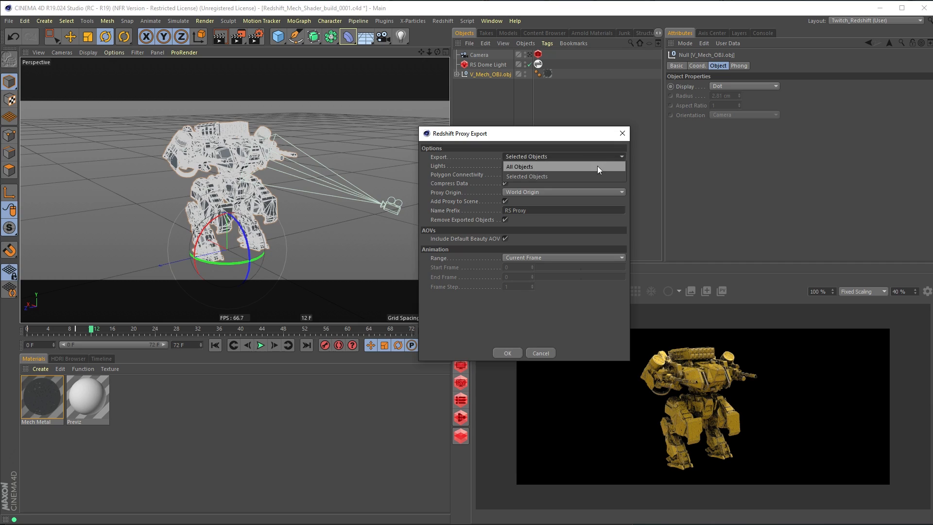
click(561, 140)
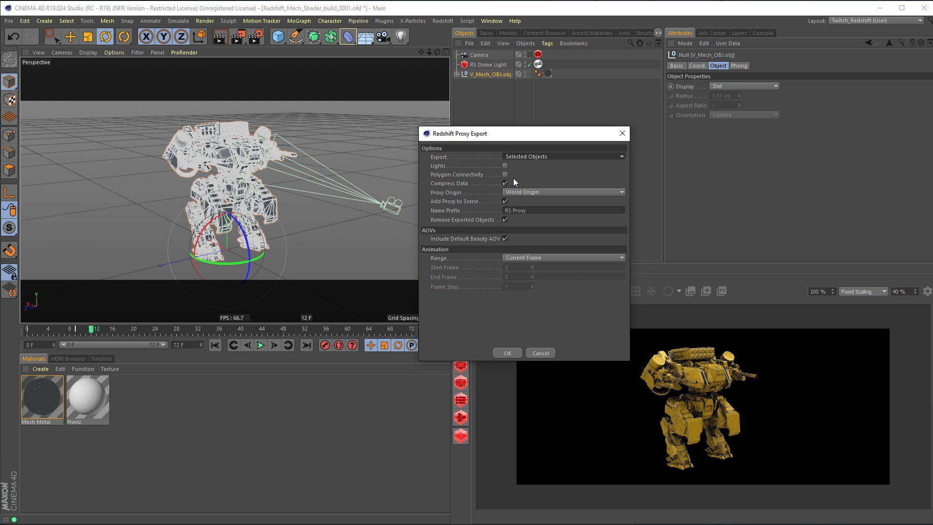
click(542, 194)
click(558, 175)
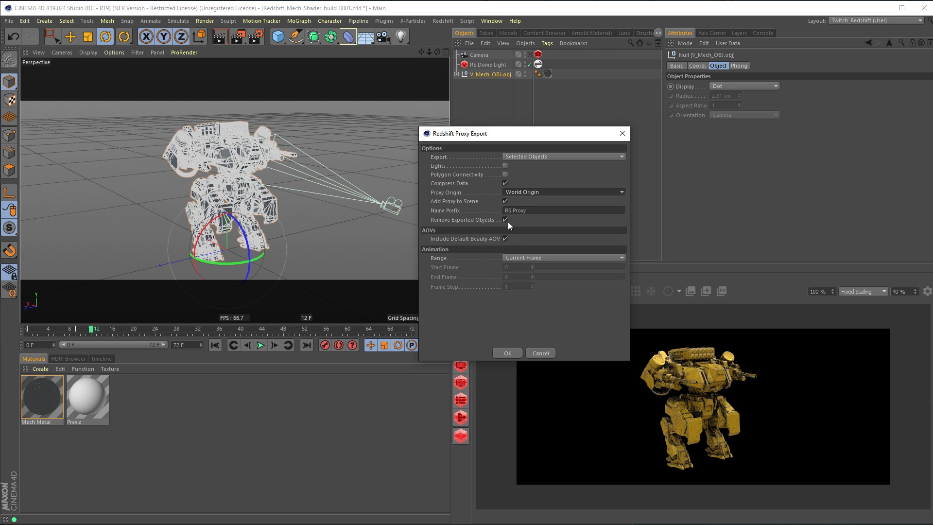
click(575, 259)
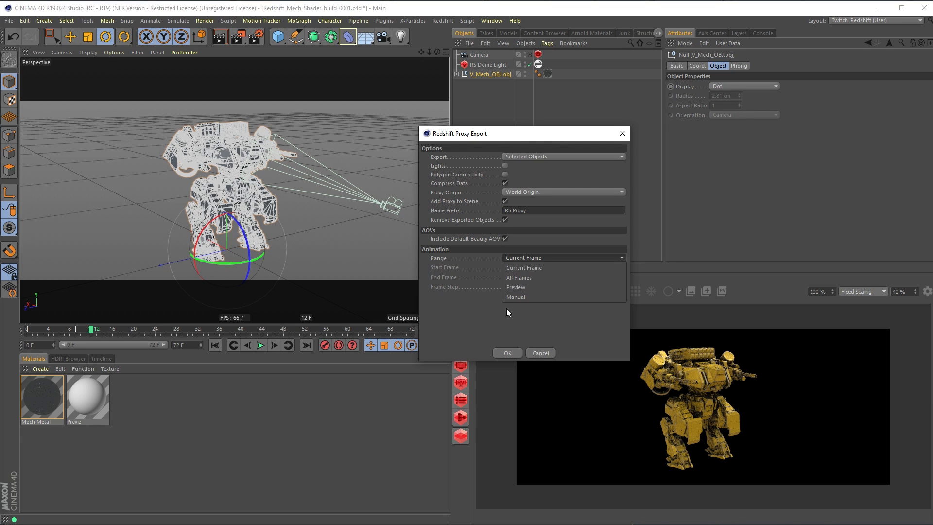
click(521, 315)
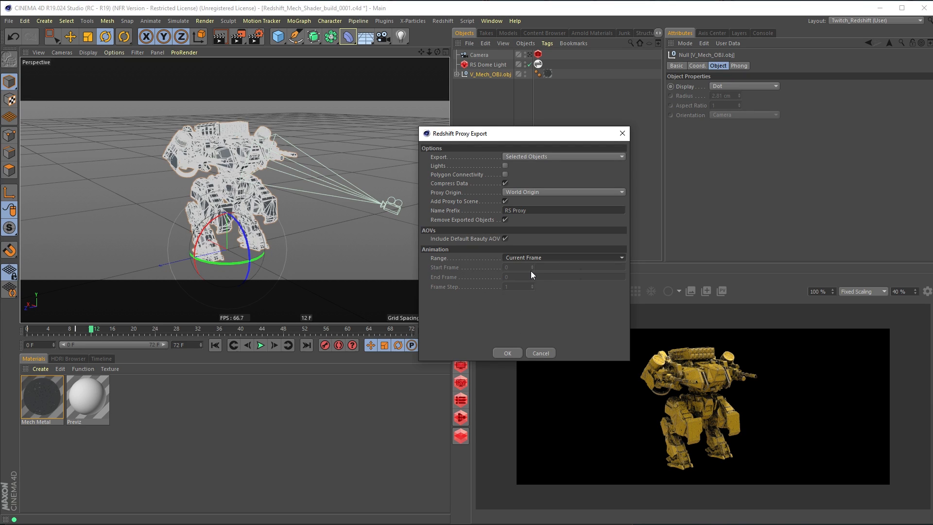
click(507, 353)
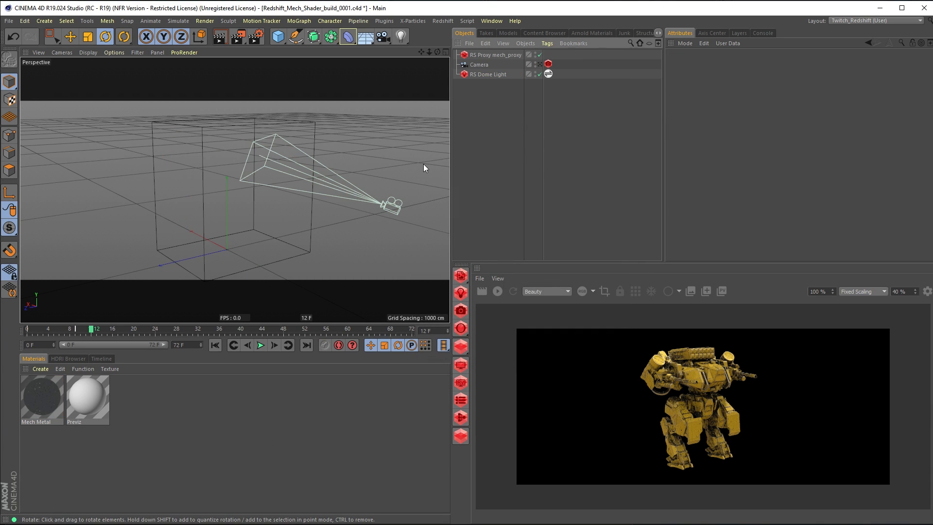
Select the new mech proxy object and expand its Display settings
alt+drag(241, 201, 226, 230)
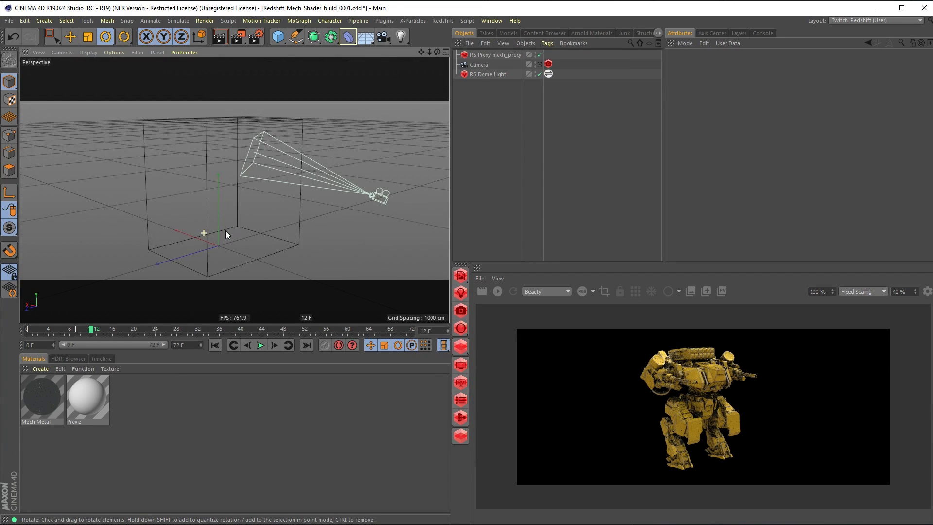
click(497, 56)
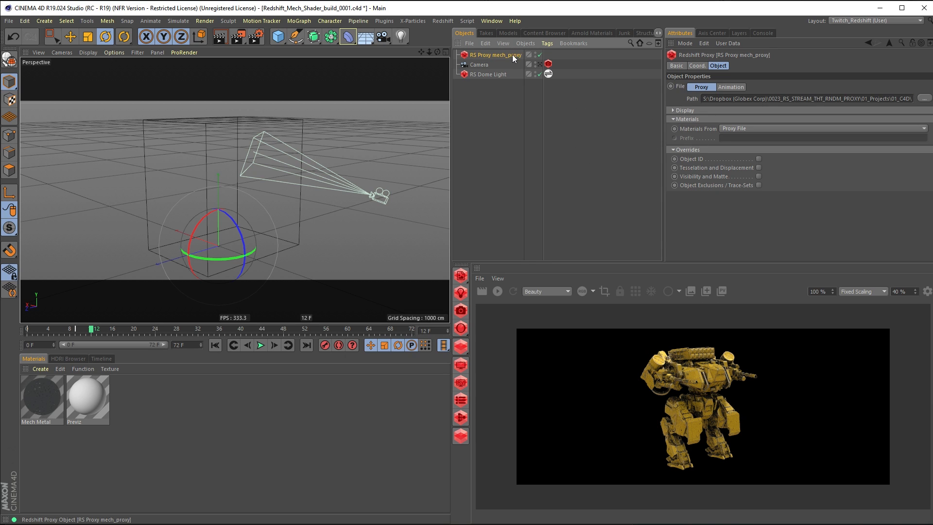
click(698, 110)
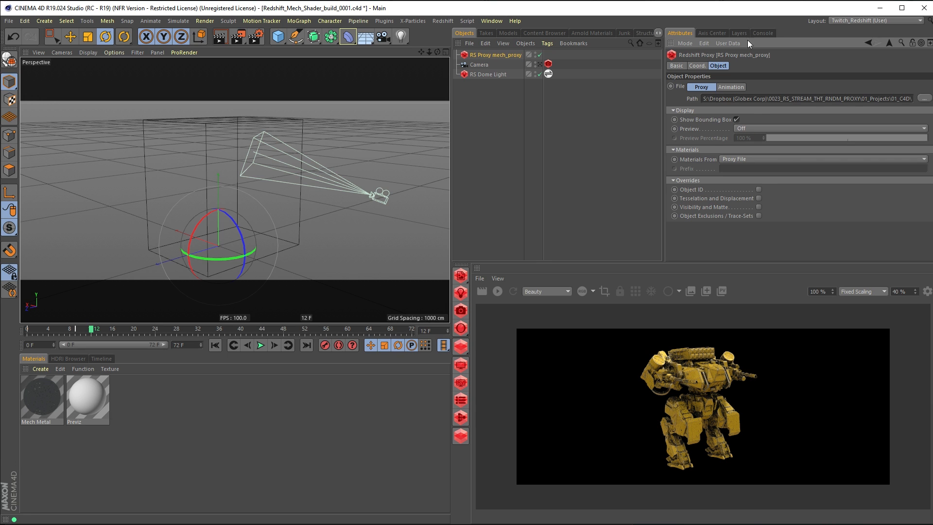
Turn the mech proxy's bounding box display off and back on
click(737, 119)
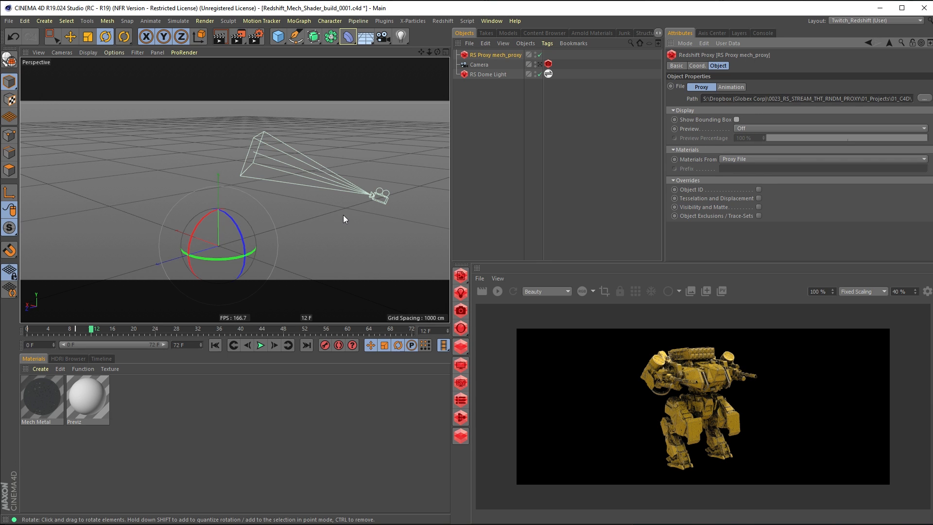
alt+drag(258, 220, 232, 223)
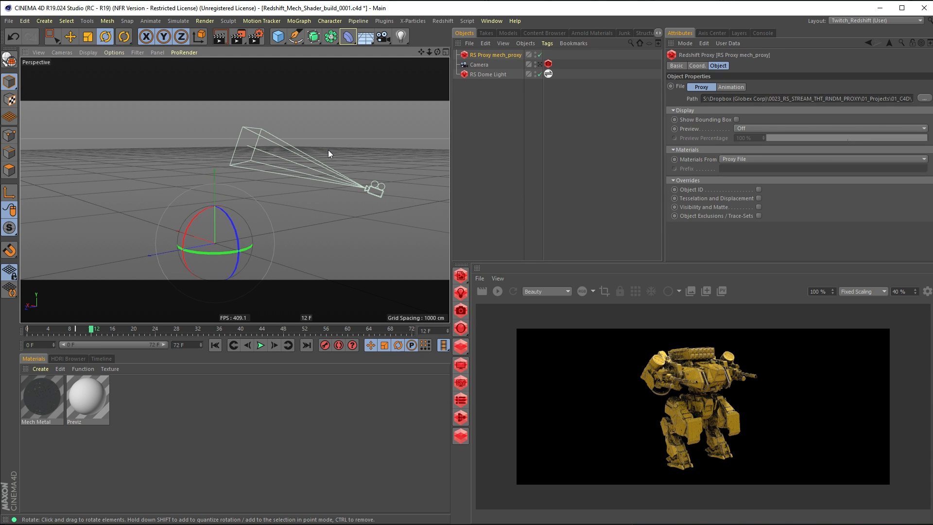
click(737, 119)
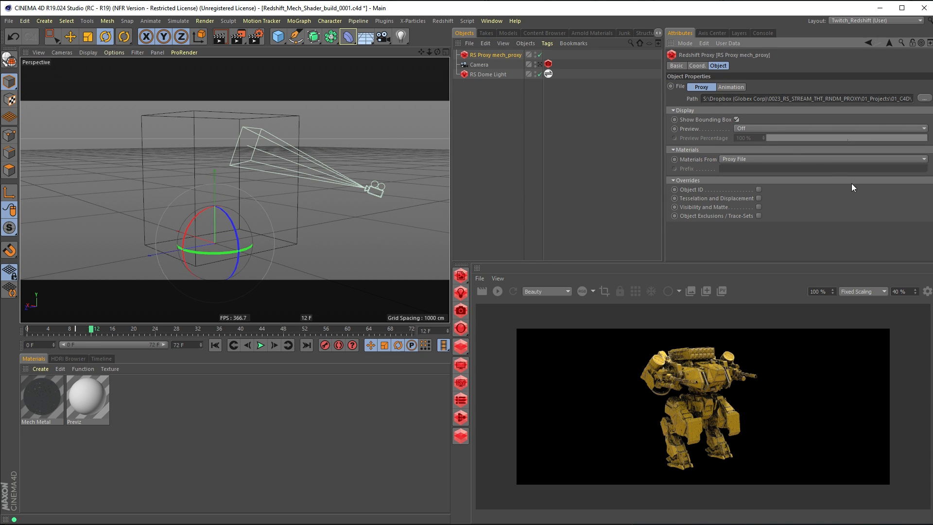
mouse_move(326, 206)
alt+mouse_down()
mouse_move(165, 238)
mouse_move(289, 210)
mouse_move(329, 214)
alt+mouse_up()
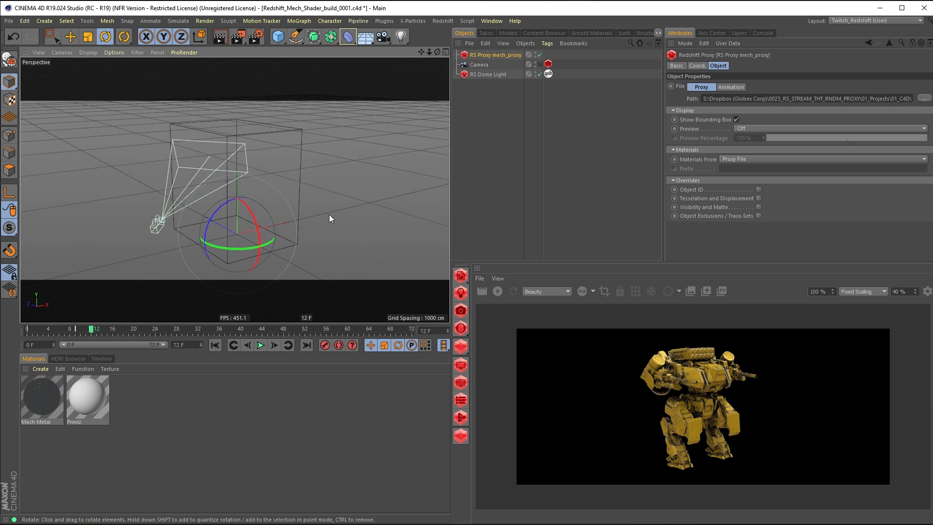
Set the mech proxy's viewport Preview to Mesh and inspect the mesh up close
click(762, 128)
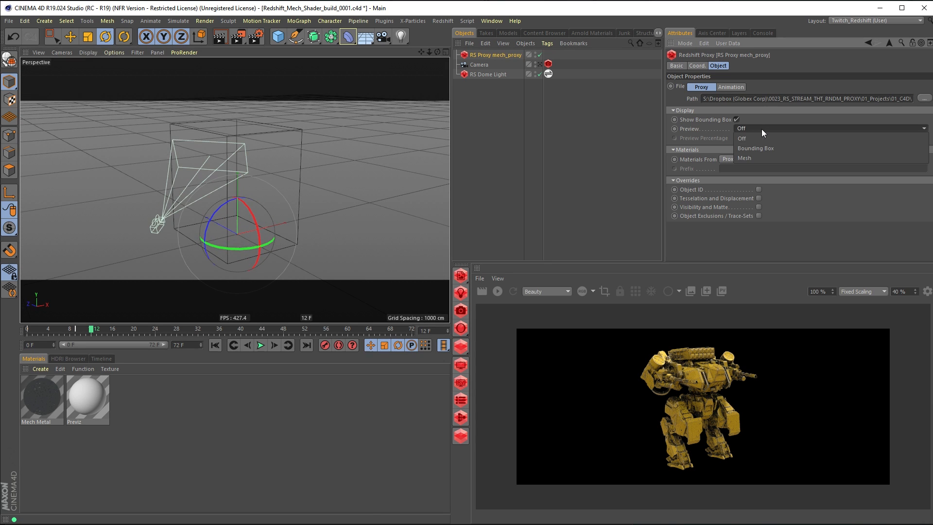
click(763, 156)
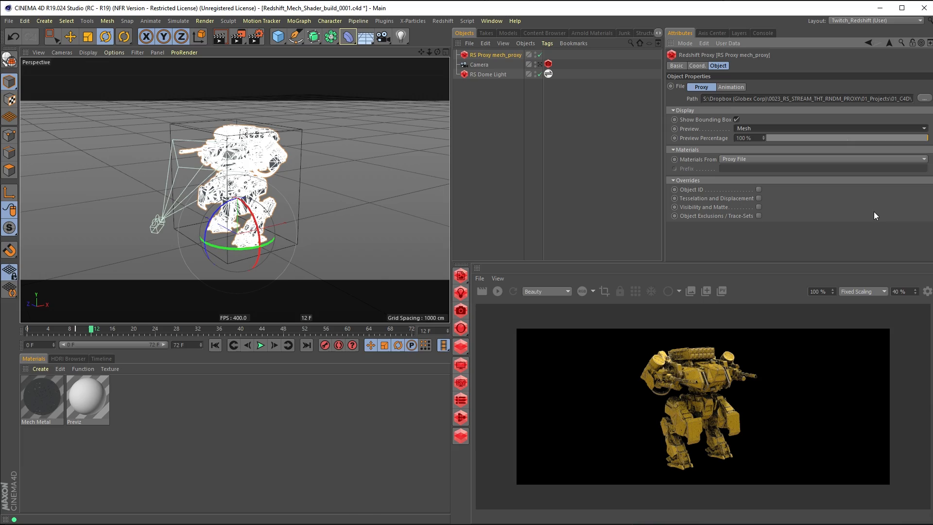
alt+drag(274, 200, 366, 197)
scroll(185, 194, up, 6)
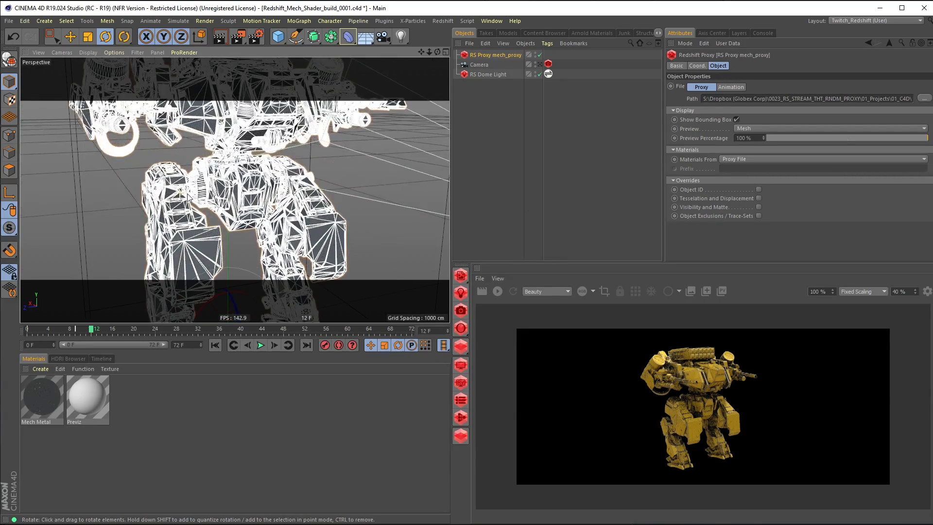
alt+drag(188, 197, 336, 230)
alt+middle_drag(337, 231, 309, 204)
Set the mech proxy's Preview Percentage to 10 %
drag(753, 139, 727, 141)
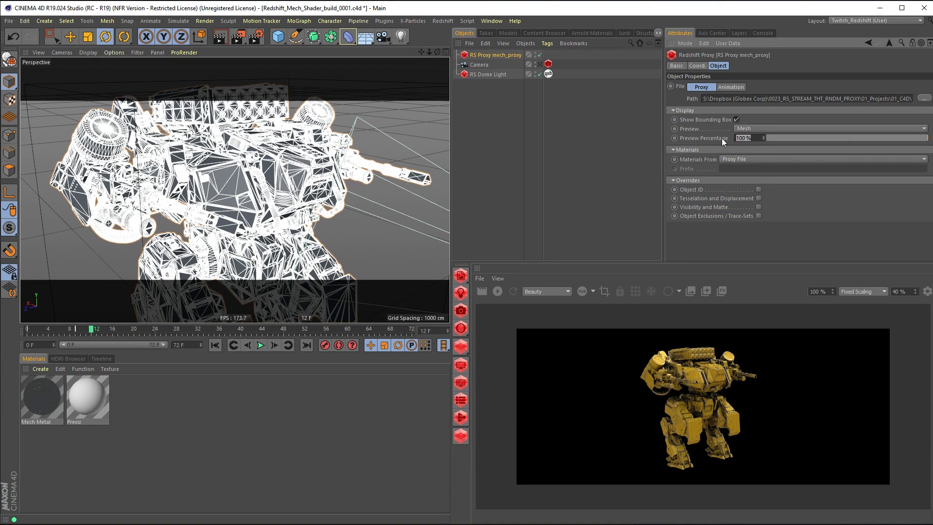
text(10)
key(Return)
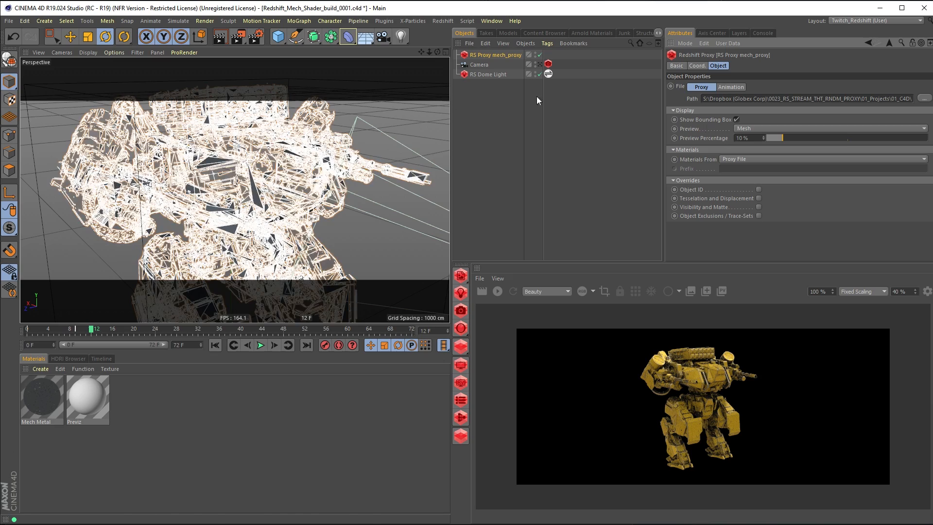
Set the mech proxy's viewport Preview to Off, leaving its bounding box display on
alt+drag(294, 212, 355, 214)
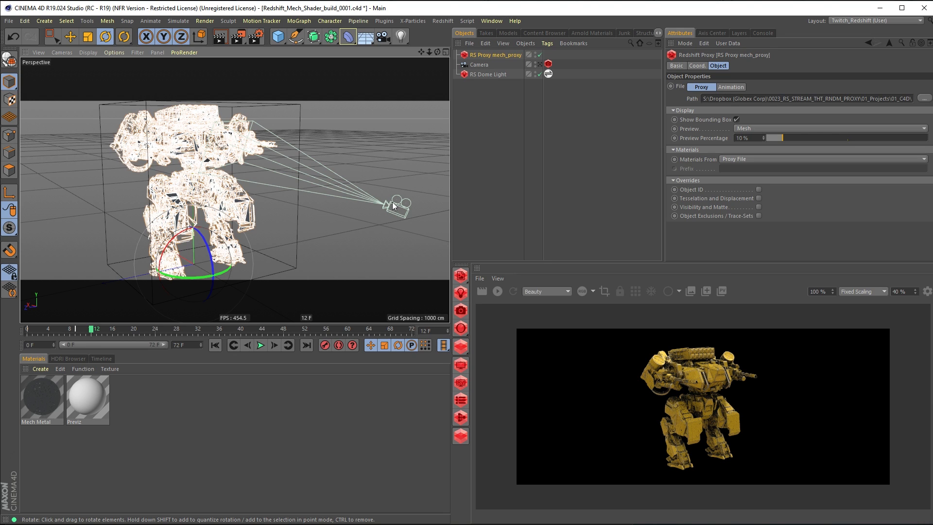
alt+drag(305, 180, 246, 200)
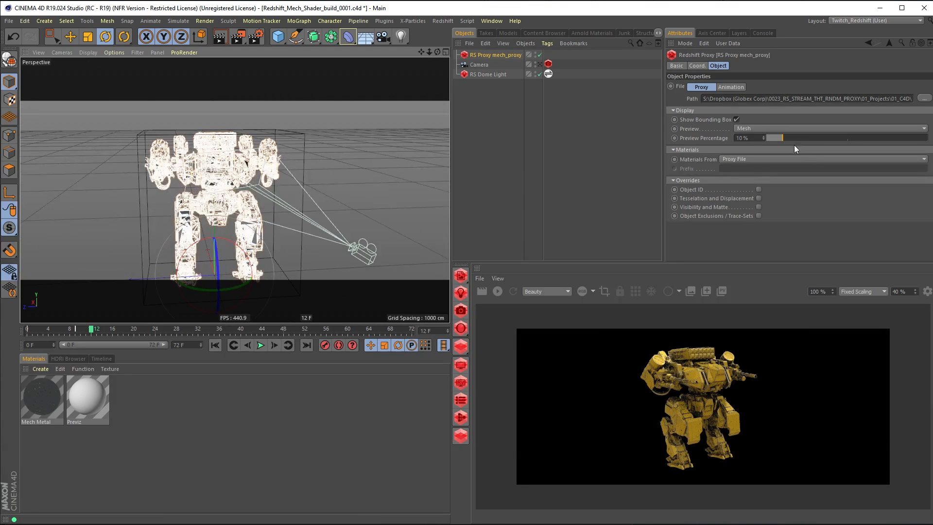
click(759, 128)
click(759, 127)
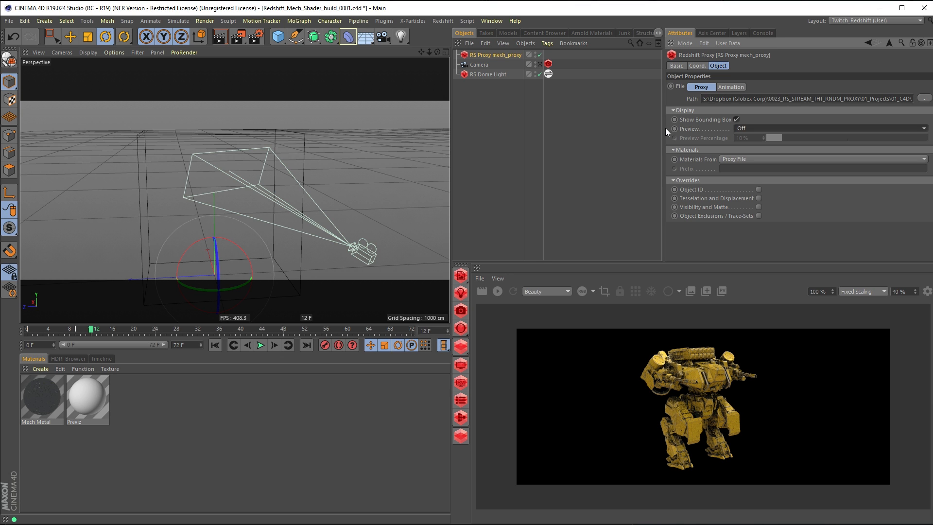
alt+drag(296, 219, 403, 225)
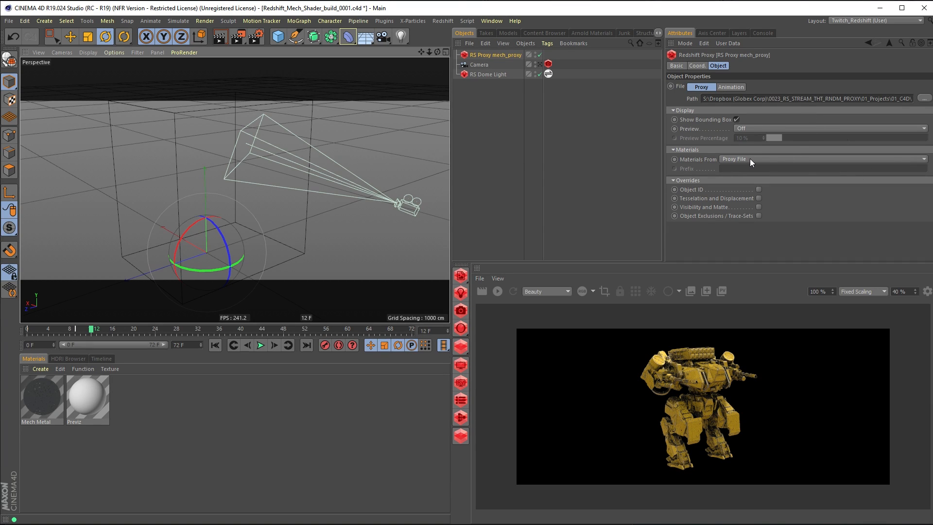
Set the mech proxy's Materials From option to Object and start the live Redshift render
click(738, 160)
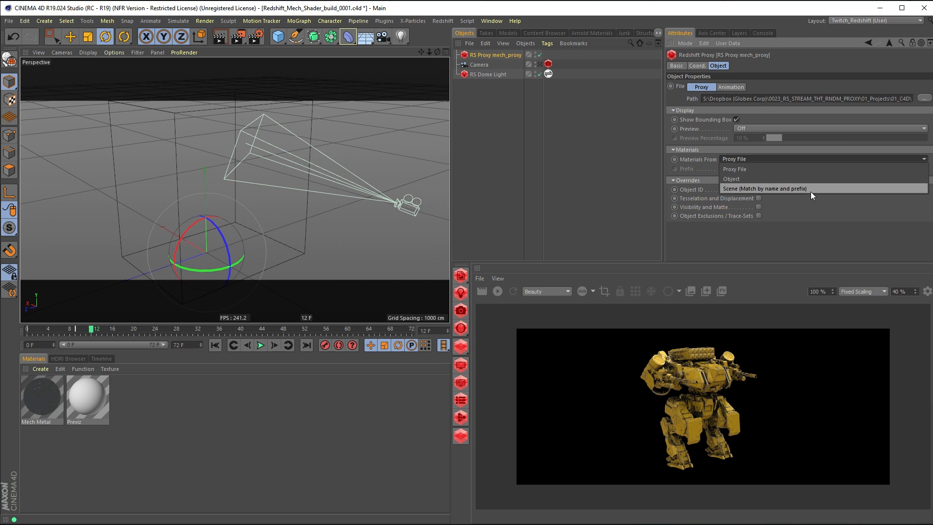
click(836, 237)
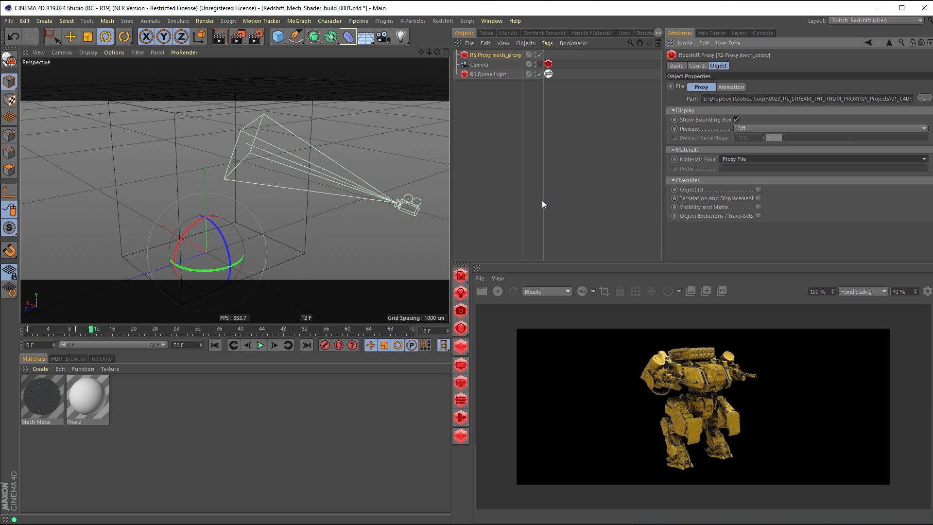
click(741, 159)
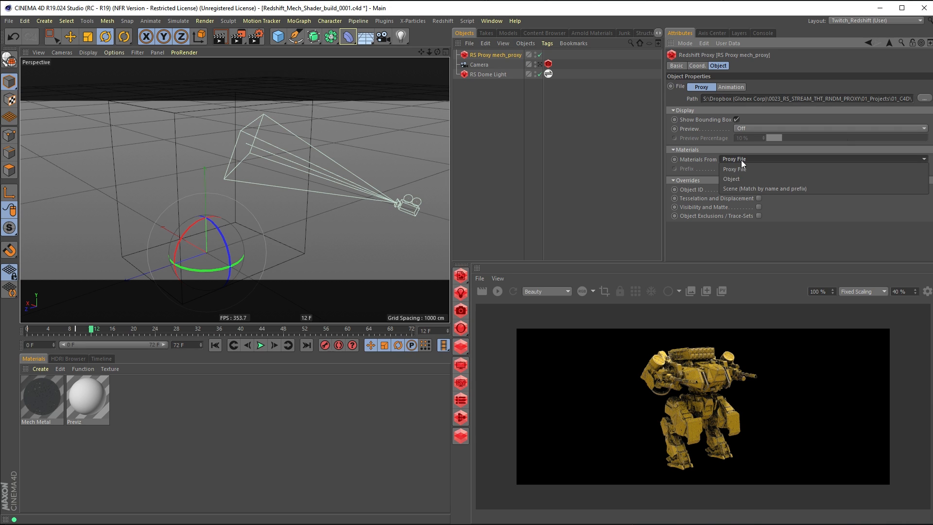
click(733, 178)
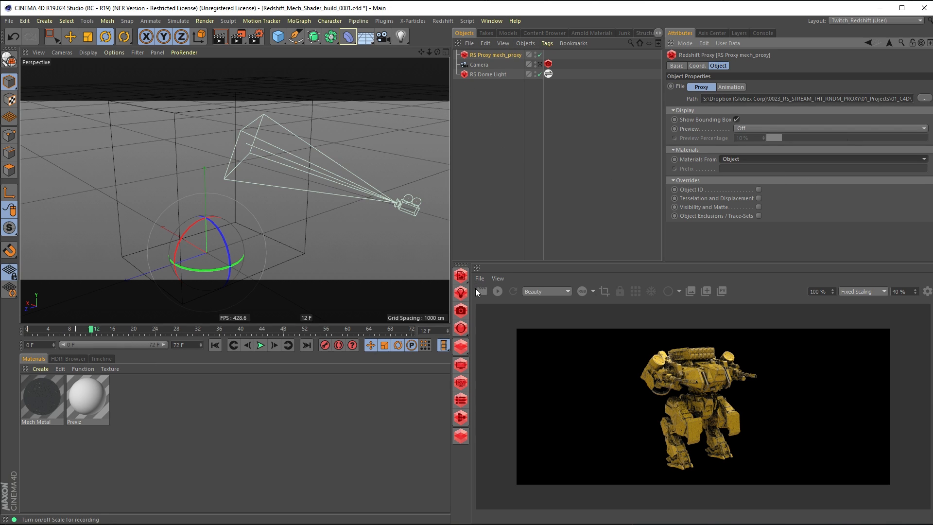
click(496, 290)
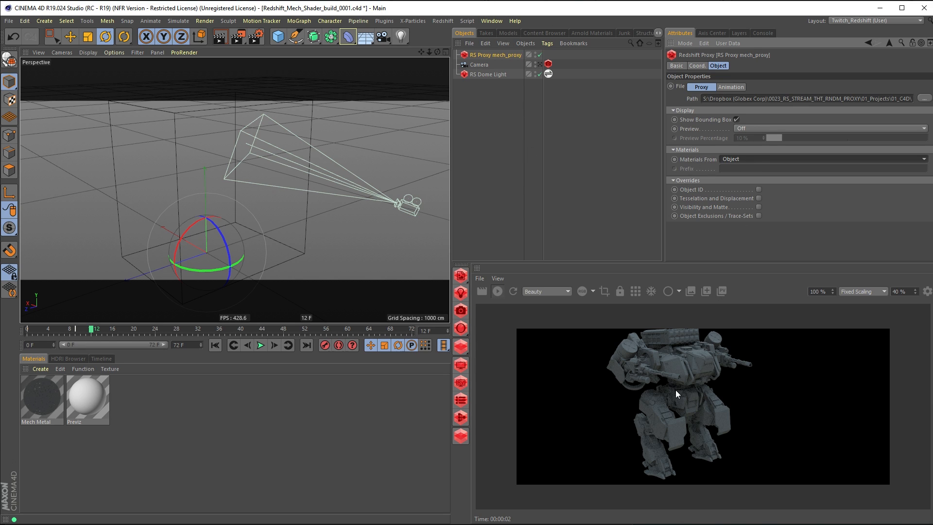
Create a new Redshift material and assign it to the mech proxy object
click(41, 369)
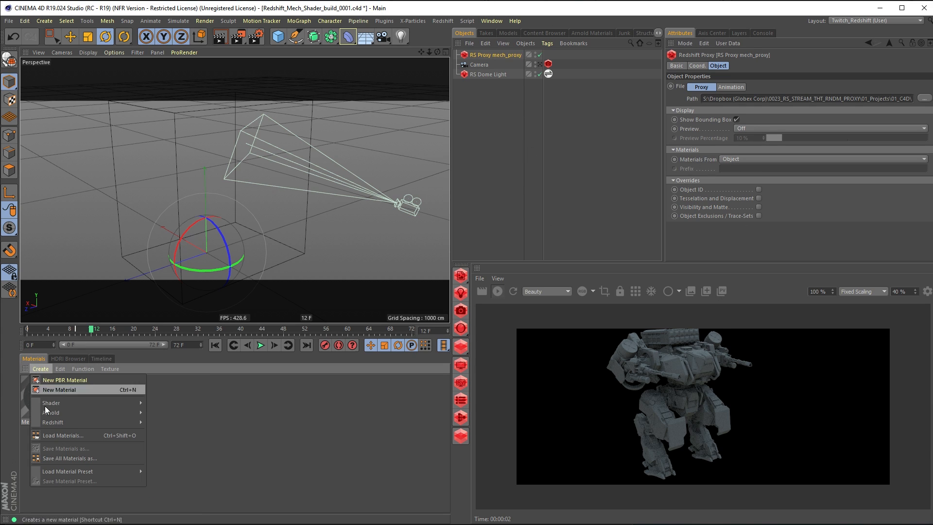
mouse_move(62, 423)
click(195, 423)
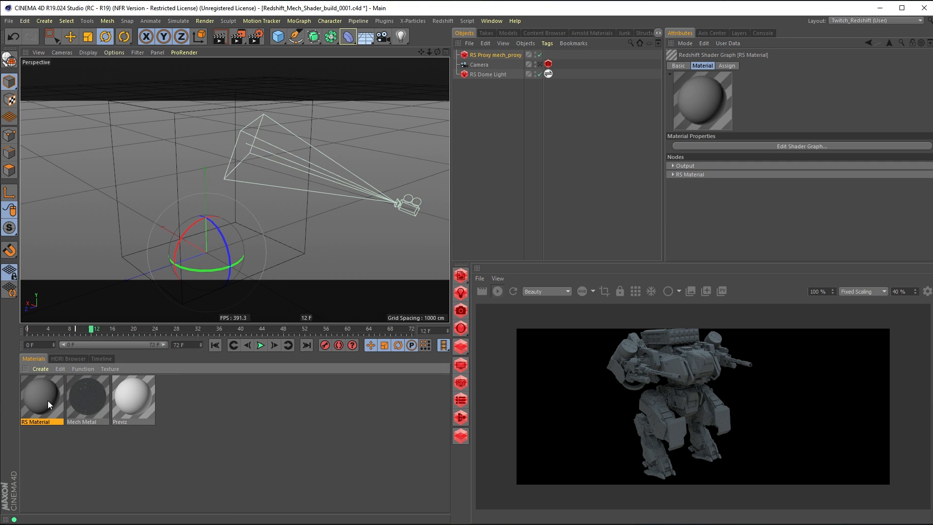
drag(516, 82, 502, 55)
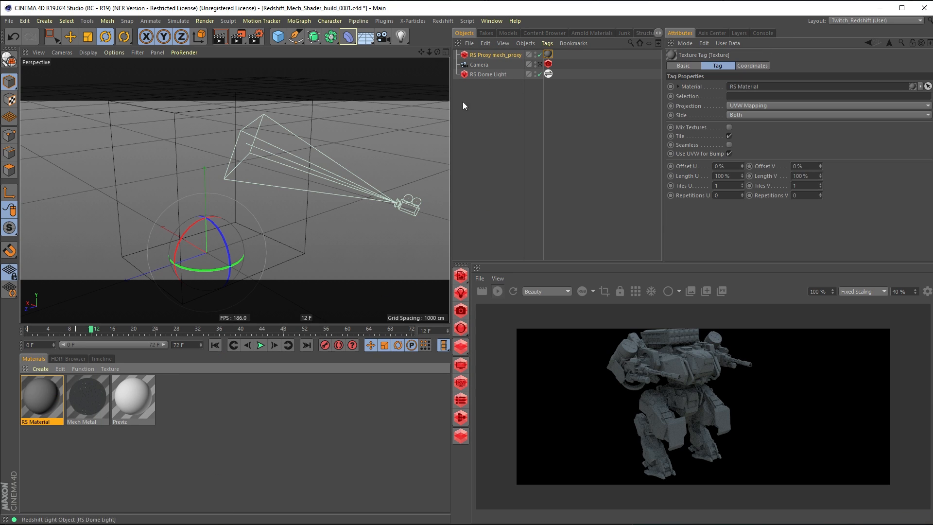
Set the new material's diffuse color to bright green with H 146°, S 100 % and V 100 % in the shader graph
double_click(52, 395)
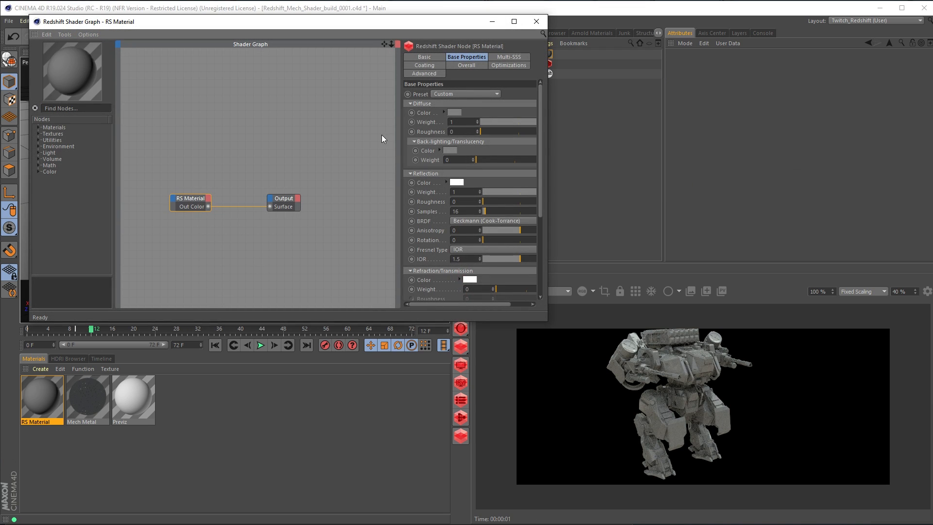
drag(399, 139, 344, 140)
click(400, 105)
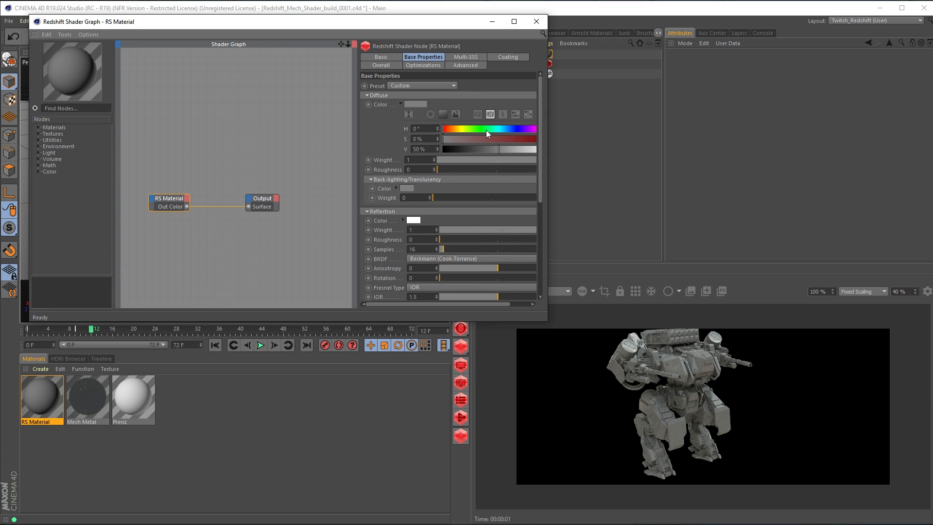
click(488, 129)
drag(496, 139, 567, 146)
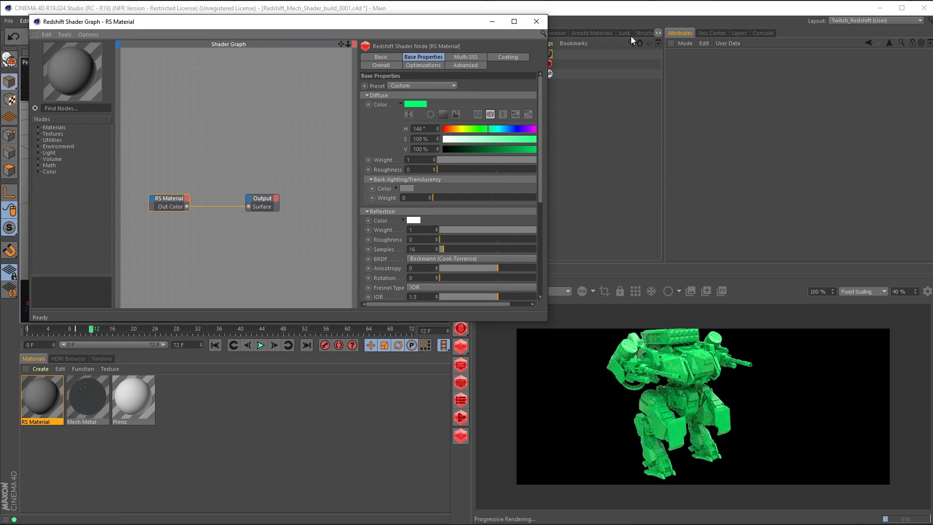
click(537, 22)
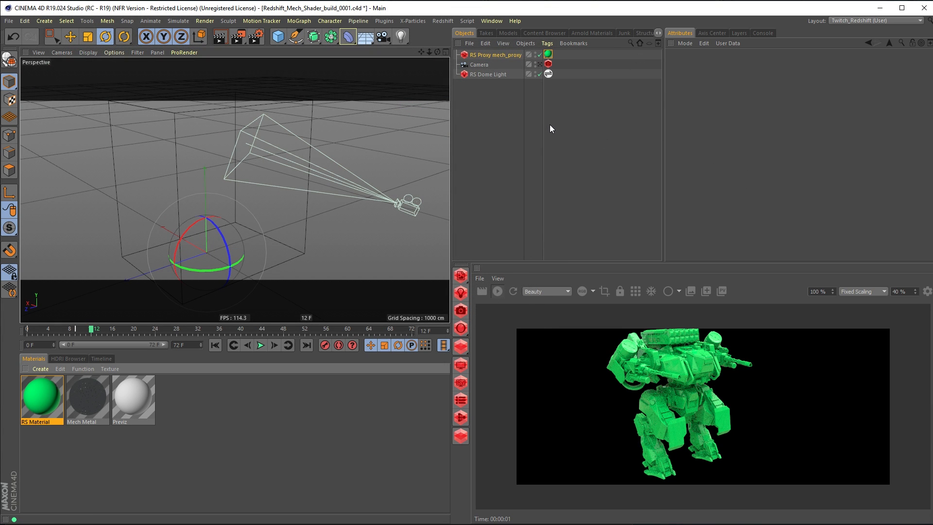
Delete the green material's texture tag from the mech proxy and set Materials From back to Proxy File
click(548, 54)
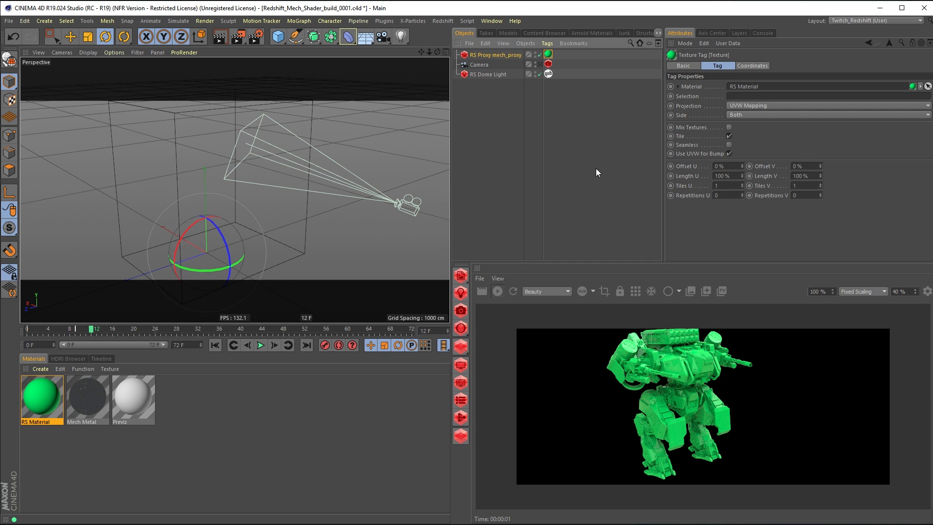
click(518, 55)
click(548, 54)
key(Delete)
click(478, 54)
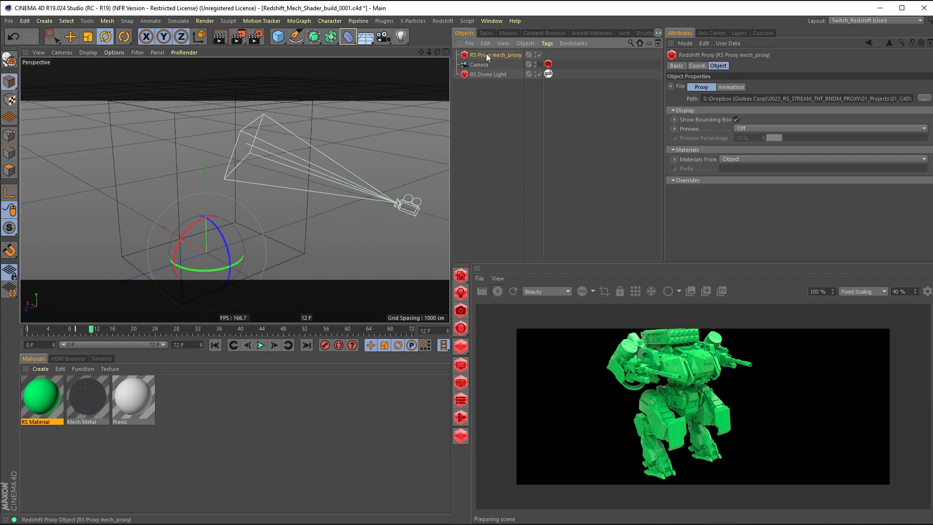
click(748, 159)
click(741, 168)
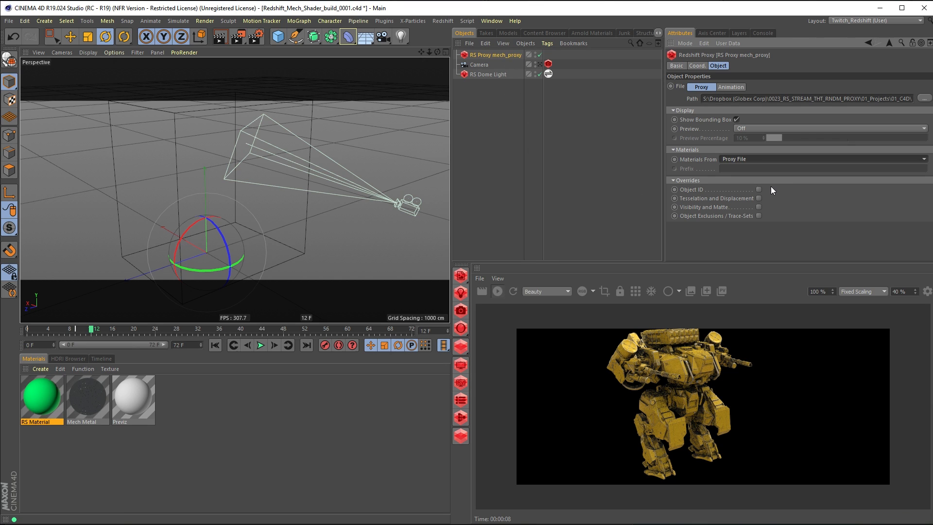
Turn the mech proxy's Object ID override on and off again, reviewing its Animation mode options in between
click(759, 190)
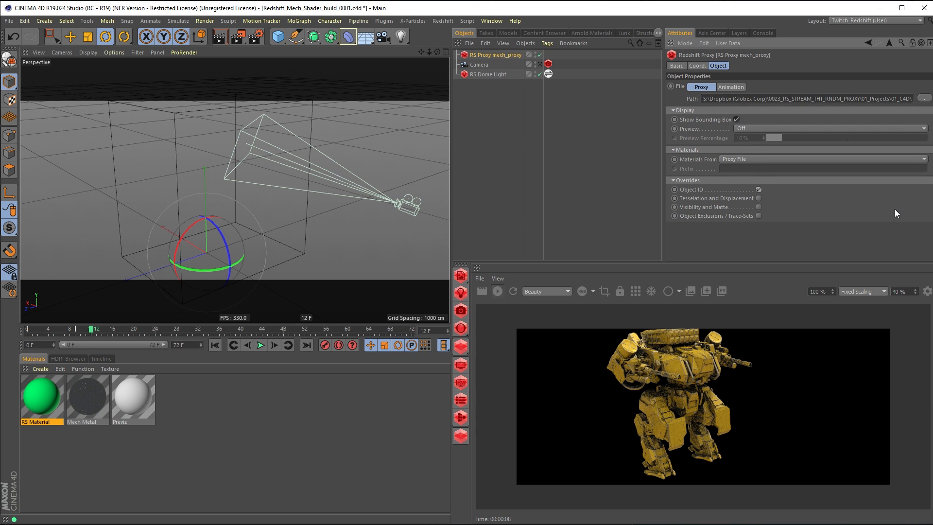
click(743, 87)
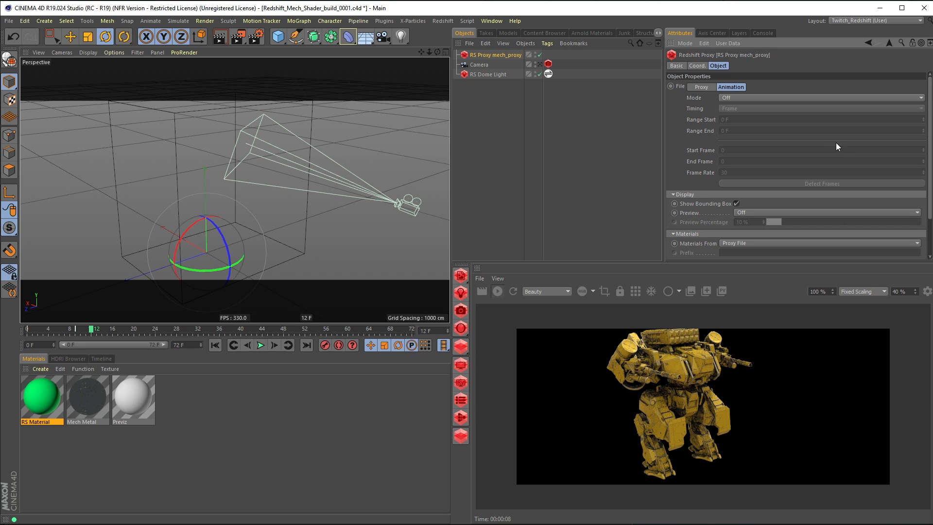
click(746, 98)
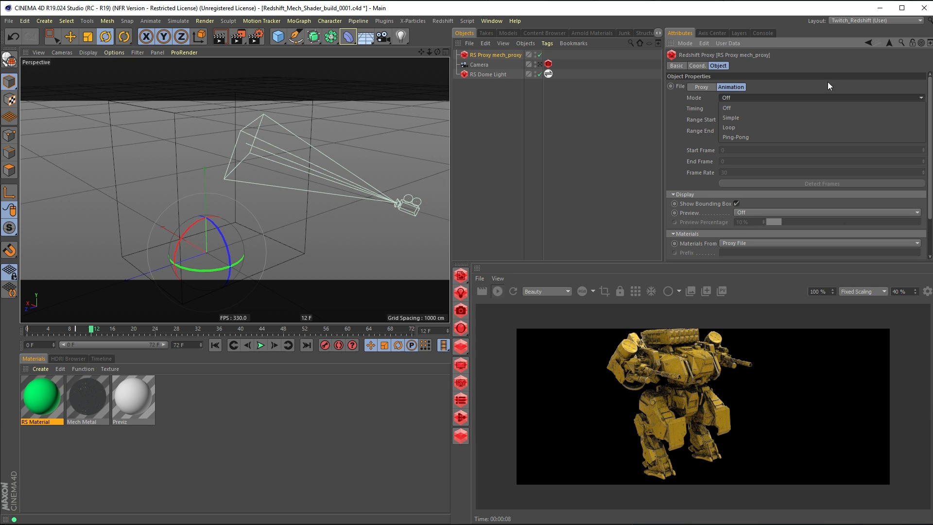
click(678, 128)
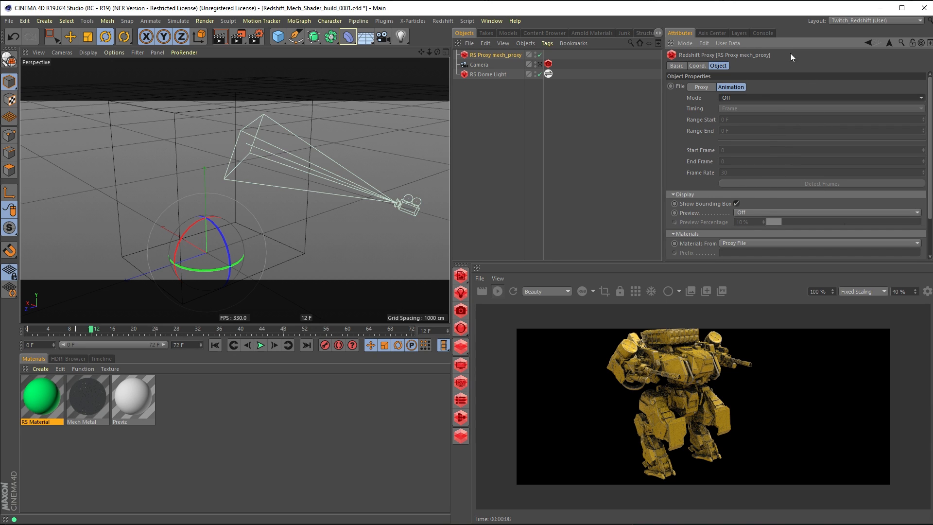
click(703, 88)
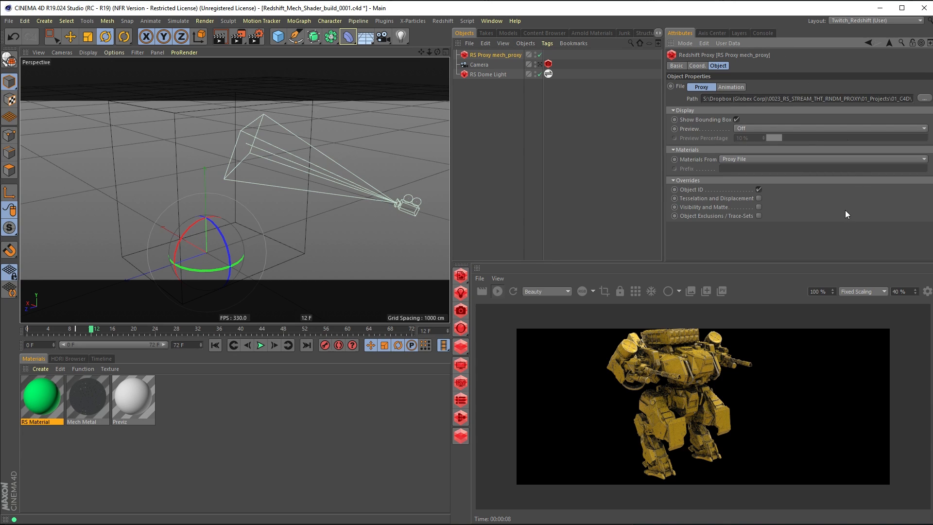
click(758, 189)
Widen the viewport area and create a new empty project
drag(452, 209, 525, 222)
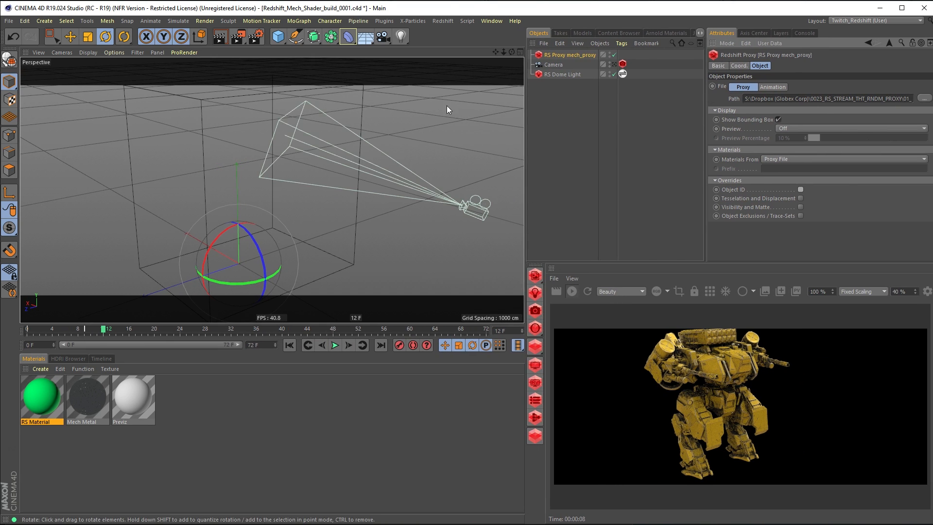
click(424, 75)
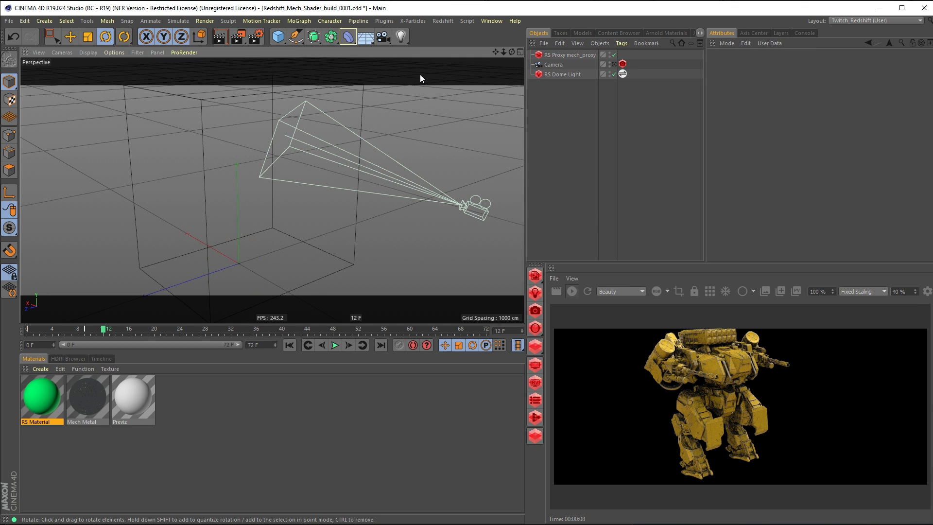
click(492, 21)
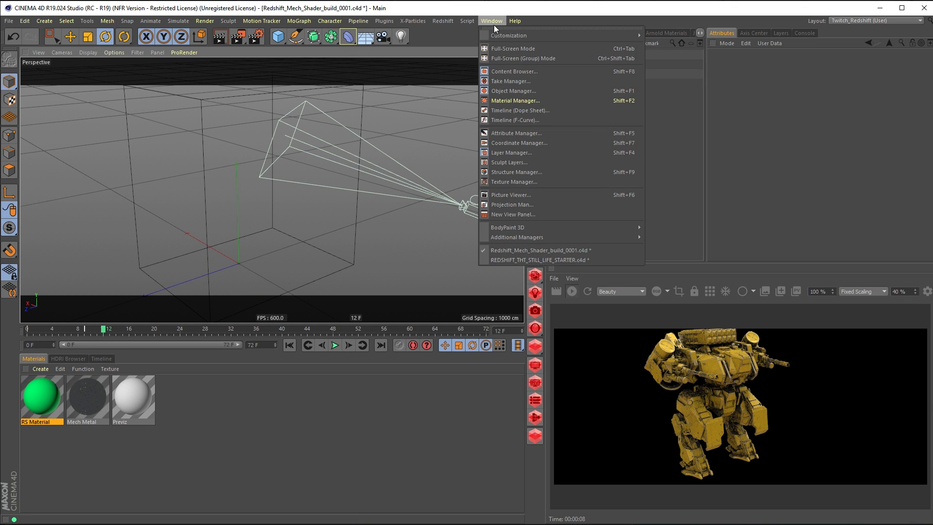
click(442, 123)
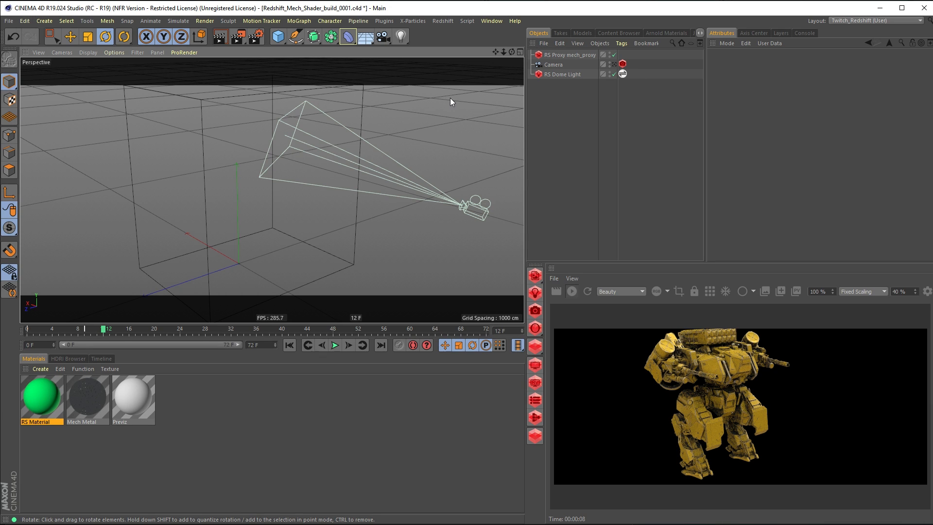
click(24, 21)
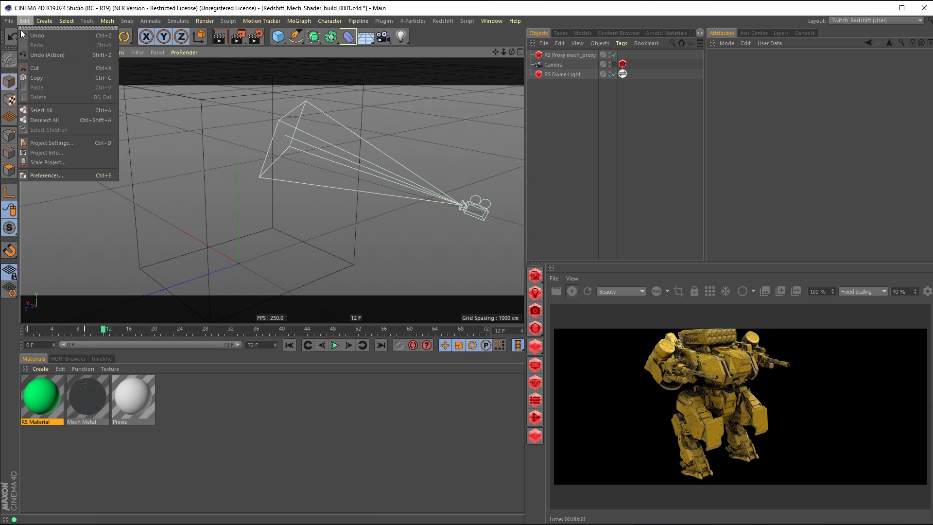
click(29, 35)
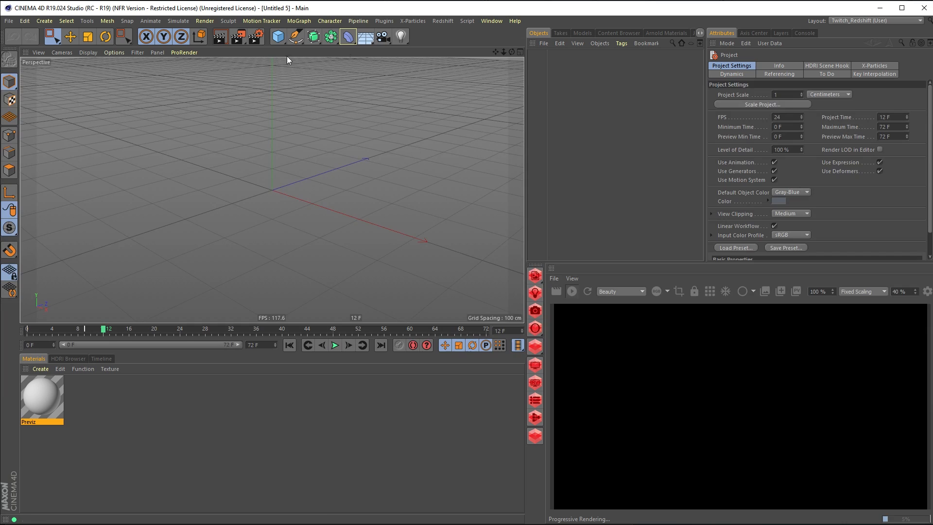
Add a Redshift Proxy object and load the mech proxy file from the 0023_RS_STREAM_THT_RNDM_PROXY folder as its path
click(537, 278)
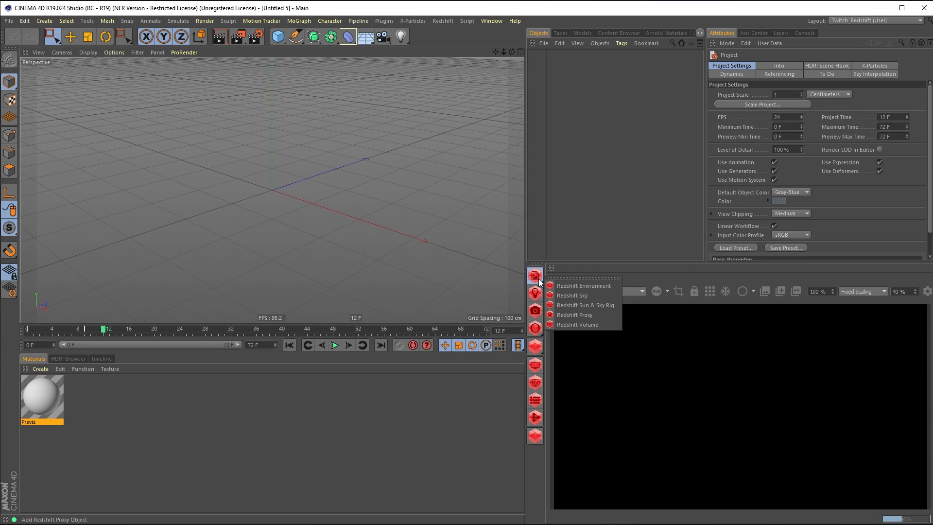
click(594, 324)
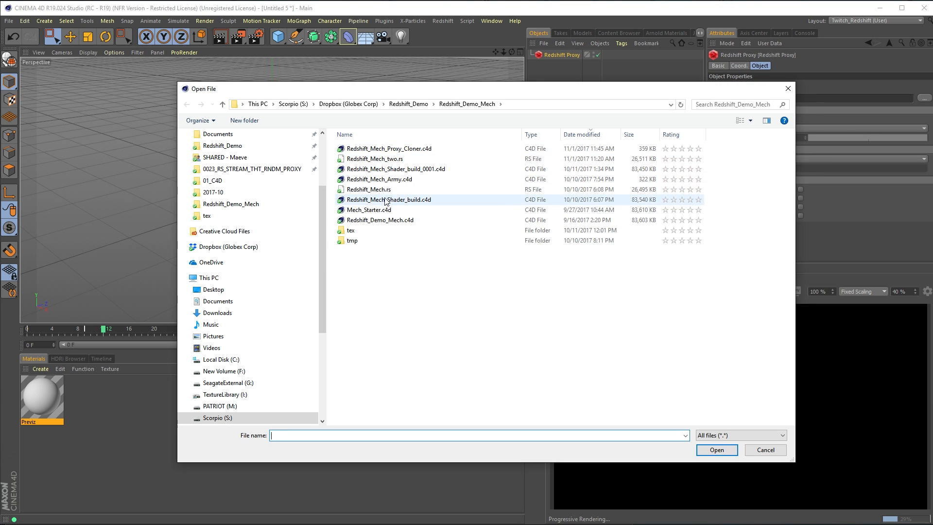
click(591, 133)
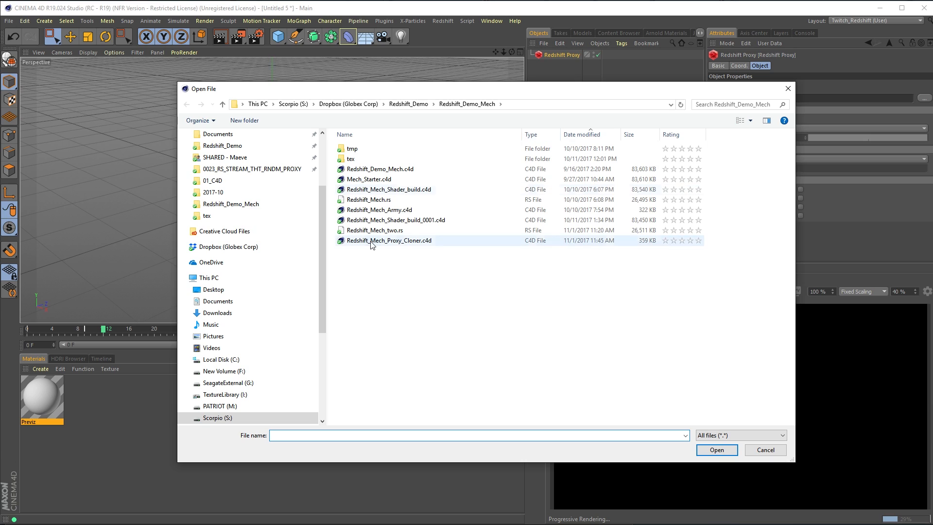
click(602, 134)
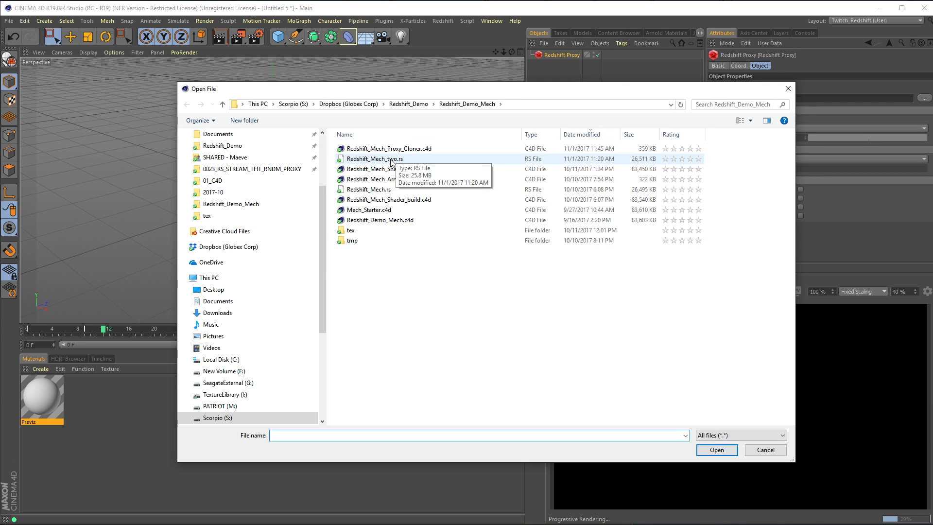
click(252, 169)
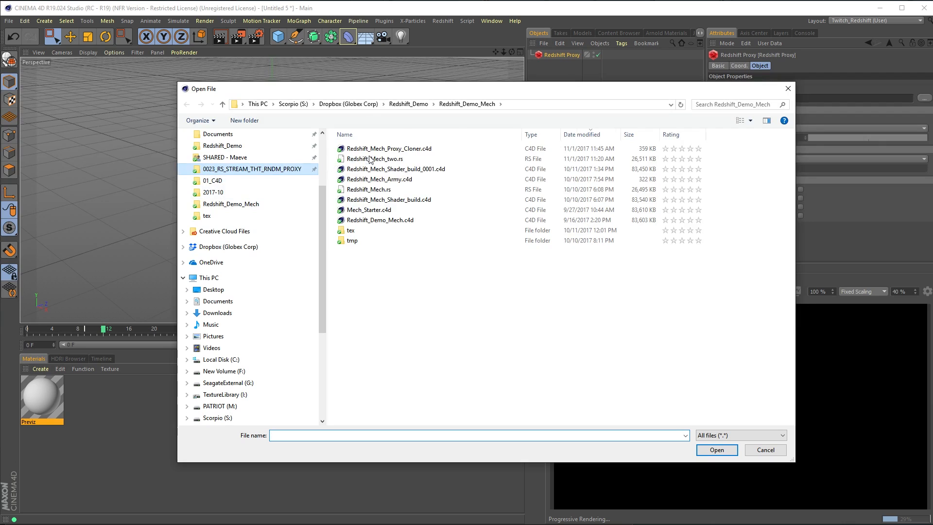
double_click(368, 148)
double_click(368, 149)
double_click(367, 150)
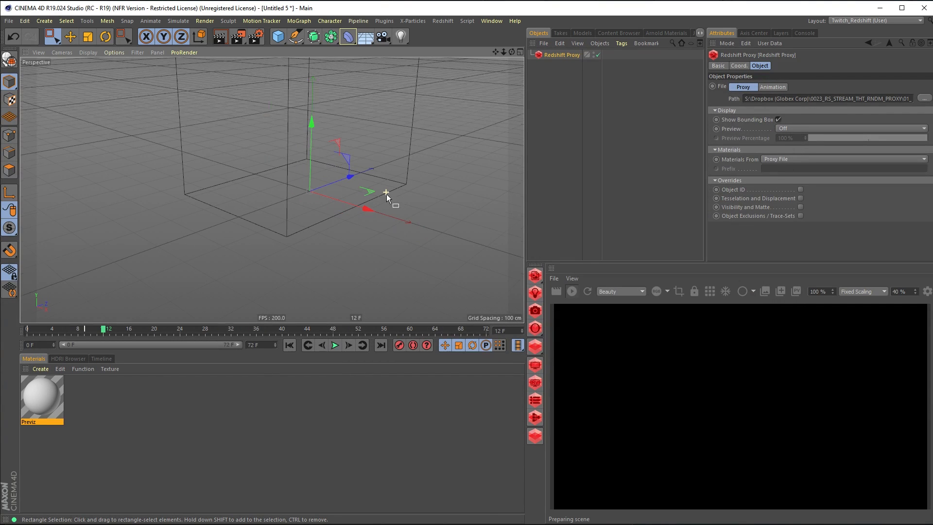
Switch the Redshift render view to Clay shading for the loaded mech proxy
alt+middle_drag(447, 124, 410, 202)
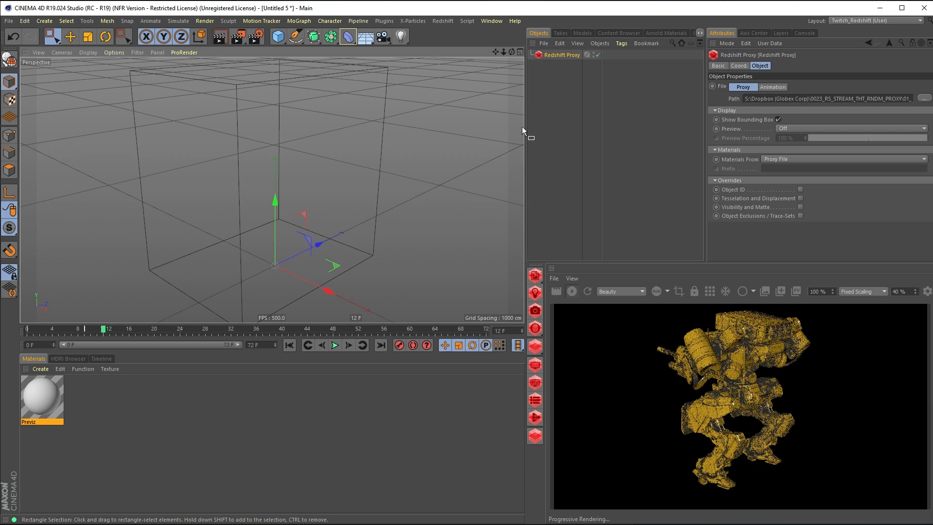
alt+drag(404, 215, 368, 237)
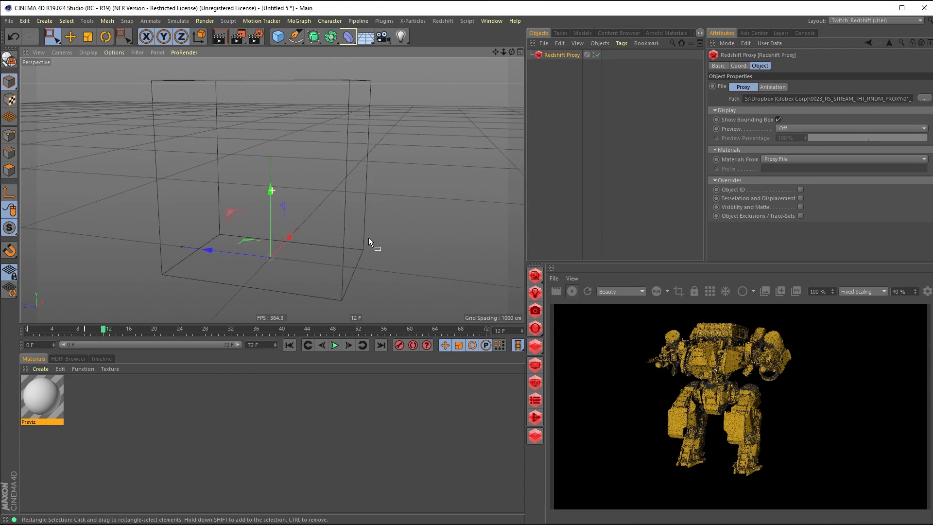
click(753, 291)
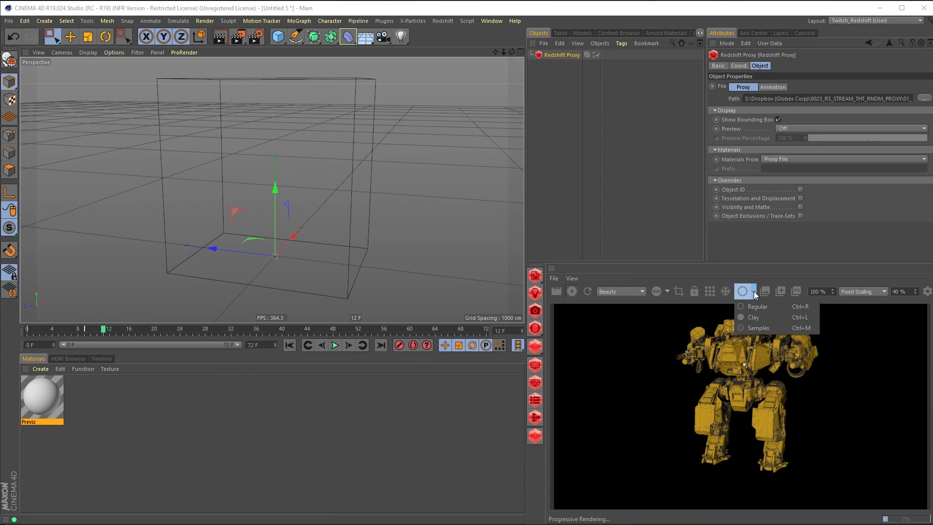
click(756, 317)
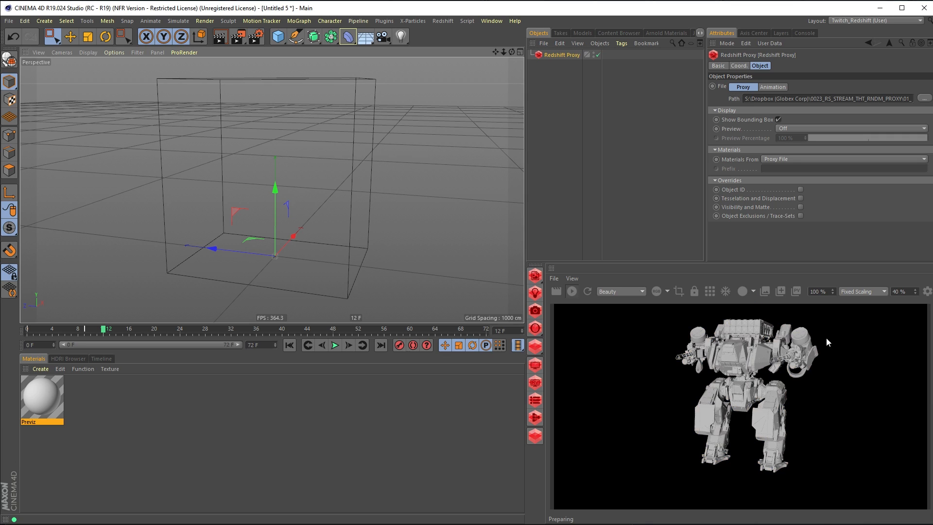
click(756, 293)
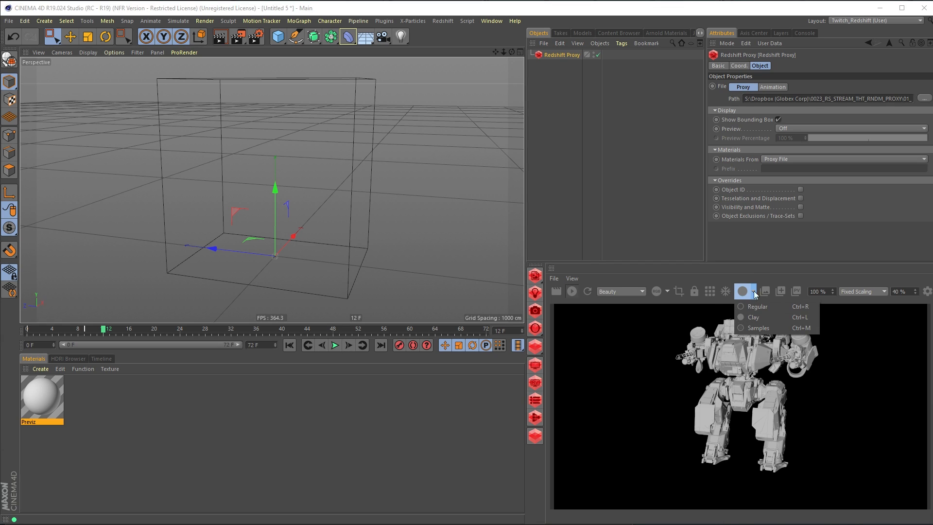
click(777, 256)
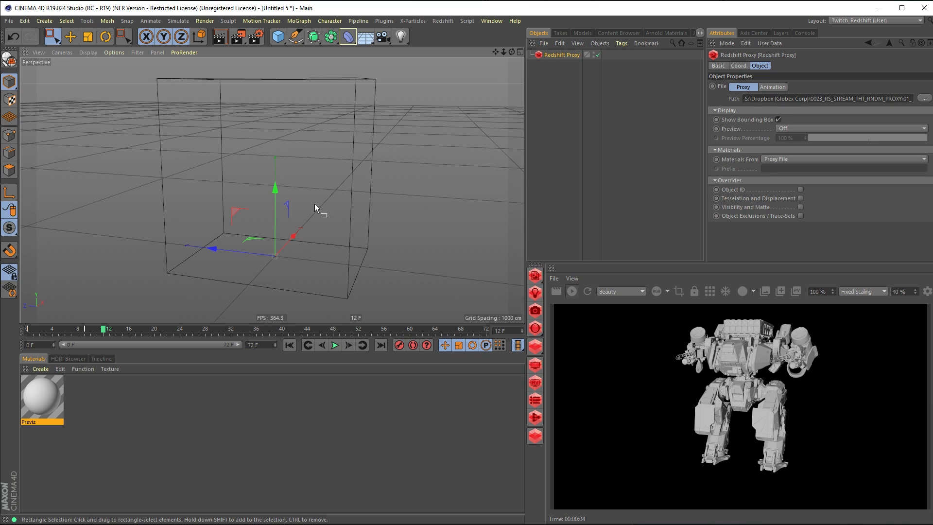
Change the IPR Undersampling setting of the Redshift render view
alt+drag(333, 219, 461, 227)
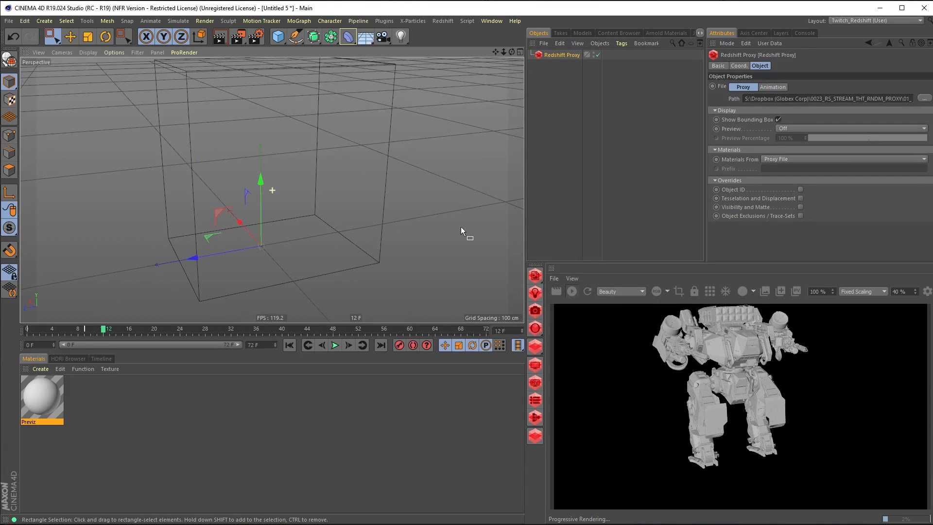
click(572, 278)
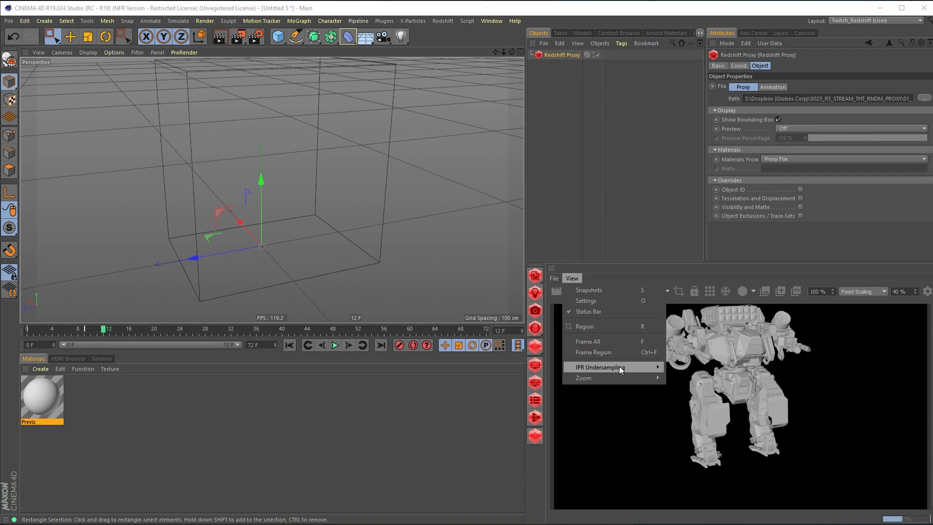
mouse_move(619, 370)
click(674, 401)
Add a MoGraph Cloner in Object mode as the parent of the Redshift Proxy
alt+drag(263, 243, 300, 155)
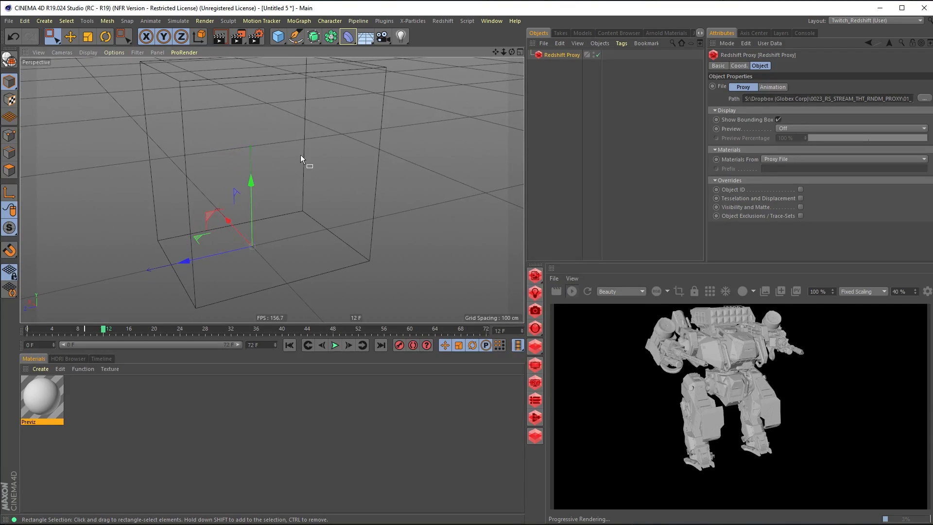
scroll(340, 136, down, 4)
alt+middle_drag(341, 149, 271, 190)
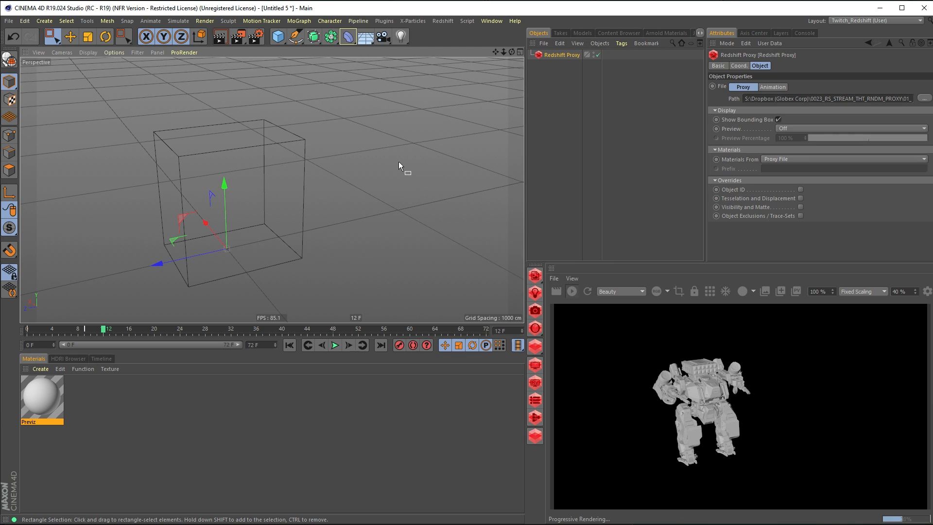
click(298, 21)
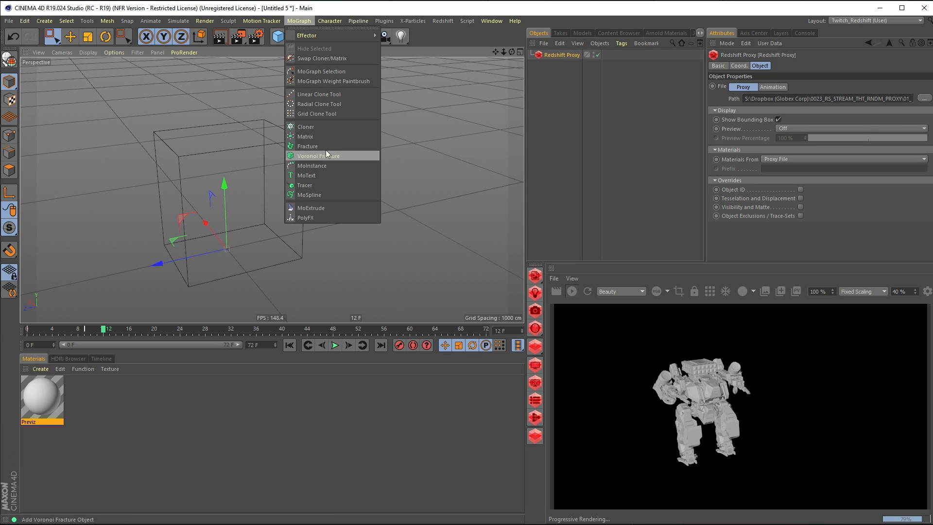
alt+click(327, 128)
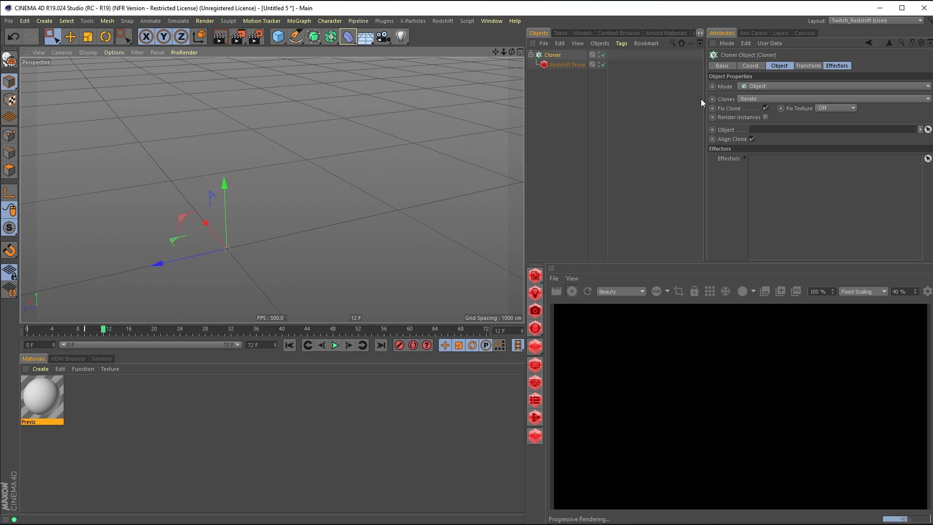
Add a Disc primitive and set its outer radius to 5500 cm
click(278, 37)
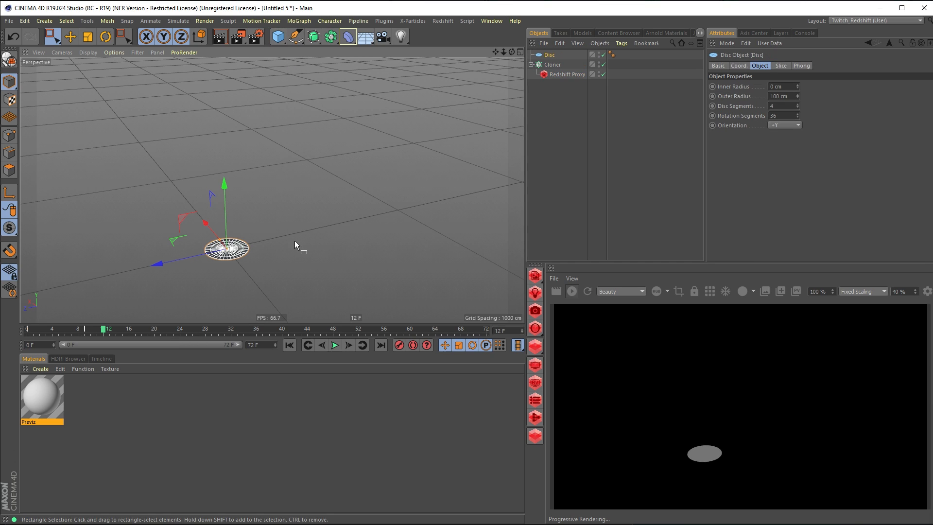
key(t)
drag(343, 296, 534, 156)
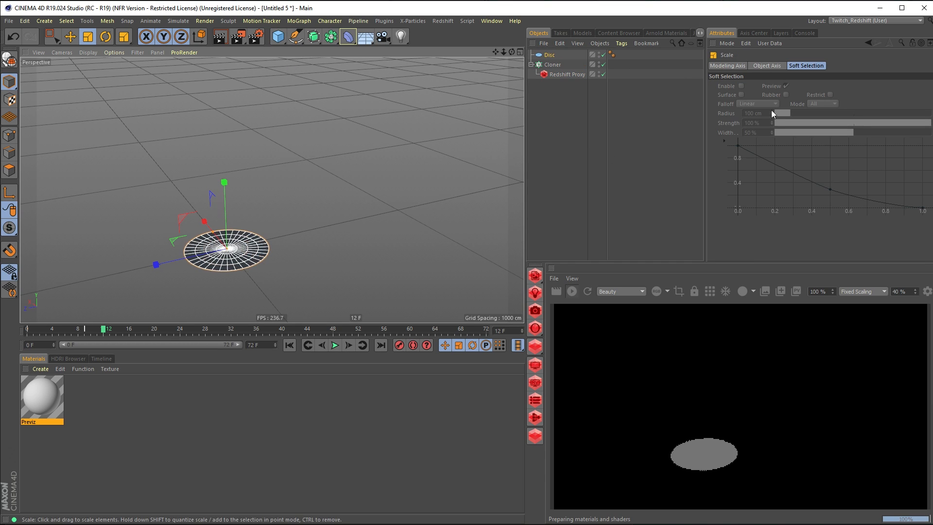
click(552, 56)
drag(790, 96, 743, 103)
text(3500)
key(Return)
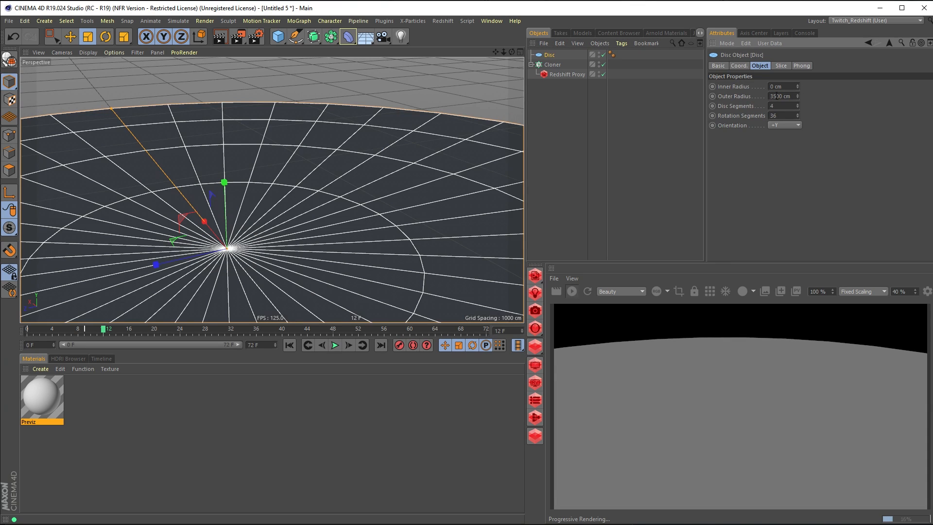
drag(774, 96, 762, 100)
text(5)
key(Return)
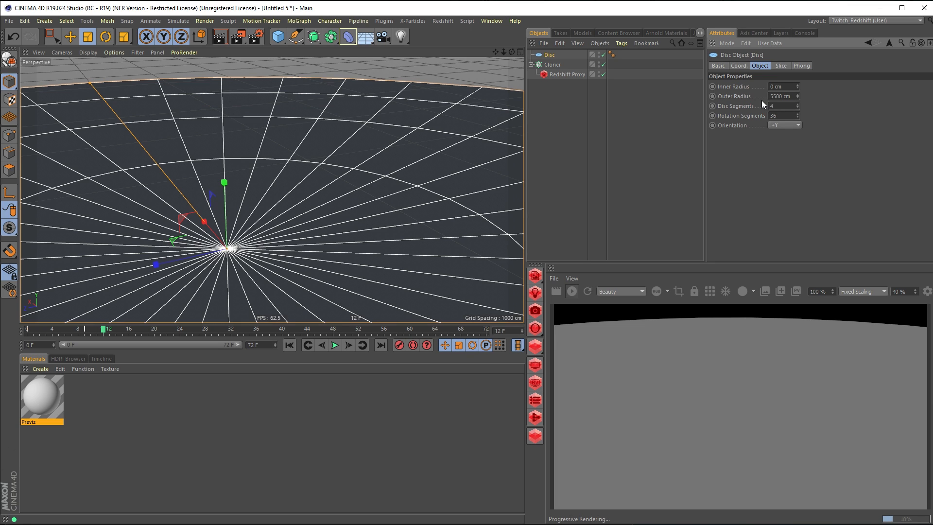
Enable Render Instances on the Cloner and assign the Disc as the object it distributes clones on
click(553, 65)
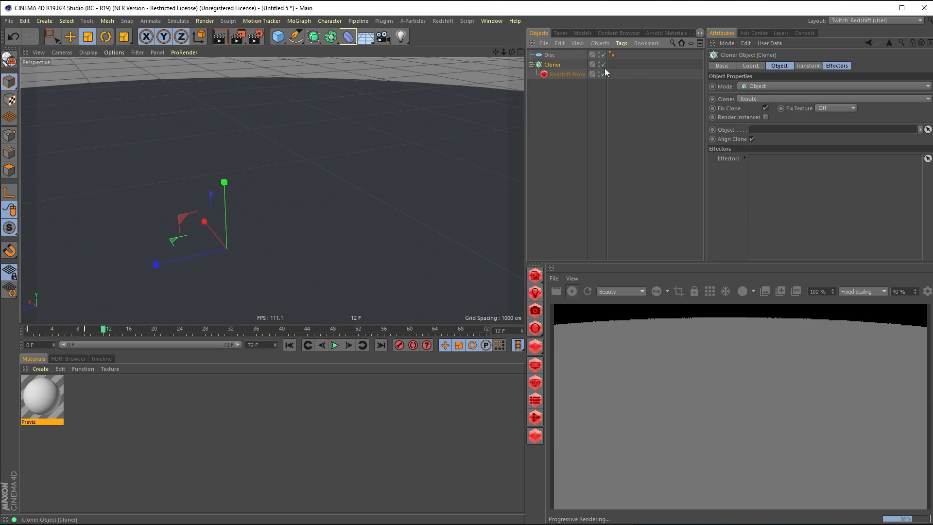
click(928, 129)
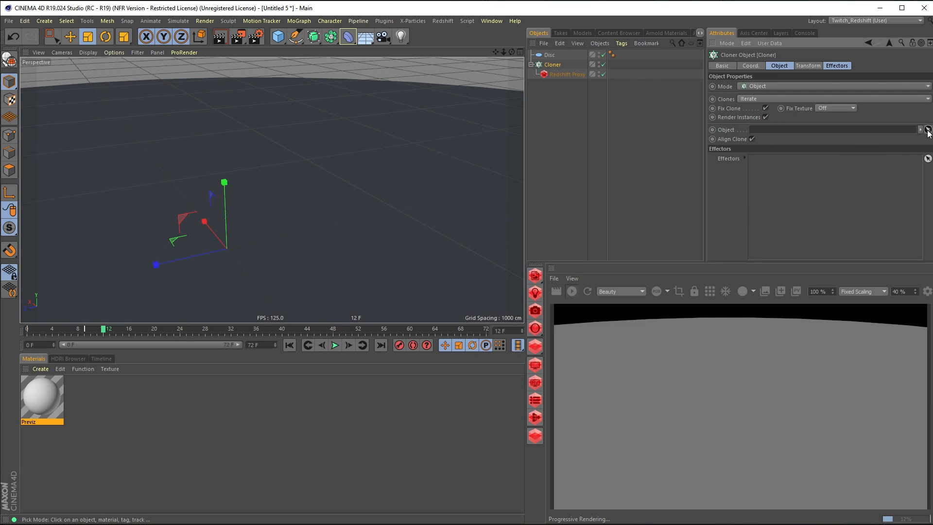
click(305, 114)
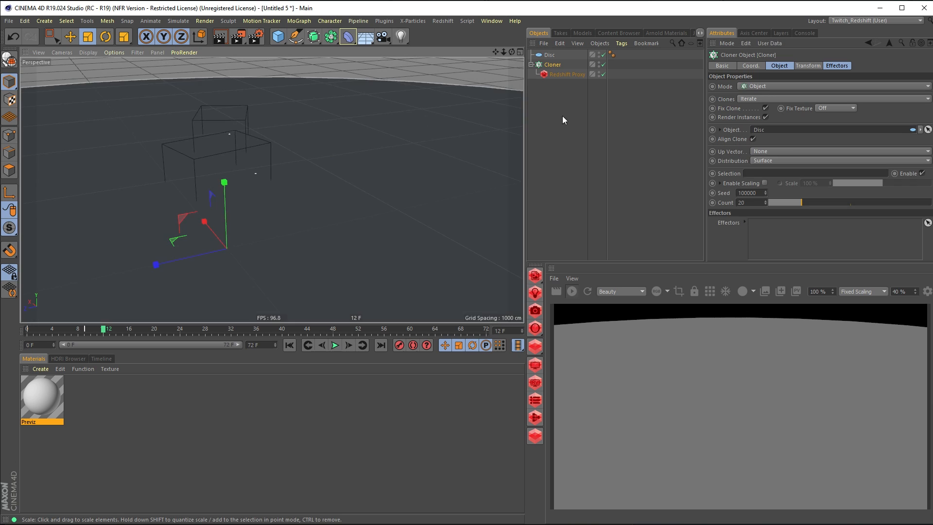
Turn off Align Clone on the Cloner and set its count to 350
click(753, 139)
double_click(744, 194)
text(350)
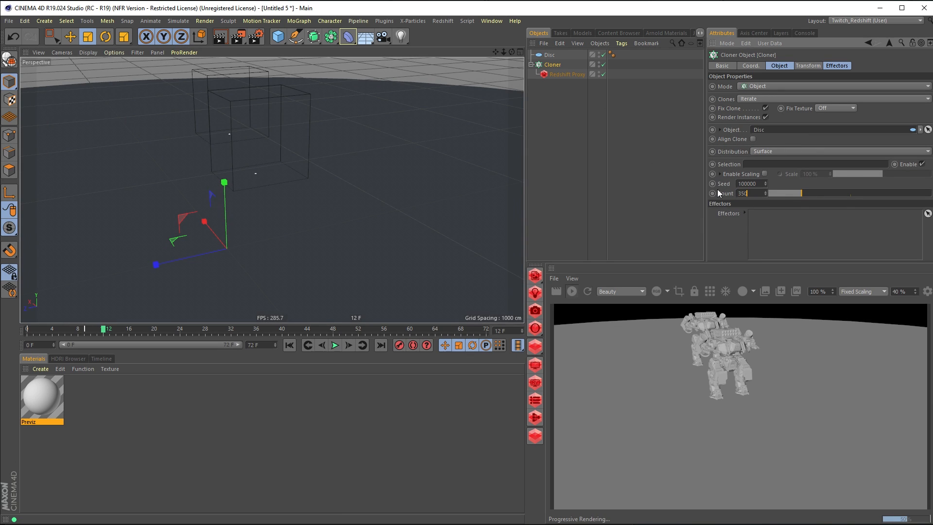
key(Return)
Examine the crowd of mech clones on the disc from several angles in the viewport and clay render
scroll(325, 212, down, 5)
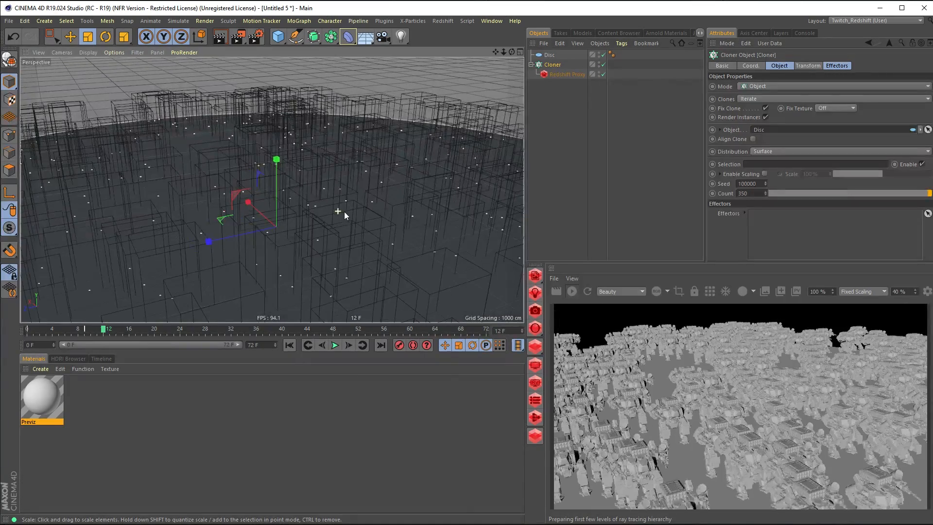
alt+drag(270, 222, 291, 220)
scroll(293, 220, down, 3)
mouse_move(353, 226)
alt+mouse_down()
mouse_move(284, 177)
mouse_move(287, 226)
mouse_move(194, 213)
mouse_move(362, 212)
mouse_move(275, 209)
mouse_move(292, 146)
alt+mouse_up()
mouse_move(285, 209)
alt+mouse_down()
mouse_move(295, 144)
mouse_move(303, 206)
mouse_move(256, 197)
mouse_move(387, 172)
mouse_move(377, 187)
alt+mouse_up()
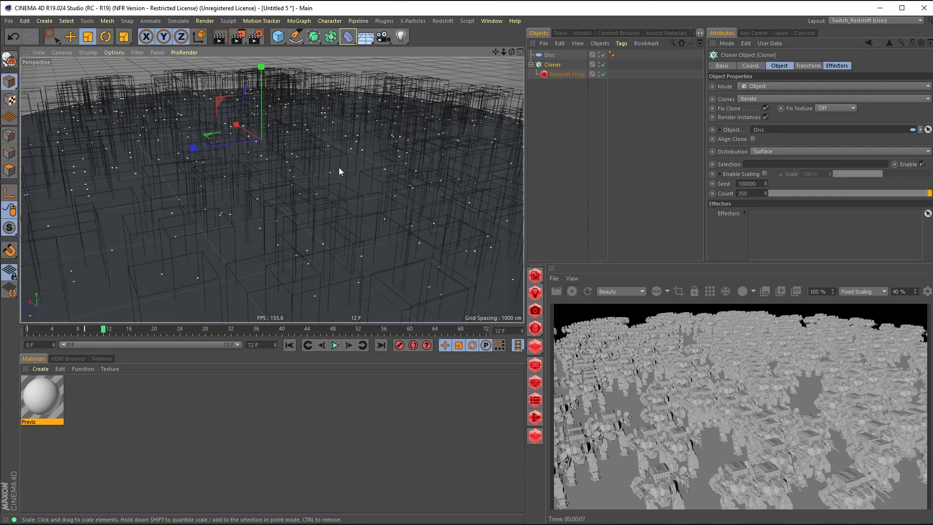
scroll(332, 233, down, 5)
mouse_move(313, 234)
alt+mouse_down()
mouse_move(327, 225)
mouse_move(319, 218)
mouse_move(242, 226)
mouse_move(329, 232)
alt+mouse_up()
mouse_move(233, 202)
alt+mouse_down()
mouse_move(174, 211)
mouse_move(224, 208)
alt+mouse_up()
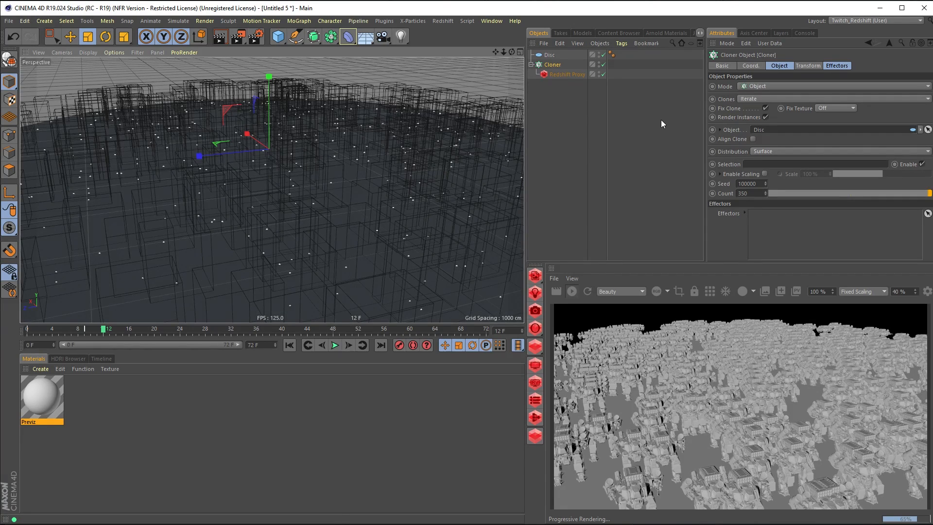
Set the Cloner's count to 800 and check the render view's IPR Undersampling options
click(748, 194)
text(800)
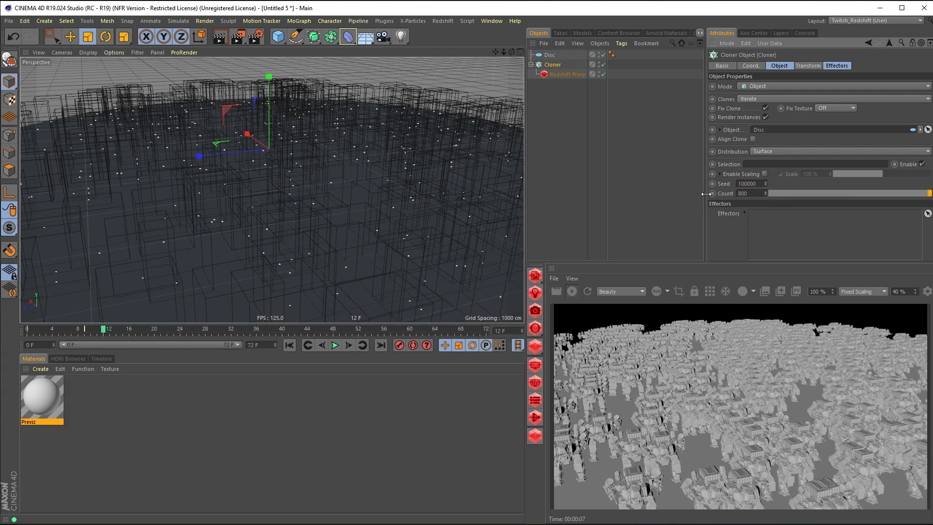
key(Return)
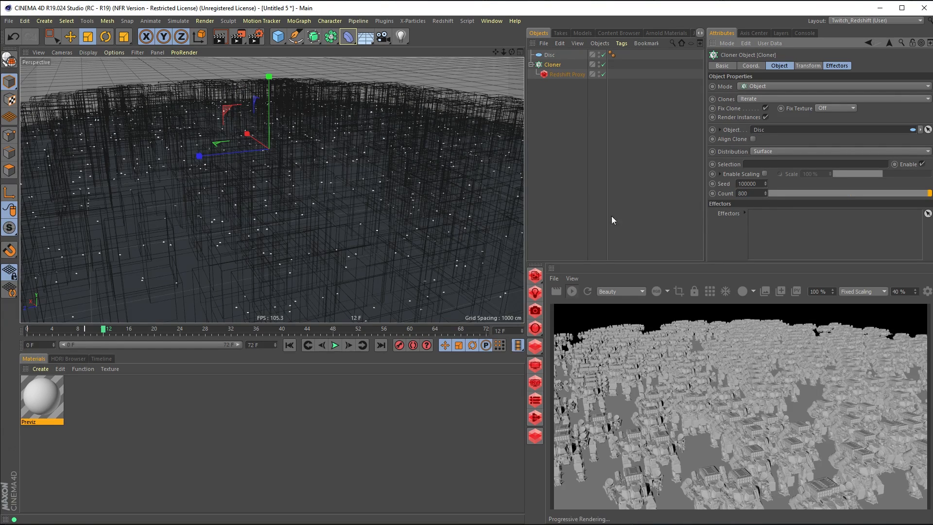
mouse_move(341, 233)
alt+mouse_down()
mouse_move(313, 229)
mouse_move(325, 227)
alt+mouse_up()
click(572, 278)
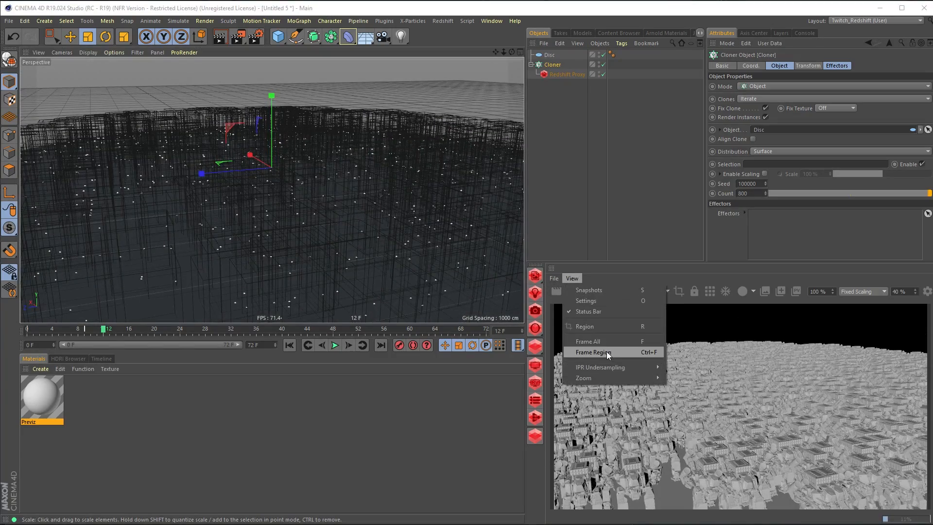
mouse_move(610, 365)
click(305, 167)
alt+drag(305, 168, 326, 168)
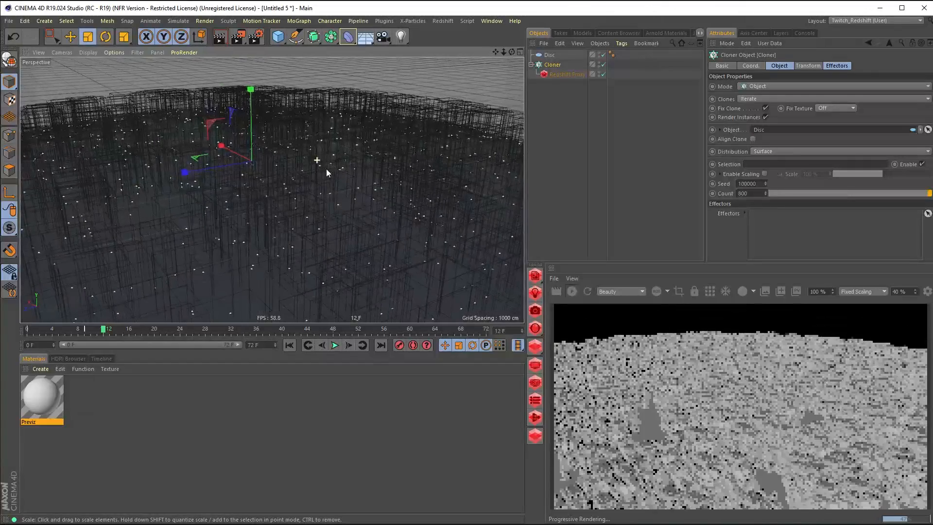
Add a Push Apart effector to the Cloner with 120 iterations and a radius of 150 cm
click(552, 66)
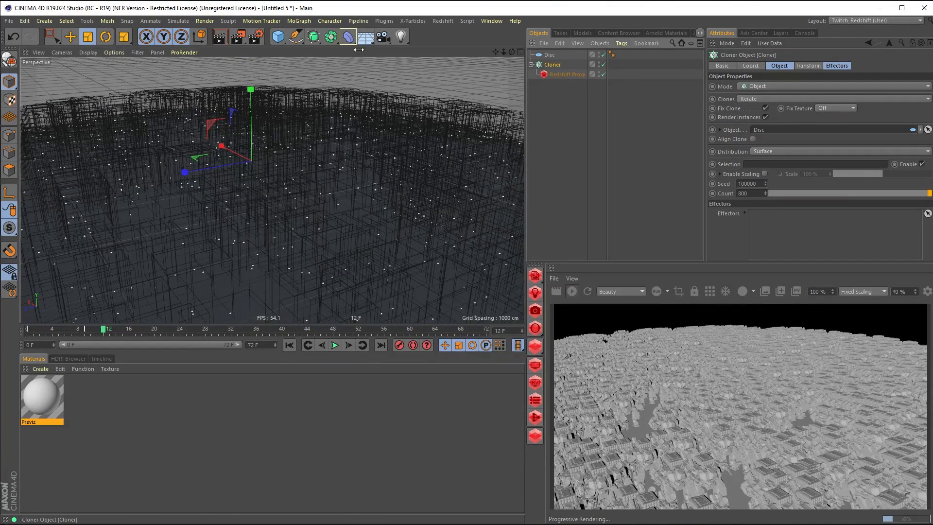
click(299, 21)
mouse_move(306, 34)
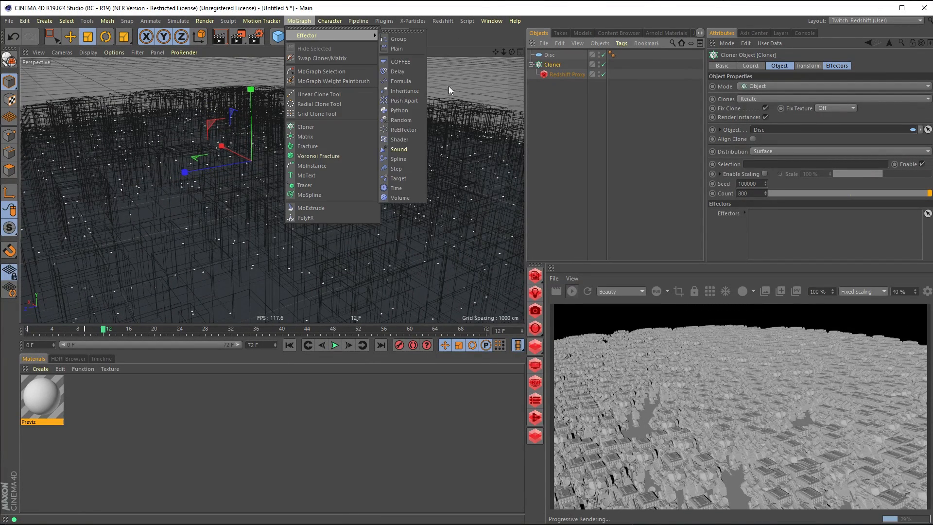
click(407, 100)
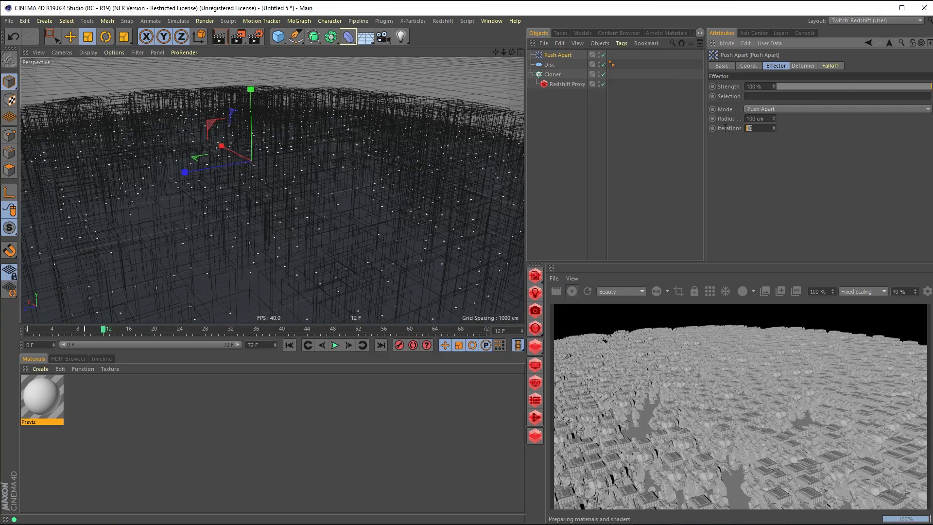
text(120)
click(766, 118)
text(150)
key(Return)
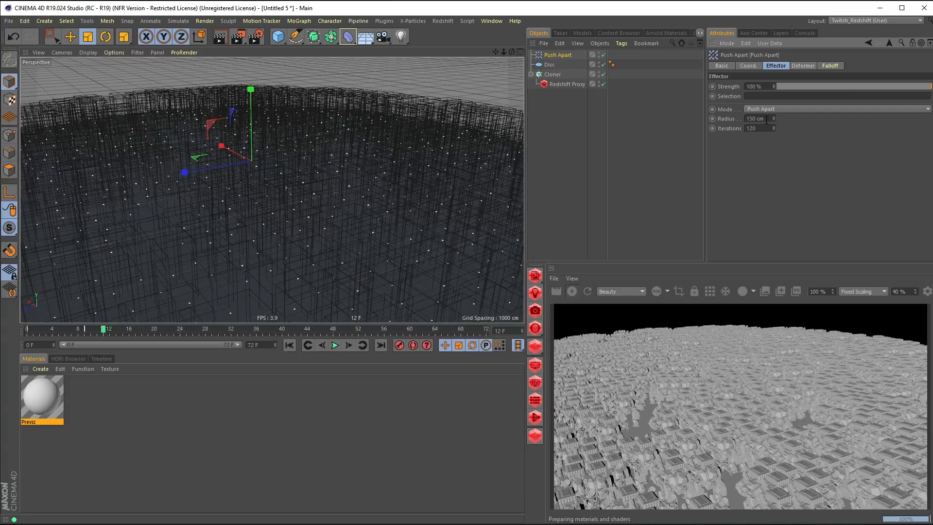
Set the Push Apart effector's radius to 190 cm and inspect the clone spacing across the disc
scroll(382, 154, up, 5)
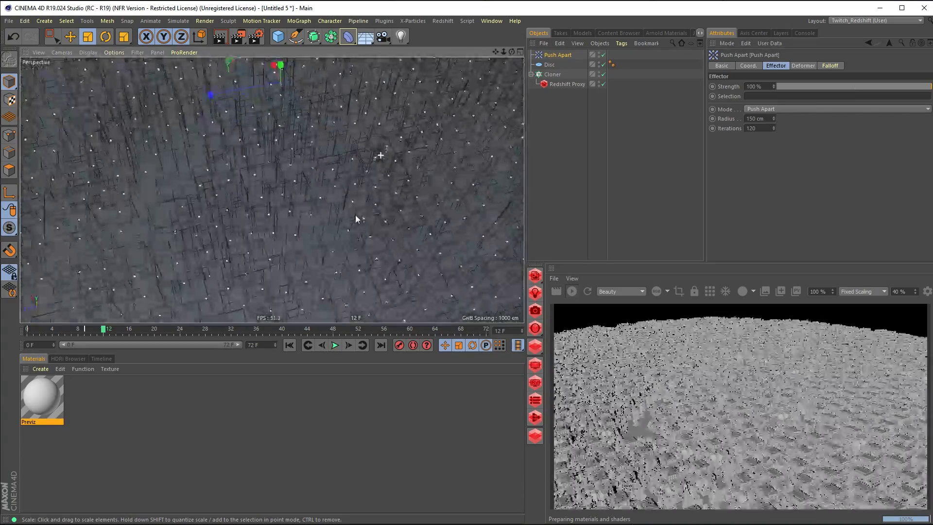
alt+drag(356, 215, 364, 220)
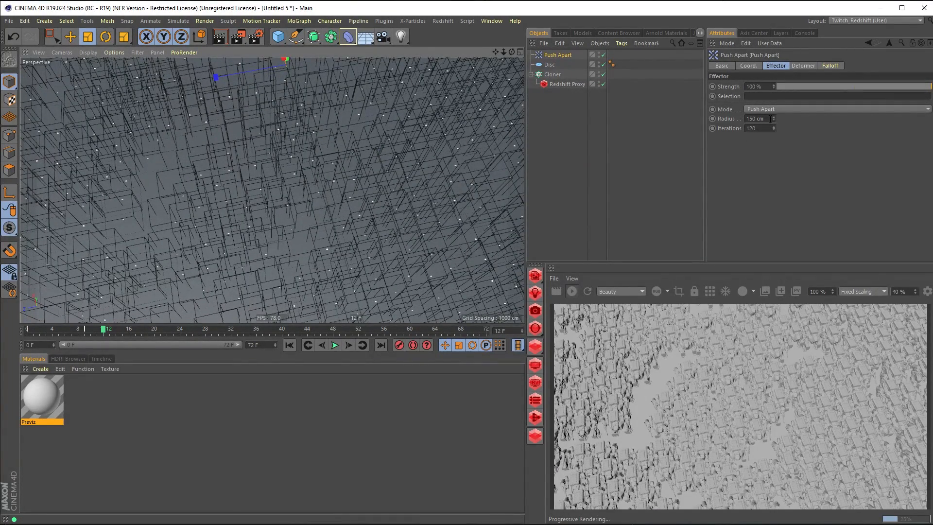
drag(771, 120, 724, 121)
text(1)
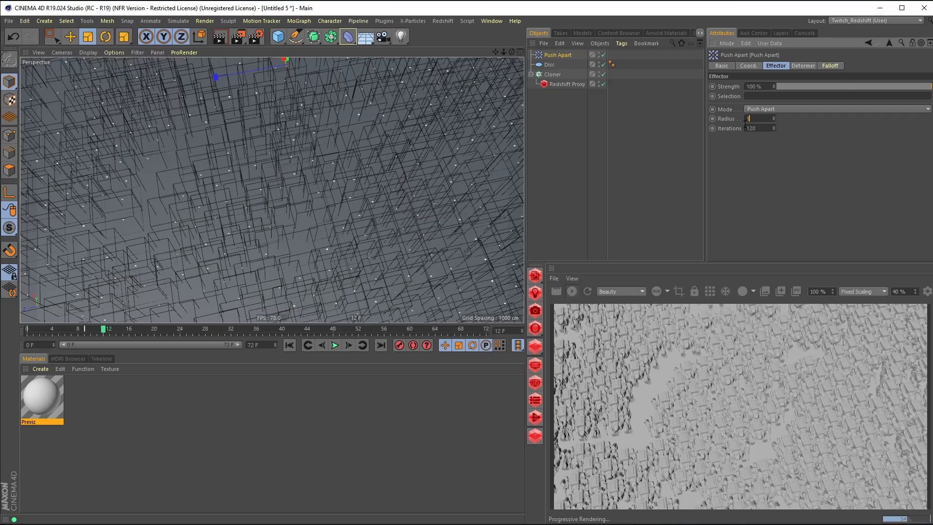
key(Return)
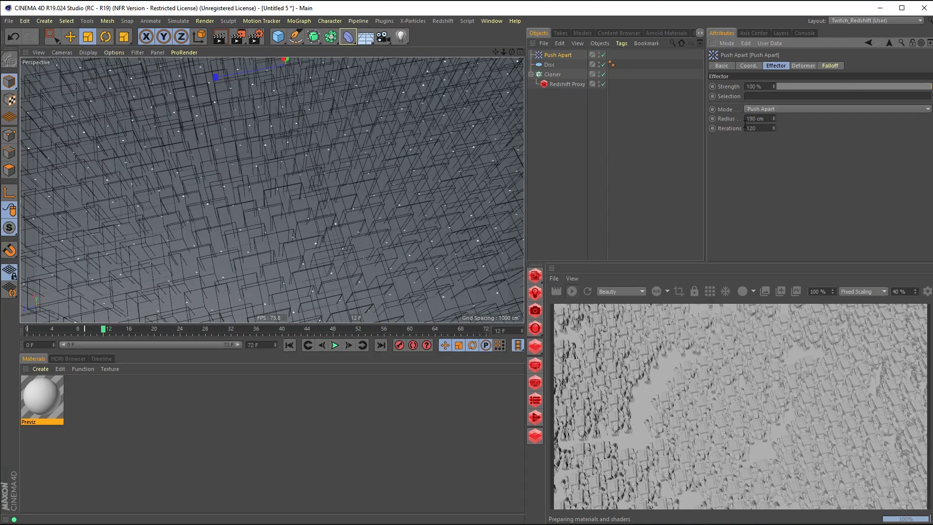
scroll(302, 220, down, 10)
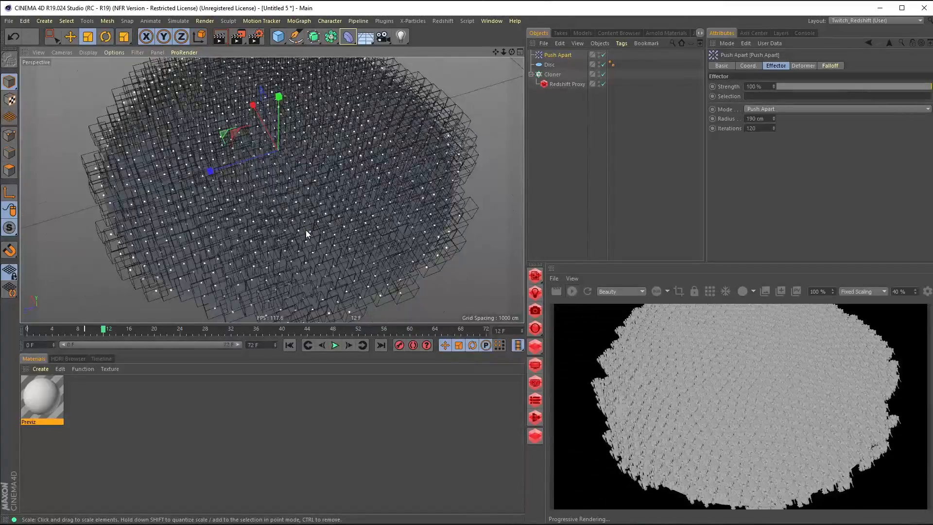
scroll(305, 229, up, 10)
alt+drag(302, 226, 454, 181)
mouse_move(202, 208)
alt+mouse_down()
mouse_move(442, 207)
mouse_move(302, 229)
mouse_move(374, 217)
mouse_move(273, 214)
mouse_move(298, 210)
alt+mouse_up()
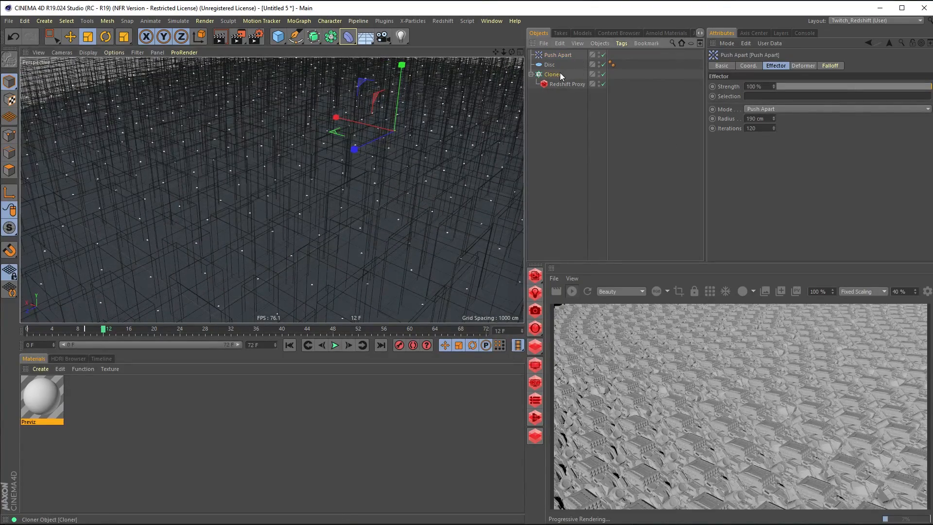
Add a Random effector to the Cloner
click(559, 76)
click(299, 21)
mouse_move(311, 38)
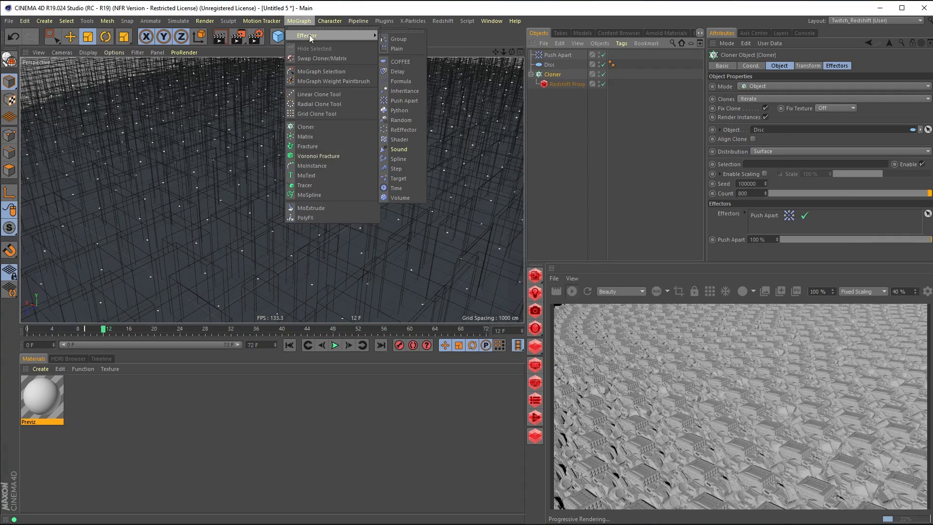
click(399, 120)
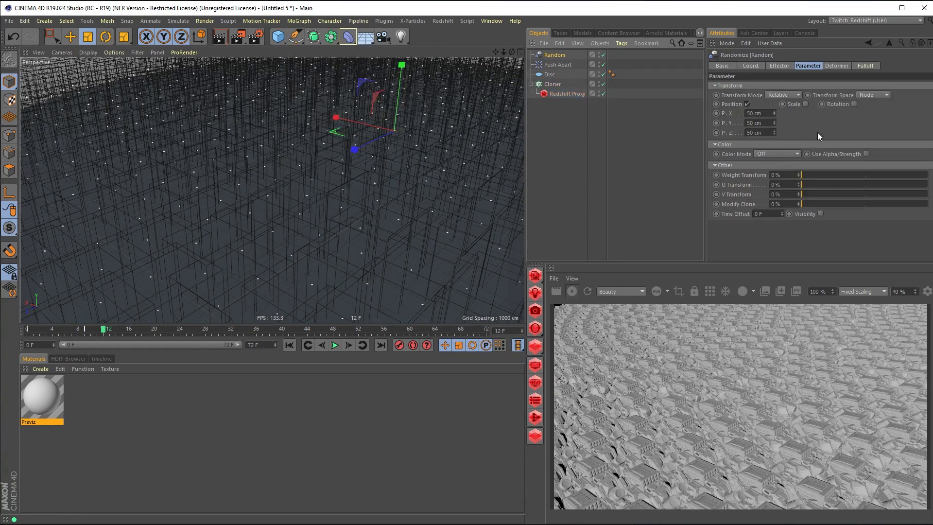
Set the Random effector's position variation to 10 cm in X, 0 cm in Y and 10 cm in Z
click(758, 113)
text(10)
key(Tab)
key(Tab)
text(10)
key(Return)
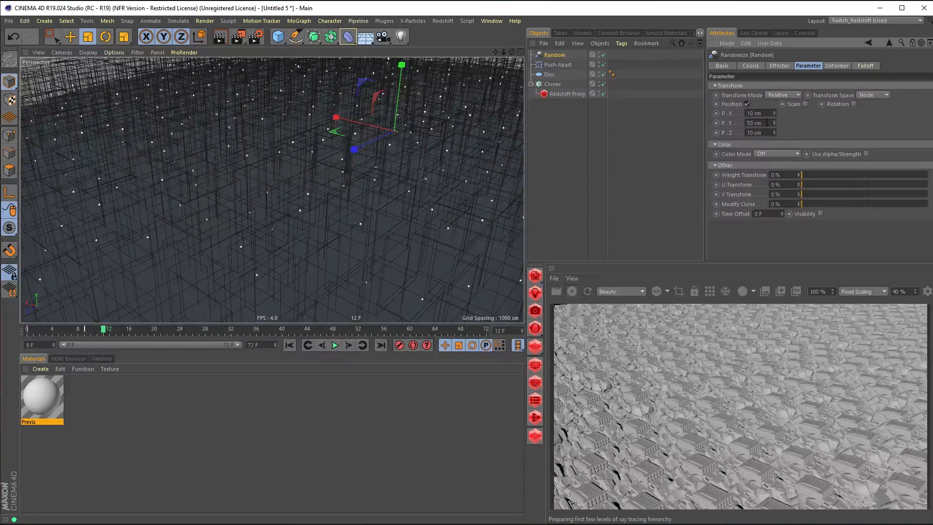
drag(767, 123, 726, 125)
text(0)
key(Return)
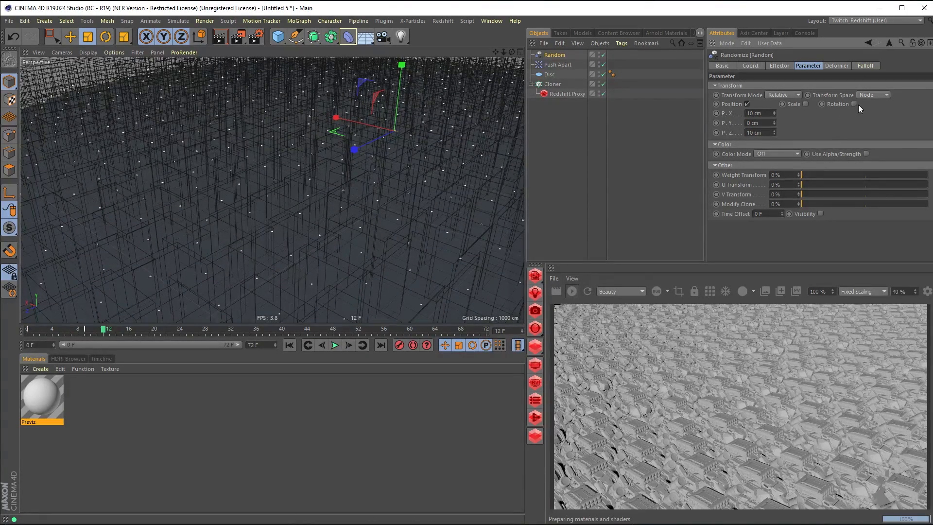
Enable rotation on the Random effector with a heading of 15° and check the varied mechs in the render
click(854, 104)
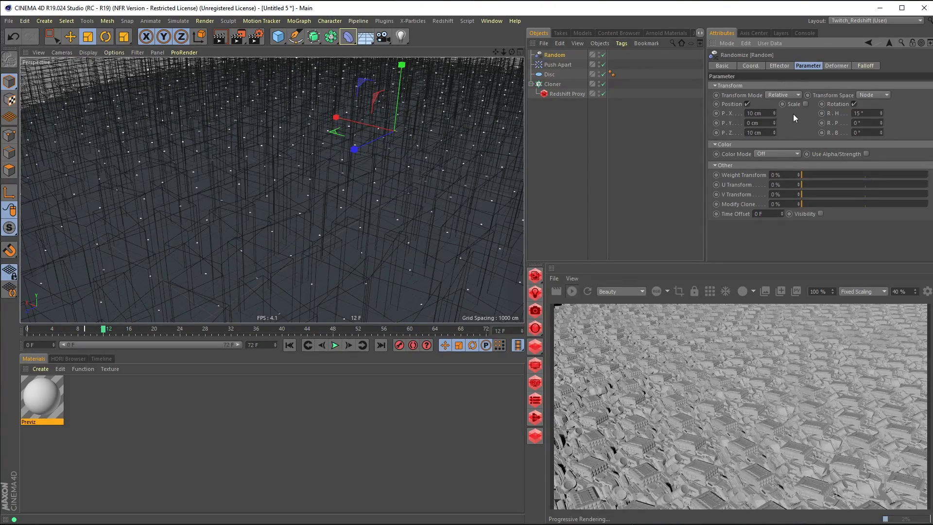
alt+drag(281, 218, 339, 229)
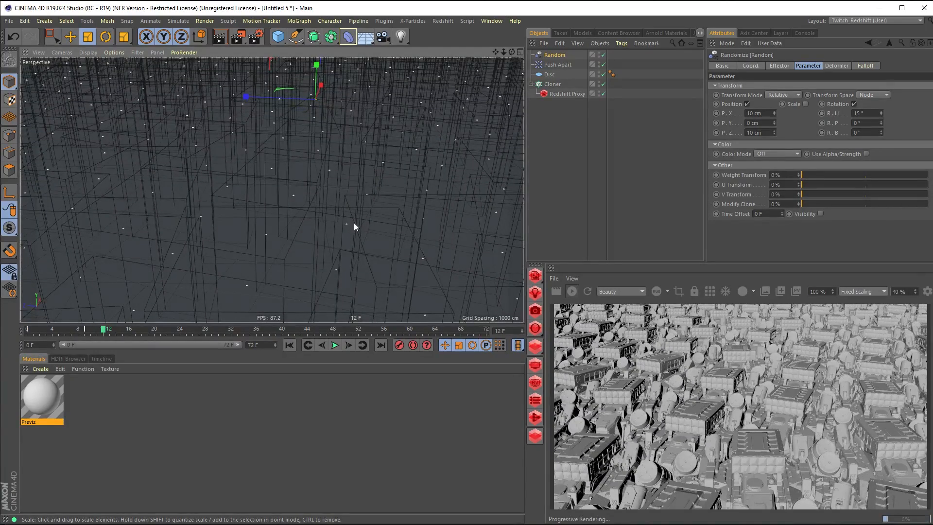
scroll(321, 191, down, 6)
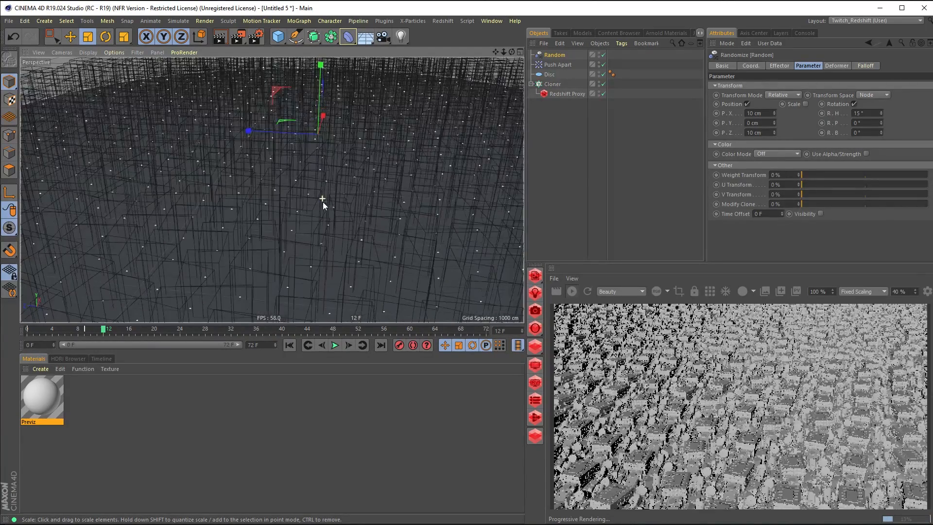
scroll(335, 204, down, 2)
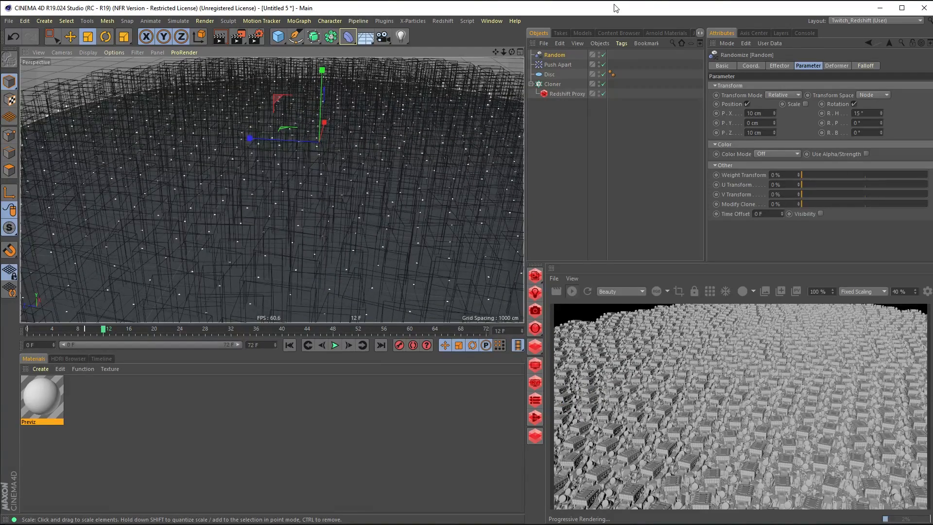
Set the Cloner's count to 1250
click(553, 84)
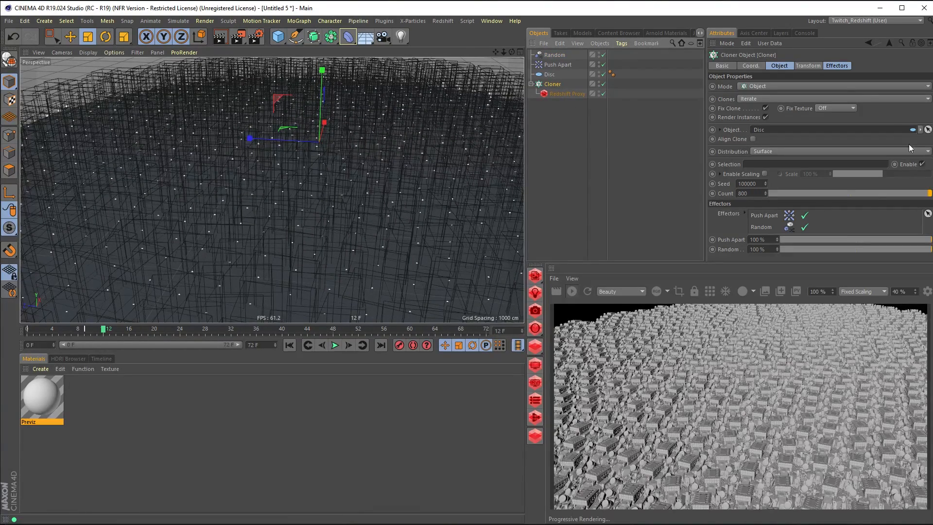
click(774, 66)
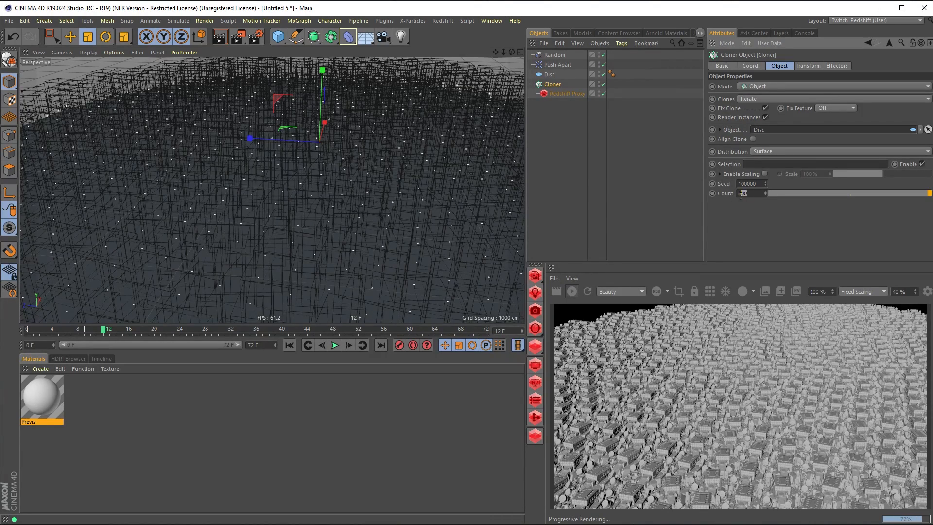
text(1250)
key(Return)
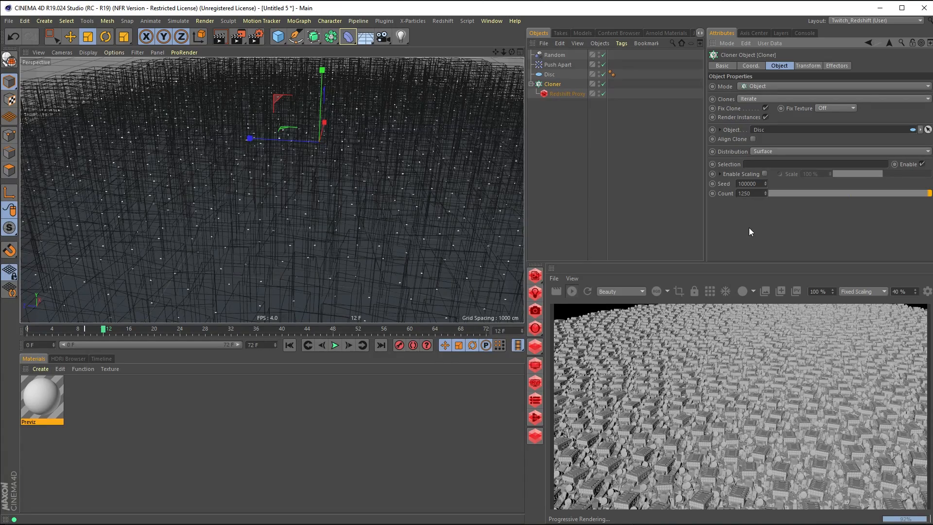
Examine the enlarged mech crowd from a distance and at low close-up angles in the viewport and clay render
drag(504, 52, 492, 109)
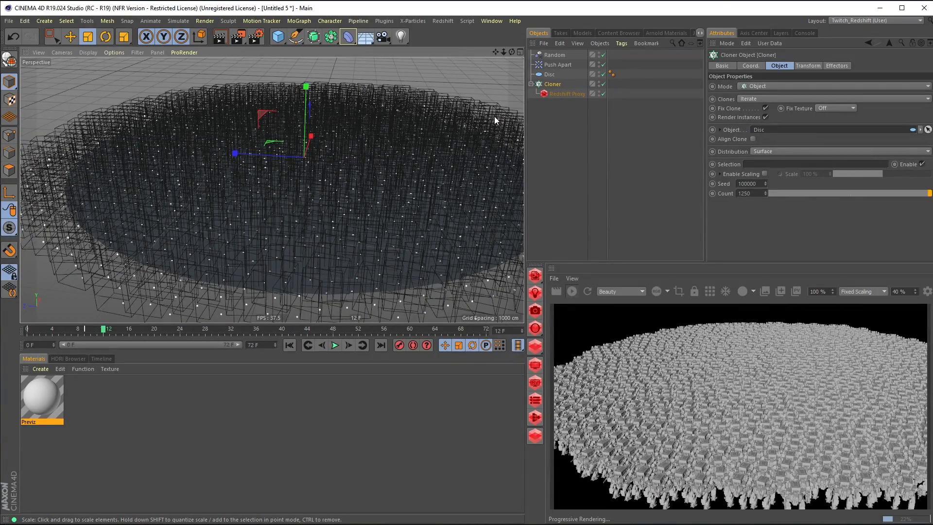
alt+middle_drag(440, 156, 431, 176)
scroll(472, 135, down, 1)
alt+drag(431, 179, 429, 178)
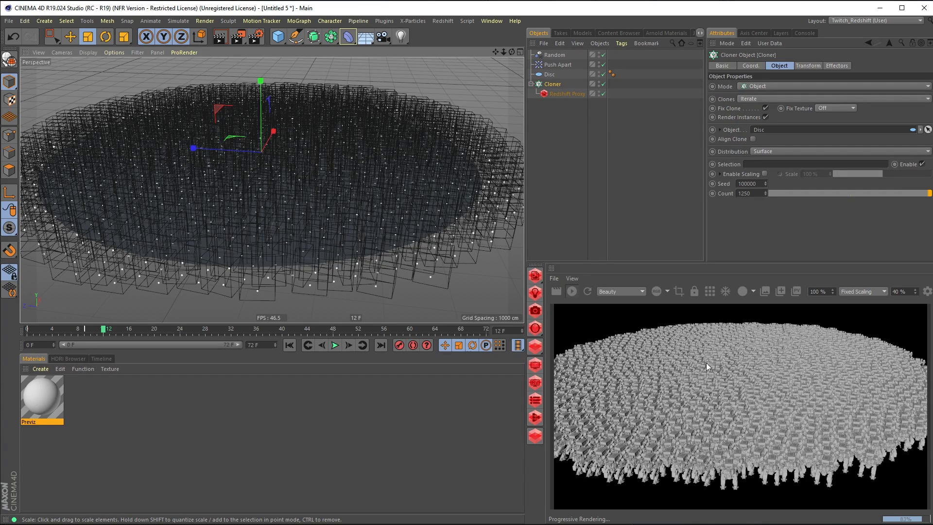
mouse_move(312, 197)
alt+mouse_down()
mouse_move(330, 186)
mouse_move(320, 185)
alt+mouse_up()
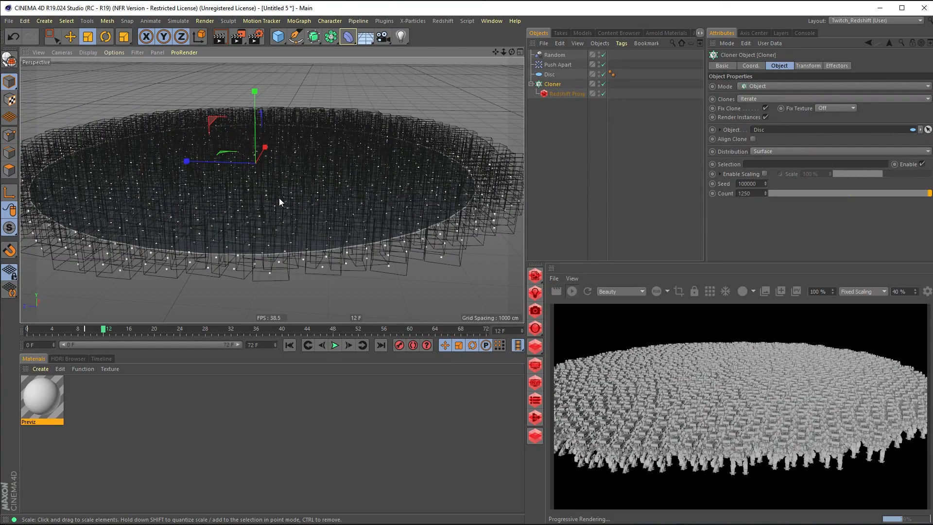
scroll(271, 194, up, 5)
alt+drag(271, 195, 308, 209)
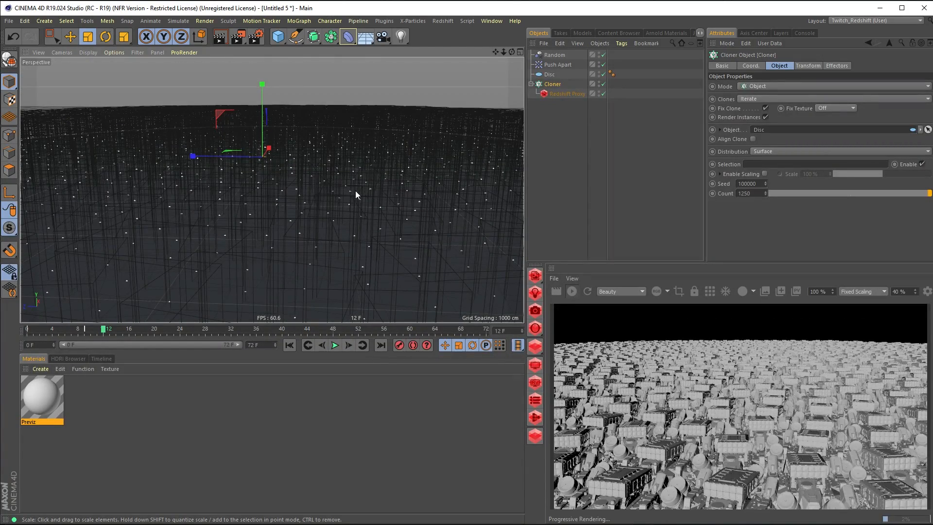
alt+drag(334, 211, 323, 150)
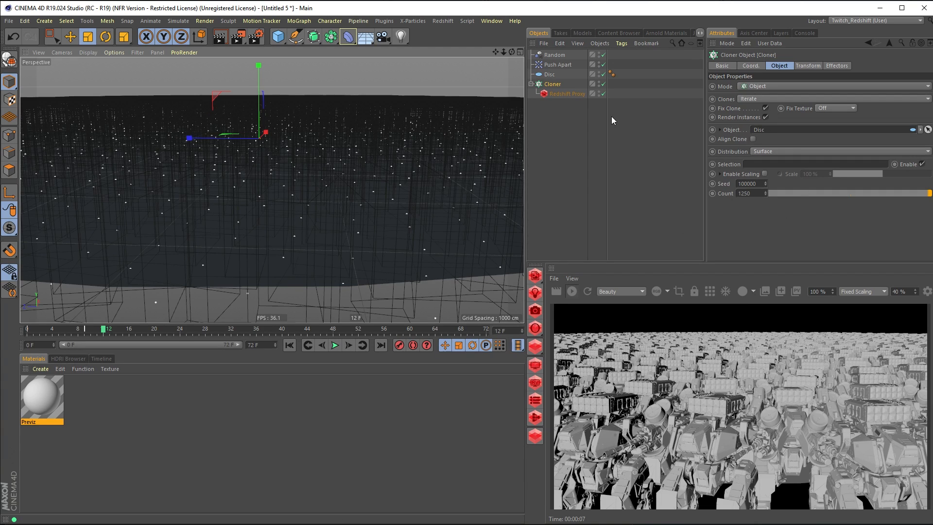
Switch the render view from clay to full material shading and add an RS Dome Light to the scene
click(756, 293)
click(751, 305)
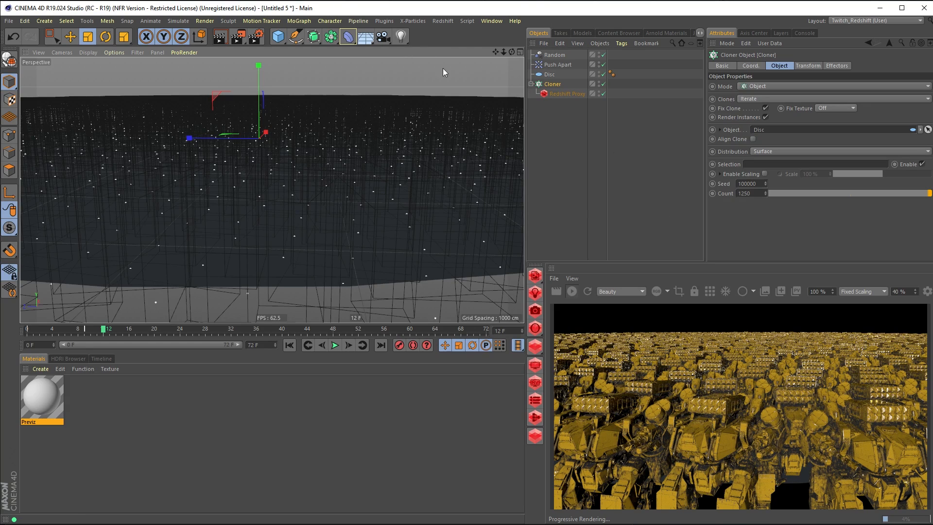
drag(535, 293, 598, 336)
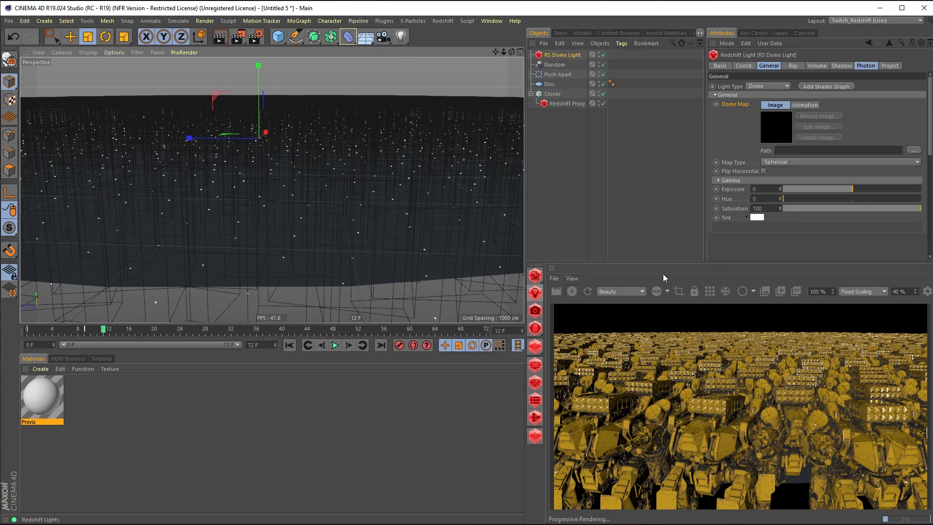
Add an HDRI Link tag to the RS Dome Light and link it to the light's Dome Map
click(621, 43)
click(653, 206)
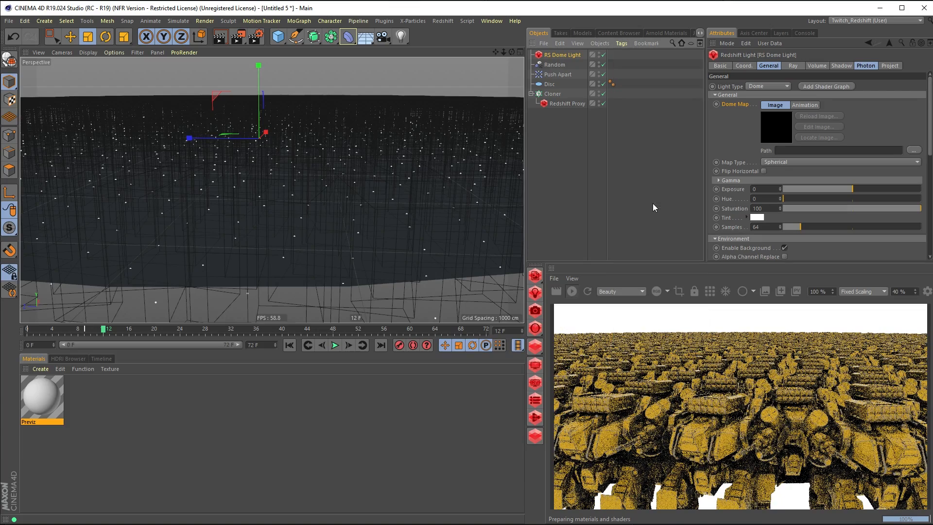
click(559, 55)
drag(739, 104, 739, 103)
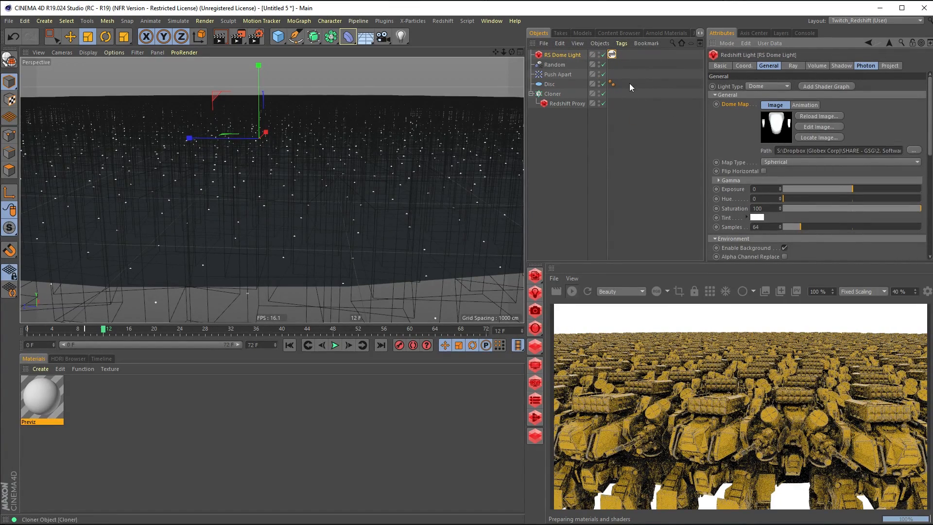
Set the HDRI Link resolution to Preview and load the Rock Beach Sunset HDRI from the Paradise pack
click(612, 55)
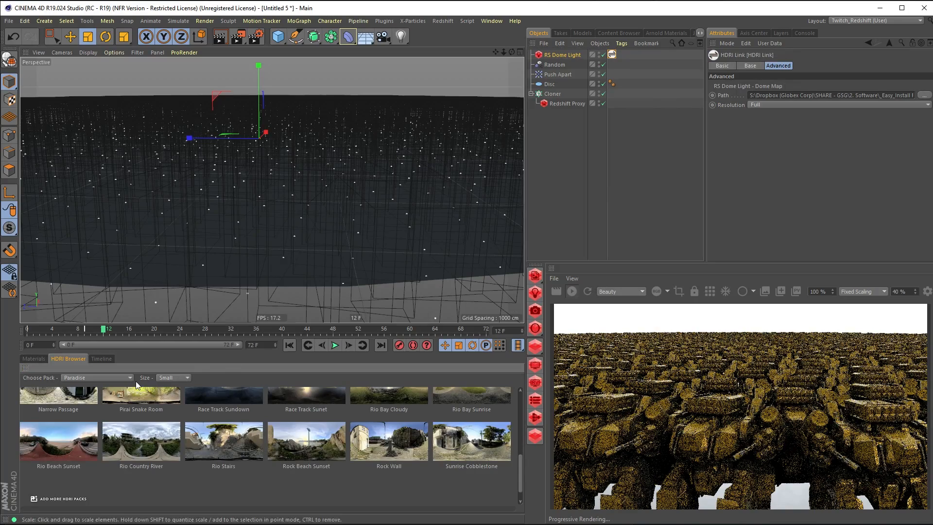
click(783, 106)
click(774, 121)
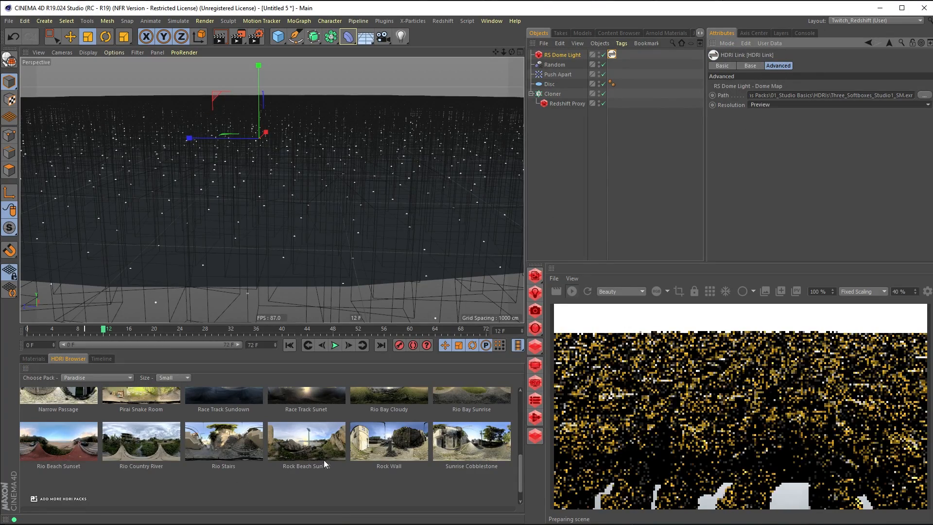
click(294, 445)
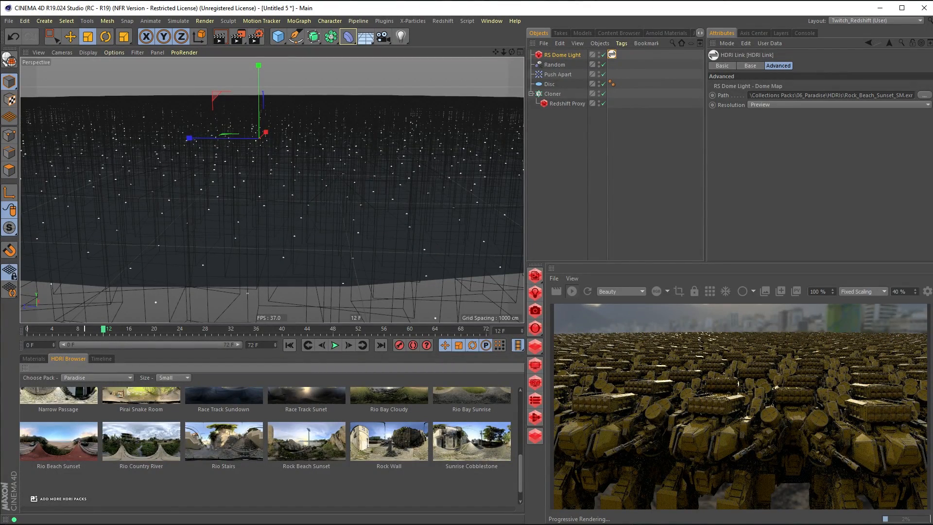
Set the RS Dome Light's exposure to 1
click(575, 57)
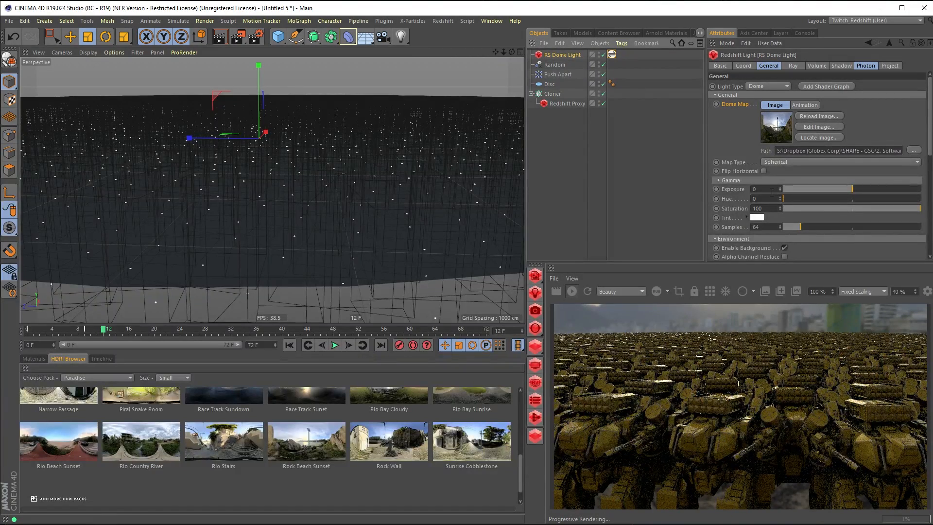
click(772, 190)
text(1)
key(Return)
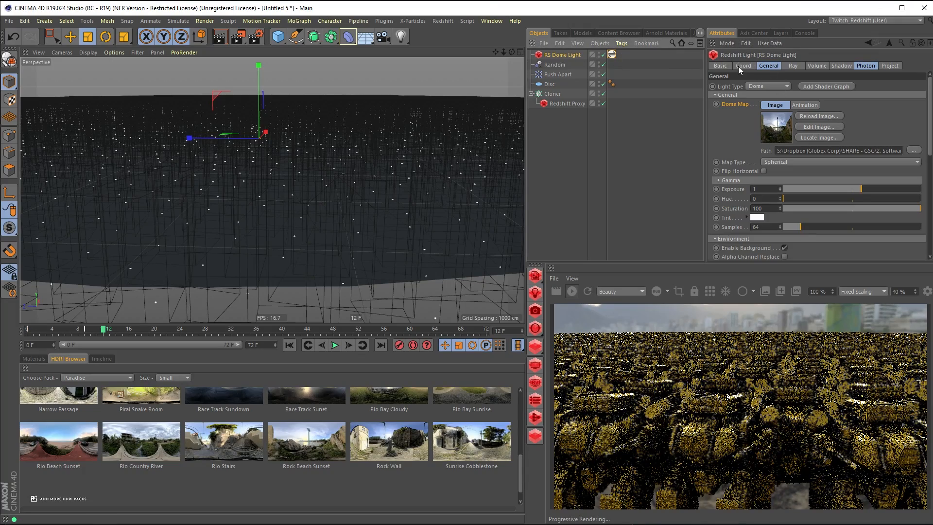
Rotate the RS Dome Light to a heading of 30°
click(743, 66)
click(835, 86)
text(30)
key(Return)
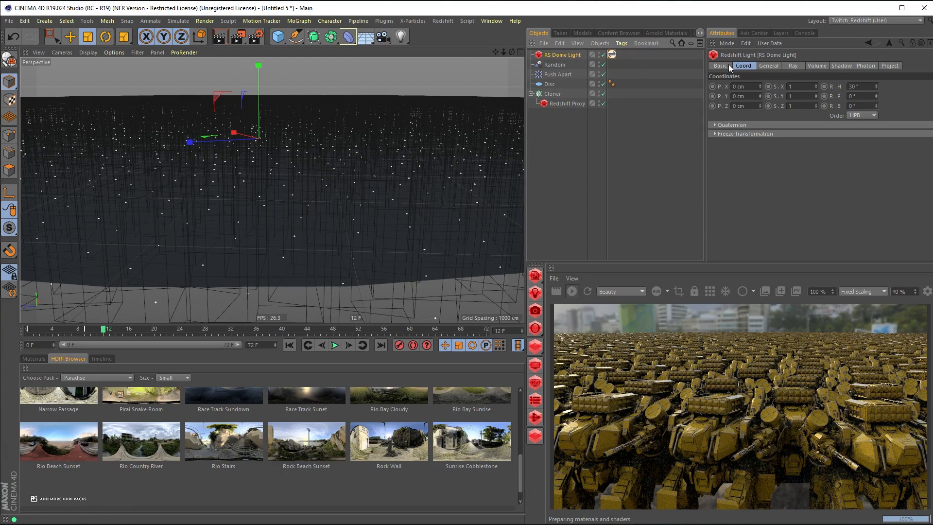
click(772, 67)
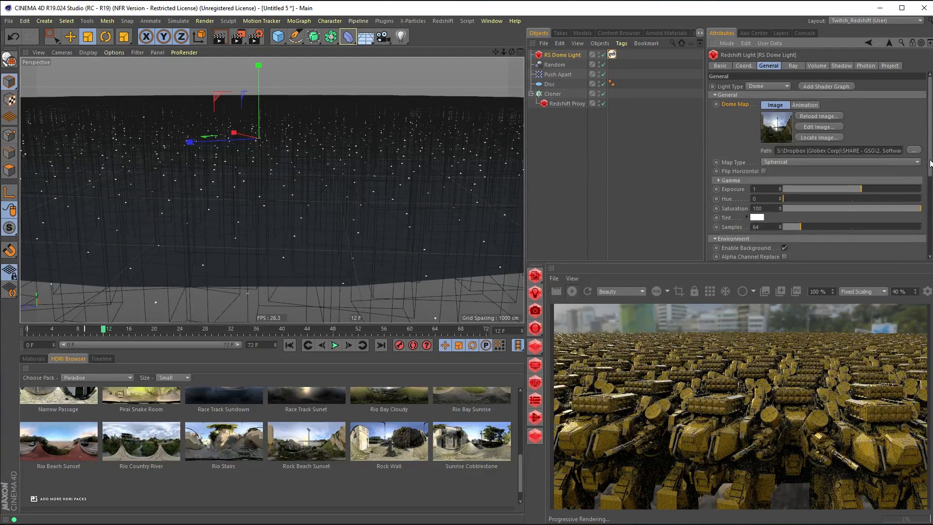
scroll(930, 162, down, 5)
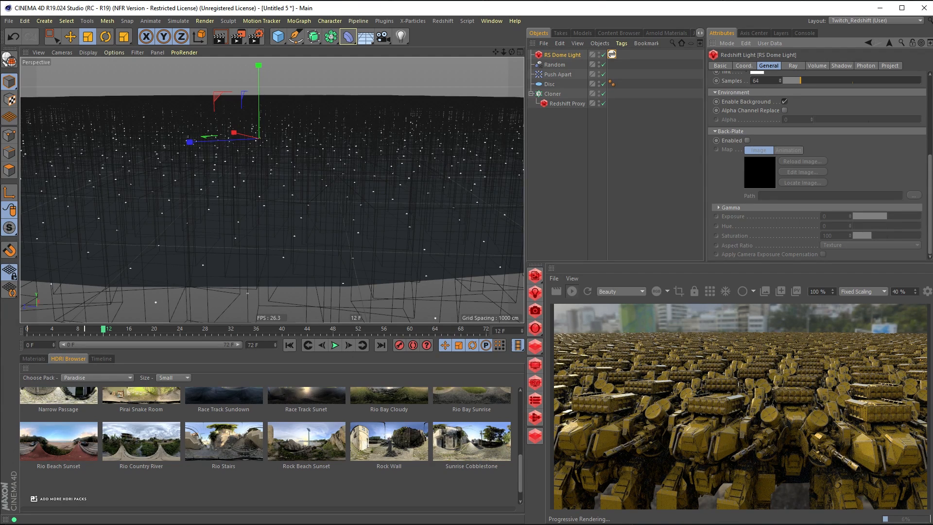
scroll(931, 196, up, 5)
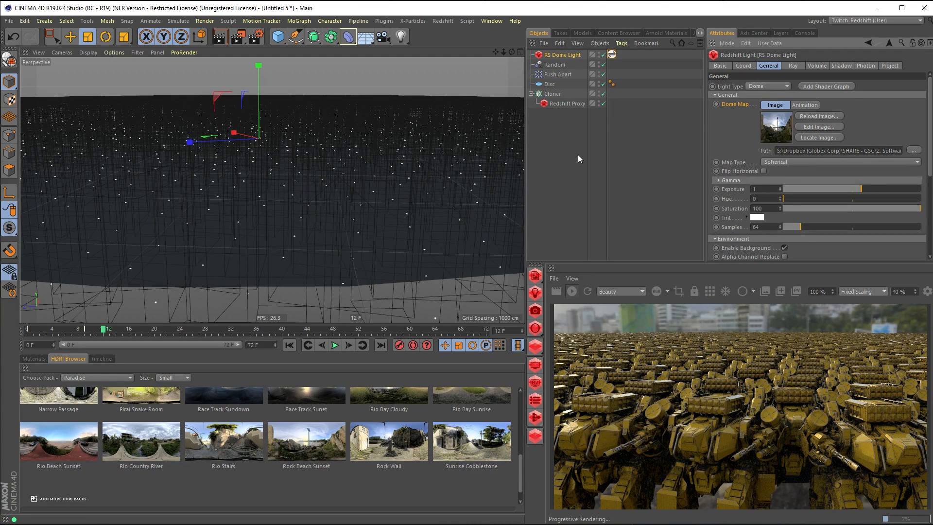
Add a second disc as the ground with an outer radius of 8000 cm
click(282, 39)
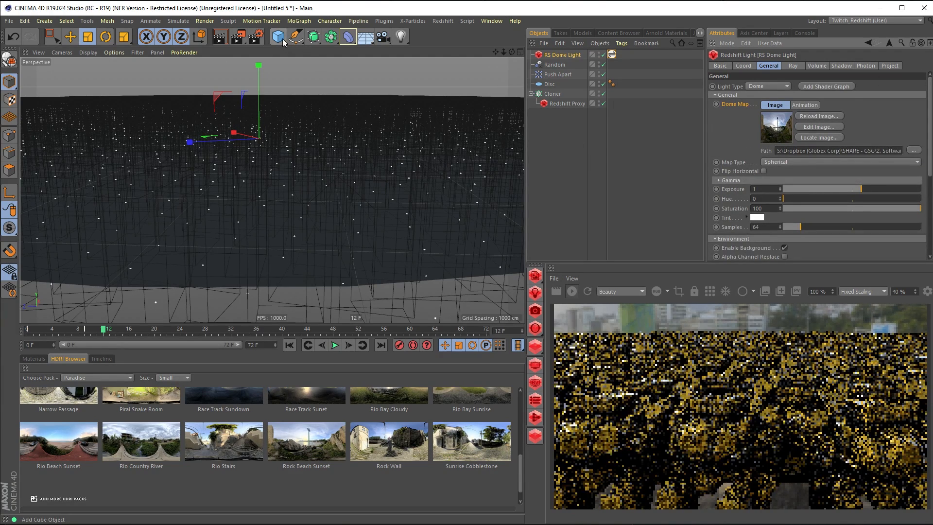
click(326, 66)
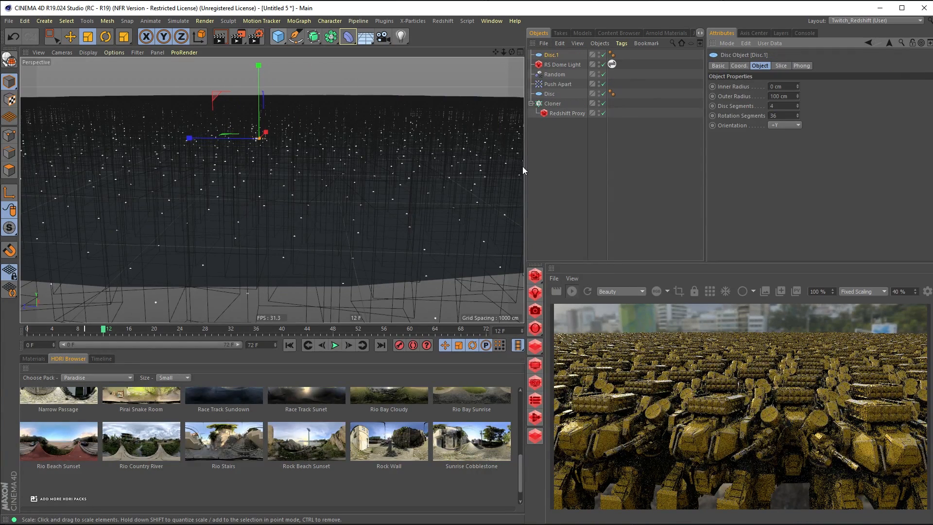
click(788, 96)
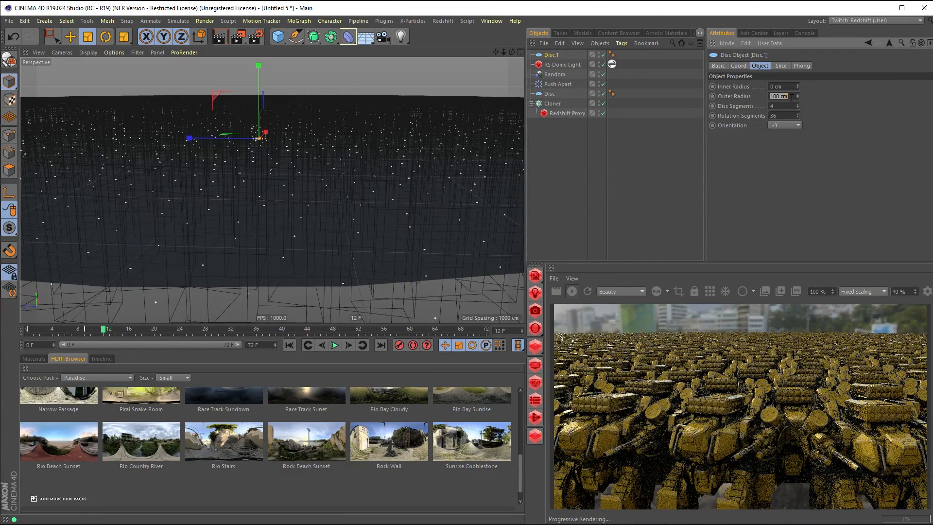
text(8000)
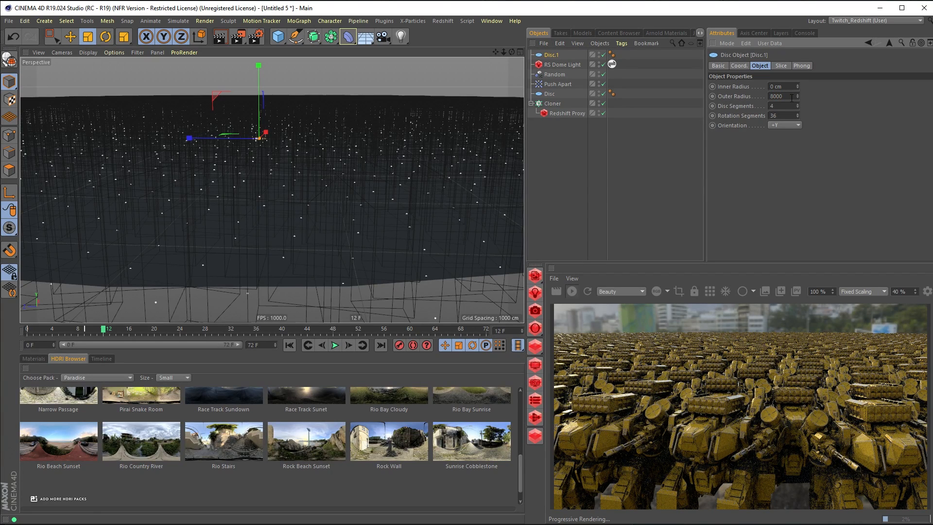
key(Return)
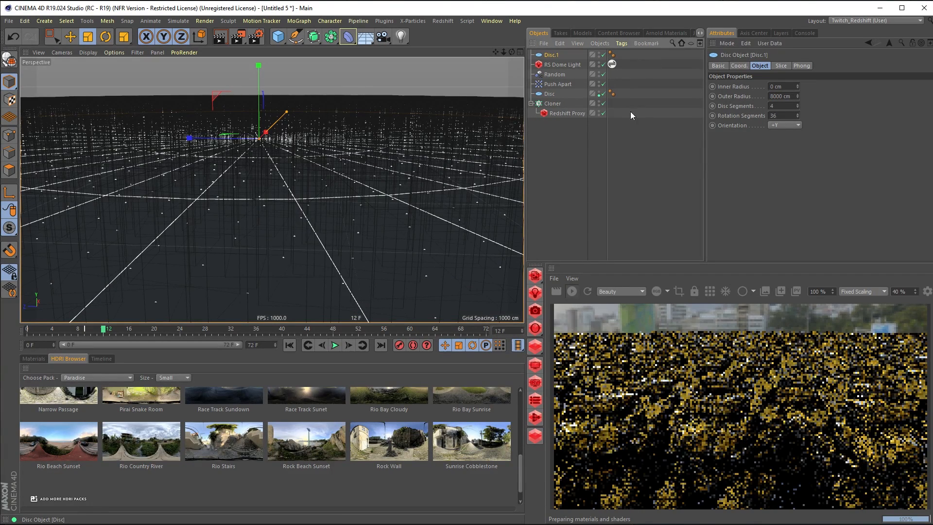
Create a new Redshift material and apply it to the new ground disc
click(33, 359)
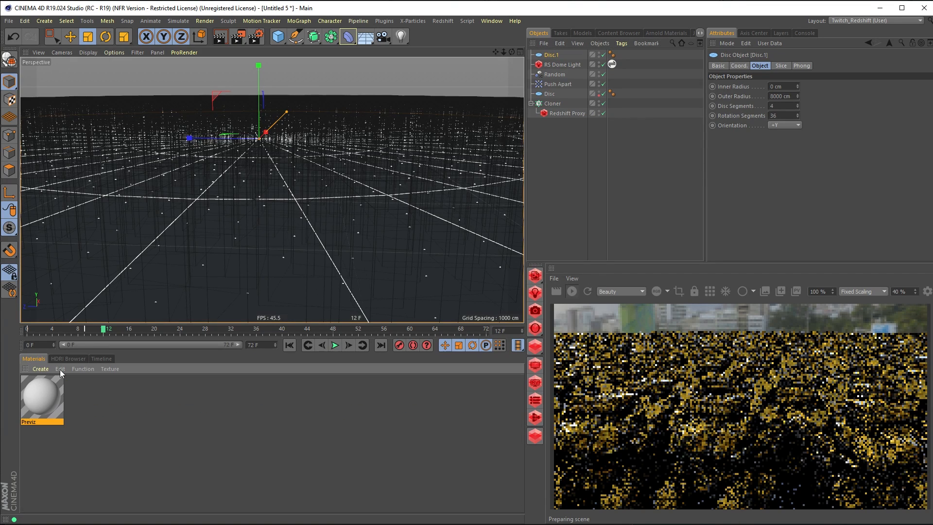
click(41, 369)
mouse_move(78, 423)
mouse_move(165, 422)
click(199, 421)
mouse_move(47, 401)
mouse_down()
mouse_move(606, 42)
mouse_move(566, 57)
mouse_up()
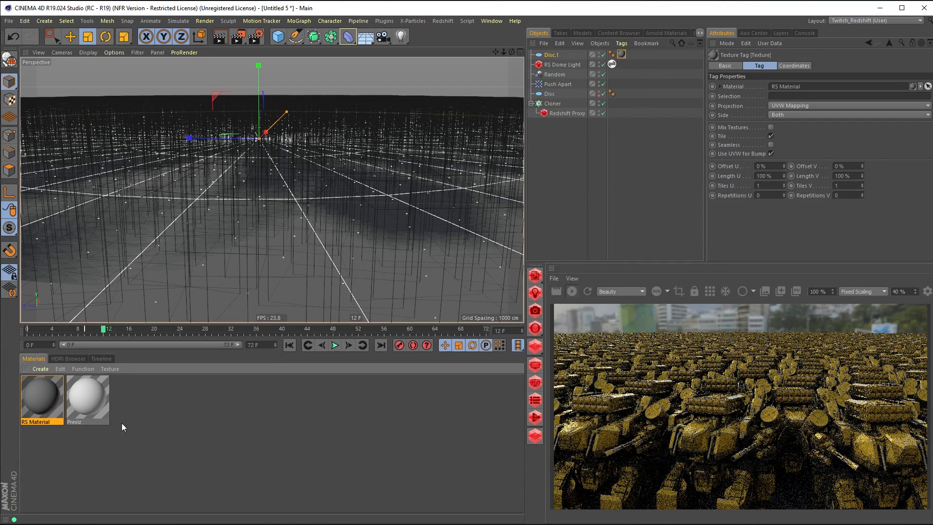
Set the ground material's reflection weight to 0 and close its shader graph
double_click(42, 401)
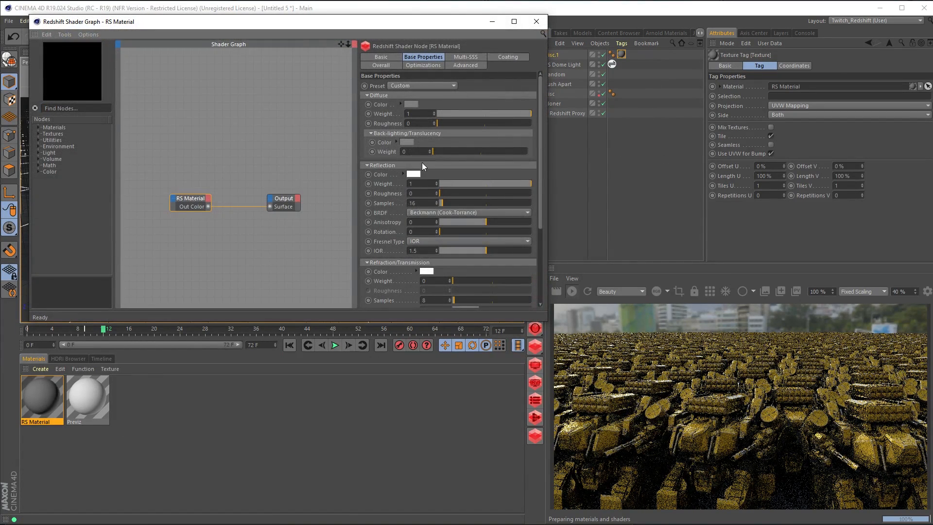
click(459, 184)
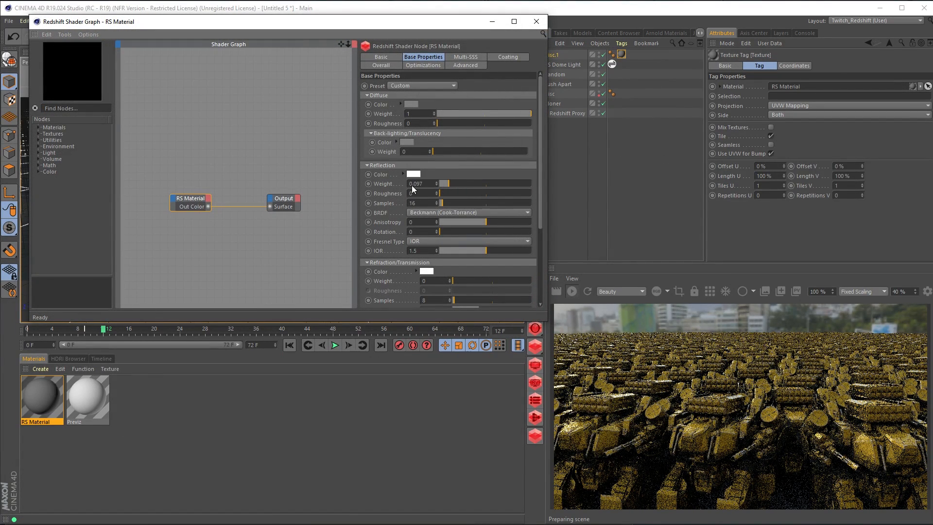
drag(424, 184, 384, 189)
text(0)
key(Return)
click(536, 21)
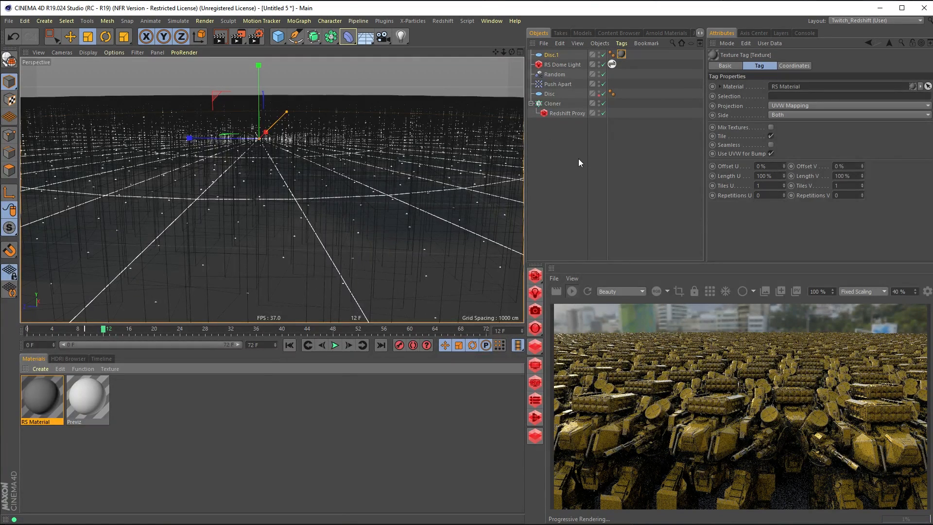
Stop the live render and remove the Playblast Local wHUD render setting together with its child
click(578, 160)
click(578, 288)
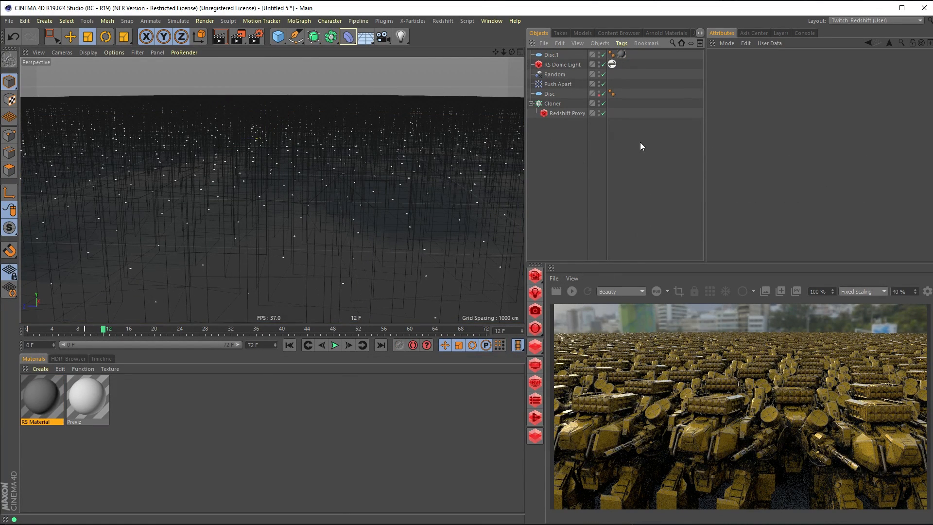
click(256, 36)
drag(285, 102, 545, 81)
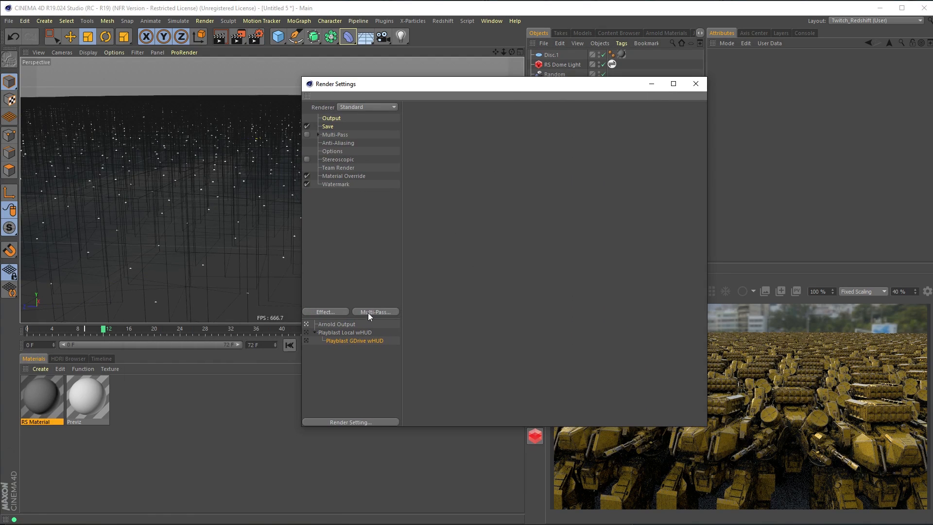
right_click(339, 335)
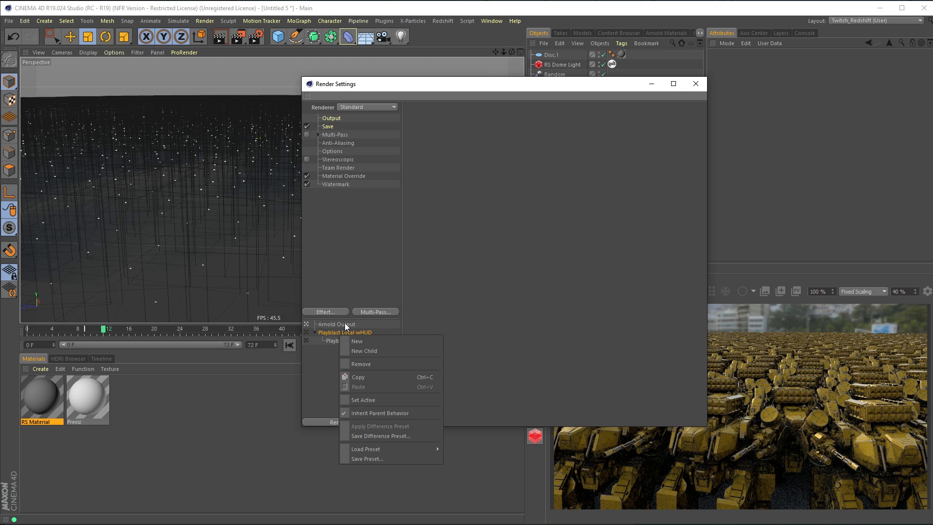
click(362, 365)
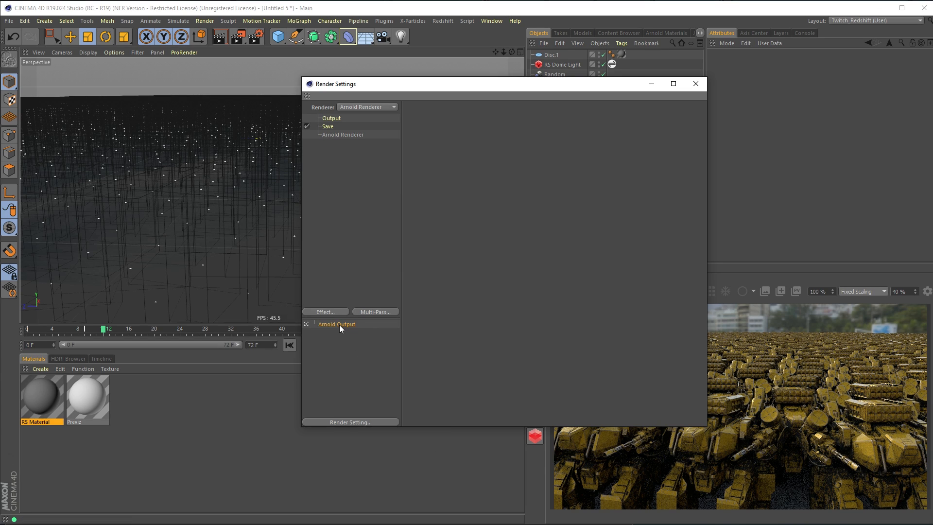
Rename the Arnold Output render setting as rs and change its renderer to Redshift
double_click(339, 324)
text(rs)
key(Return)
click(375, 106)
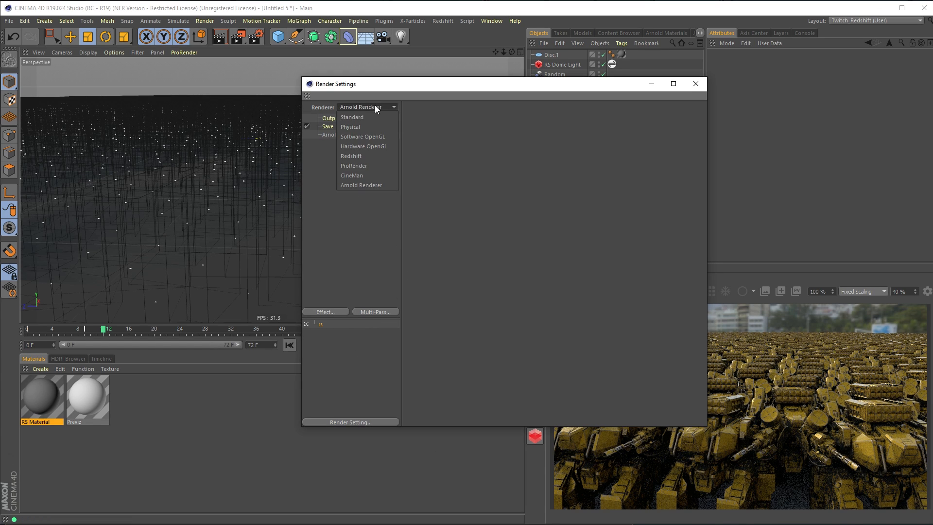
click(366, 158)
drag(406, 87, 263, 76)
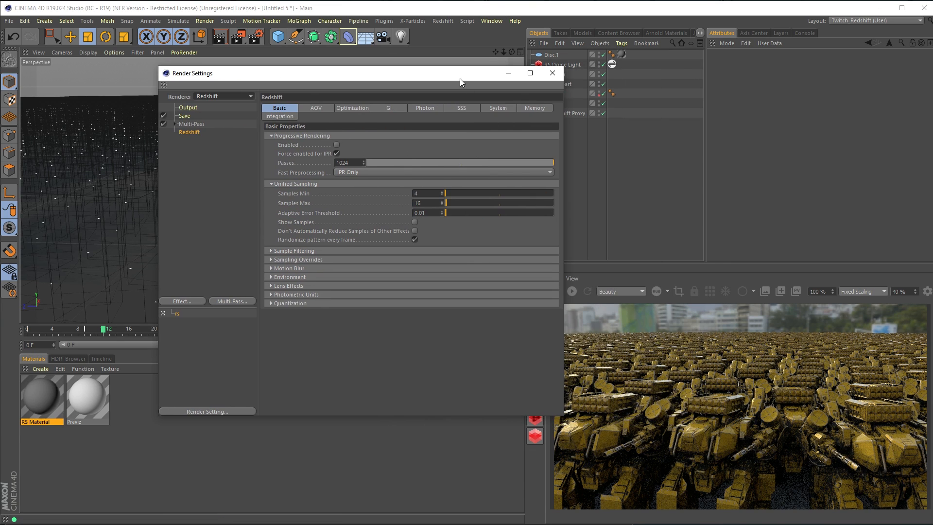
drag(461, 79, 412, 133)
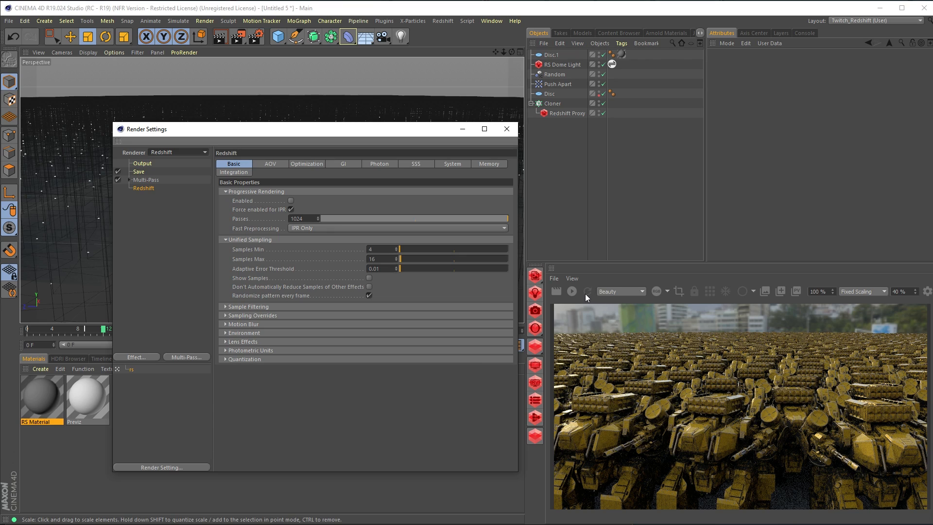
Set the progressive passes to 64 and the minimum and maximum unified samples to 1, and restart the live render
double_click(294, 218)
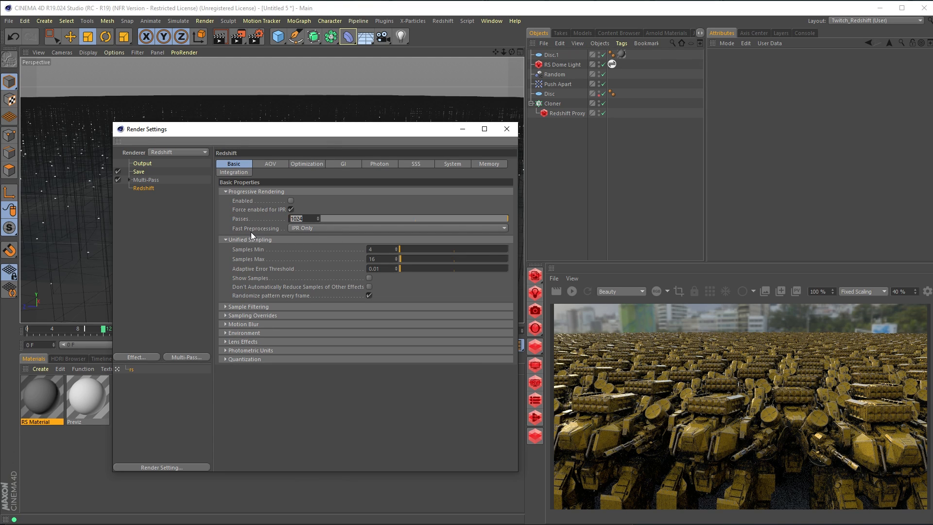
text(64)
key(Return)
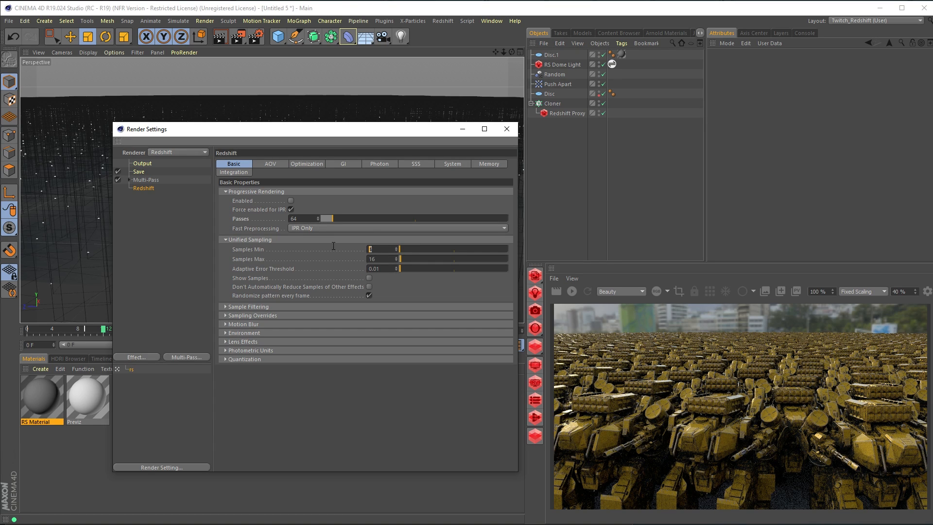
text(1)
key(Return)
double_click(375, 259)
text(1)
key(Return)
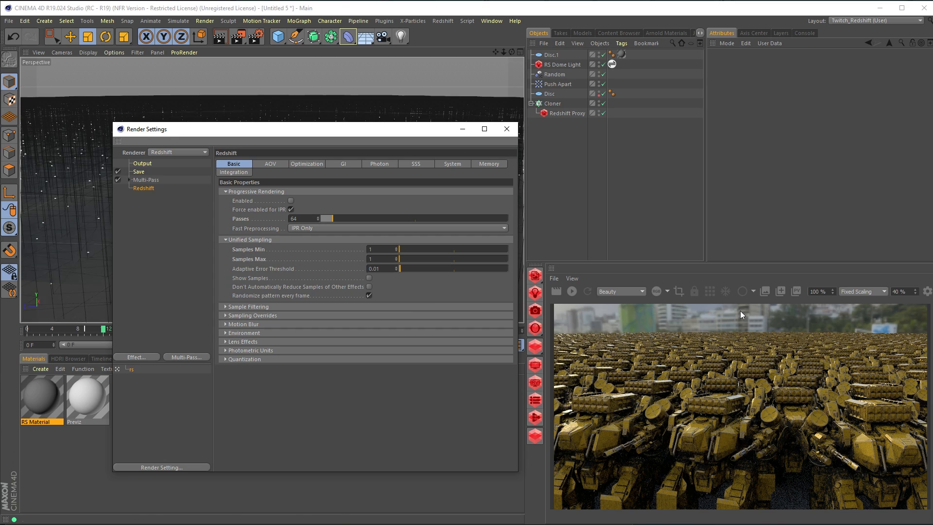
click(571, 294)
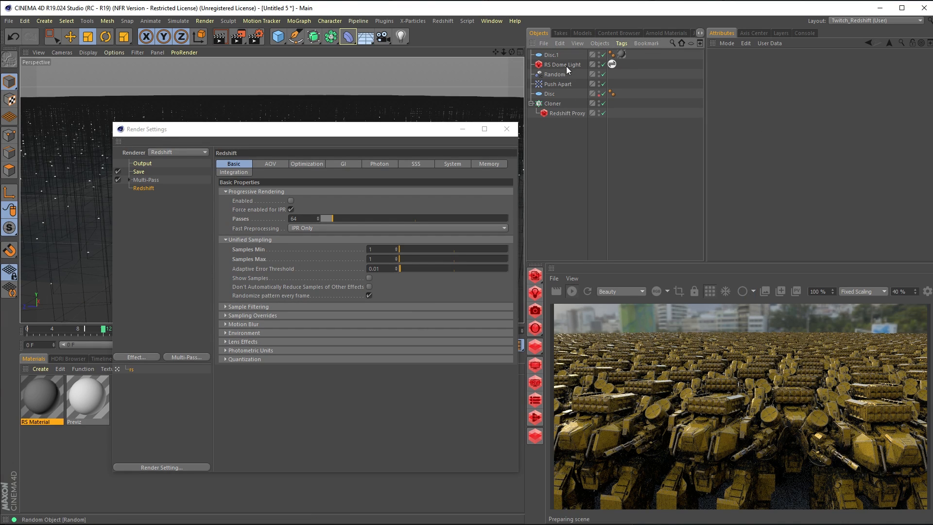
Set the primary GI engine to Brute Force and the secondary GI engine to Irradiance Point Cloud
click(343, 164)
click(339, 202)
click(329, 240)
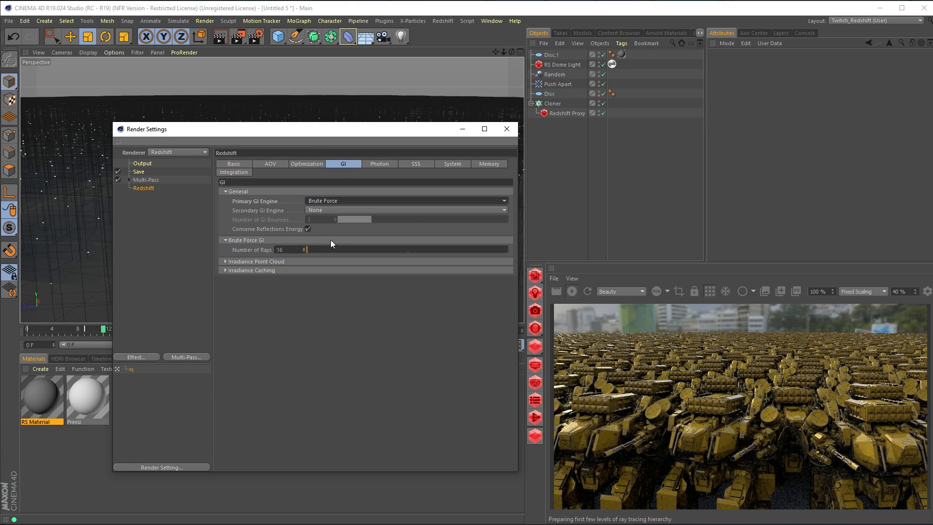
click(338, 210)
click(334, 240)
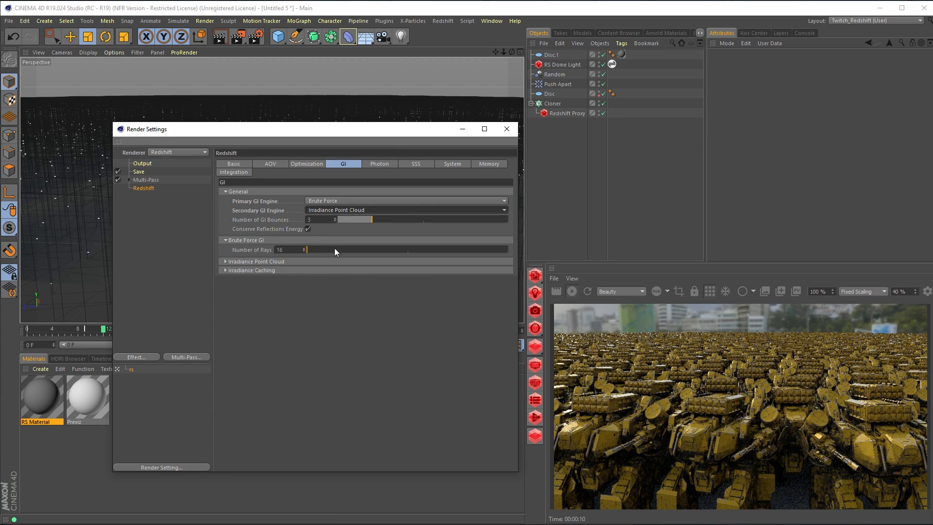
Turn off global illumination by setting both the primary and secondary GI engines to None
click(333, 202)
click(331, 211)
click(335, 211)
click(339, 218)
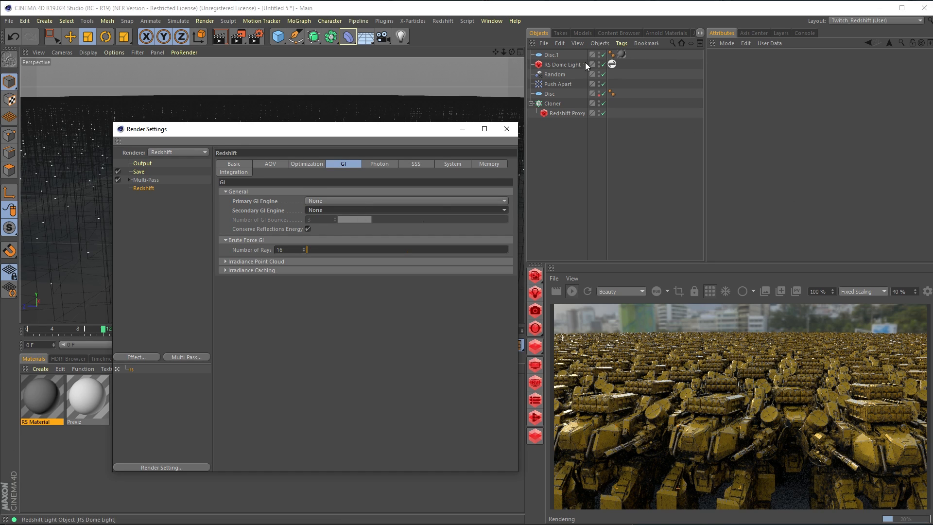
Limit the render to a region over the gap between the foreground mechs and raise the RS Dome Light's samples to 512
mouse_move(733, 417)
mouse_down()
mouse_move(789, 506)
mouse_move(827, 512)
mouse_up()
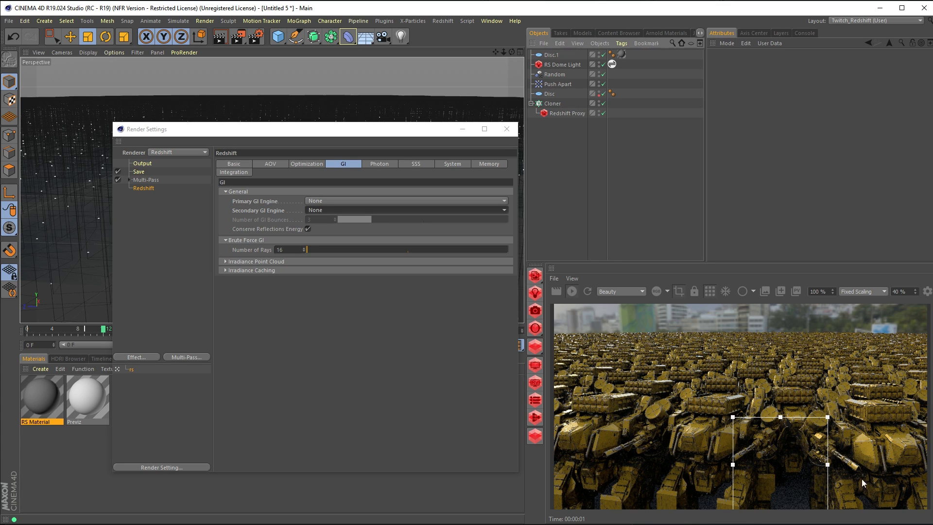
click(562, 65)
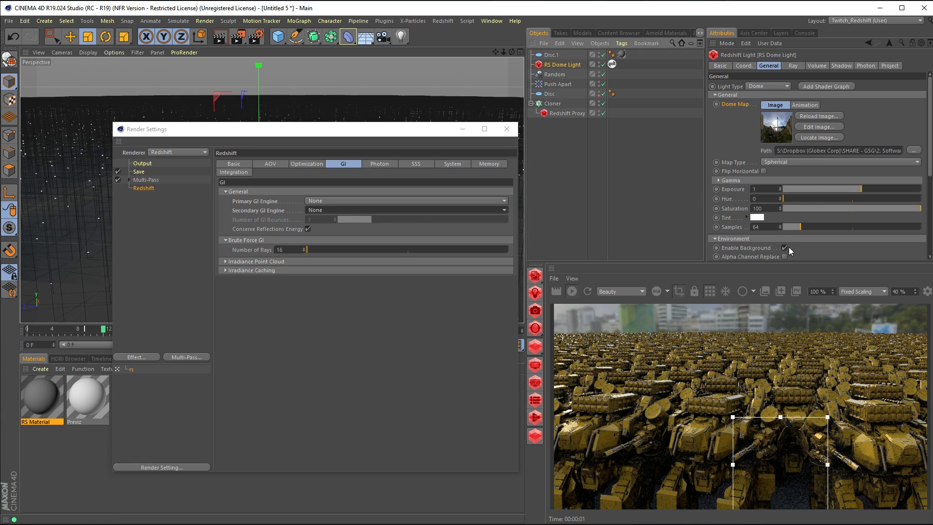
click(772, 227)
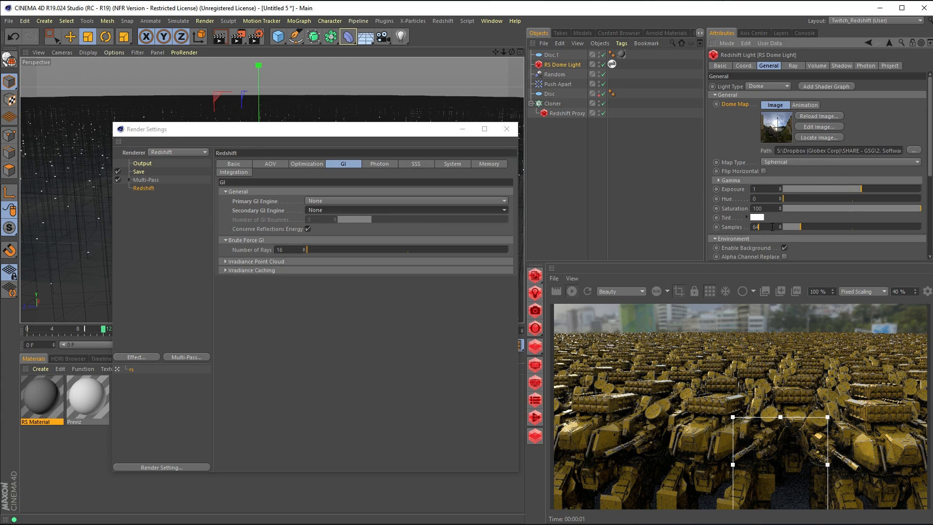
key(BackSpace)
key(BackSpace)
text(128)
key(Return)
text(*2)
key(Return)
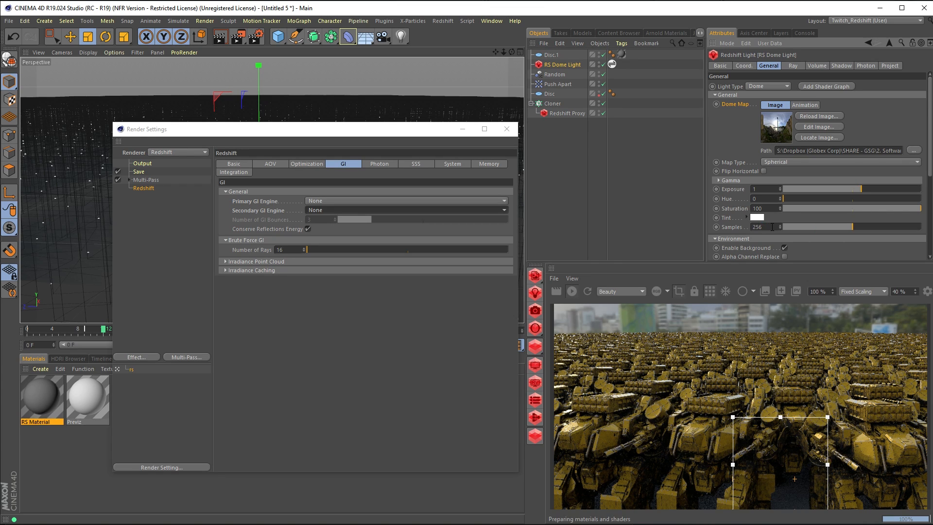
text(*2)
key(Return)
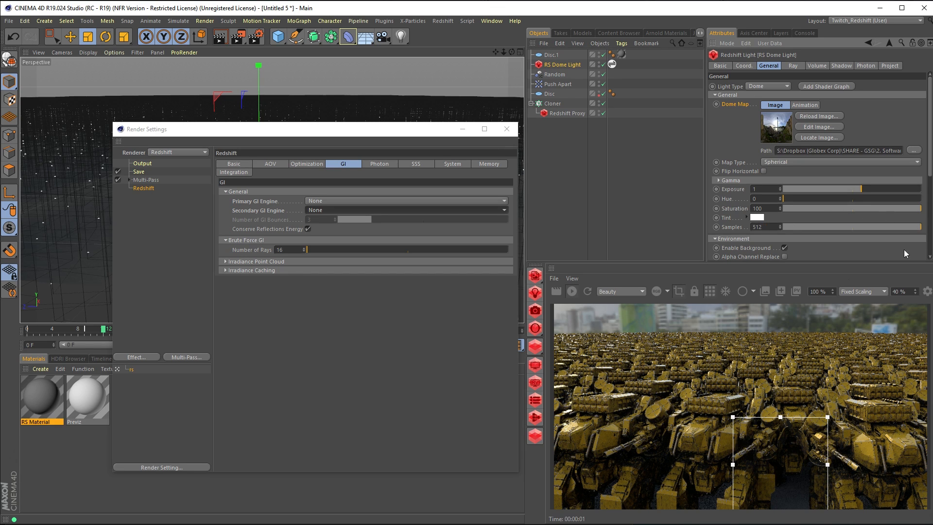
Set the RS Dome Light's samples to 1024
scroll(791, 453, up, 4)
drag(823, 463, 807, 386)
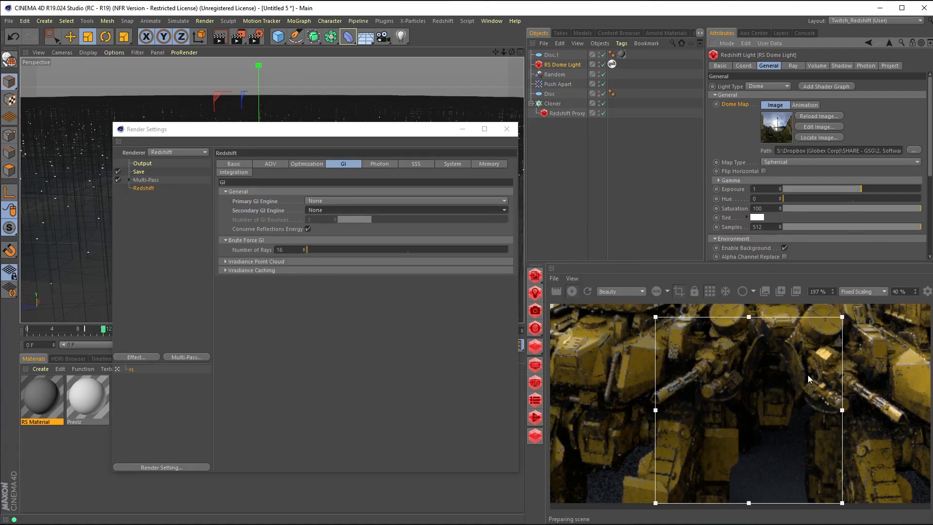
double_click(775, 228)
text(1024)
key(Return)
Set the primary GI engine to Brute Force in the Redshift render settings
click(326, 201)
click(337, 237)
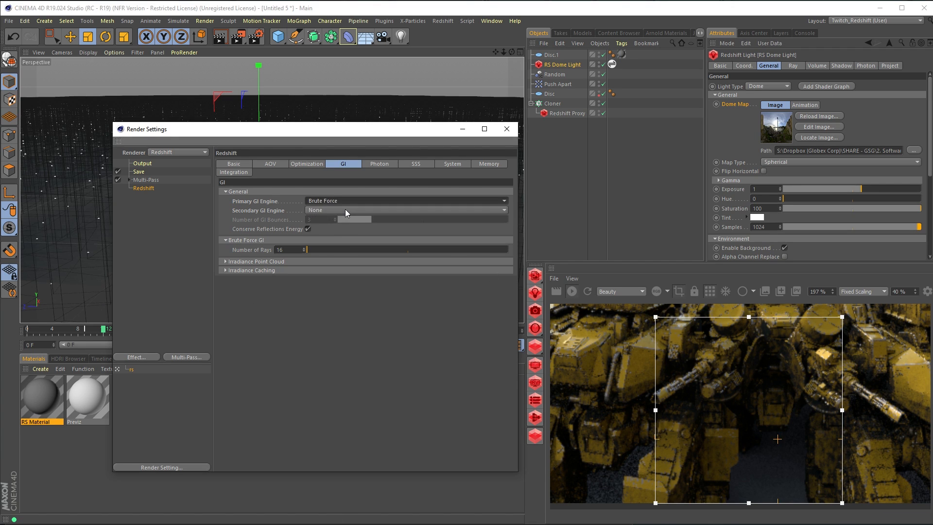
Set the secondary GI engine to Irradiance Point Cloud and raise the Brute Force GI number of rays to 512
click(345, 209)
click(340, 233)
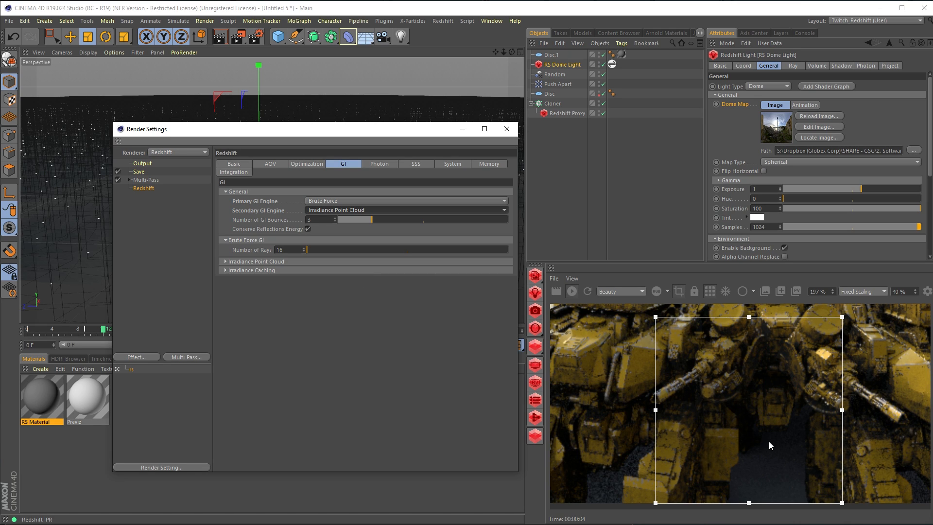
click(295, 252)
text(512)
key(Return)
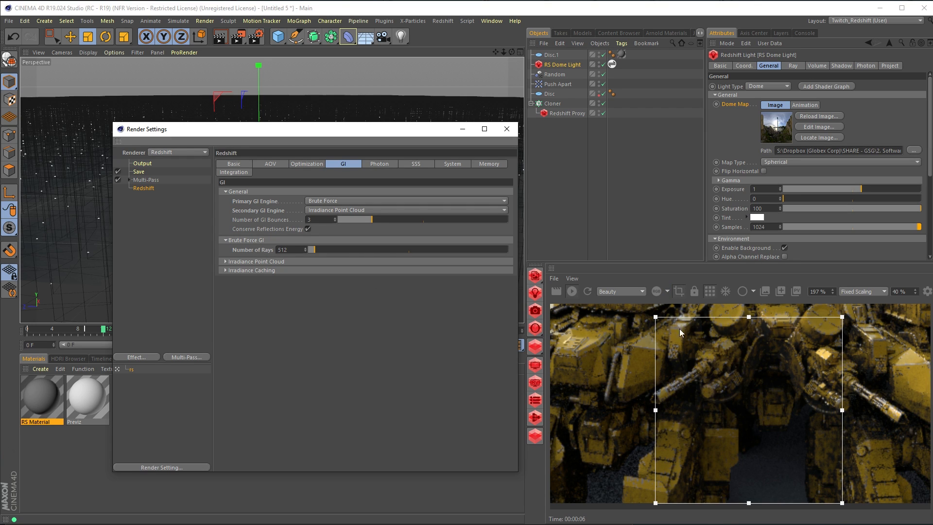
Reset the render view zoom to 100% and turn off region rendering so the whole frame renders
scroll(692, 373, down, 5)
scroll(714, 384, up, 2)
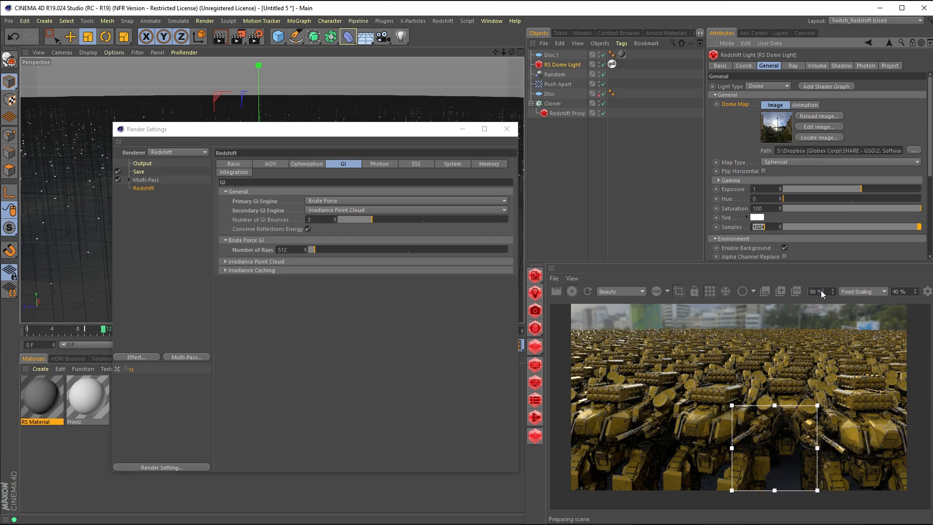
key(BackSpace)
key(BackSpace)
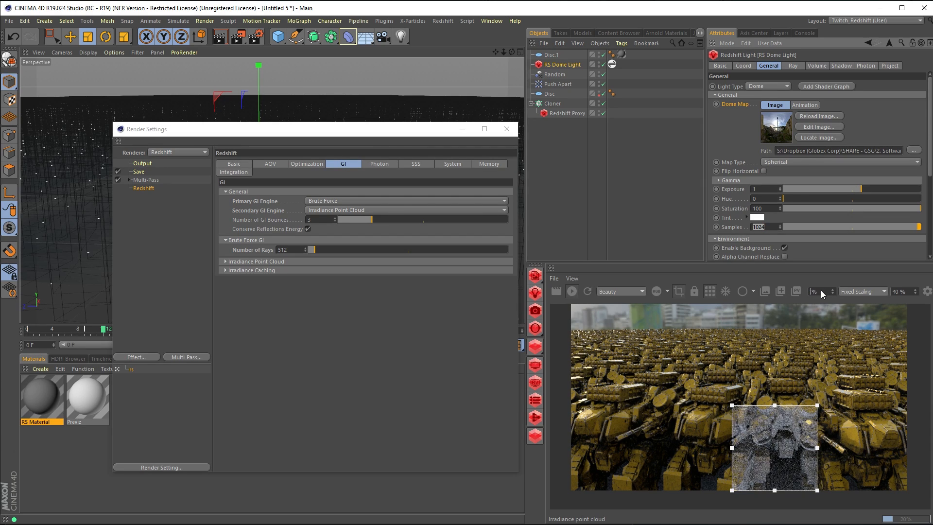
text(10)
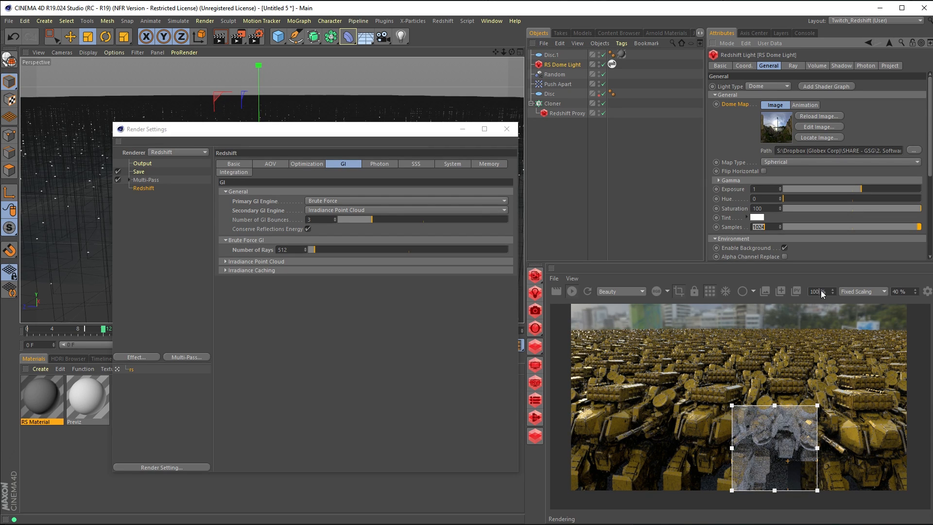
text(0)
key(Return)
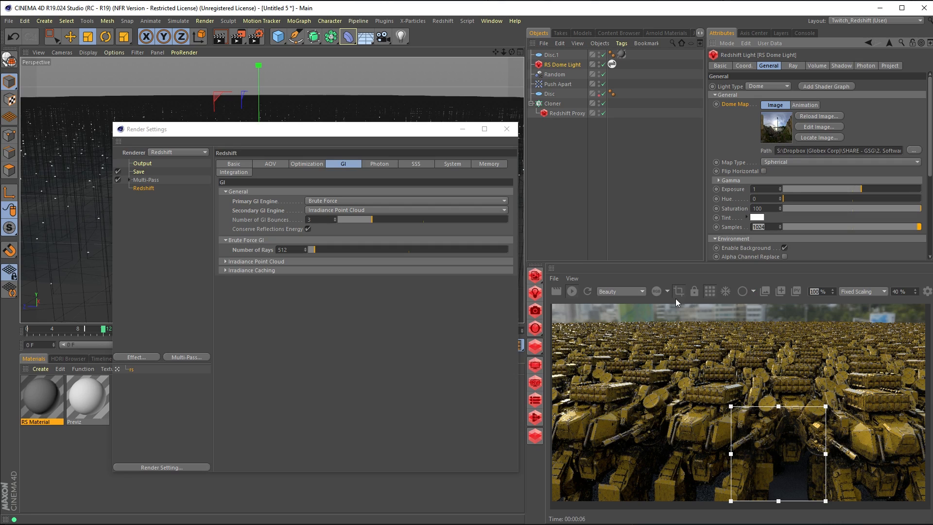
click(679, 291)
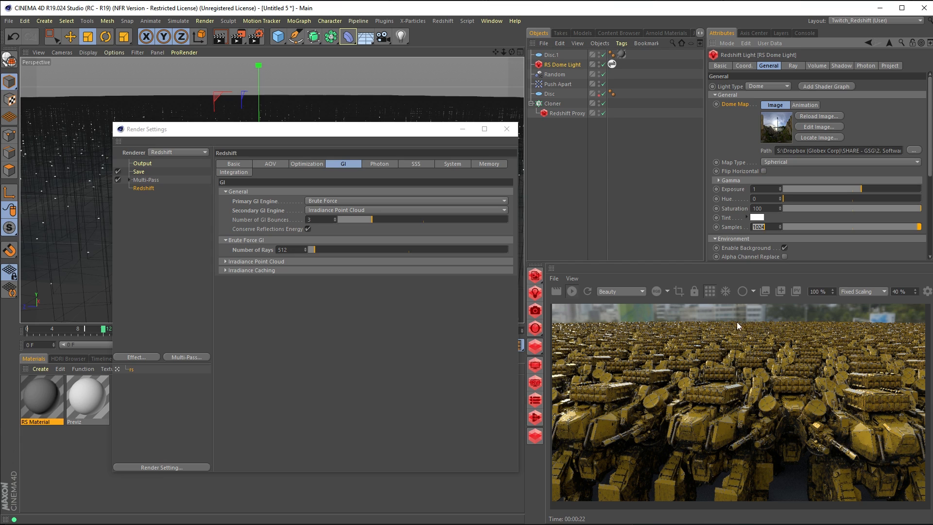
Set the Redshift unified sampling to 16 minimum and 256 maximum samples
scroll(737, 322, up, 5)
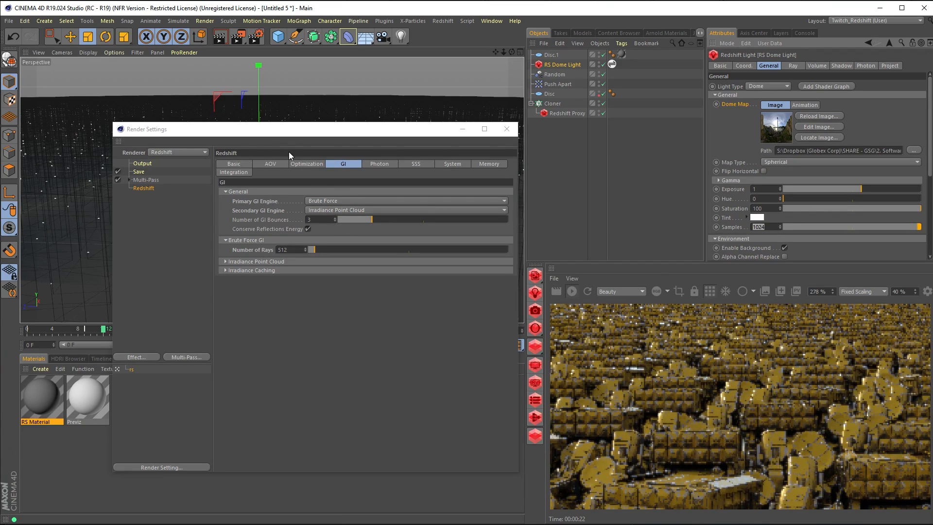
click(245, 164)
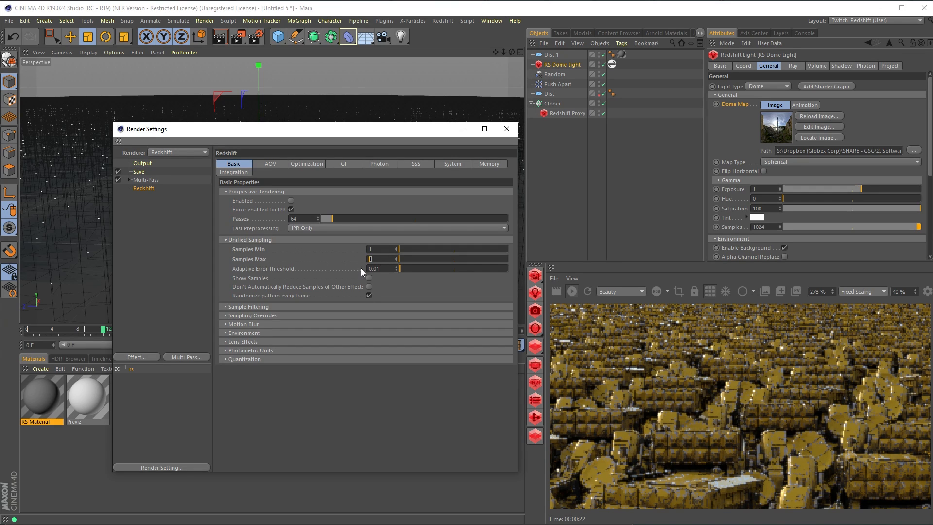
text(6)
key(Return)
text(16)
key(Return)
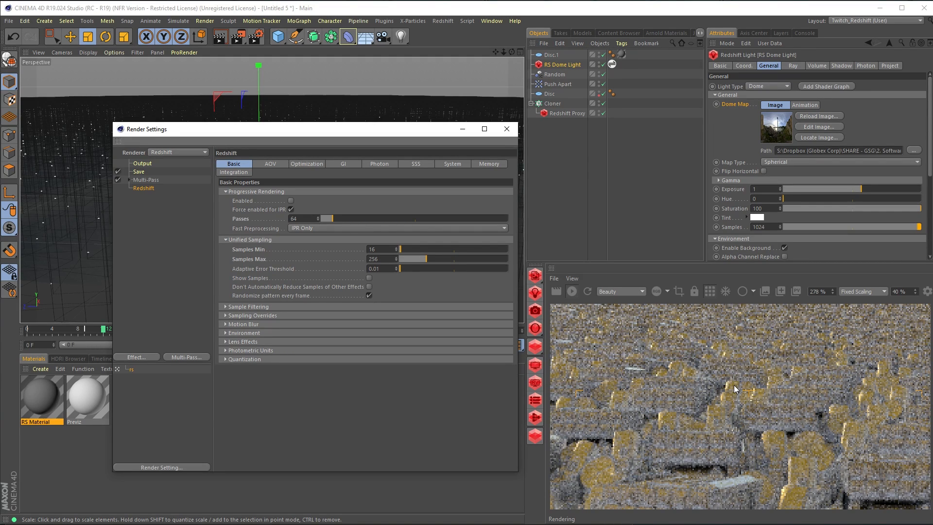
Return the render view zoom to 100% and, with the render settings closed, switch from bucket to progressive rendering
scroll(736, 388, down, 4)
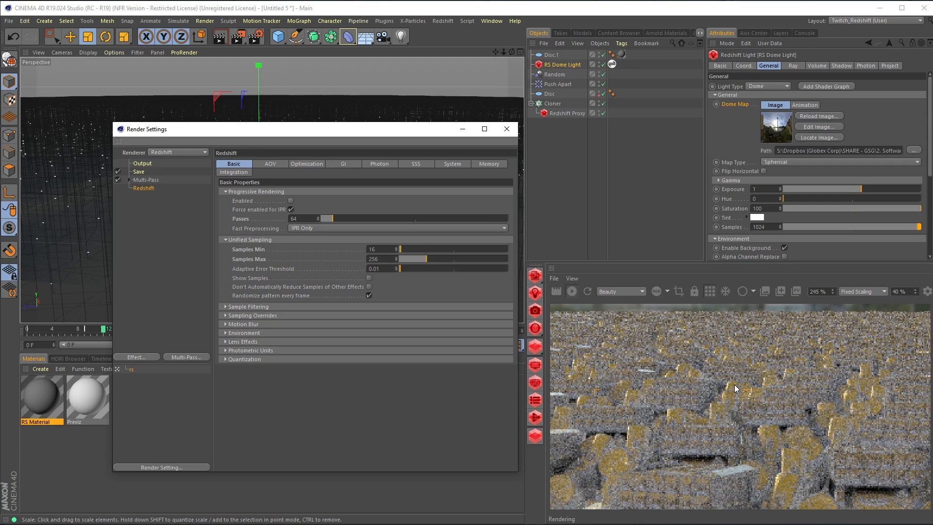
scroll(737, 389, up, 2)
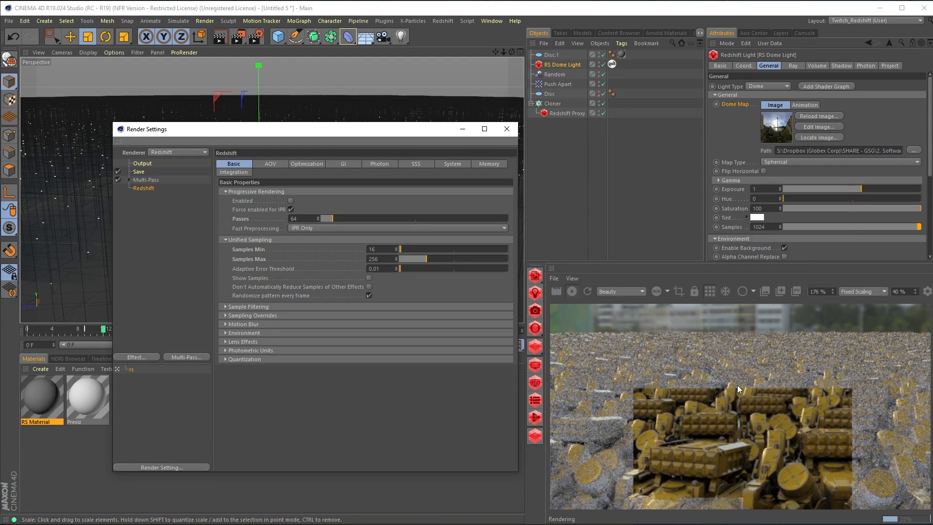
scroll(737, 387, down, 2)
click(818, 291)
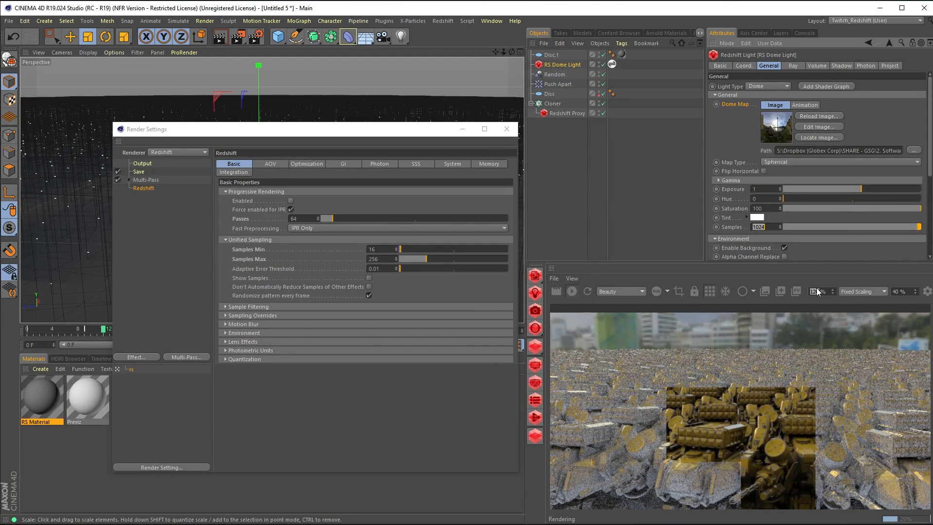
text(100)
key(Return)
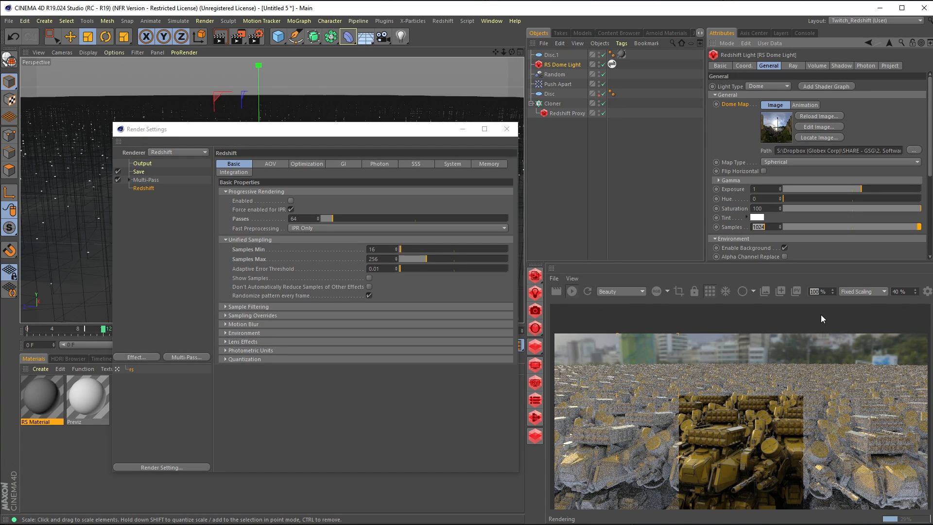
click(506, 129)
click(710, 292)
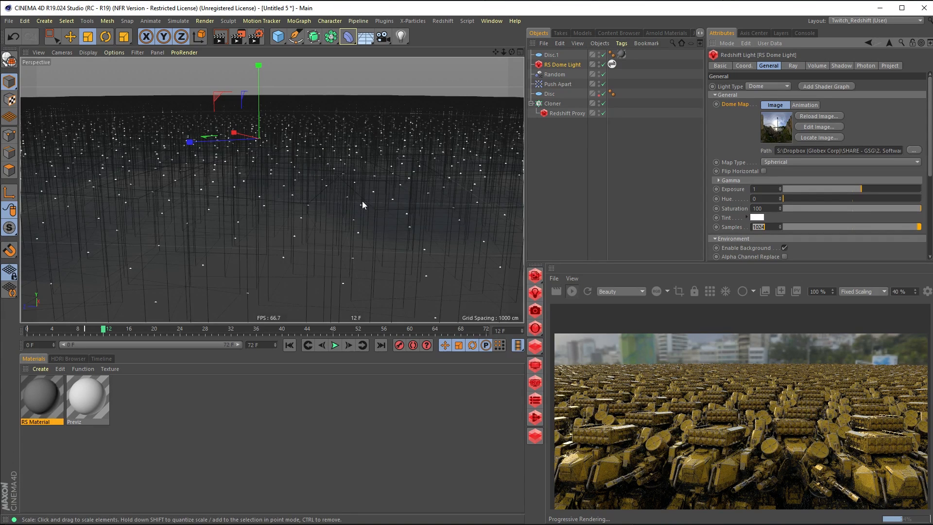
Add a camera to the scene and set its focal length to 70 mm
click(377, 41)
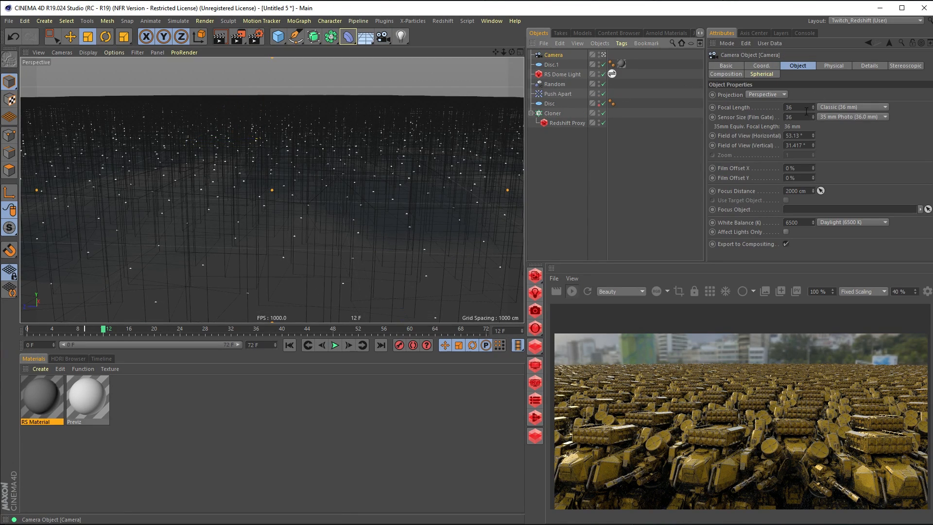
drag(797, 108, 748, 107)
text(75)
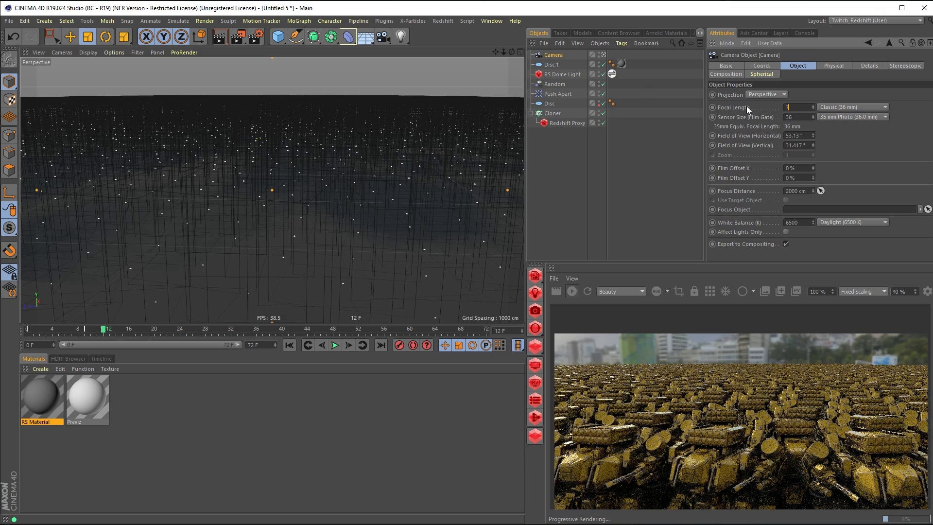
key(Return)
drag(795, 107, 769, 104)
text(70)
key(Return)
Reframe the camera to look over the tops of the mechs, with a thin strip of background above the crowd
alt+drag(311, 220, 371, 183)
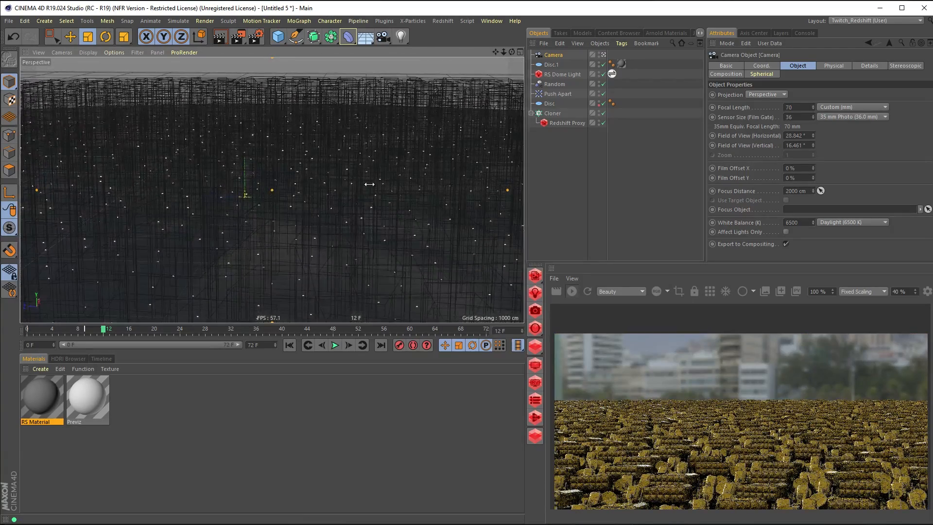
alt+drag(375, 188, 360, 149)
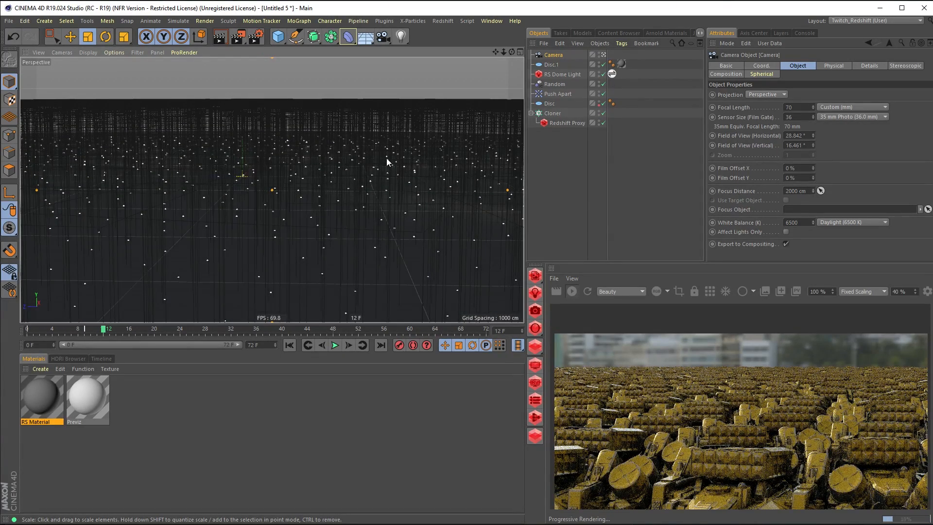
alt+drag(346, 213, 346, 188)
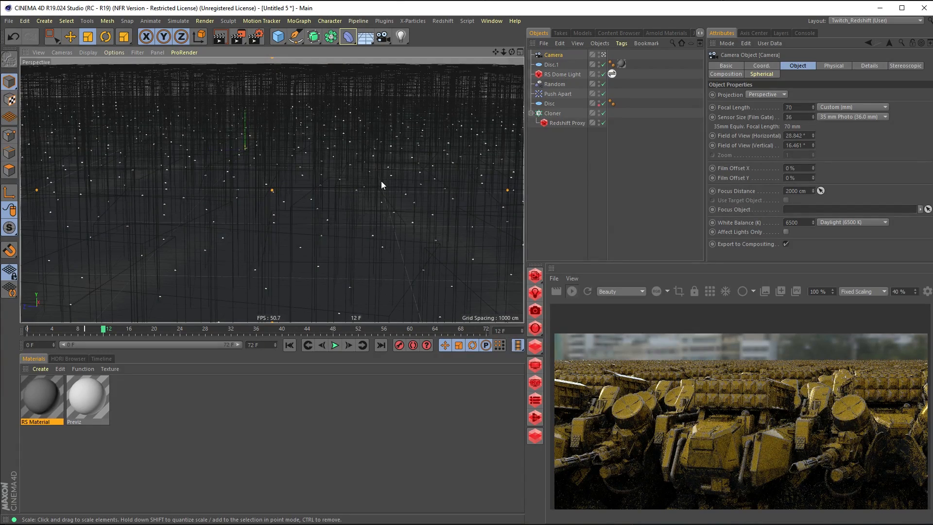
alt+drag(383, 184, 373, 207)
alt+right_drag(373, 206, 408, 190)
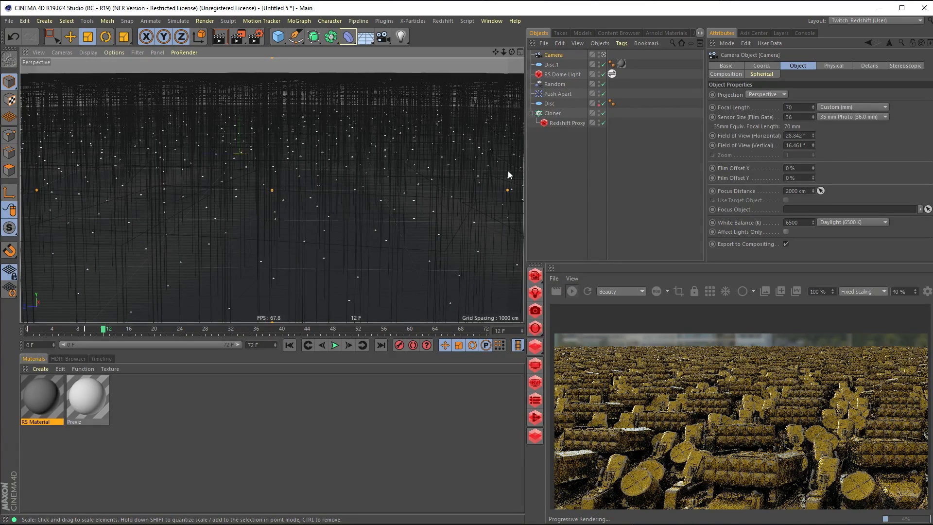
Expand the Redshift Proxy's display options and fine-tune the camera framing to show more of the foreground mechs
click(579, 124)
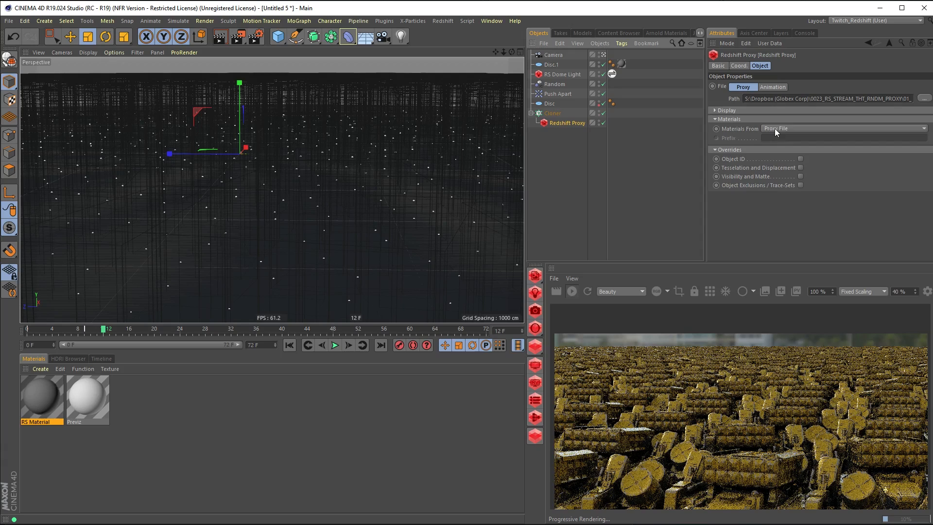
click(729, 111)
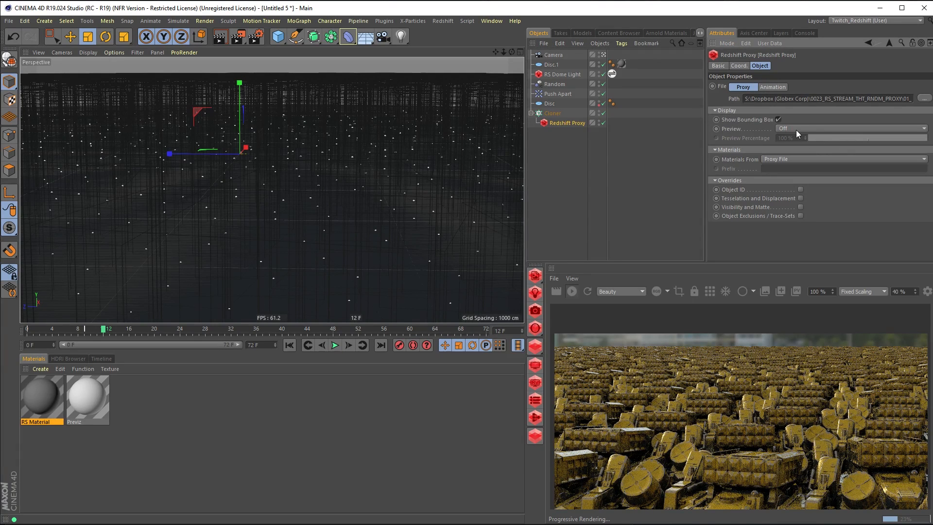
drag(504, 52, 502, 67)
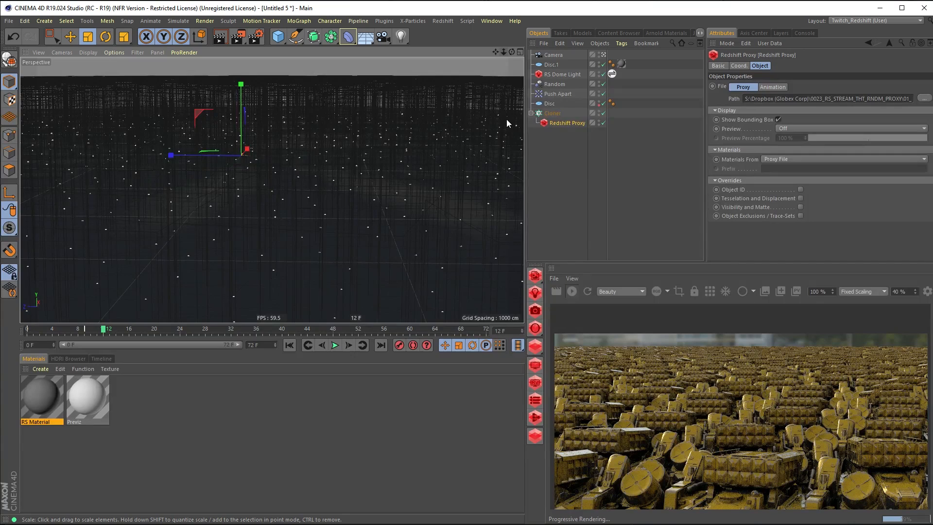
alt+middle_drag(372, 215, 372, 209)
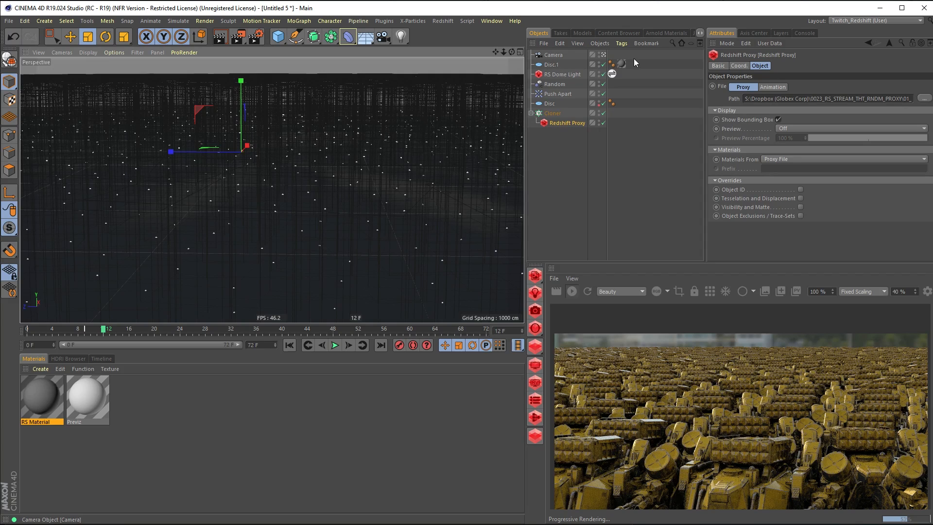
Set the RS Dome Light's dome map exposure to 2
click(564, 74)
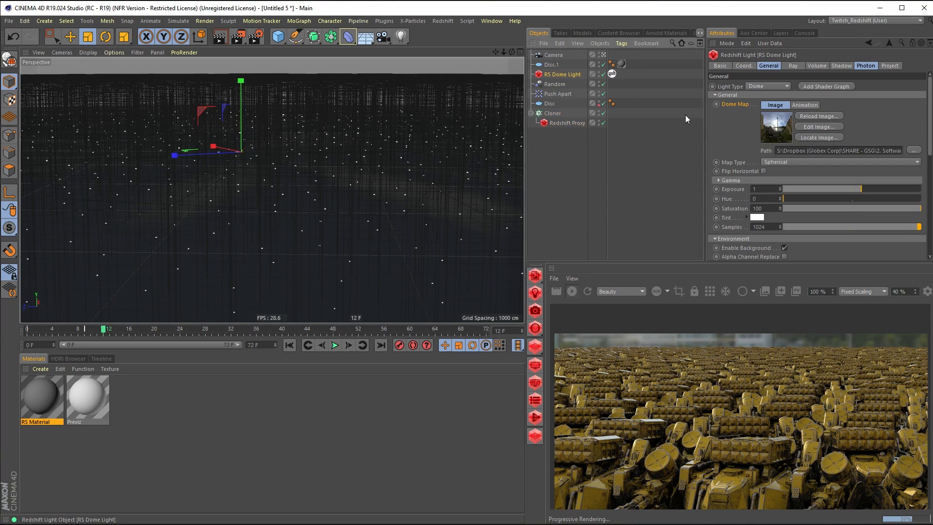
click(760, 189)
text(2)
key(Return)
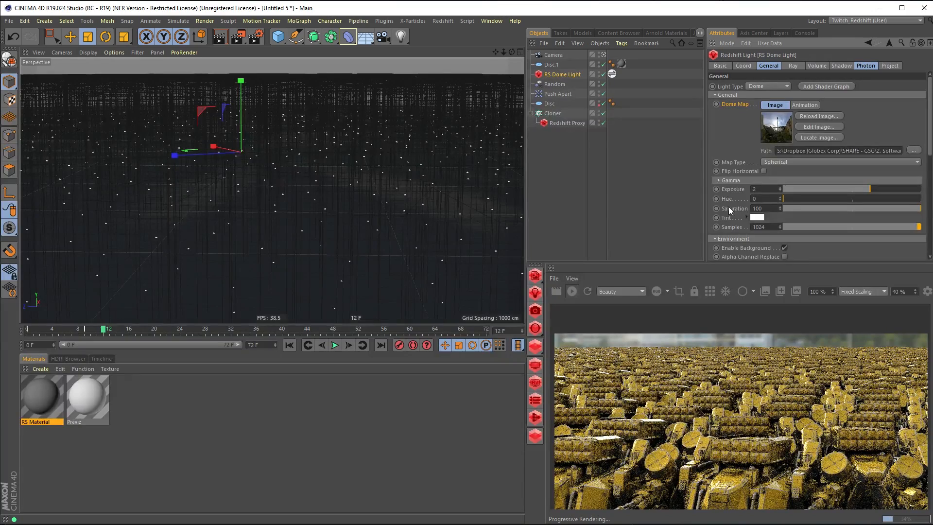
Add a Redshift Camera tag to the camera and enable its bokeh effect
click(555, 56)
click(621, 43)
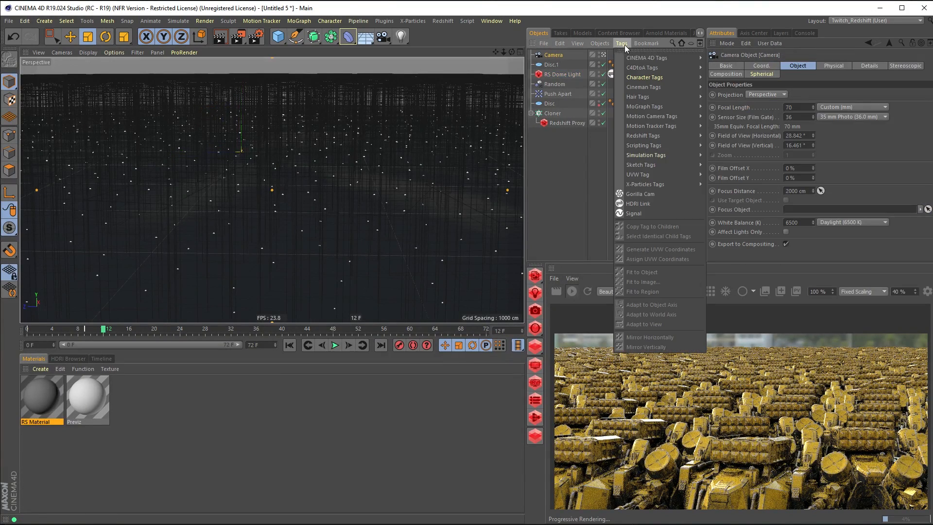
mouse_move(661, 135)
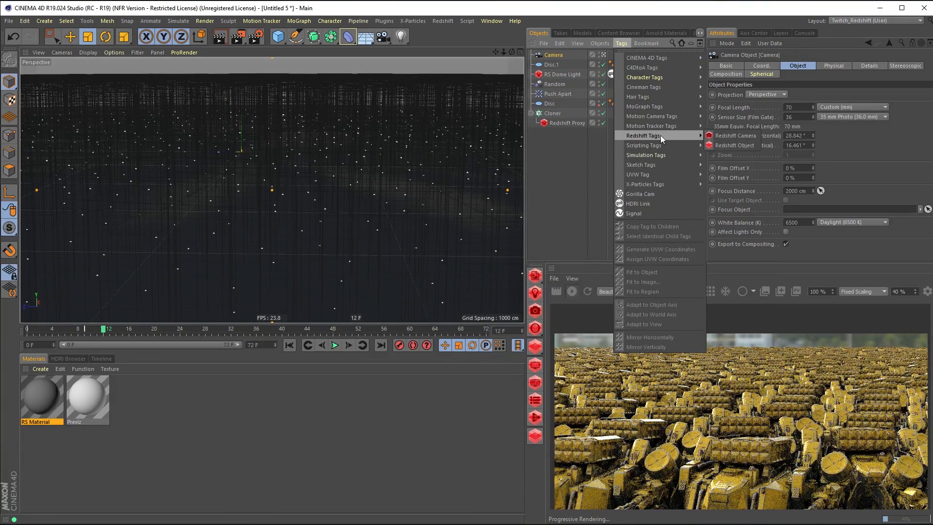
click(744, 136)
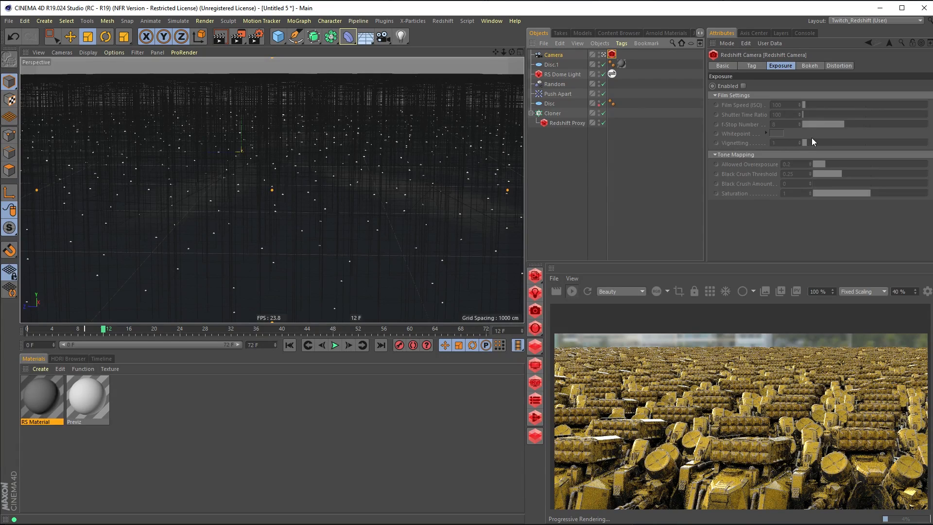
click(810, 66)
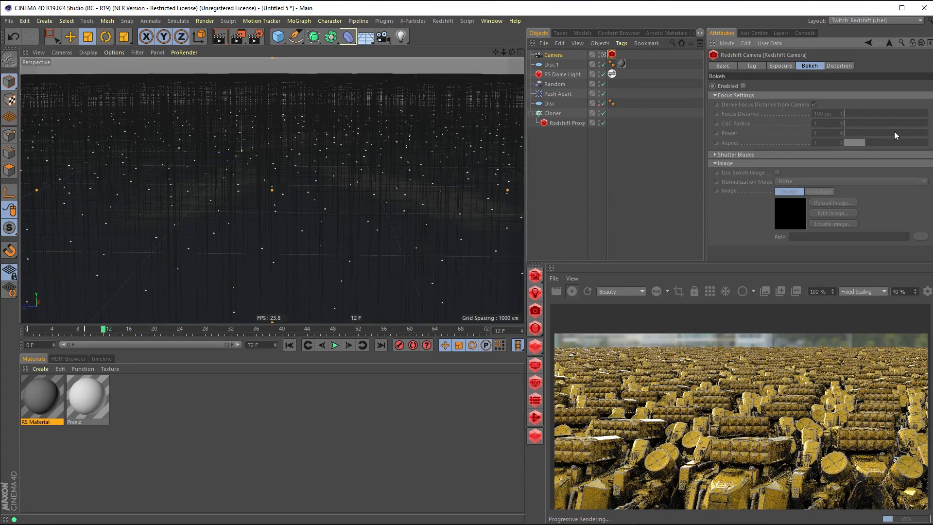
click(744, 87)
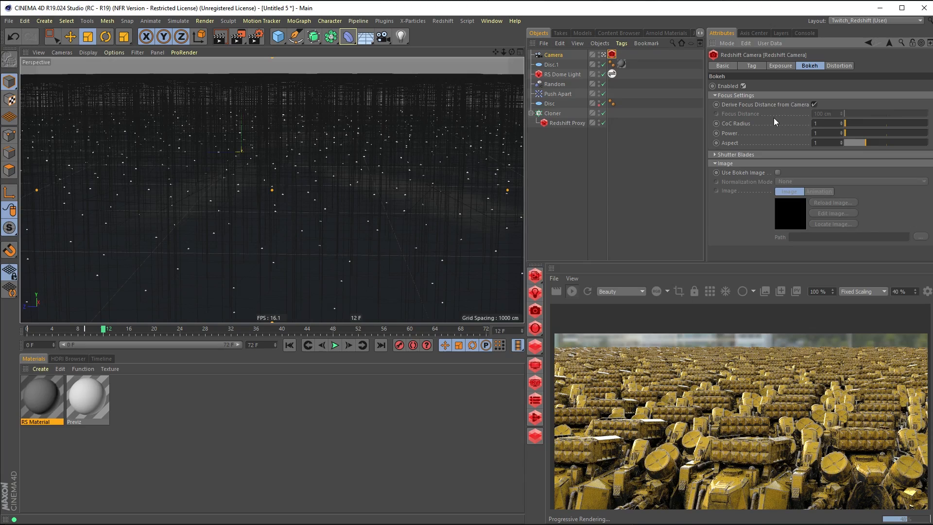
click(555, 56)
click(520, 52)
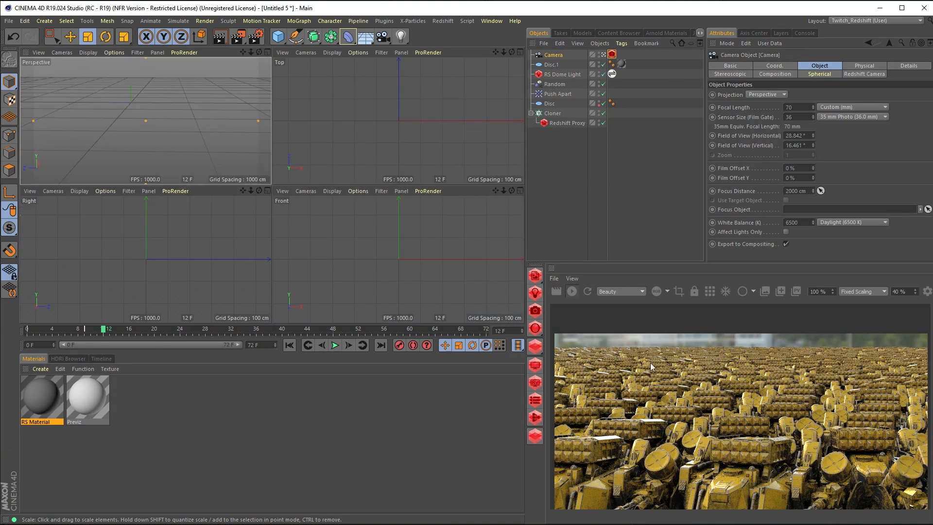
click(456, 142)
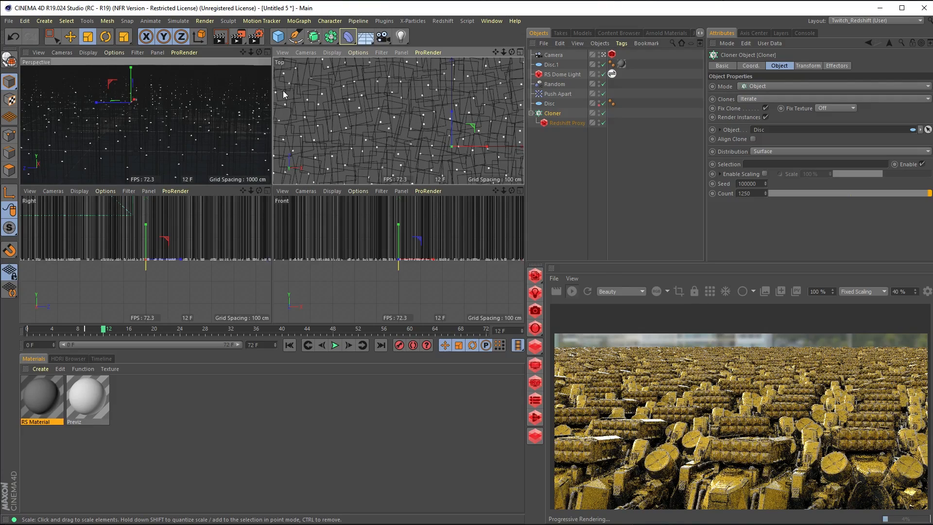
click(268, 53)
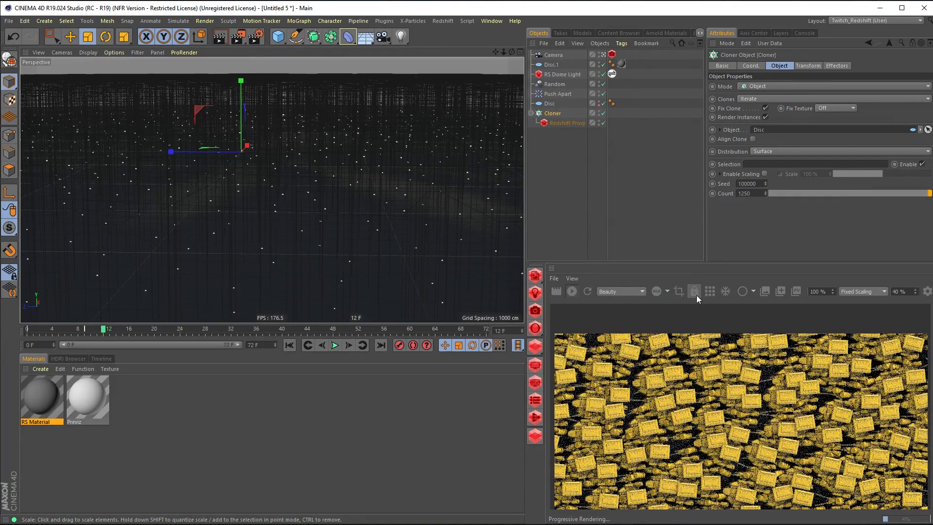
Lock the render to the camera and pull its focus plane in over the front mechs, to a focus distance of about 1565 cm
click(695, 295)
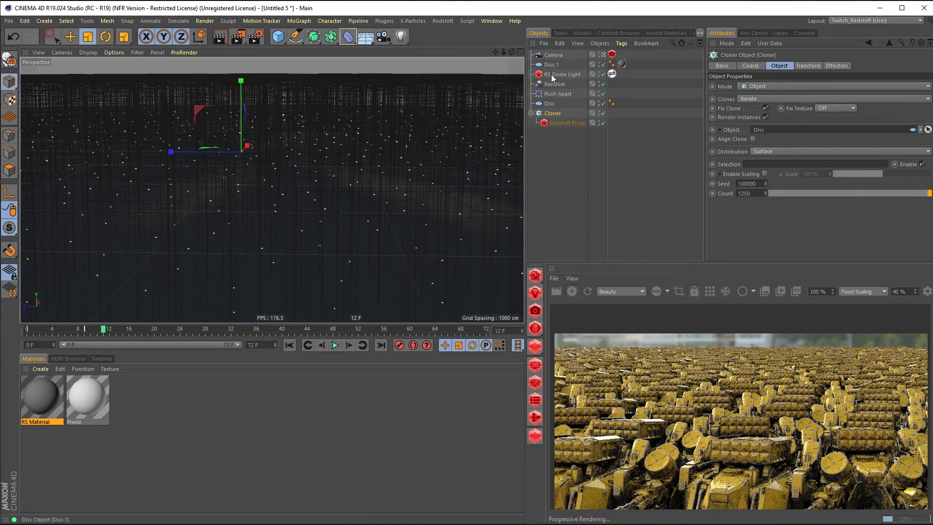
middle_click(401, 123)
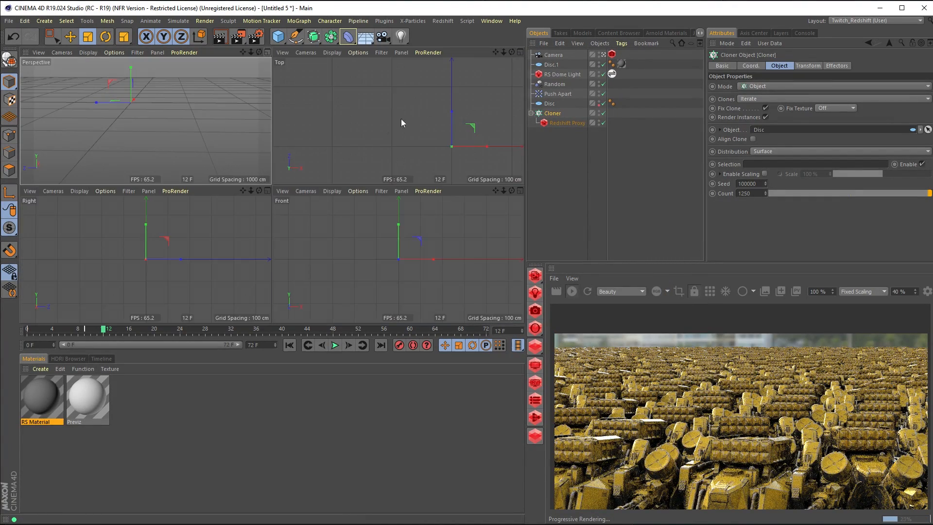
click(520, 52)
scroll(398, 204, down, 10)
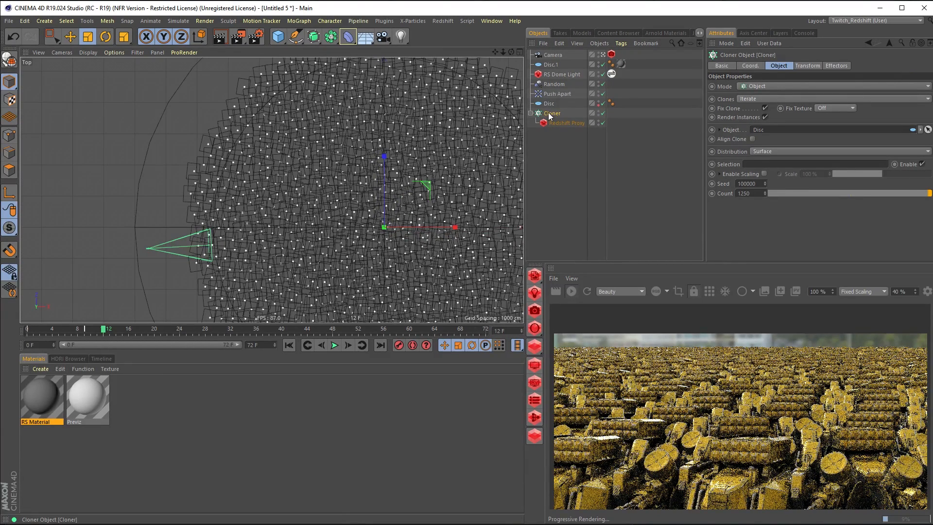
click(553, 55)
drag(210, 245, 199, 252)
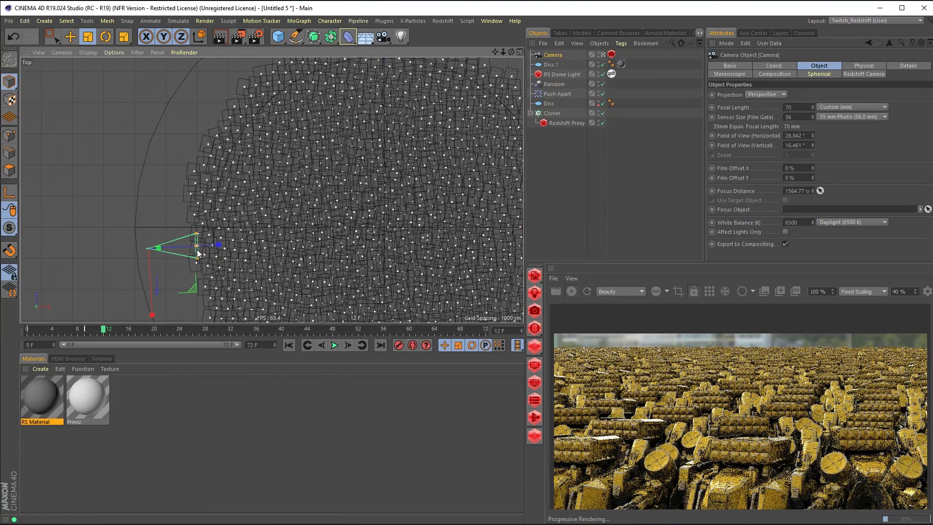
click(520, 52)
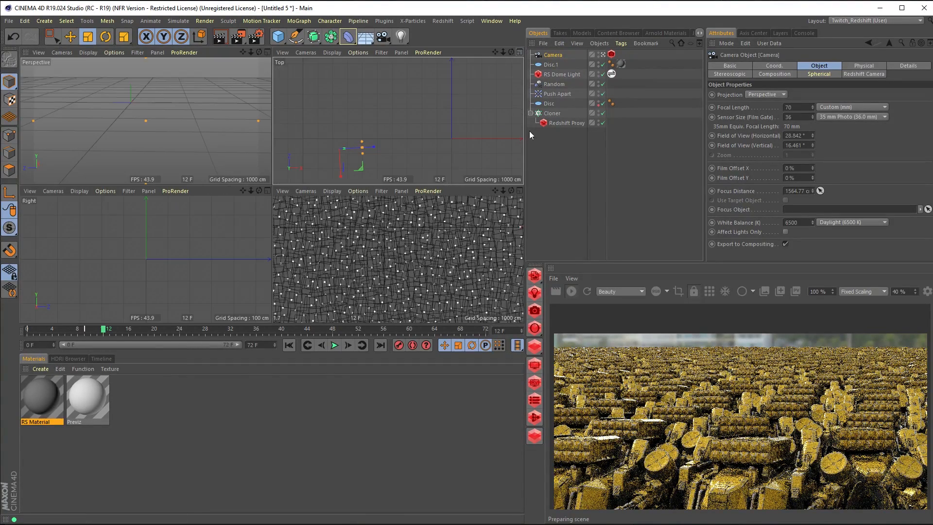
click(268, 52)
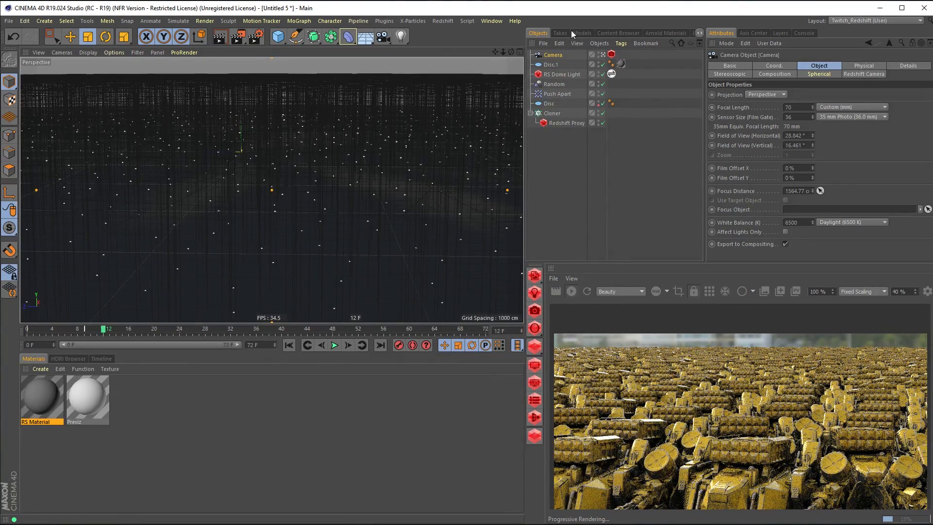
Try a CoC Radius of 5 for the camera's bokeh and reduce it to 3
click(611, 54)
double_click(816, 123)
text(5)
key(Return)
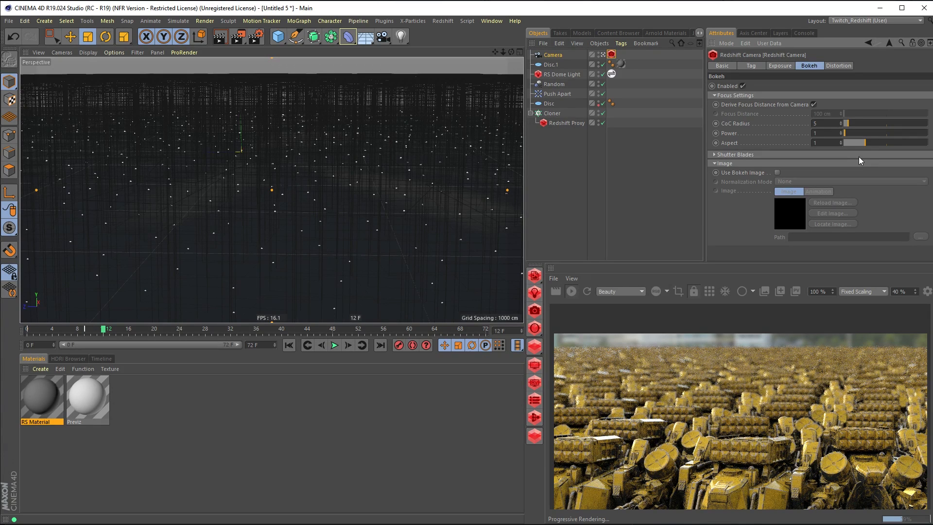
text(3)
key(Return)
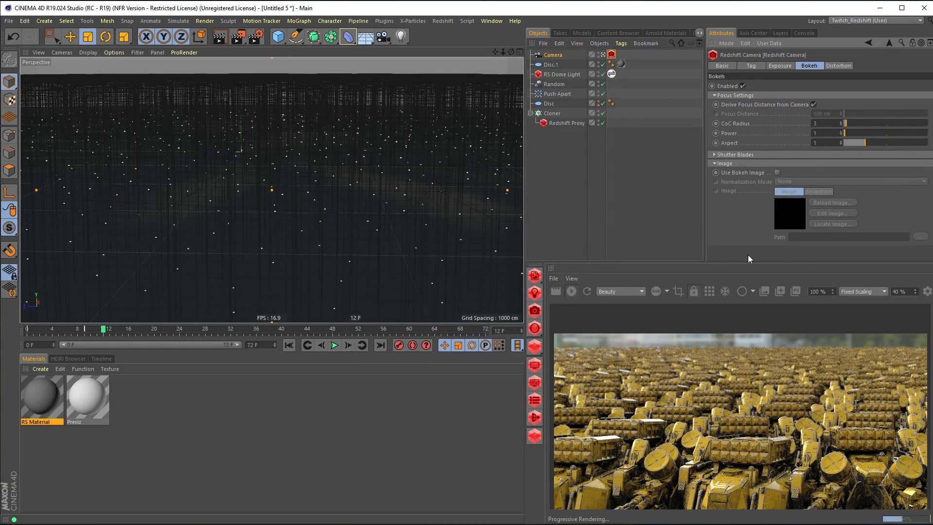
Switch the live render to bucket rendering and enlarge the render view with the image scaled to Fit Window
click(710, 293)
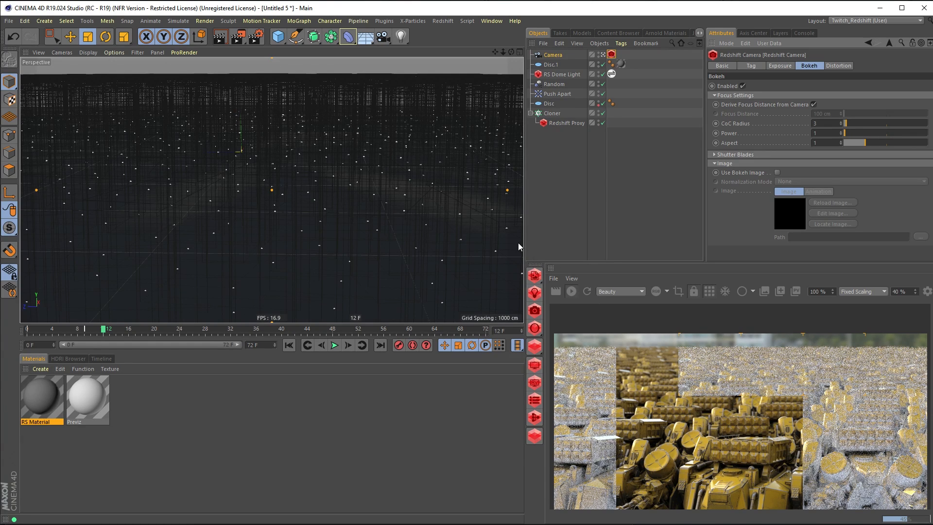
drag(524, 243, 448, 242)
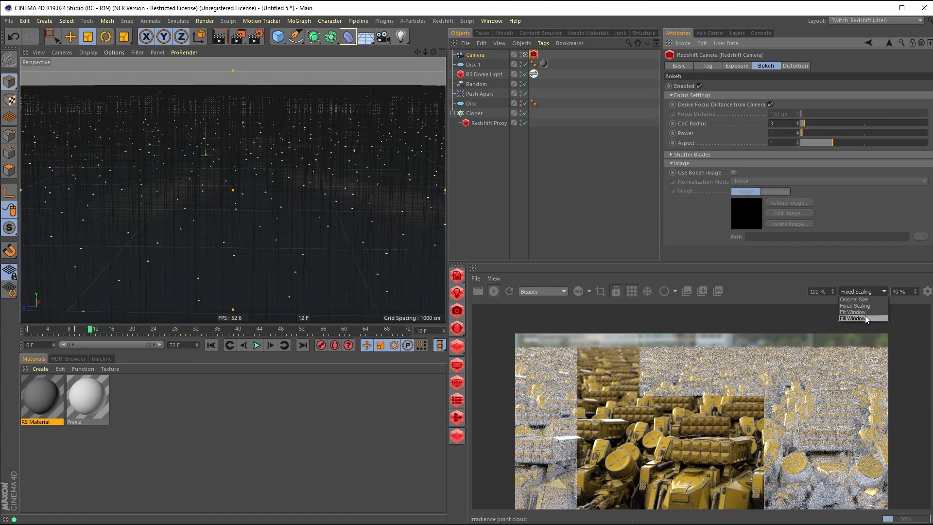
click(867, 313)
drag(577, 266, 609, 246)
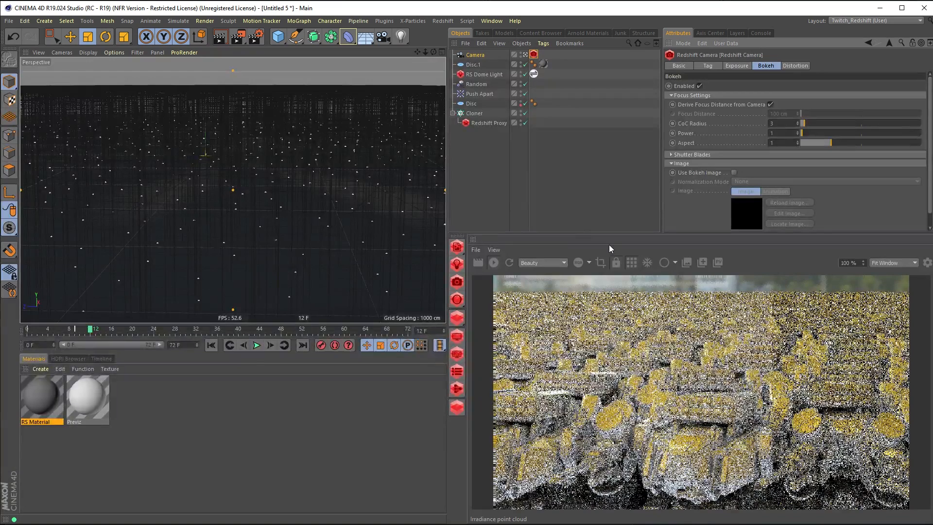
Turn on sample visualization in the render view and set the Unified Sampling Adaptive Error Threshold to 0.05
click(675, 263)
click(692, 311)
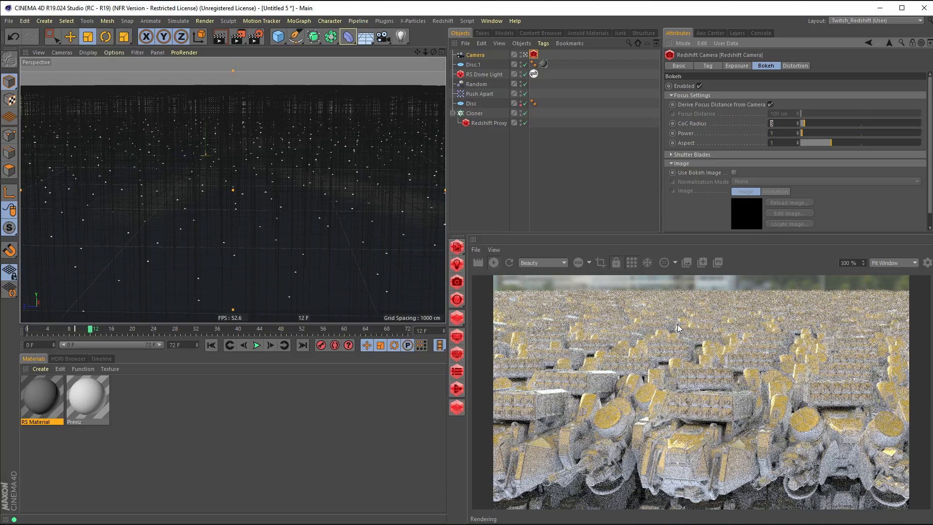
click(256, 37)
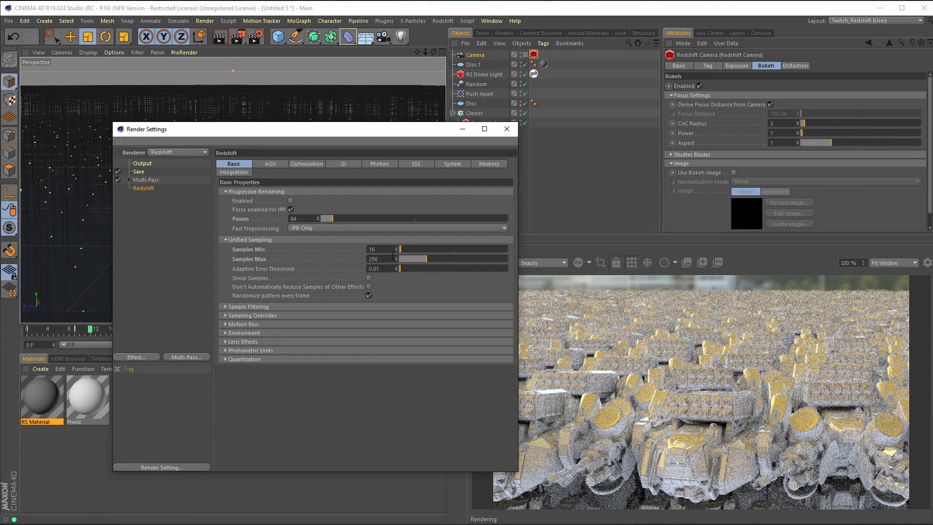
drag(373, 130, 321, 124)
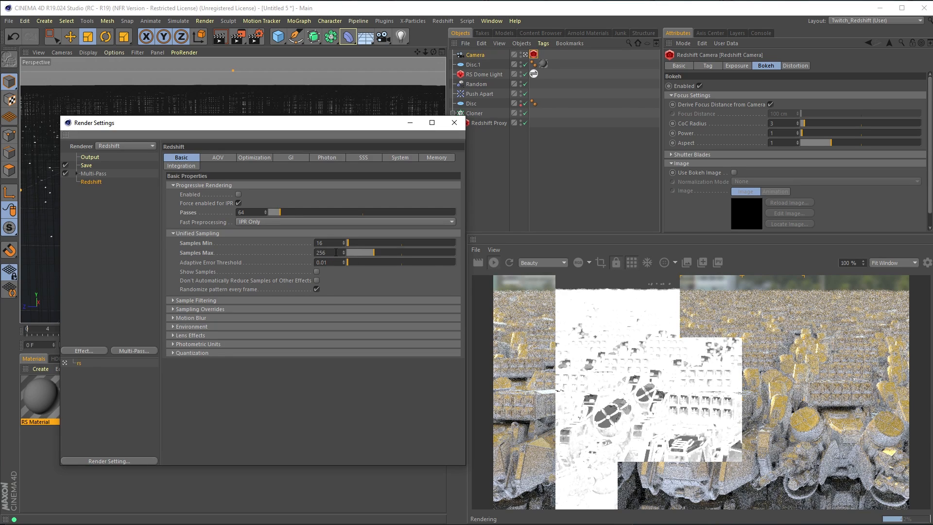
drag(336, 263, 294, 270)
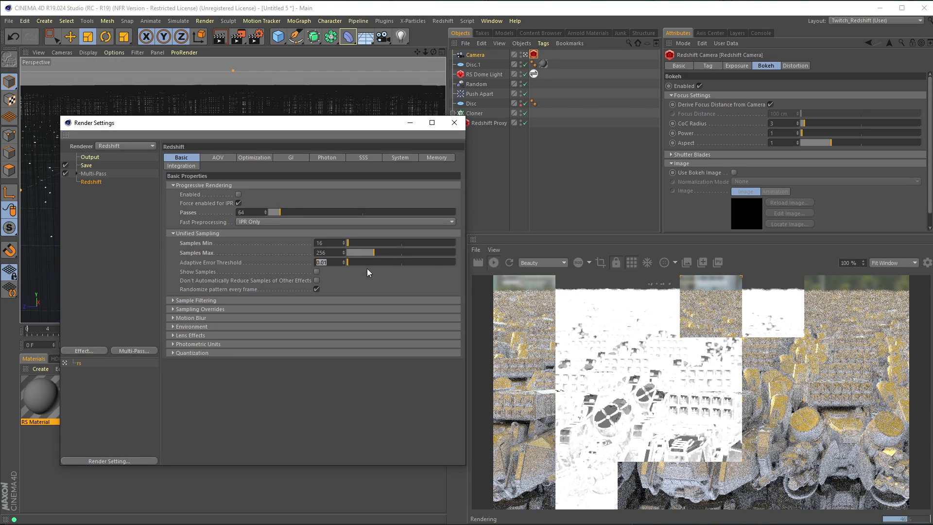
text(0.05)
key(Return)
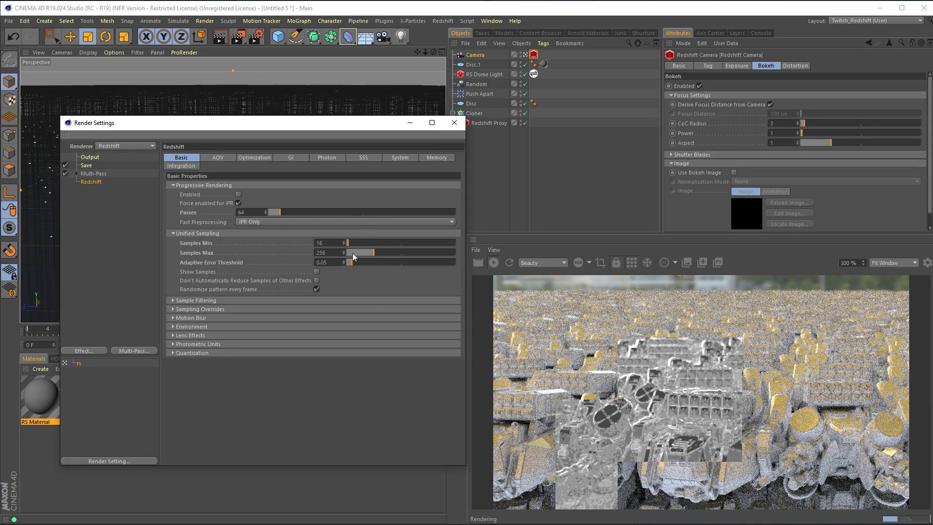
Set the Unified Sampling Samples Max to 512 and raise the Adaptive Error Threshold to 0.07
drag(329, 253, 299, 257)
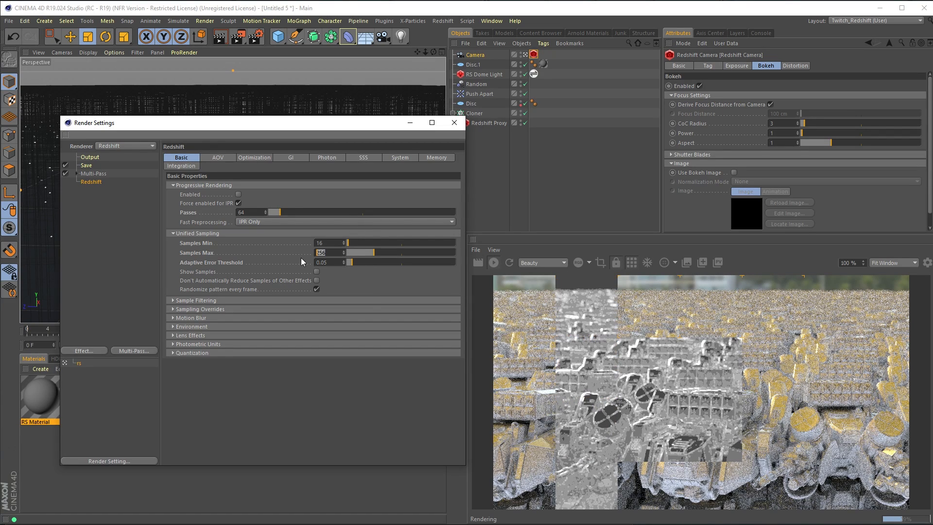
text(512)
key(Return)
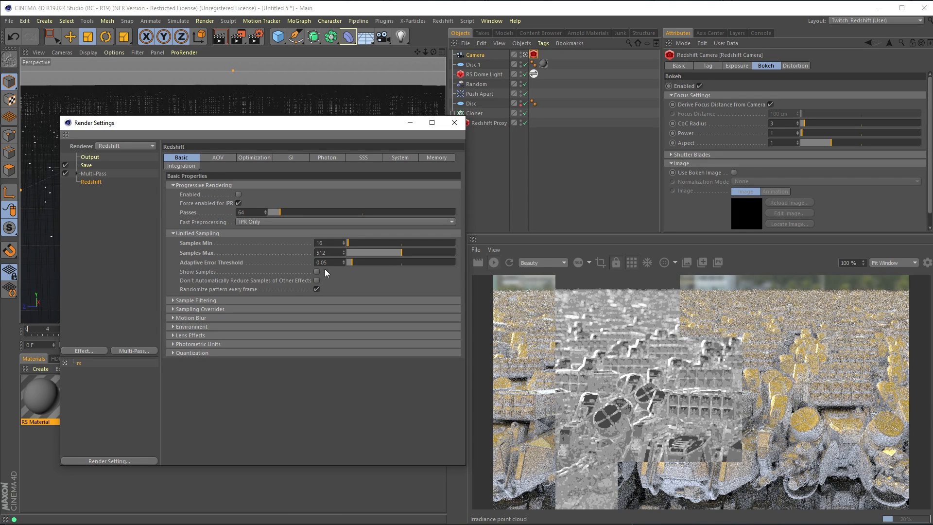
drag(351, 262, 352, 263)
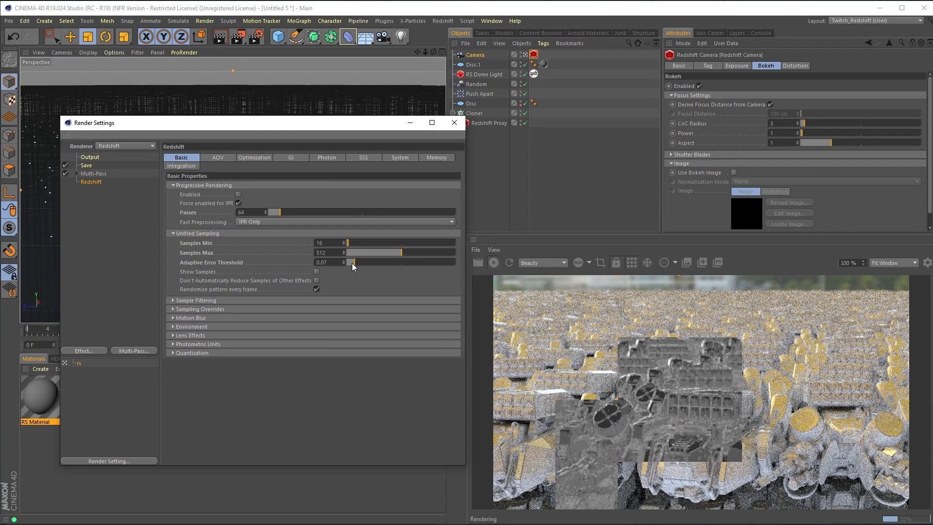
Turn off the sample visualization to render the normal beauty image and close the render settings
click(675, 263)
click(763, 311)
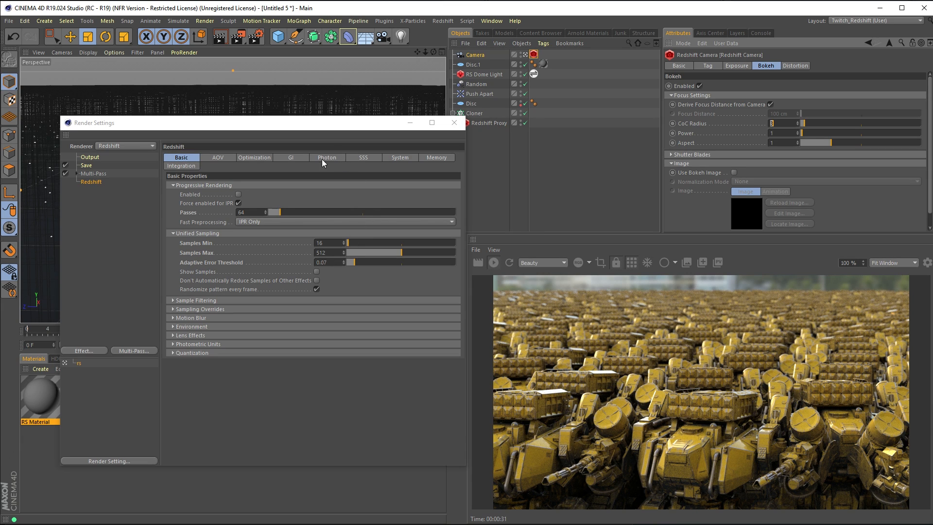
drag(331, 134, 411, 117)
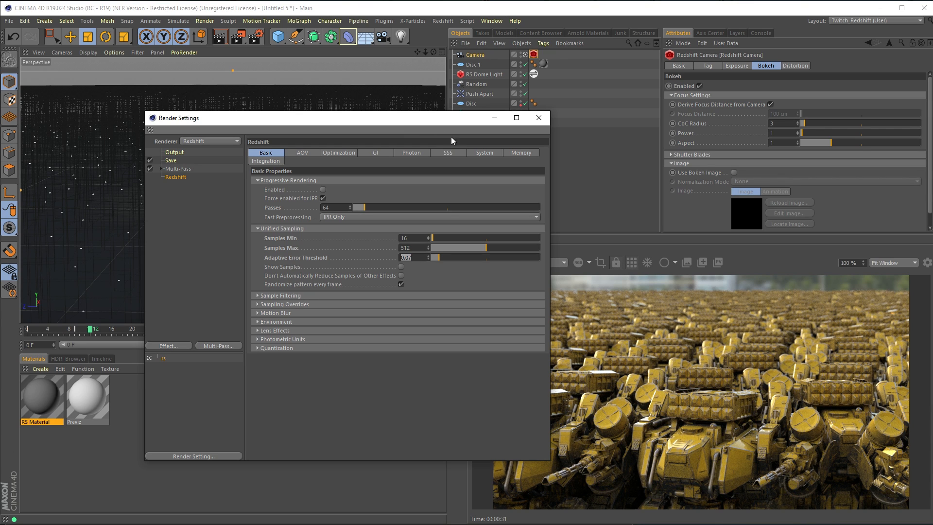
click(548, 121)
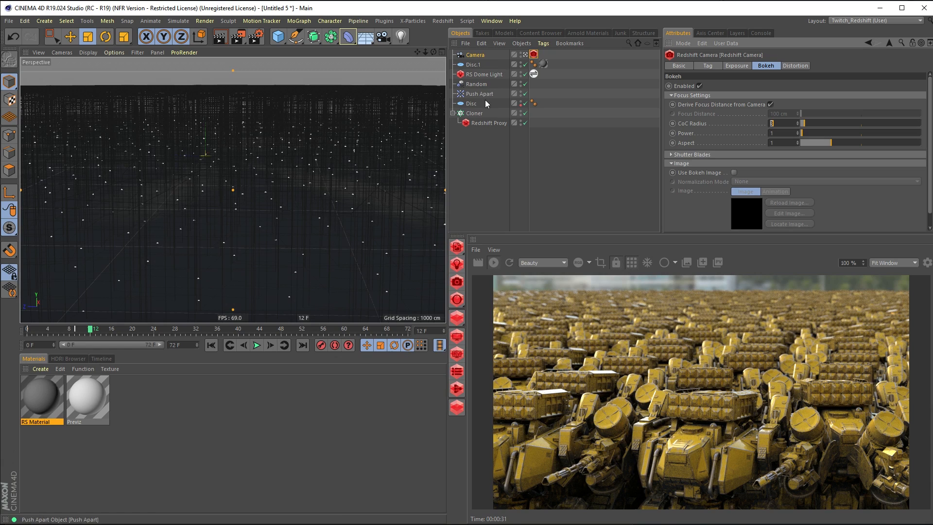
Save the crowd scene in the 01_C4D folder under the file name mech_army_yellow
click(488, 124)
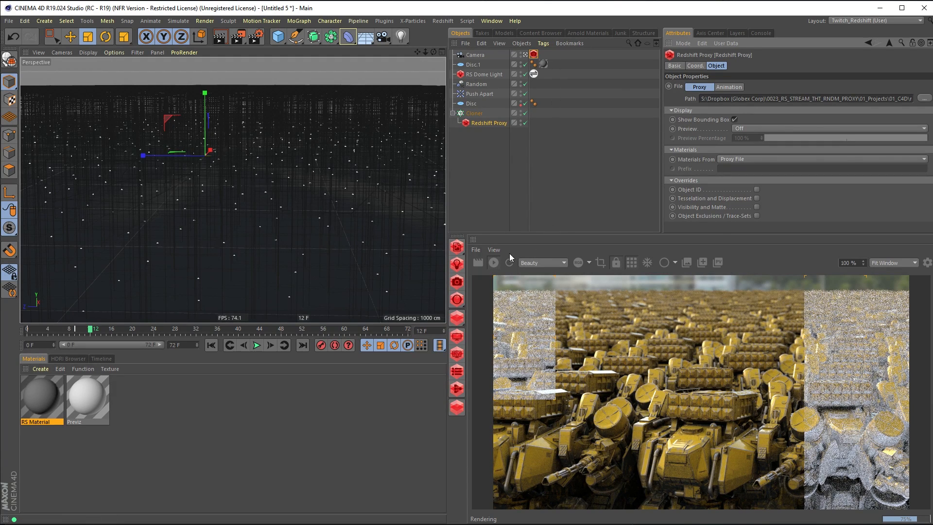
click(9, 21)
click(48, 110)
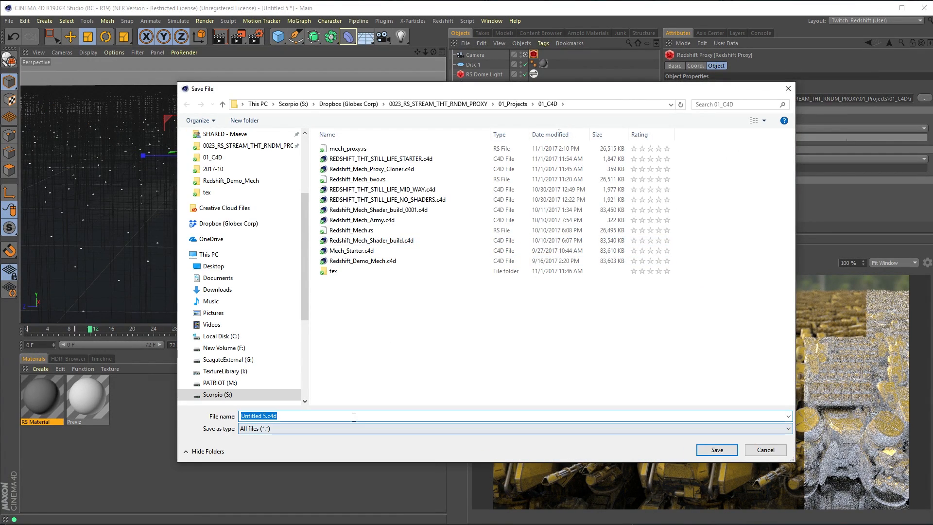
text(mech_arm)
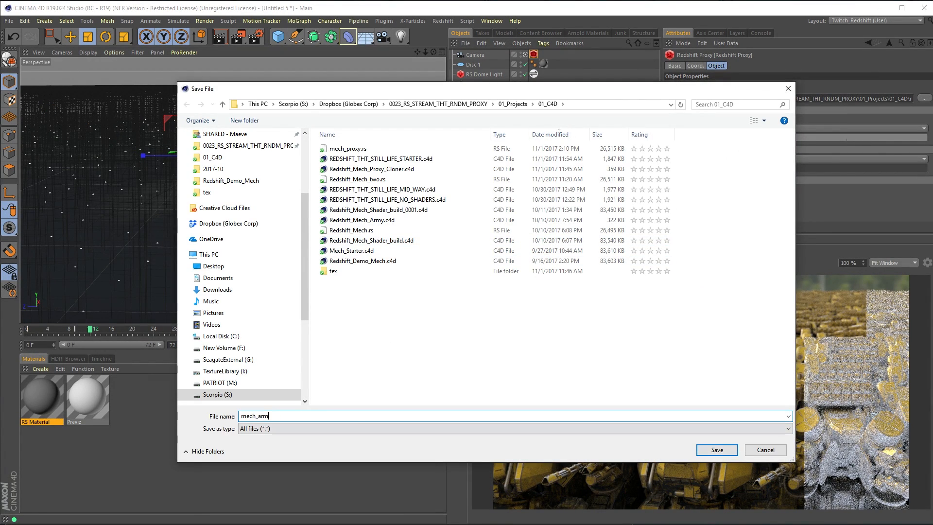
text(y_yellow)
key(Return)
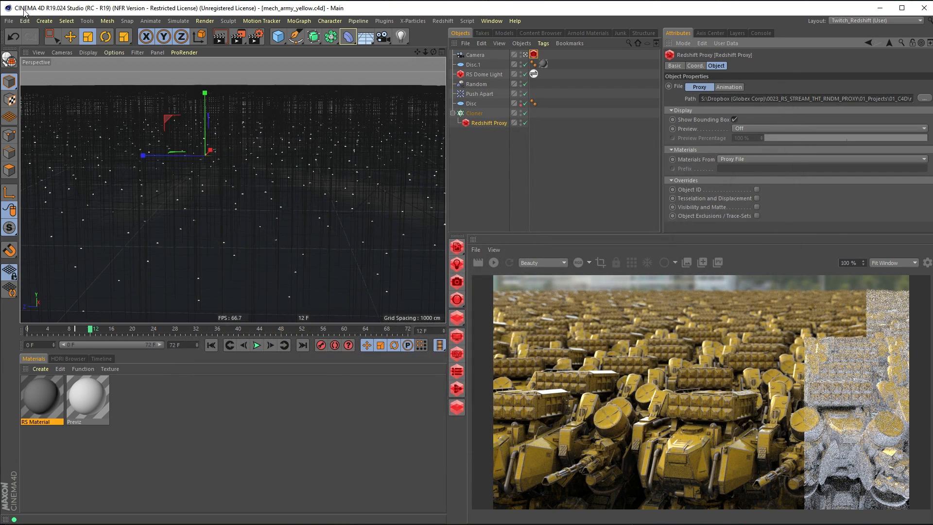
Close the mech_army_yellow project and dismiss the OpenCL warning to return to the mech shader project
click(9, 21)
click(33, 80)
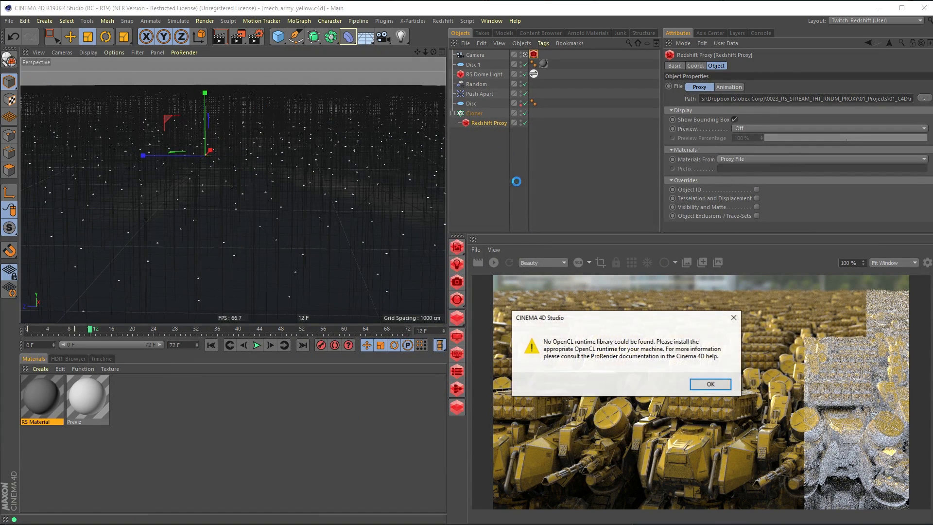
click(708, 384)
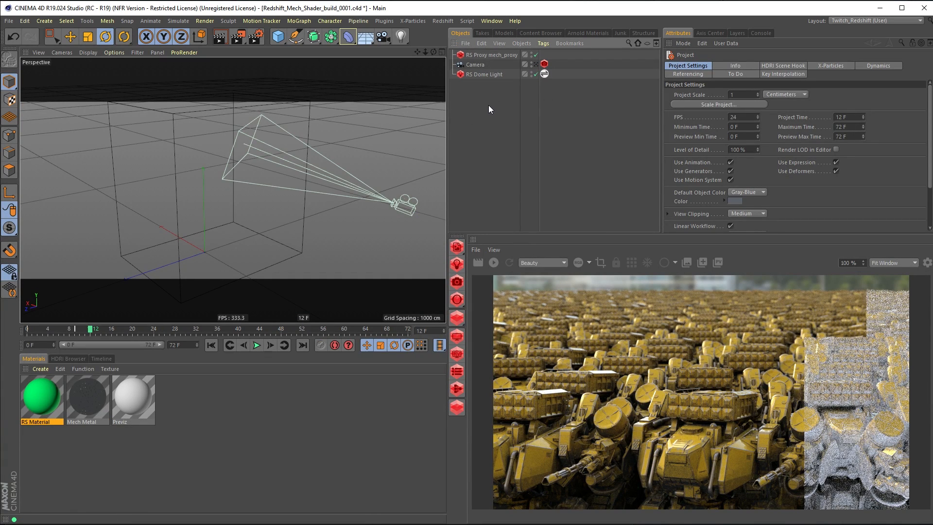
Undo the last two changes in the mech shader project
key(ctrl+z)
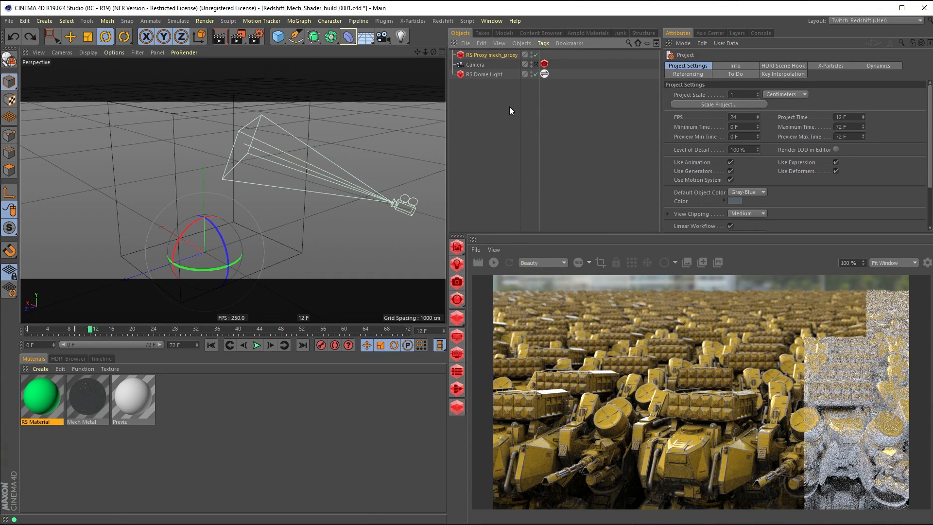
key(ctrl+z)
click(499, 101)
Revert Redshift_Mech_Shader_build_0001.c4d to its saved version, discarding the changes
click(9, 21)
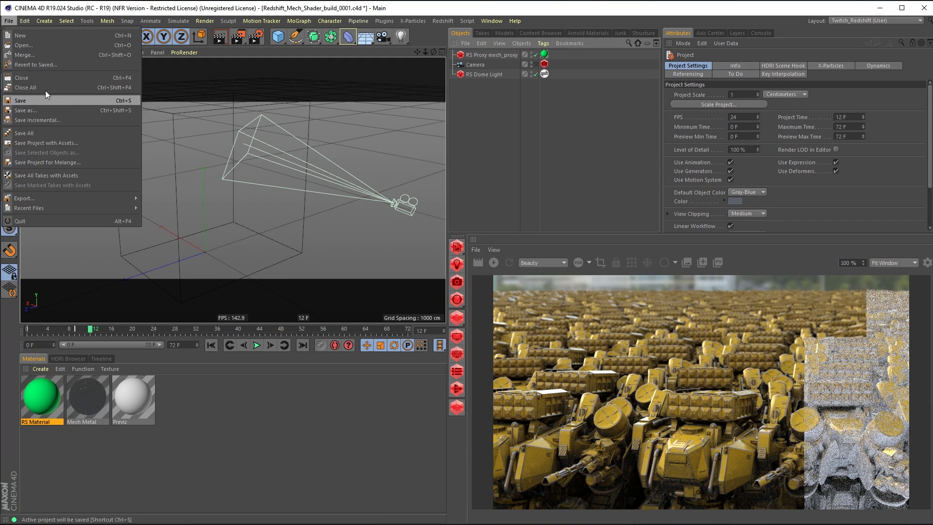
click(55, 64)
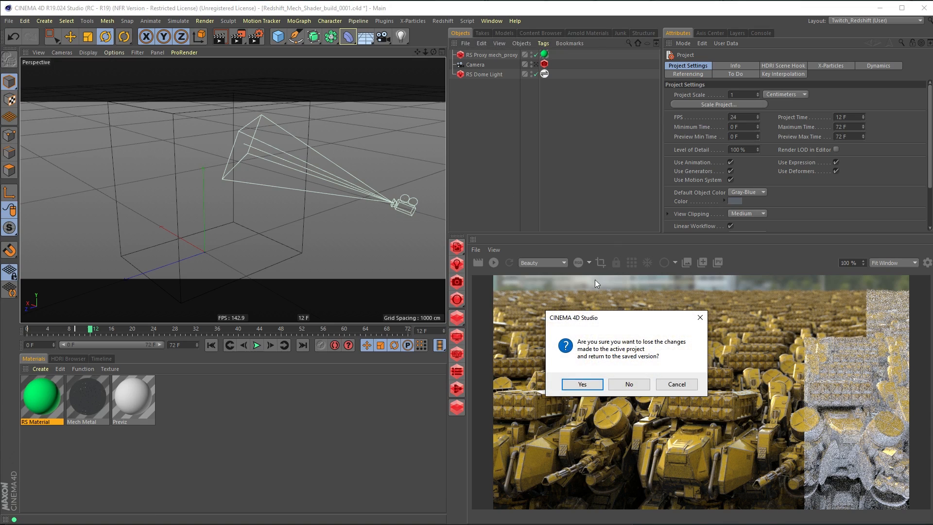
click(589, 383)
click(711, 384)
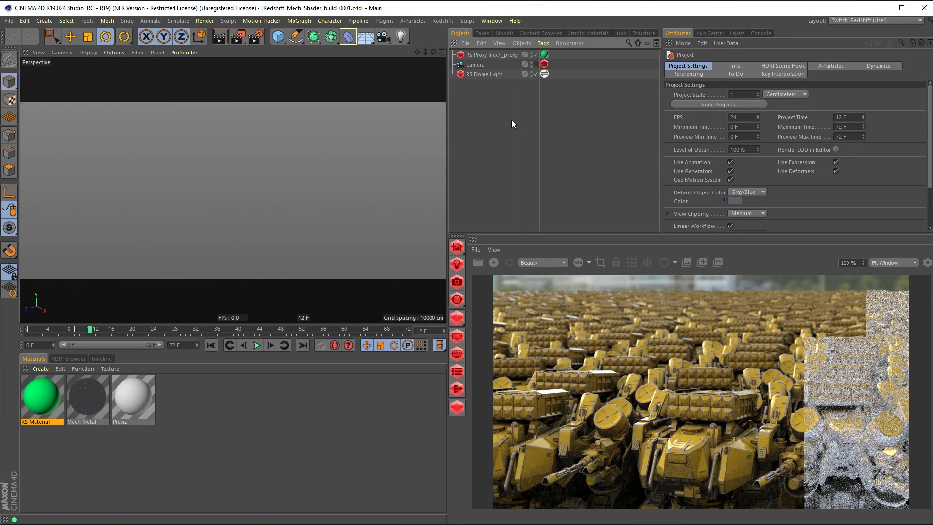
Expand the V_Mech_OBJ.obj hierarchy and open the Mech Metal material in the Redshift Shader Graph
click(486, 74)
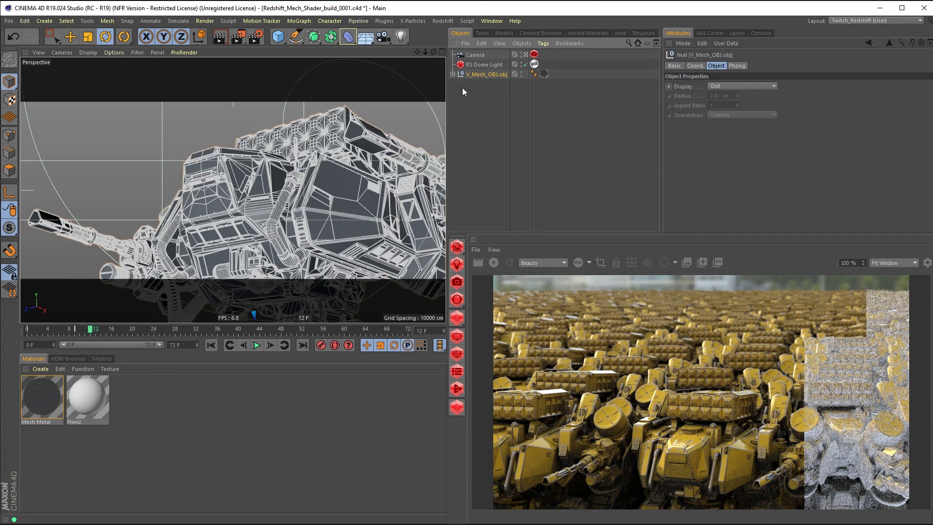
click(453, 74)
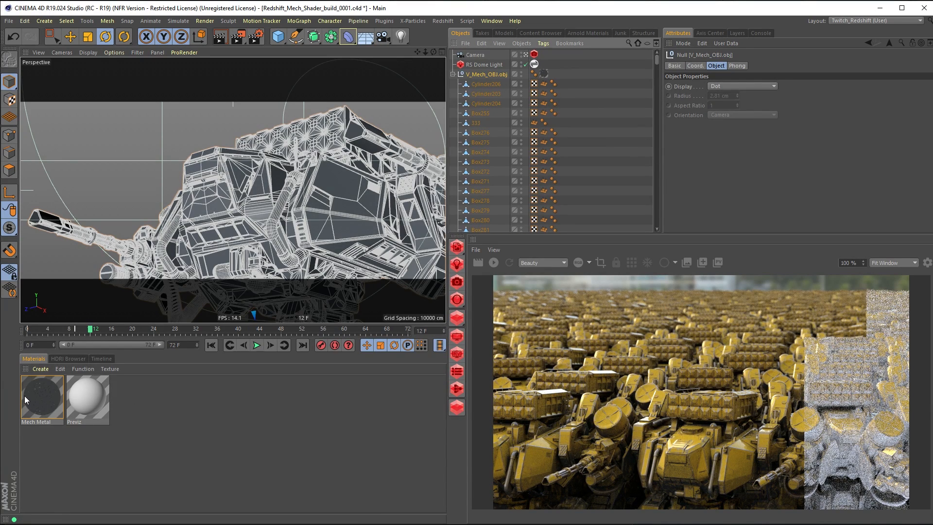
double_click(55, 390)
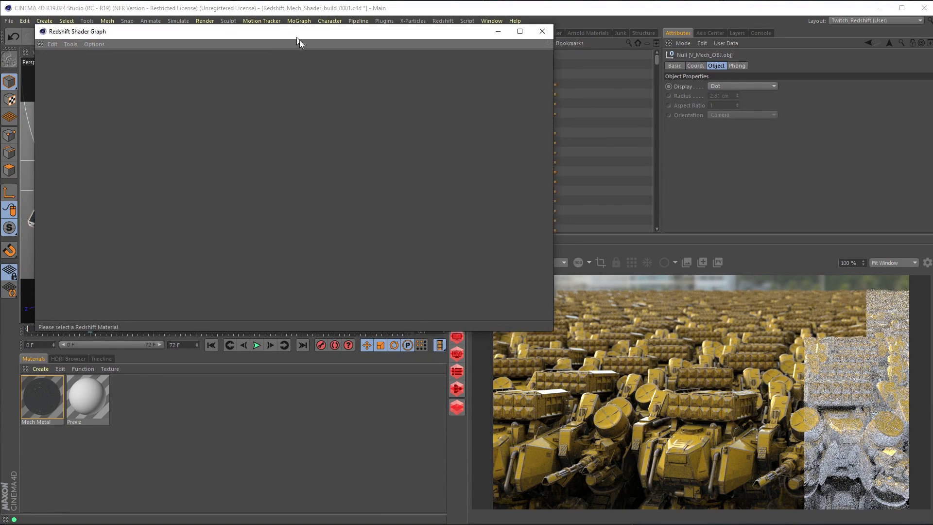
Load the Mech Metal material's nodes in the Redshift Shader Graph and enlarge the graph window
click(36, 409)
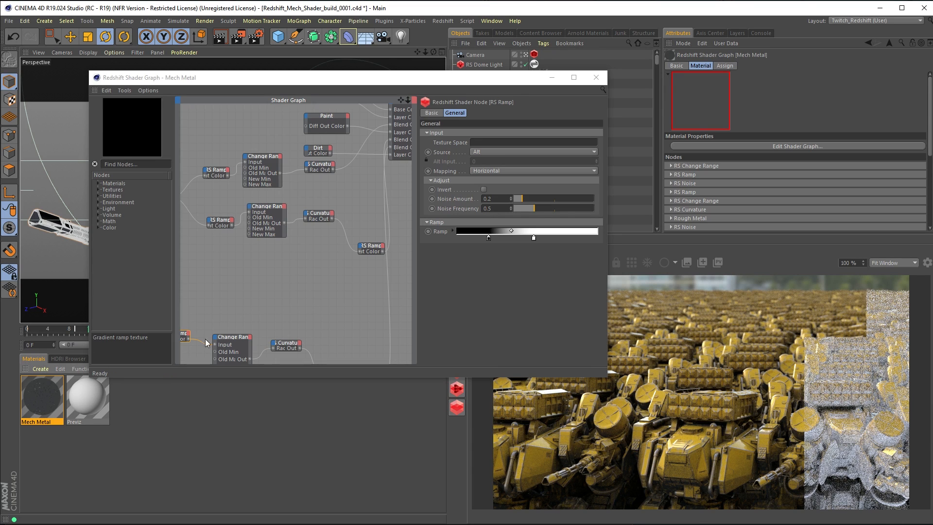
drag(378, 76, 325, 39)
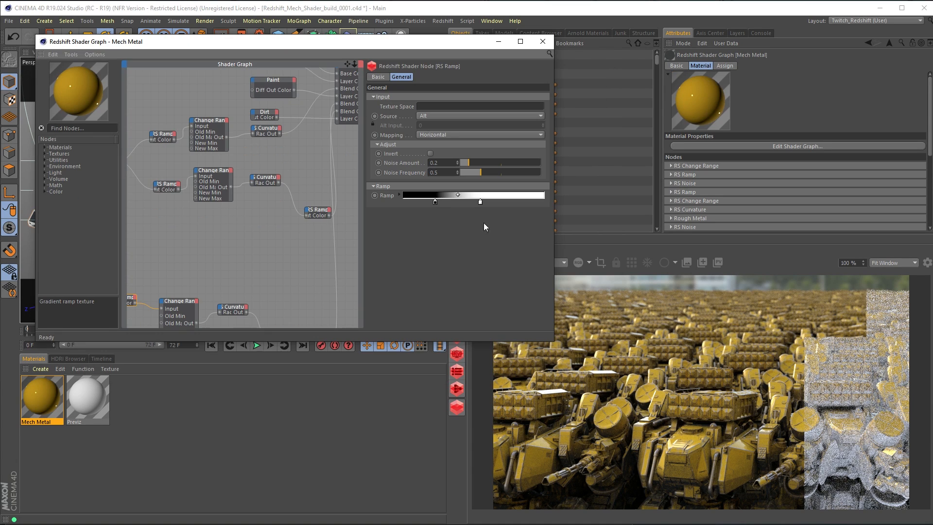
drag(553, 342, 747, 461)
middle_drag(312, 138, 354, 157)
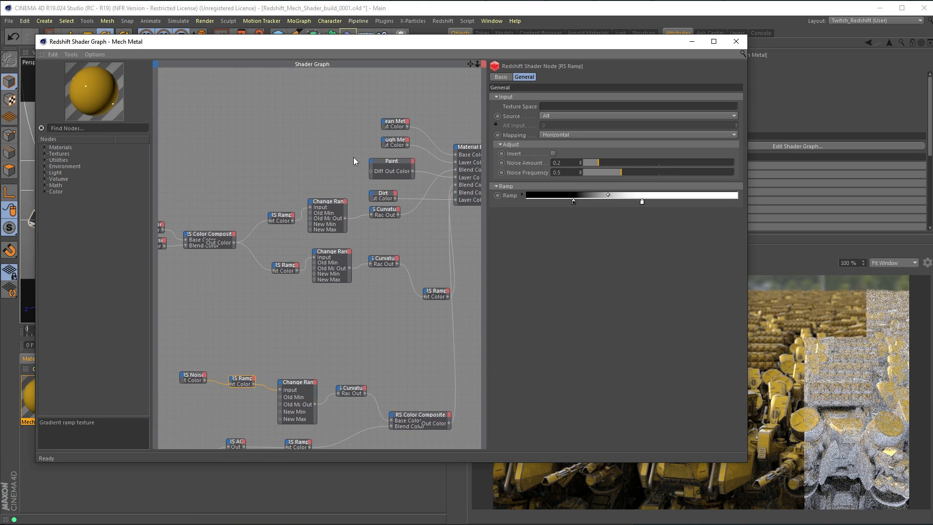
Set the Paint node's diffuse color to dark grey with 0% saturation and 15% value, and close the shader graph
click(394, 162)
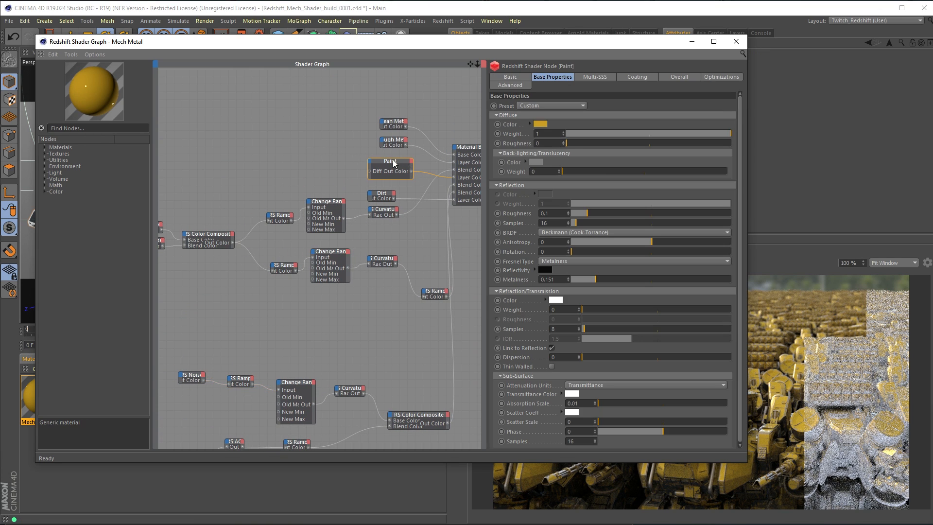
click(530, 124)
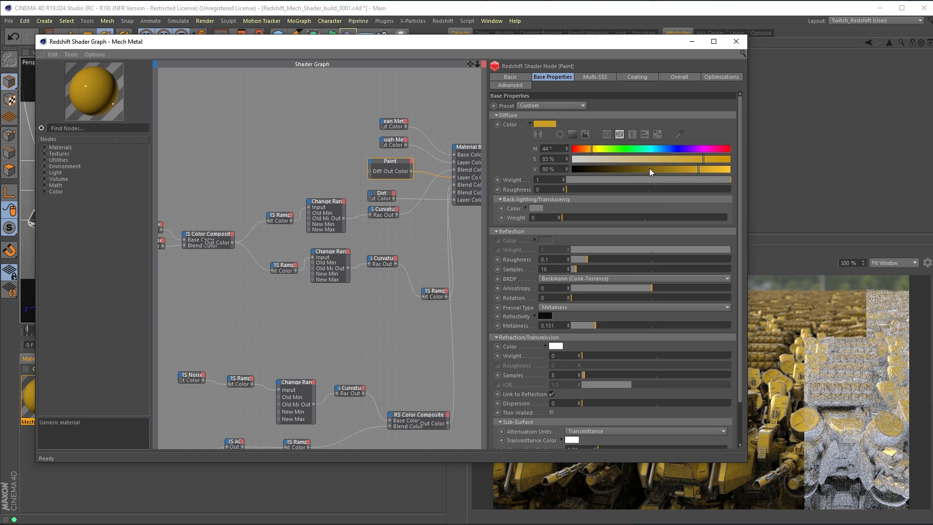
drag(573, 161, 491, 180)
drag(631, 171, 595, 171)
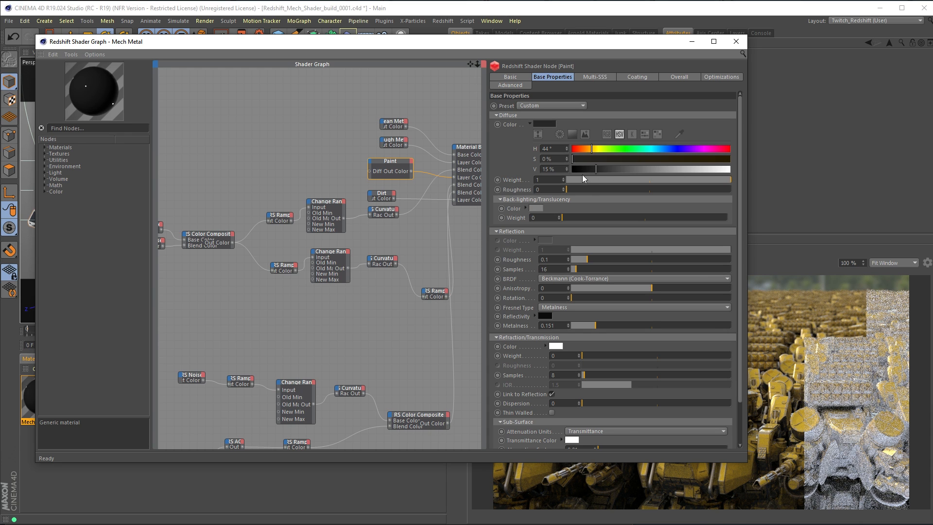
click(737, 42)
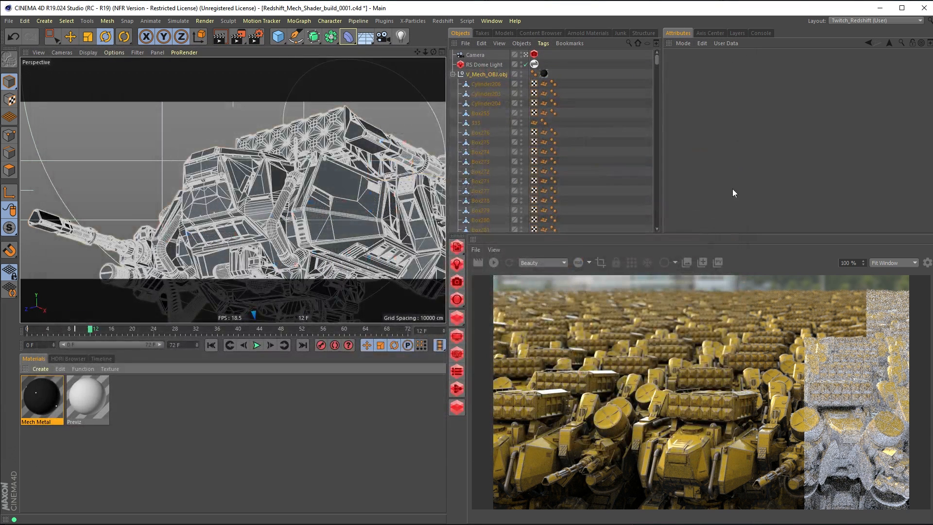
Collapse and select V_Mech_OBJ.obj, and export it as a Redshift proxy file named mech_proxy_grey.rs in the 01_C4D folder
click(452, 74)
click(488, 75)
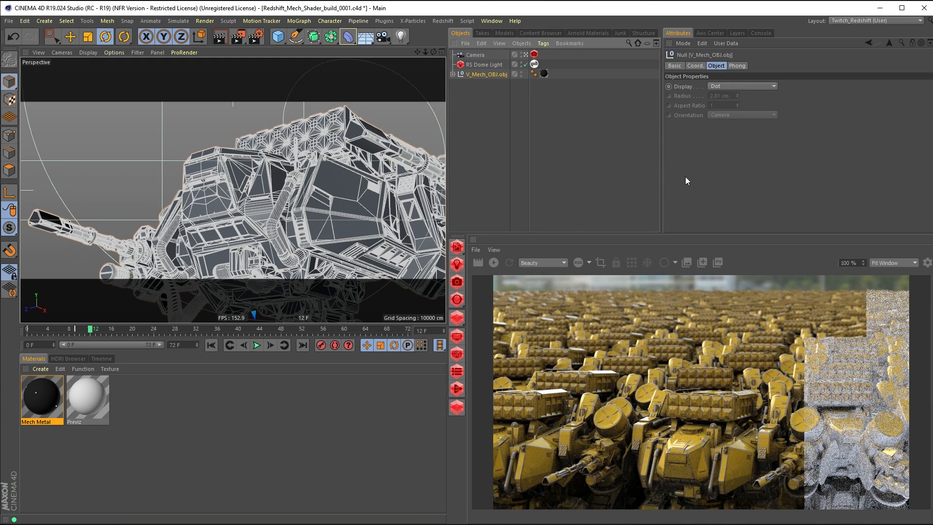
click(9, 21)
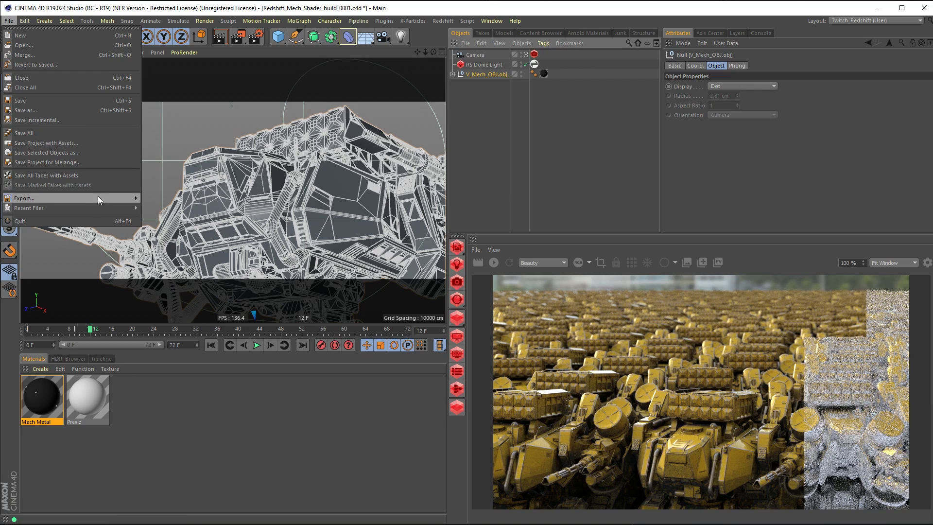
mouse_move(98, 196)
click(175, 307)
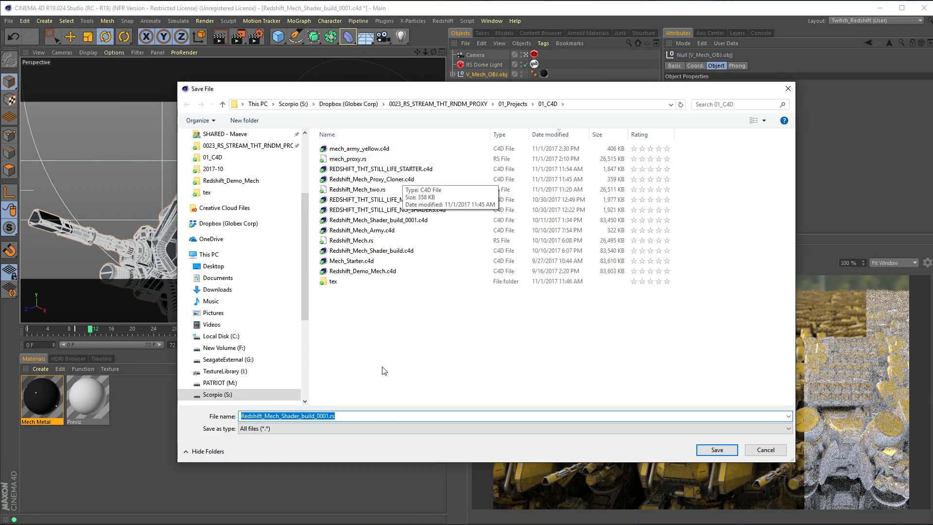
click(378, 334)
click(344, 161)
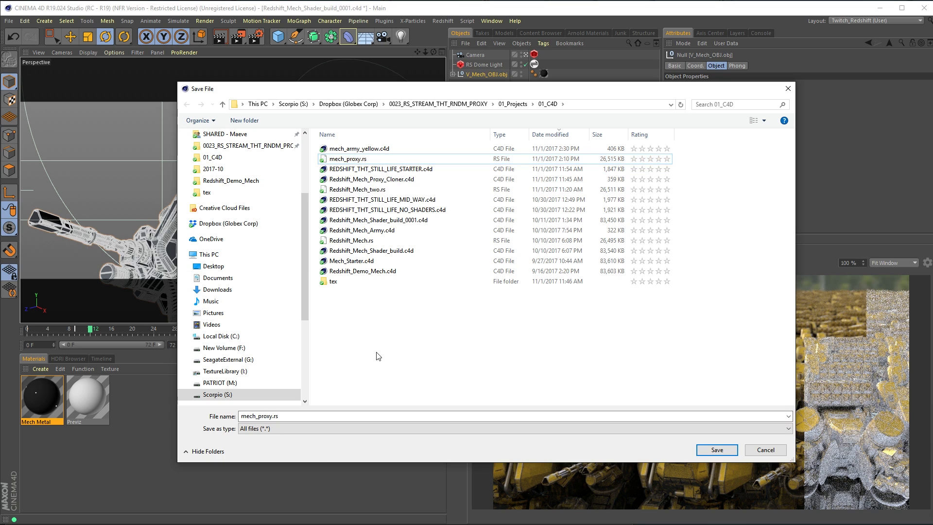
click(272, 417)
click(273, 417)
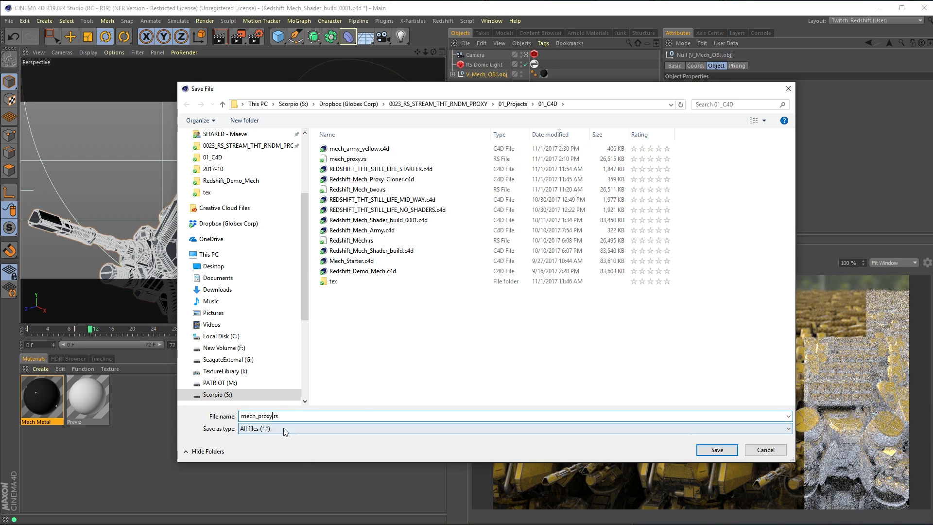
text(_gre)
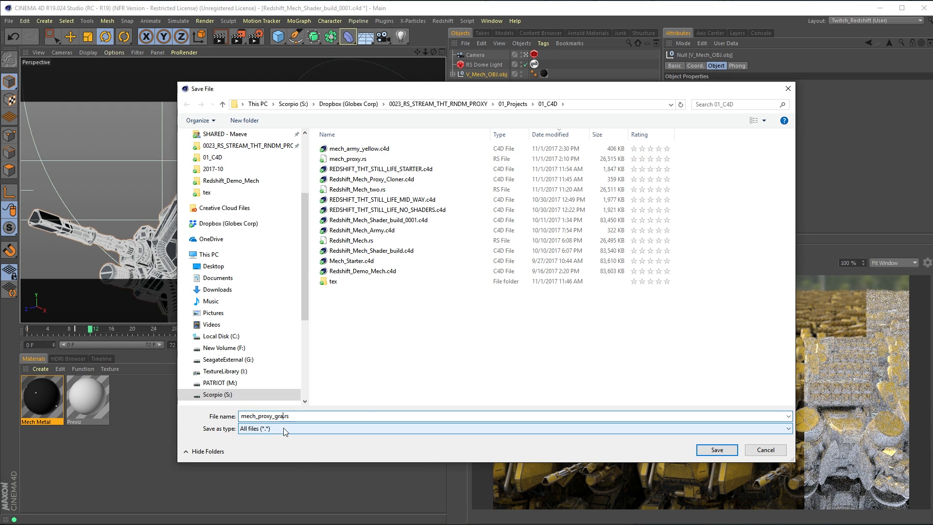
text(en)
key(Return)
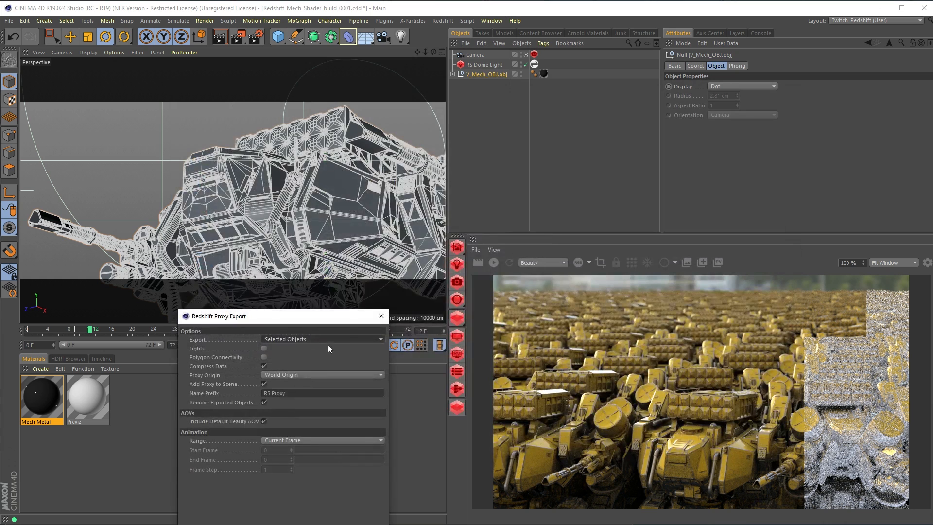
Disable Remove Exported Objects and Add Proxy to Scene in the proxy export options, and run the export
drag(311, 319, 568, 148)
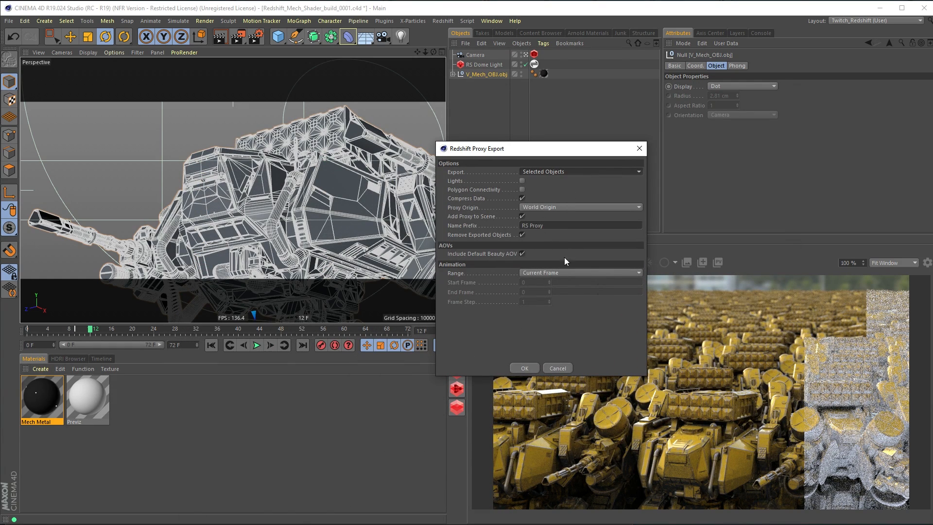
click(523, 236)
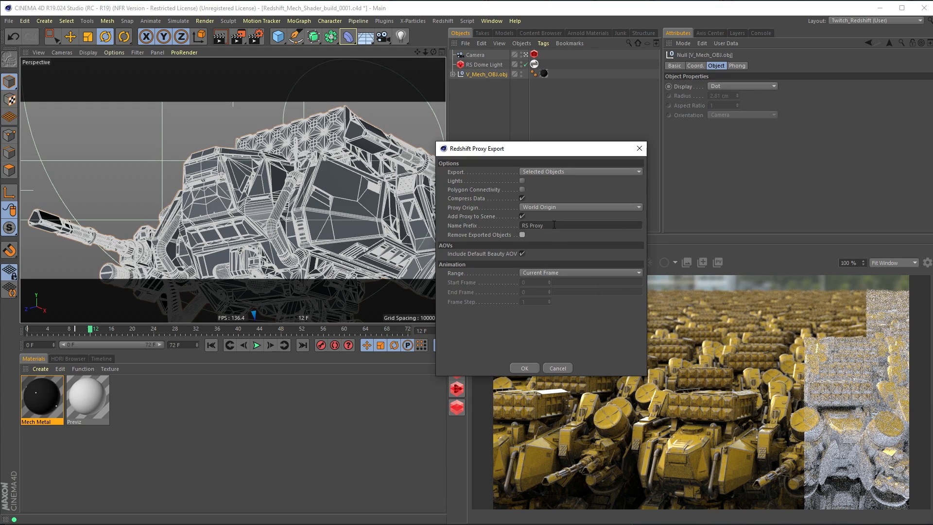
click(523, 217)
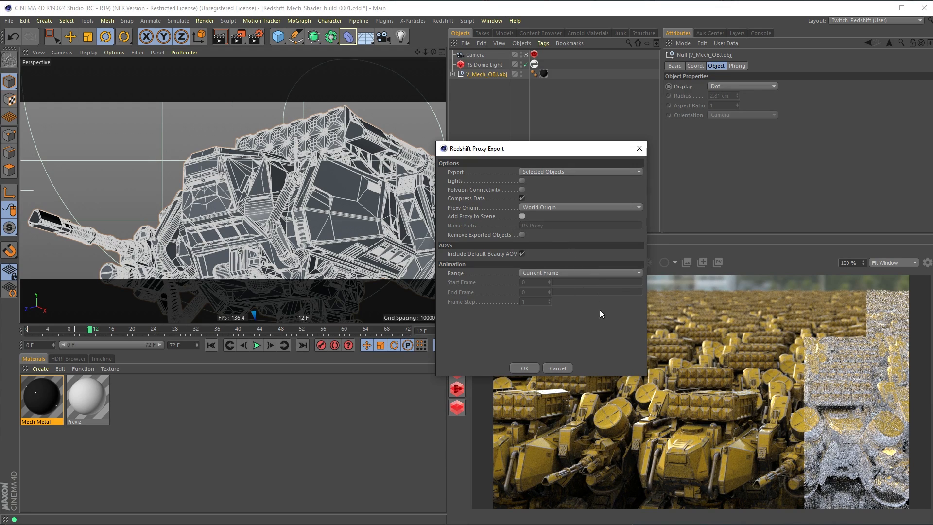
click(525, 369)
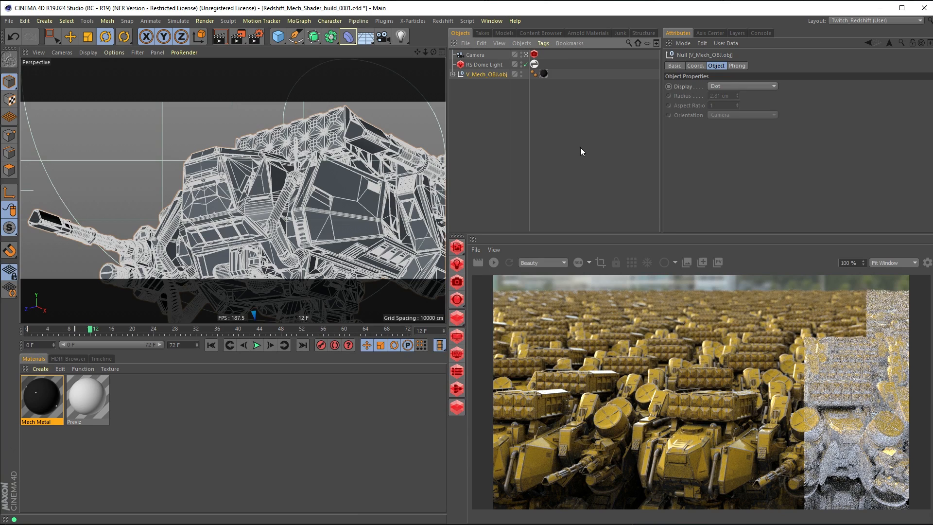
Reopen the recent project mech_army_yellow.c4d
click(492, 21)
click(9, 21)
mouse_move(60, 209)
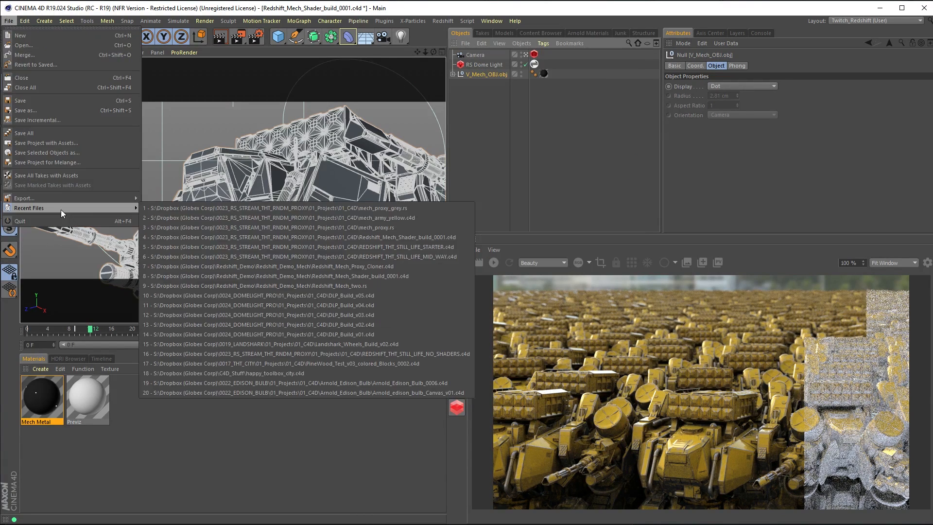
click(296, 218)
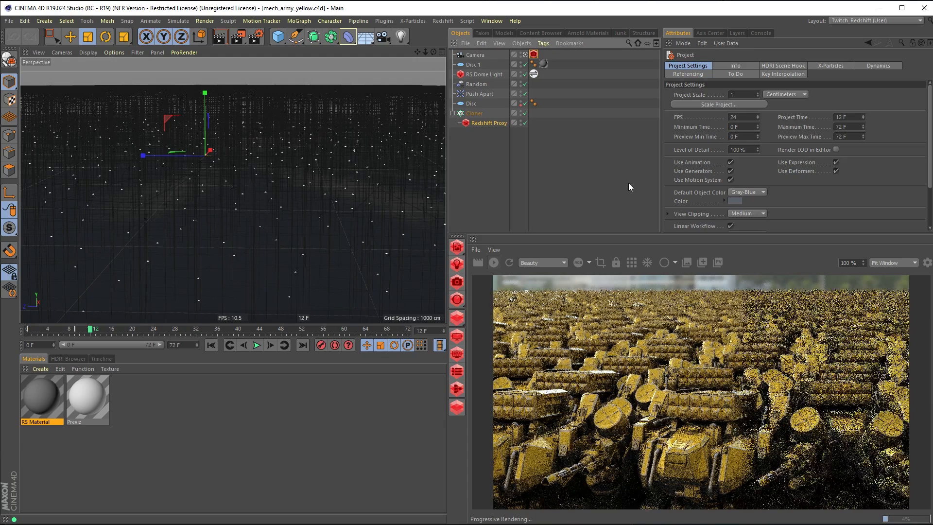
Link the Redshift Proxy object under the cloner to mech_proxy_grey.rs, and stop the preview render once the grey army is rendered
click(486, 124)
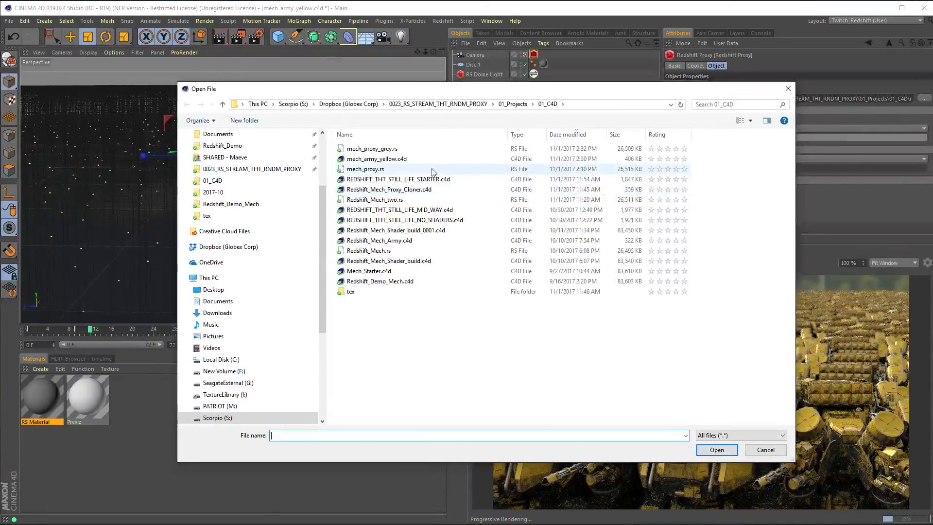
double_click(372, 150)
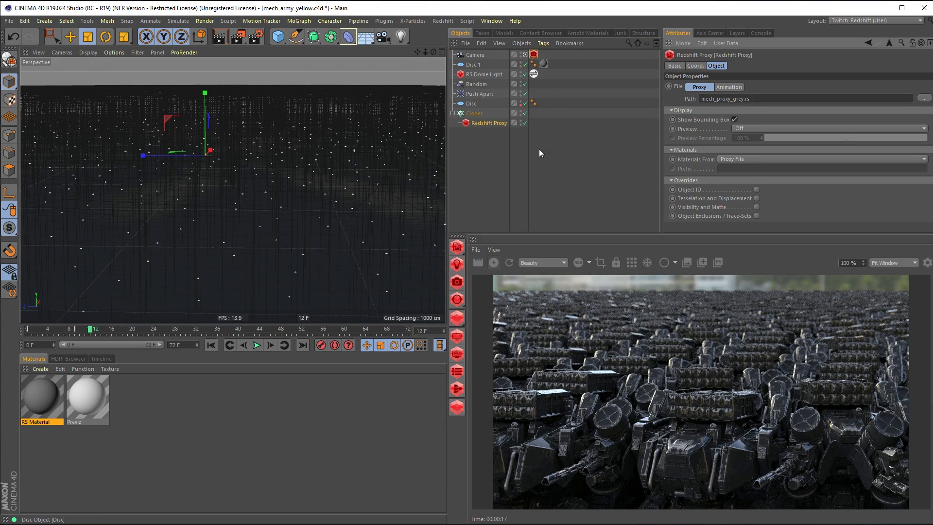
click(494, 263)
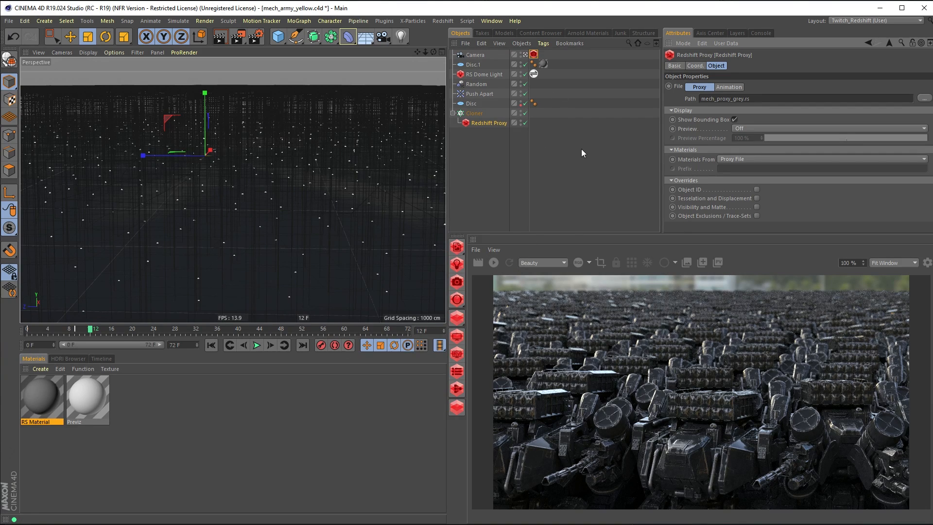
click(9, 20)
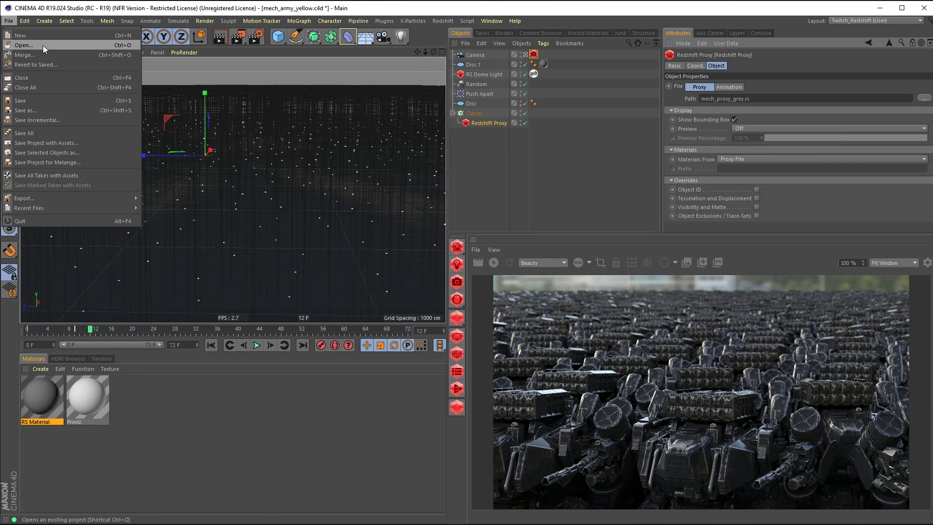
click(43, 45)
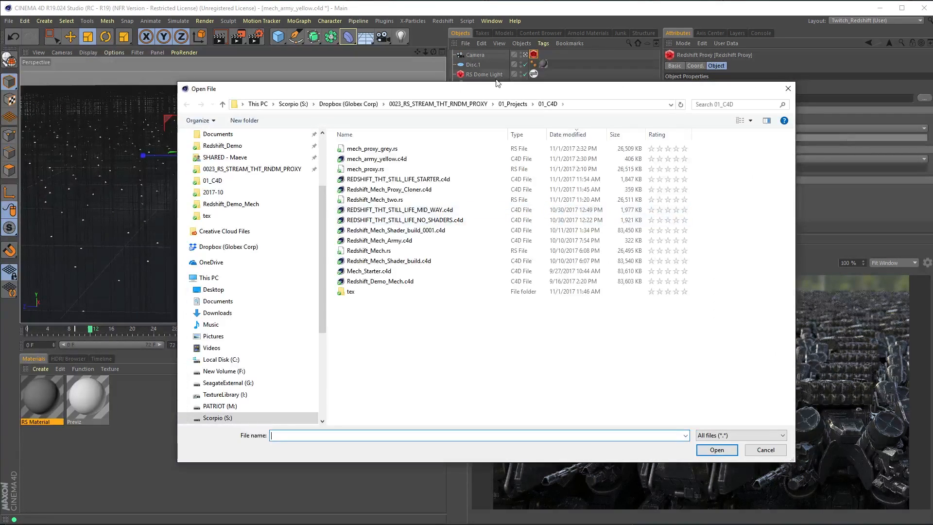
drag(498, 94, 542, 101)
click(424, 186)
double_click(468, 187)
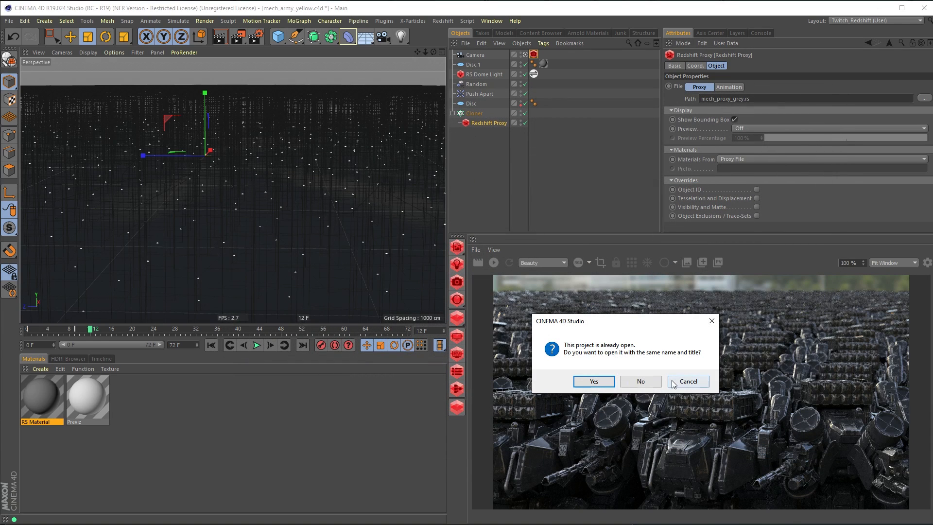
click(690, 380)
click(710, 384)
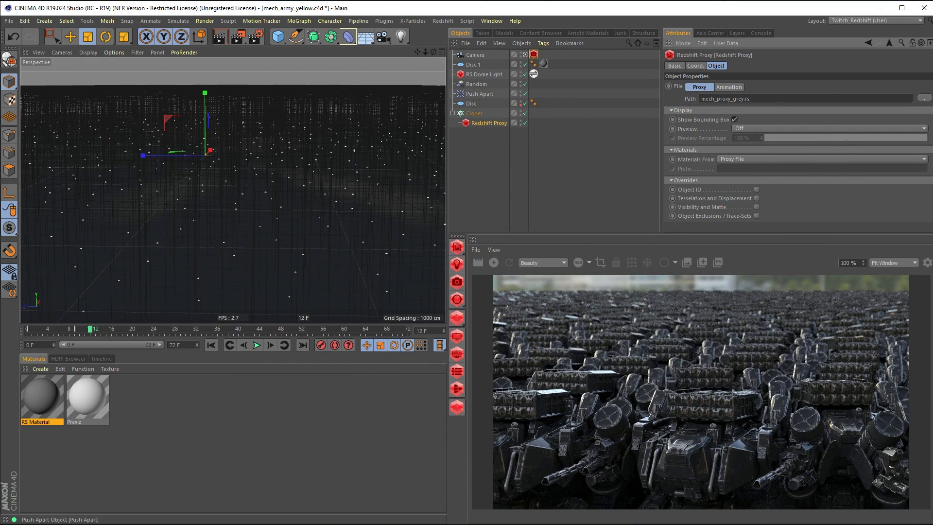
Switch to the already open REDSHIFT_THT_STILL_LIFE_STARTER.c4d project, and render it live in the Redshift RenderView with a resized layout
click(492, 21)
click(546, 273)
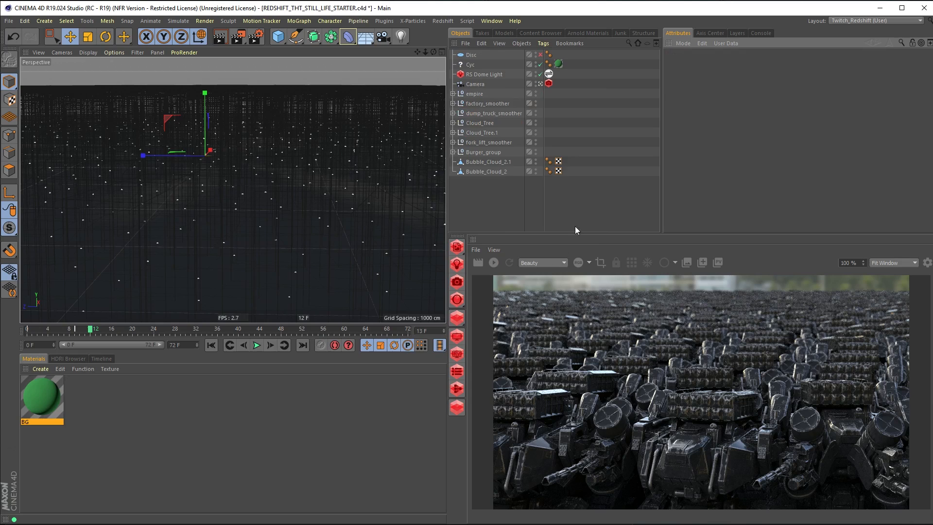
drag(446, 213, 563, 218)
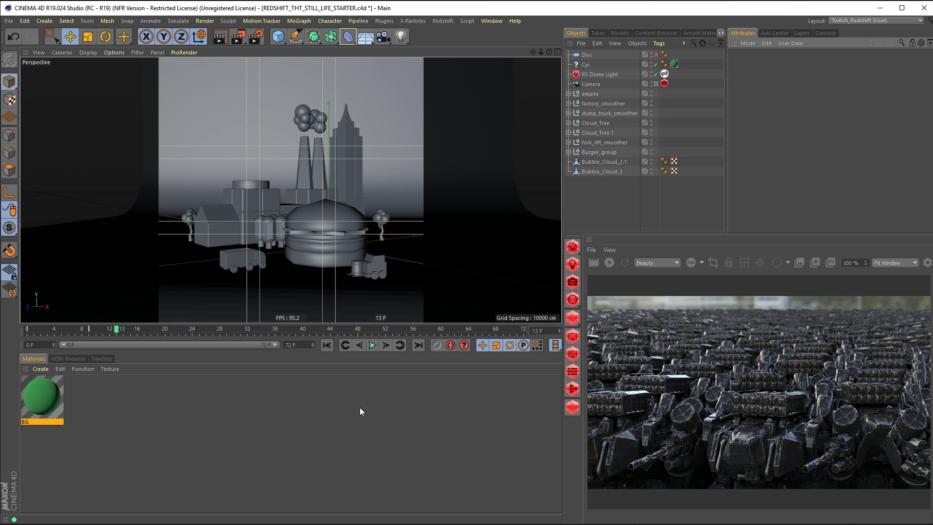
drag(664, 234, 664, 219)
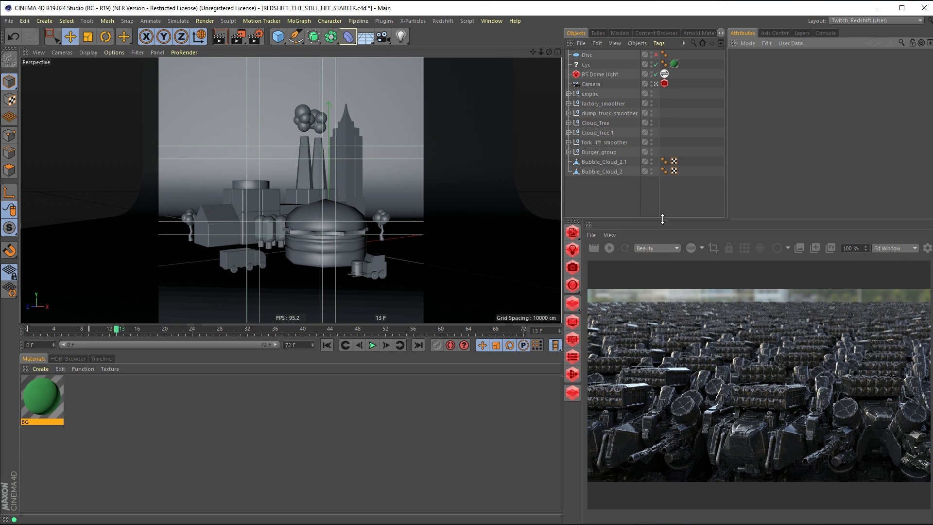
click(609, 248)
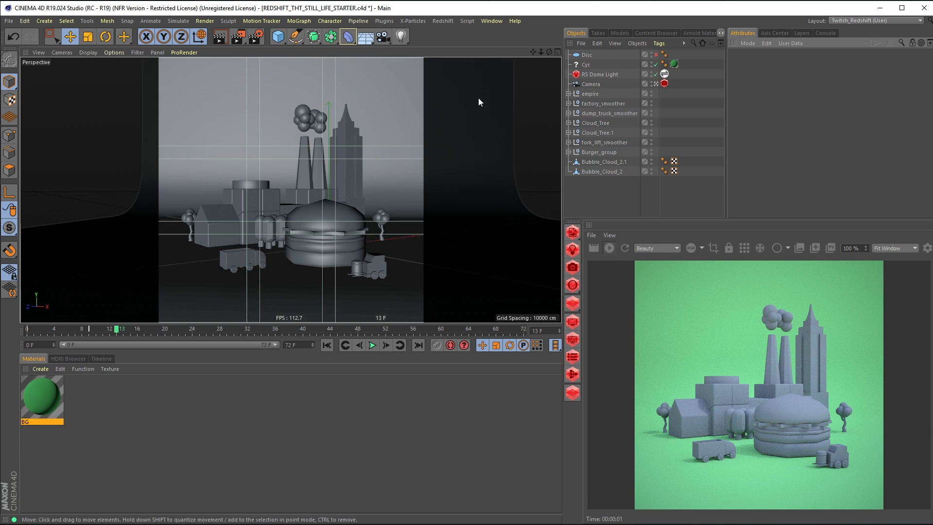
Activate the Rectangle Selection tool with the perspective view maximized
click(558, 52)
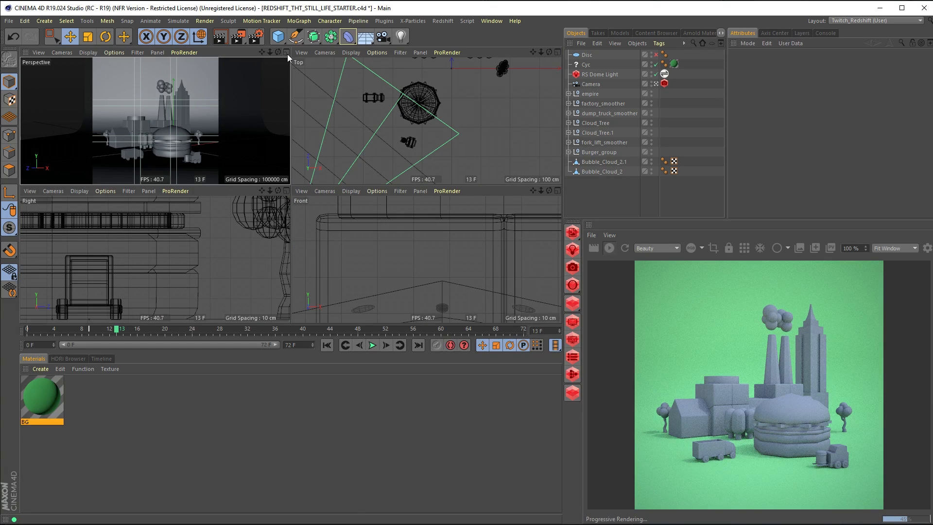
click(287, 52)
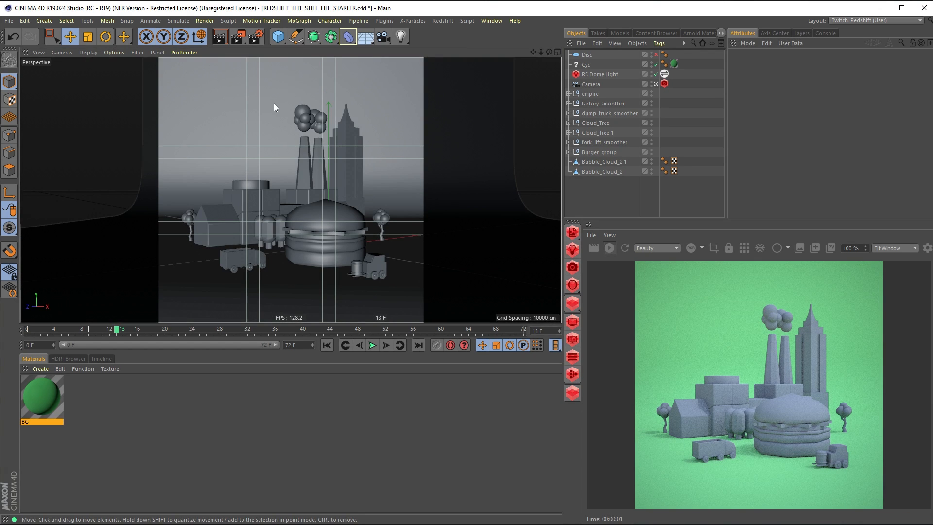
key(d)
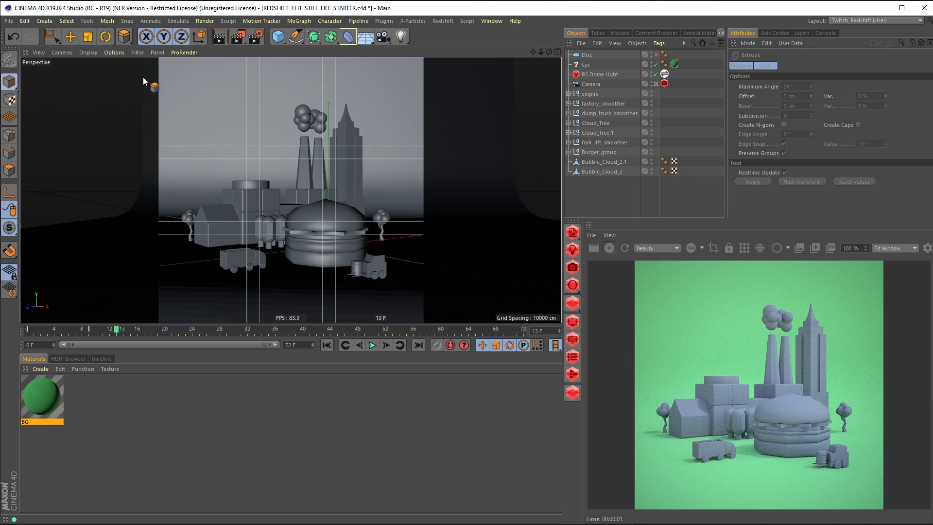
click(65, 40)
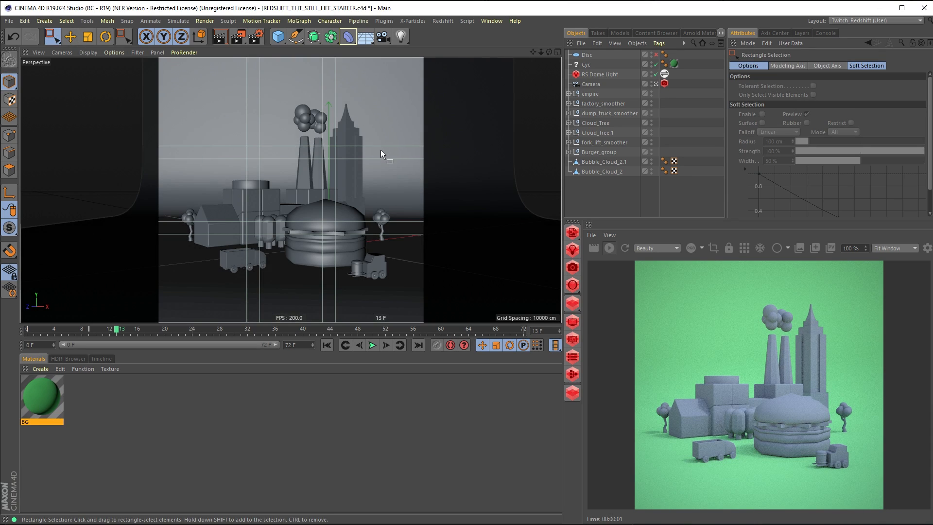
Display the perspective view in Gouraud Shading (Lines) so the polygon edges show on the models
key(n)
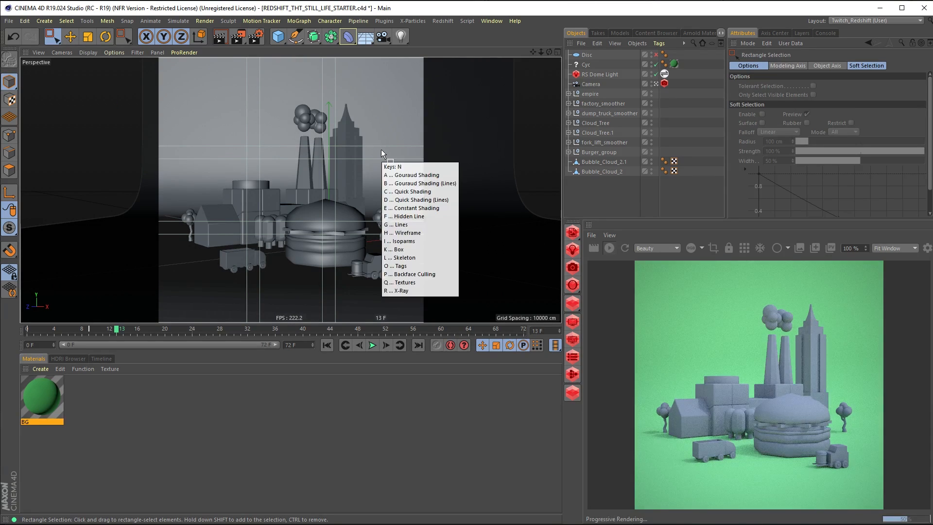
key(d)
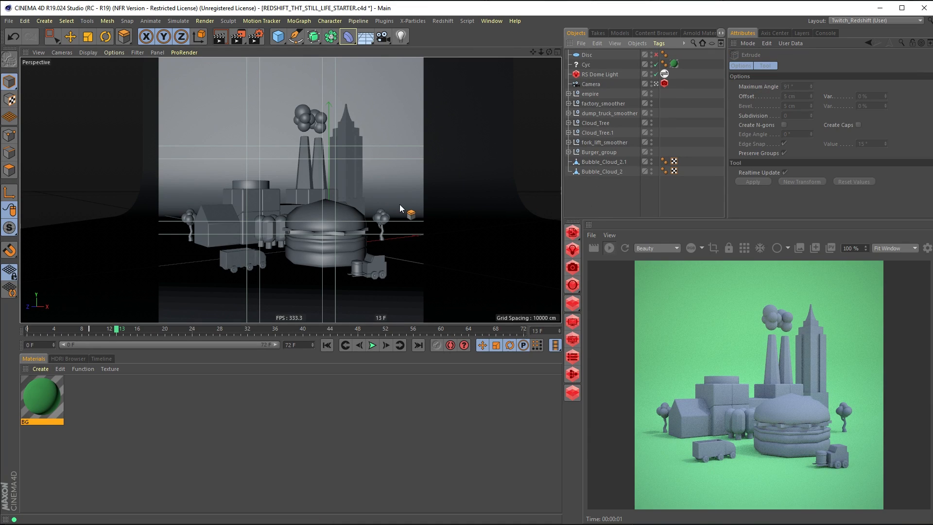
key(n)
key(b)
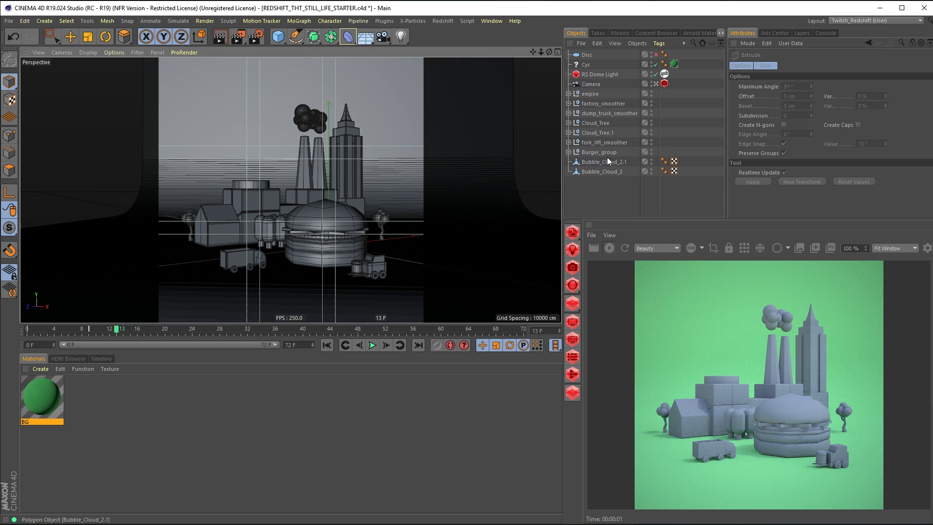
Add Redshift Object tags to the seven null groups from empire through Burger_group, leaving out the two bubble clouds
click(615, 172)
shift+click(596, 95)
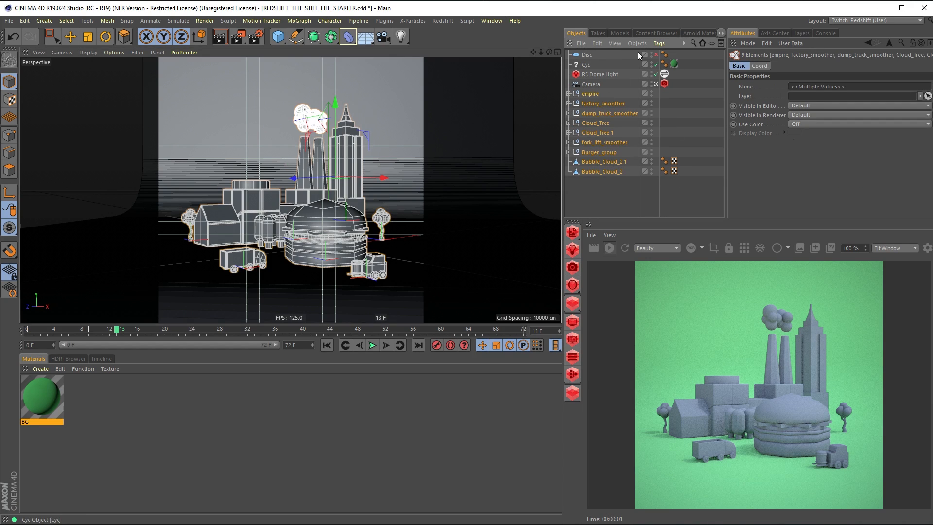
click(603, 153)
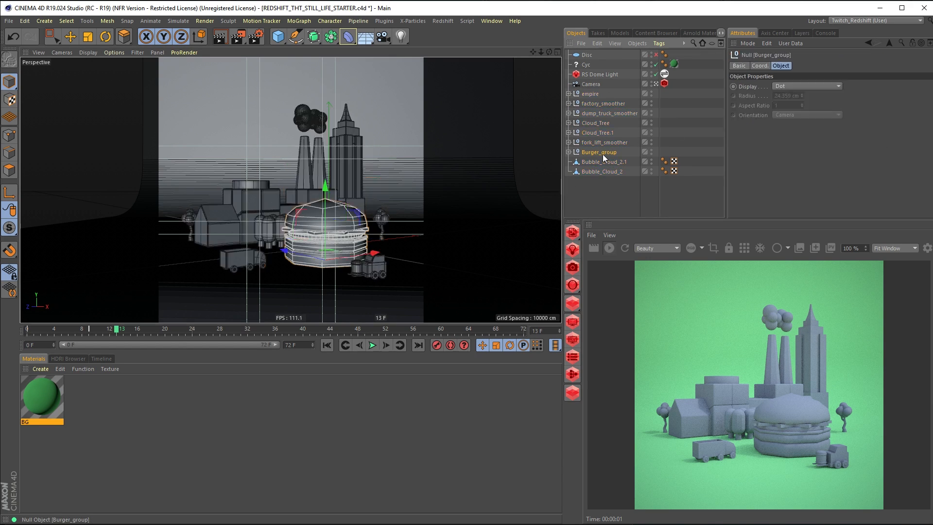
shift+click(595, 94)
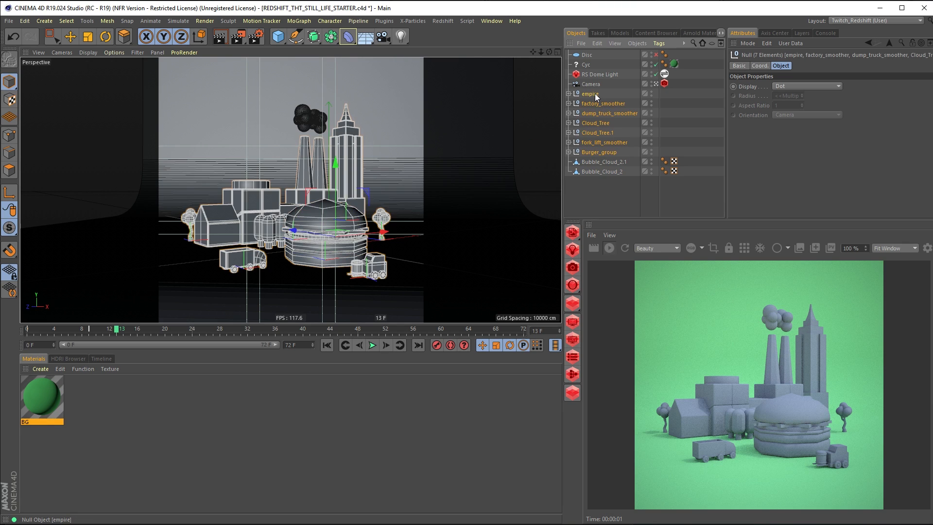
click(660, 43)
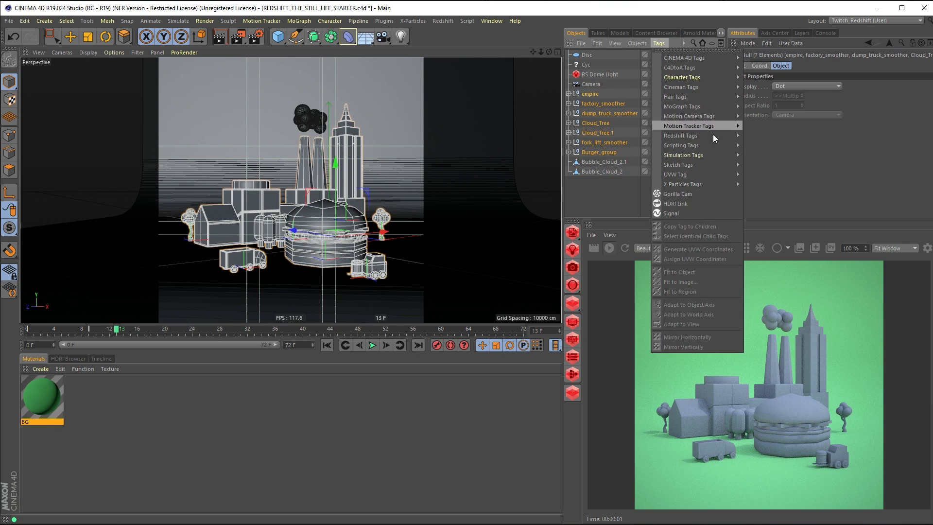
mouse_move(707, 138)
click(760, 147)
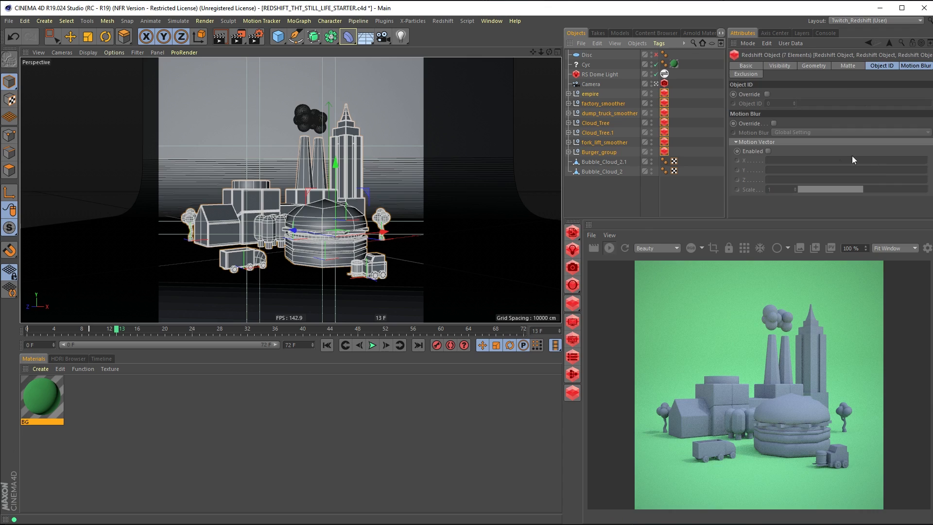
Enlarge the tag settings and render areas, then enable the geometry override with tessellation on the seven Redshift Object tags and refresh the render
drag(563, 206, 518, 202)
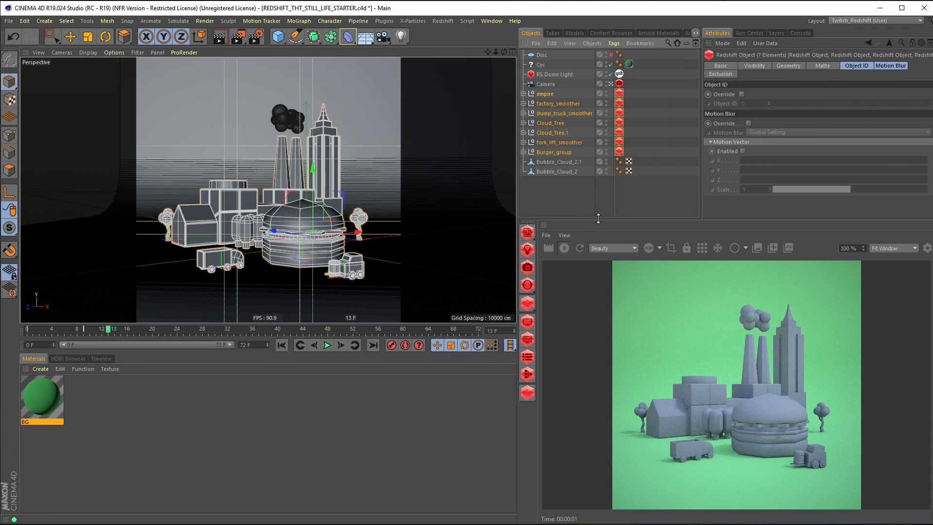
drag(599, 218, 599, 208)
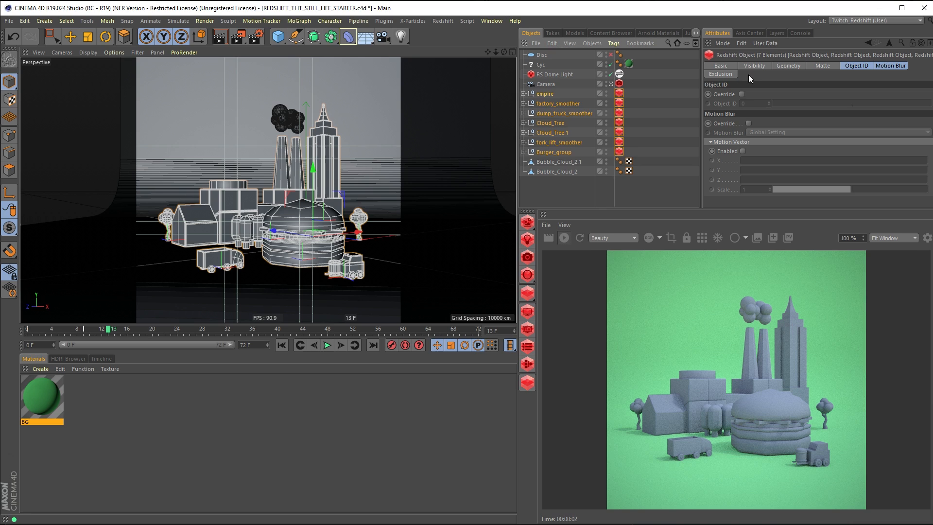
click(796, 65)
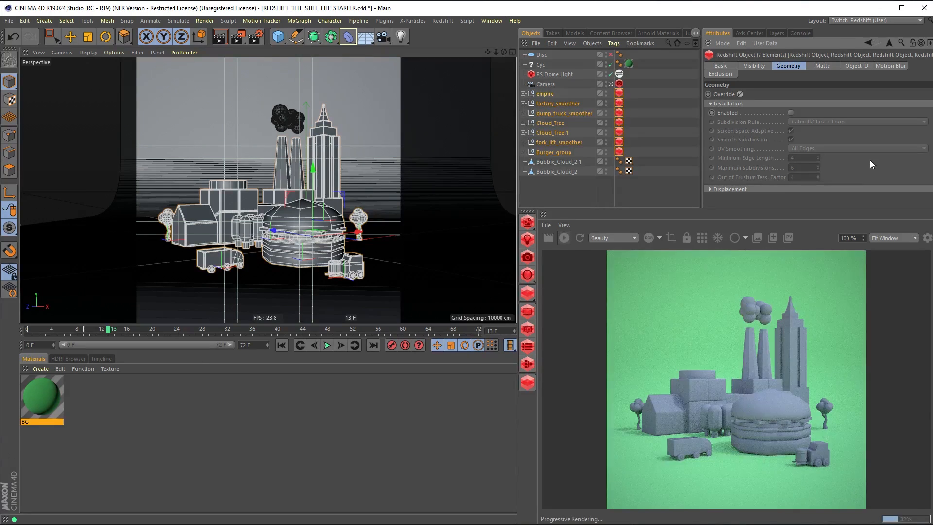
click(792, 112)
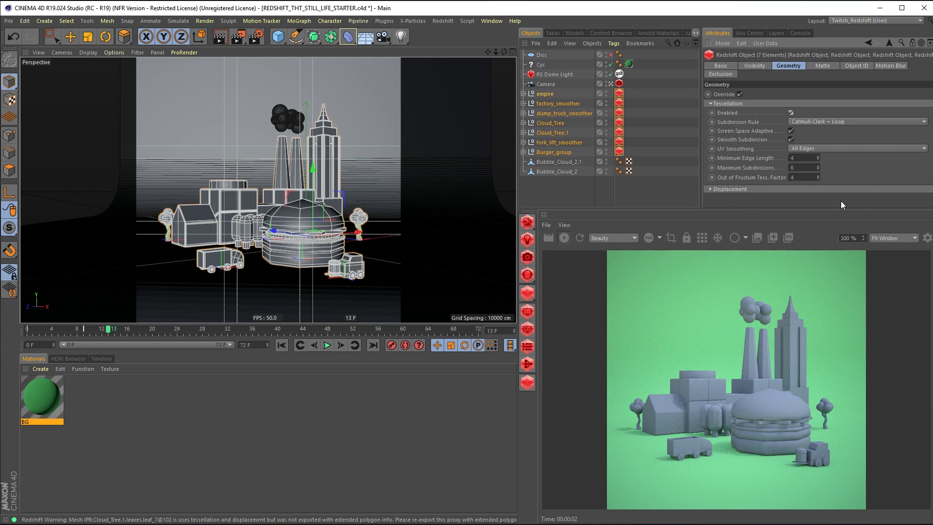
click(578, 237)
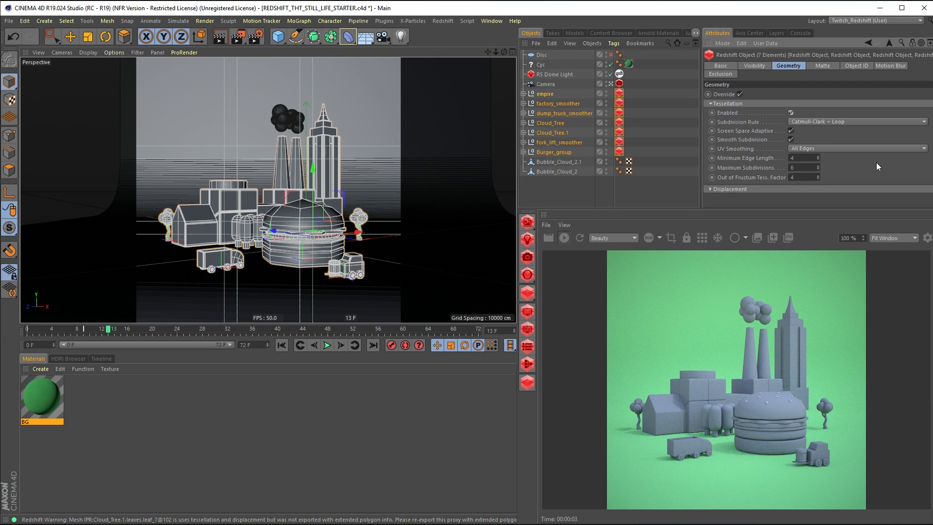
Turn off Screen Space Adaptive for the tessellation, and set Minimum Edge Length to 0 and Maximum Subdivisions to 2
click(791, 131)
text(0)
key(Return)
text(1)
key(Return)
text(2)
key(Return)
Create a new Redshift material and apply it to the seven selected model groups
click(41, 369)
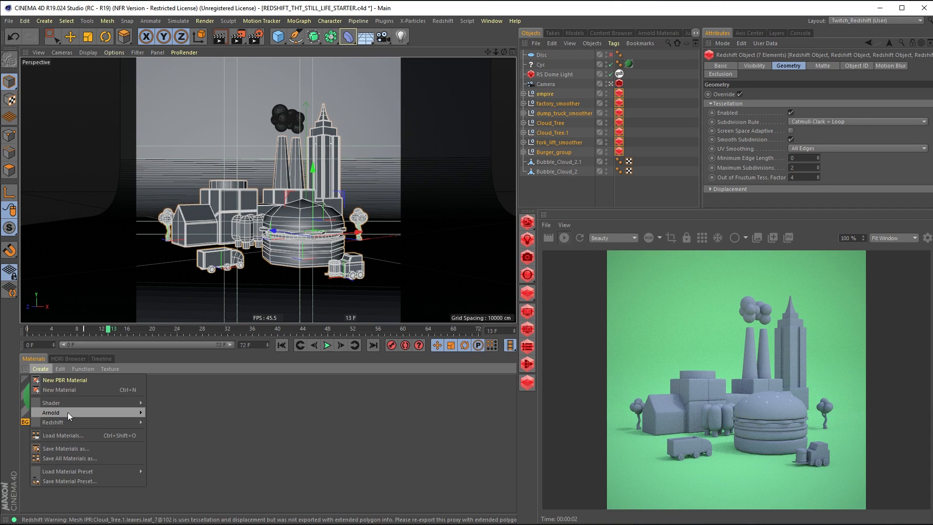
mouse_move(68, 421)
click(181, 414)
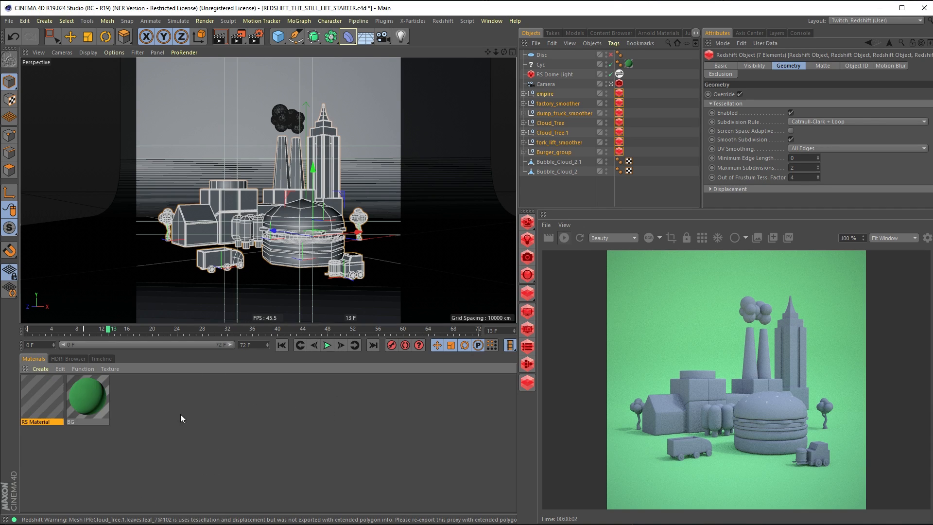
right_click(45, 402)
click(86, 480)
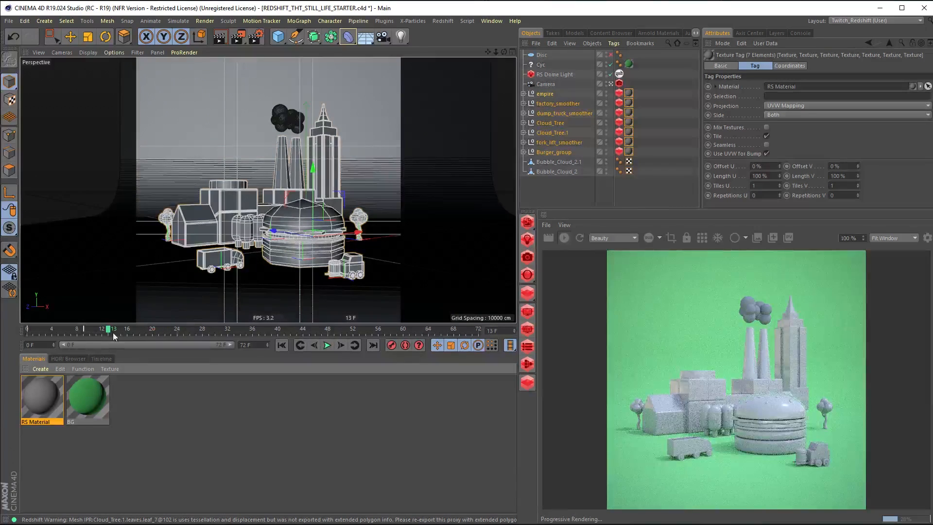
Select the two smoke objects Bubble_Cloud_2.1 and Bubble_Cloud_2
drag(553, 183, 537, 161)
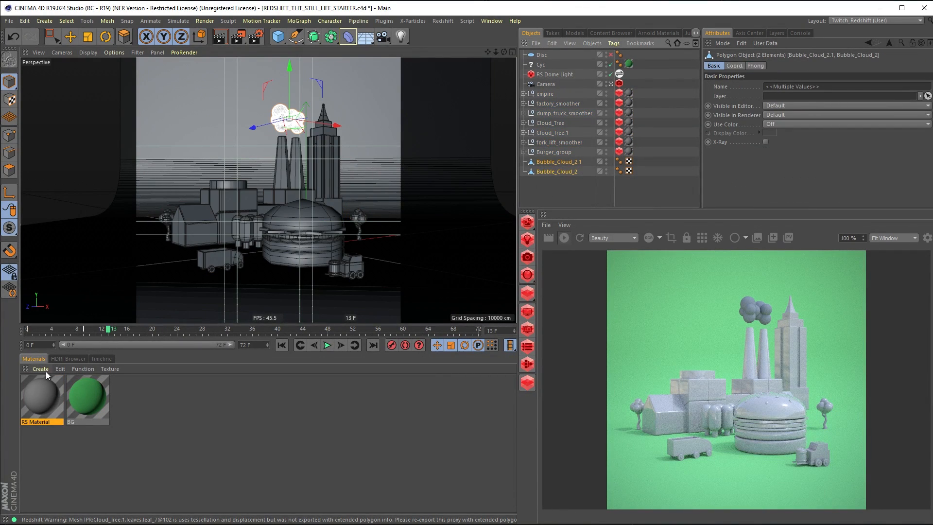
Apply the grey RS Material to the selected Bubble_Cloud_2.1 and Bubble_Cloud_2 objects
right_click(44, 394)
click(91, 475)
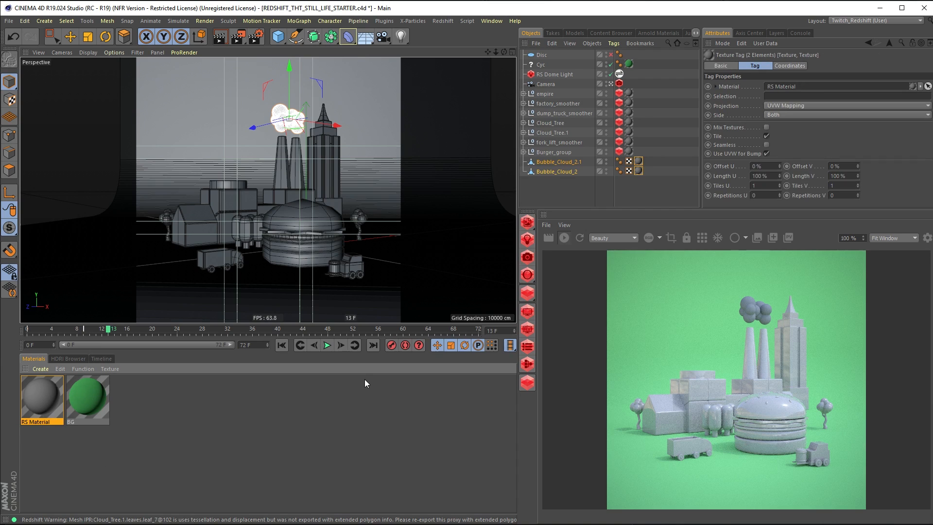
click(235, 429)
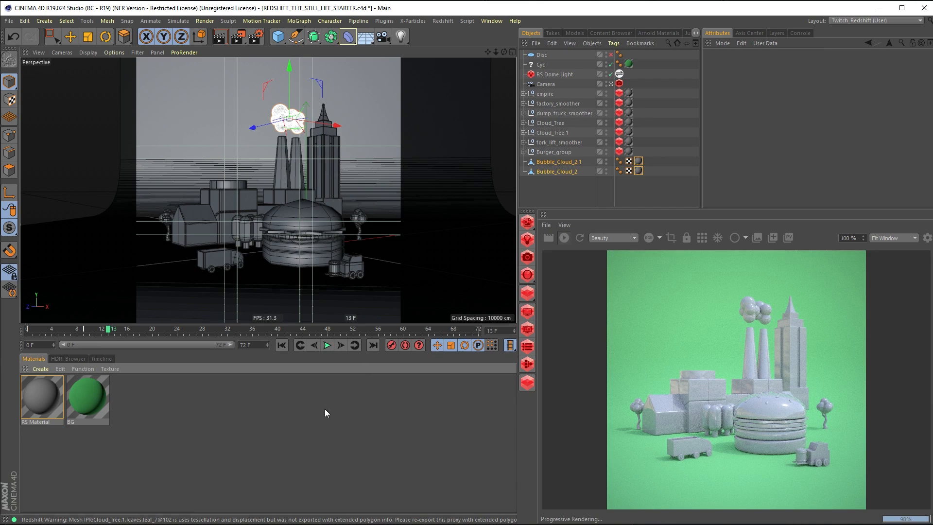
Open RS Material in the Redshift Shader Graph and reposition the graph window and its nodes
double_click(51, 405)
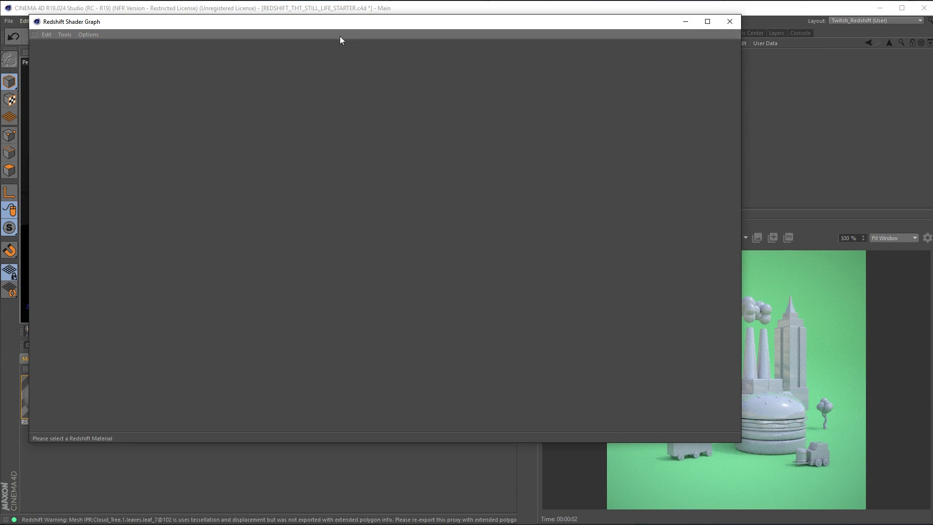
click(24, 399)
click(273, 121)
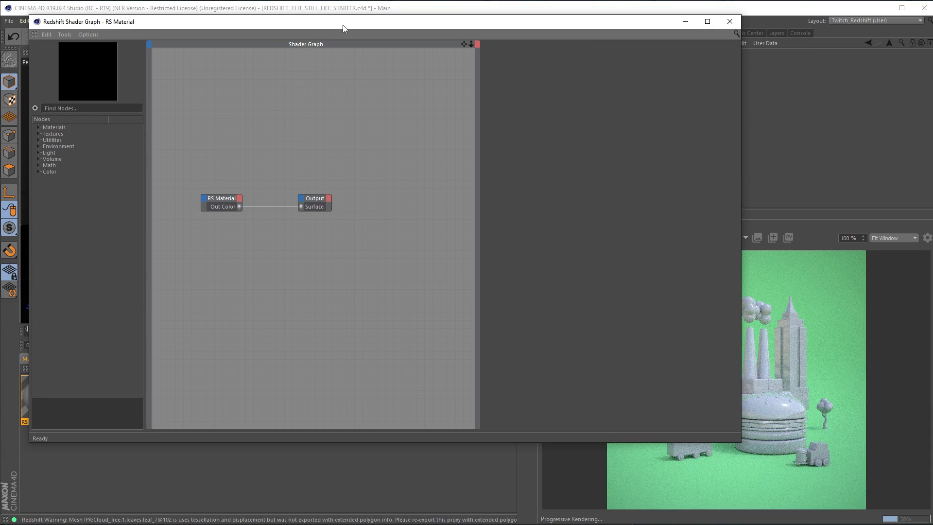
drag(343, 24, 352, 59)
drag(290, 252, 386, 216)
click(375, 168)
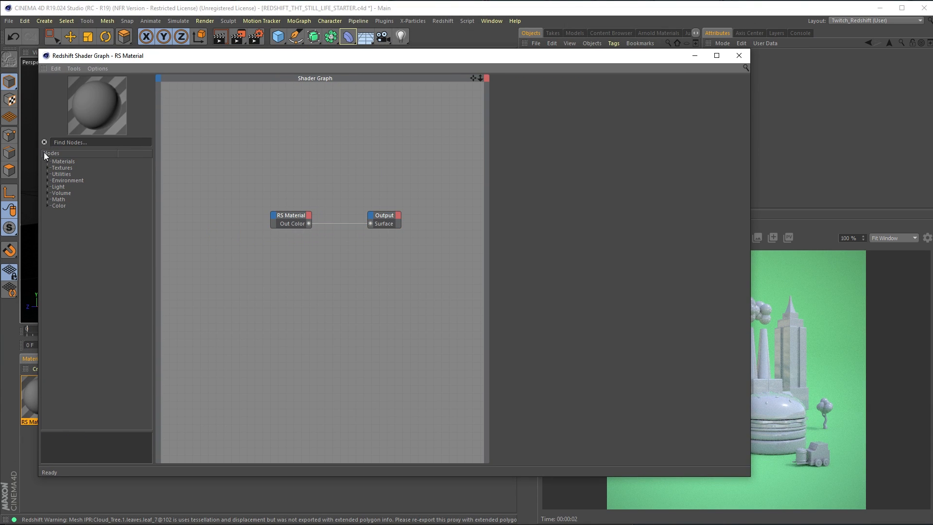
Filter the node list by "tex" and add a Texture node to the graph without loading an image
click(84, 141)
text(tex)
drag(76, 168, 313, 290)
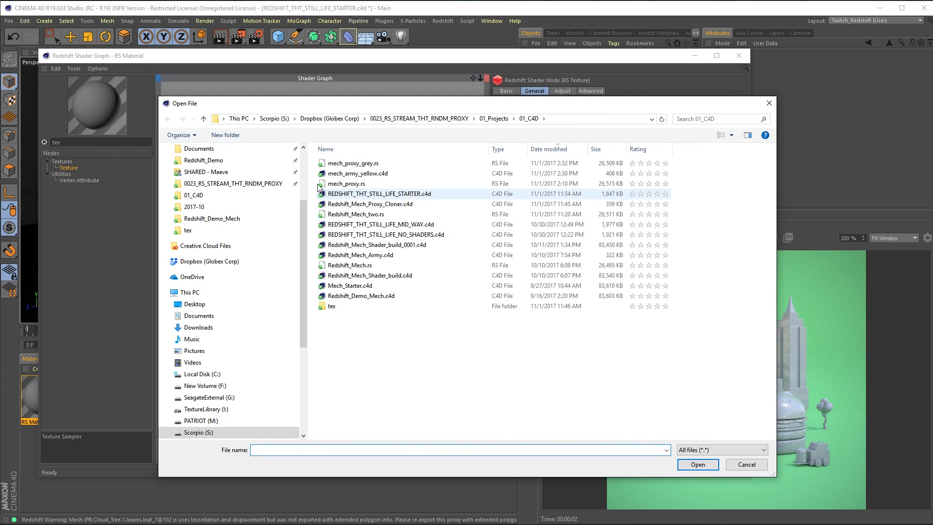
mouse_move(358, 104)
mouse_down()
mouse_move(346, 221)
mouse_move(376, 98)
mouse_up()
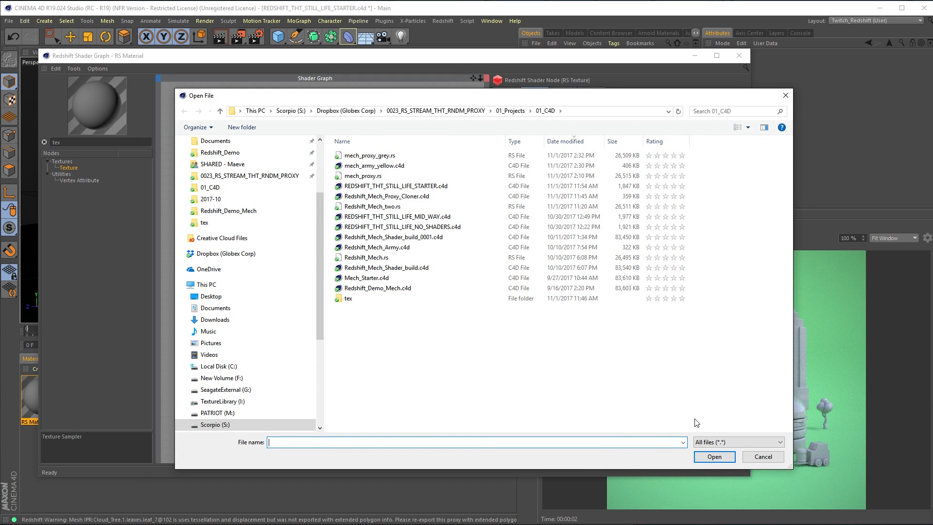
click(763, 457)
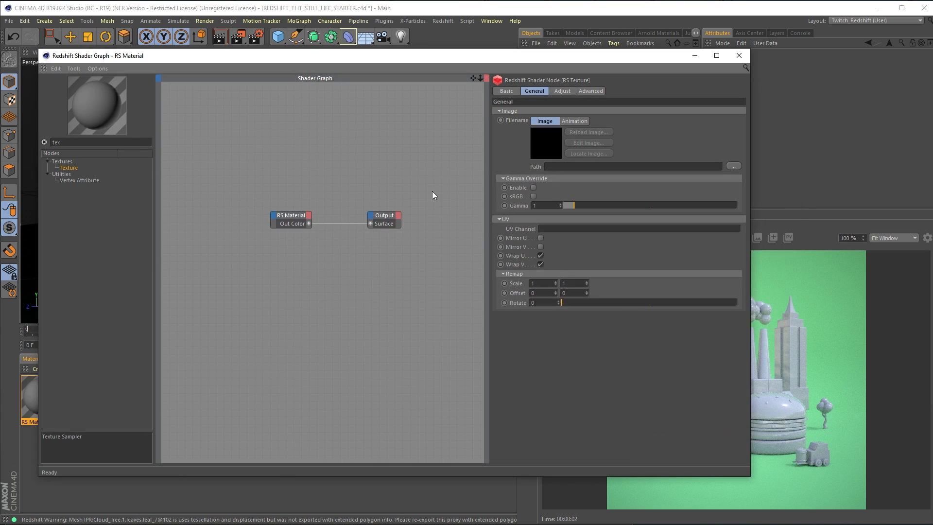
Check the Auto Request Texture Files option and delete the empty Texture node
click(75, 68)
click(75, 68)
click(99, 69)
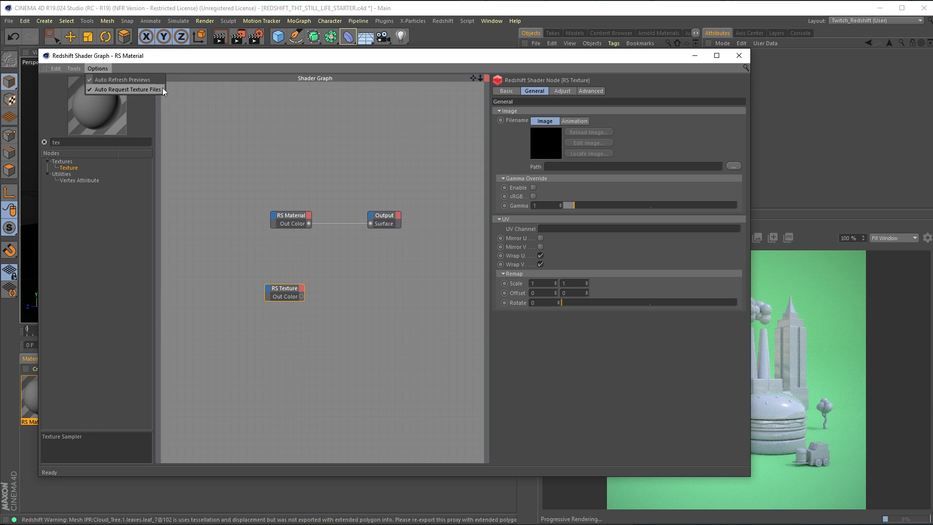
click(100, 89)
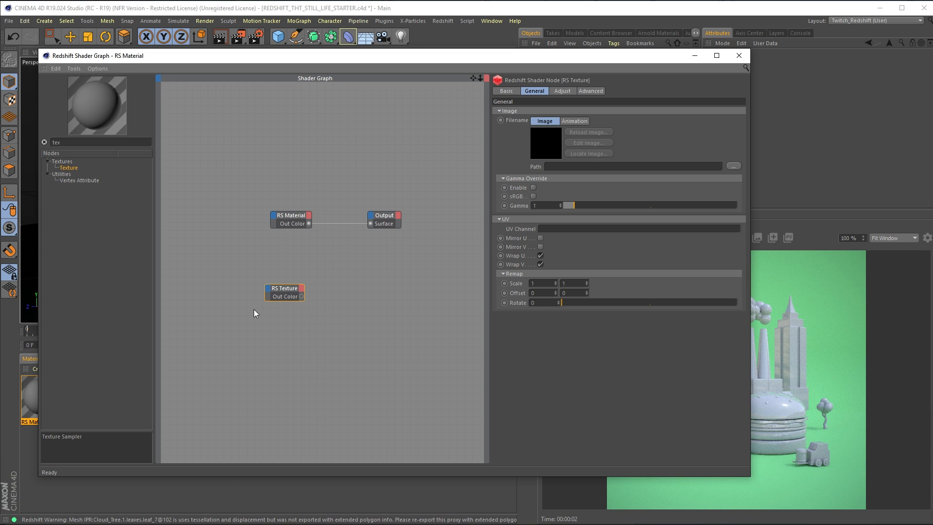
key(Delete)
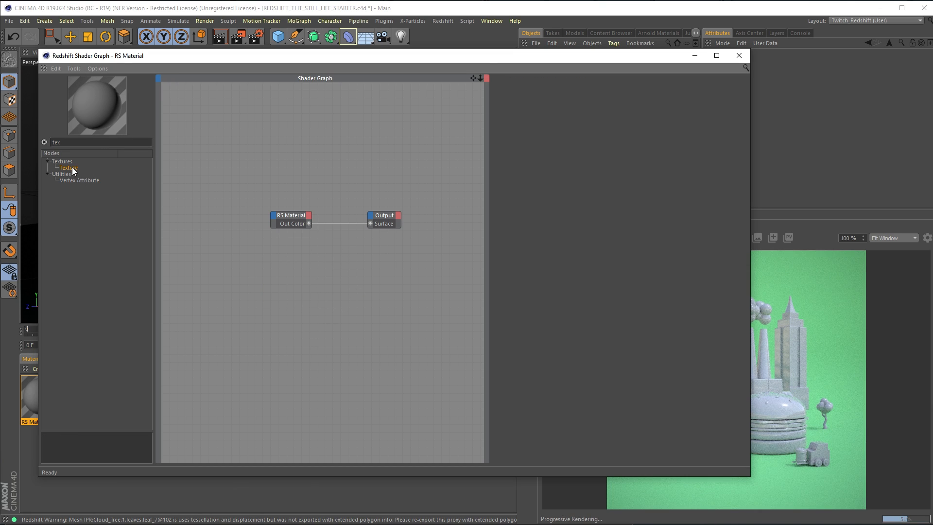
Add a Texture node with PineWood_basecolor_Detailed_02_.jpg from the tex folder and connect it to the Output's Surface
drag(268, 267, 270, 267)
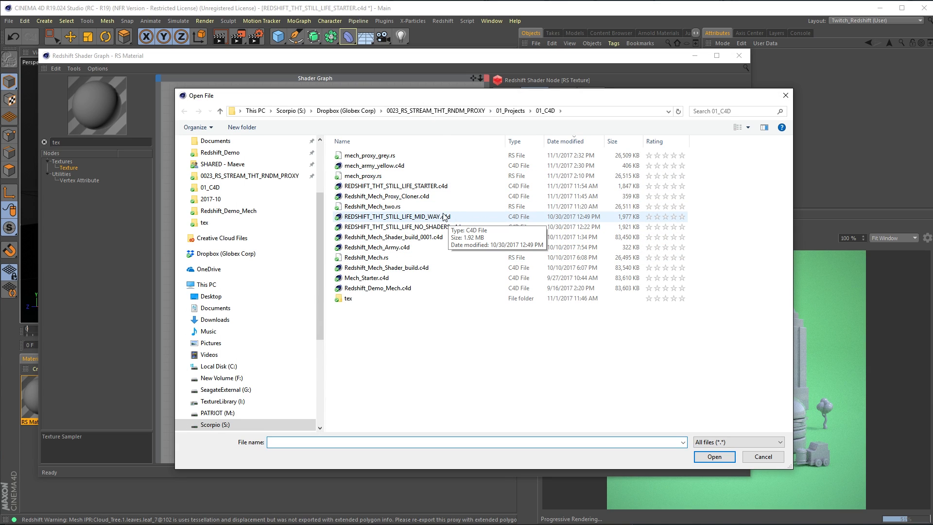
double_click(357, 302)
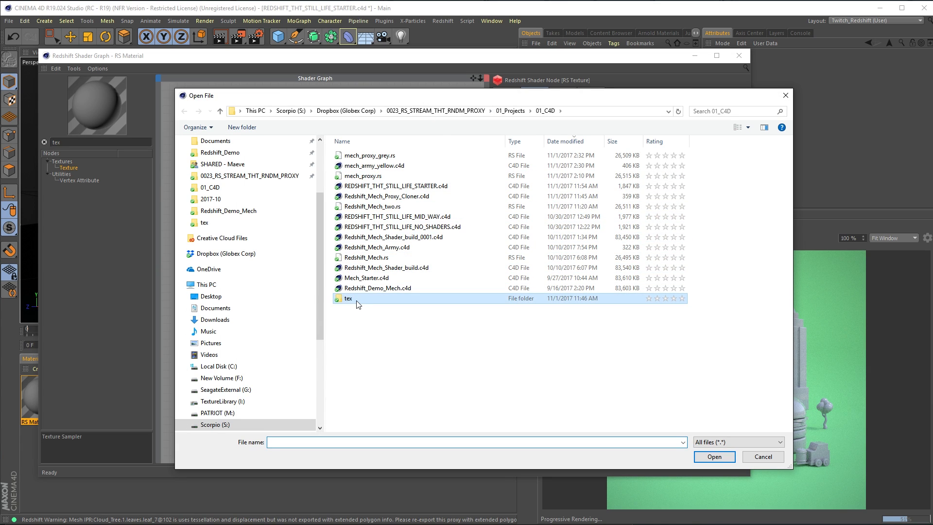
click(600, 159)
click(715, 457)
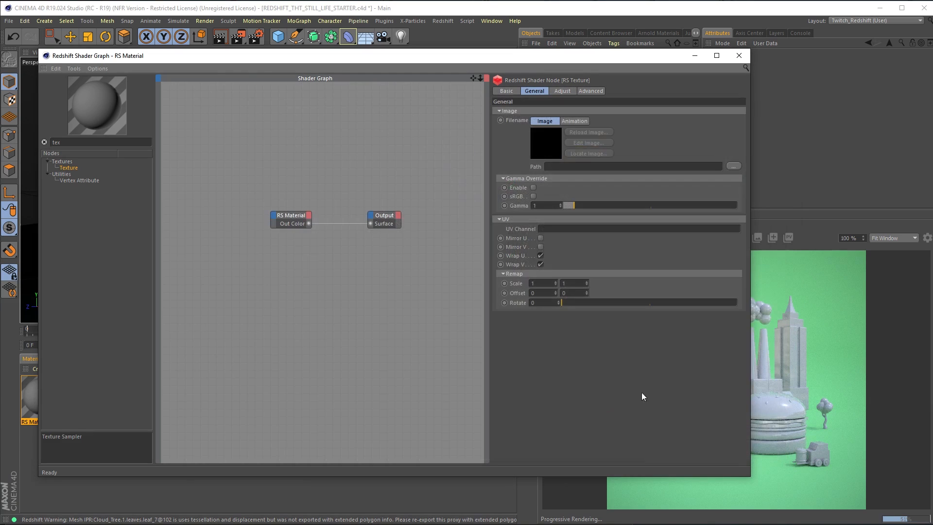
drag(279, 272, 370, 224)
Resize and move the Shader Graph window to uncover the render, and place the texture node lower in the graph
drag(750, 153, 621, 171)
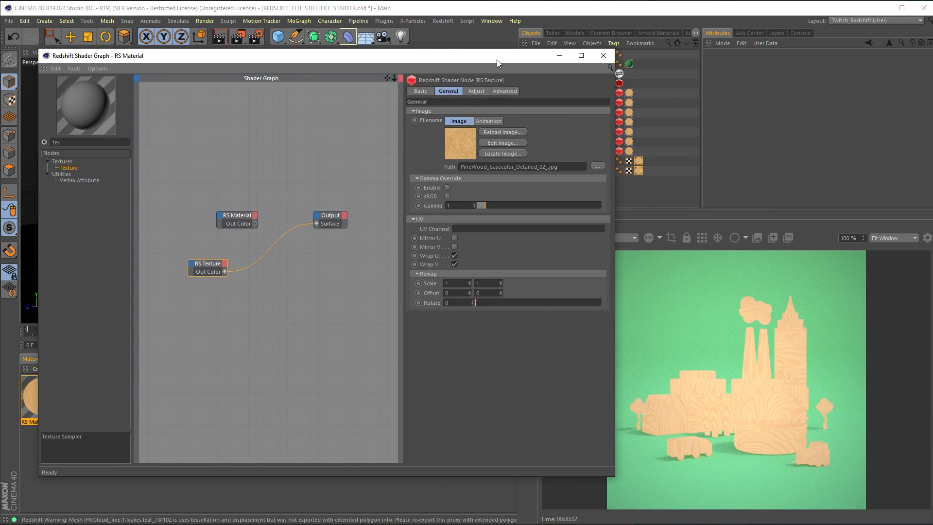
drag(389, 62, 352, 26)
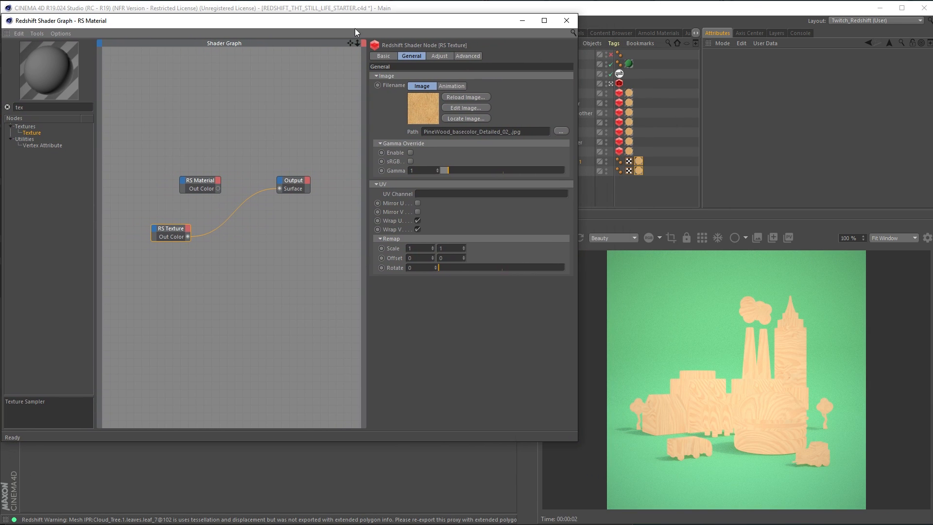
drag(578, 443, 634, 490)
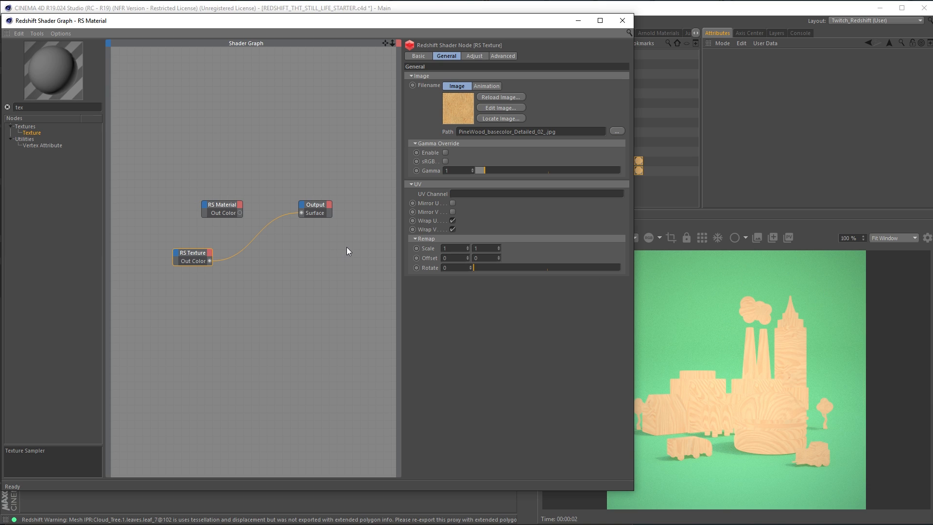
drag(199, 252, 181, 272)
drag(251, 20, 248, 22)
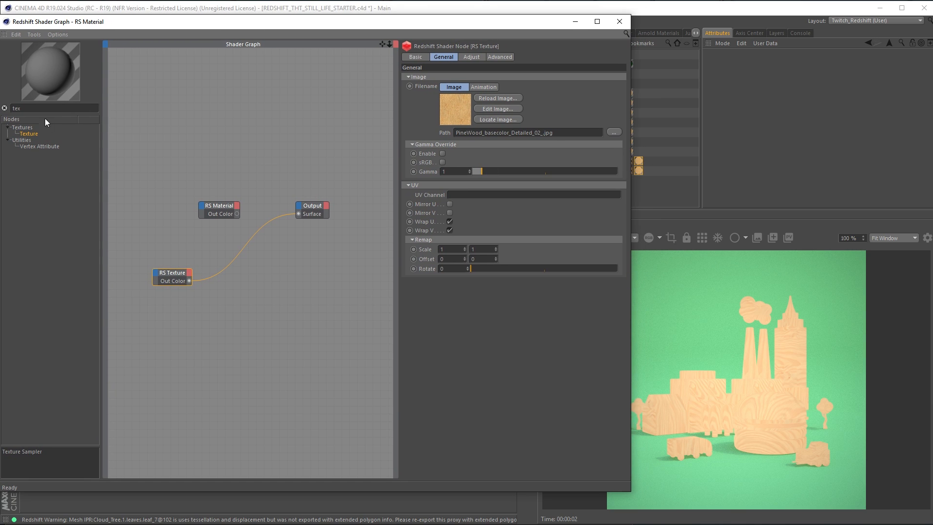
Insert a TriPlanar node, feed the pine wood texture into its Image X input and connect its Out Color to the Output's Surface
double_click(19, 108)
text(trip)
drag(30, 134, 229, 319)
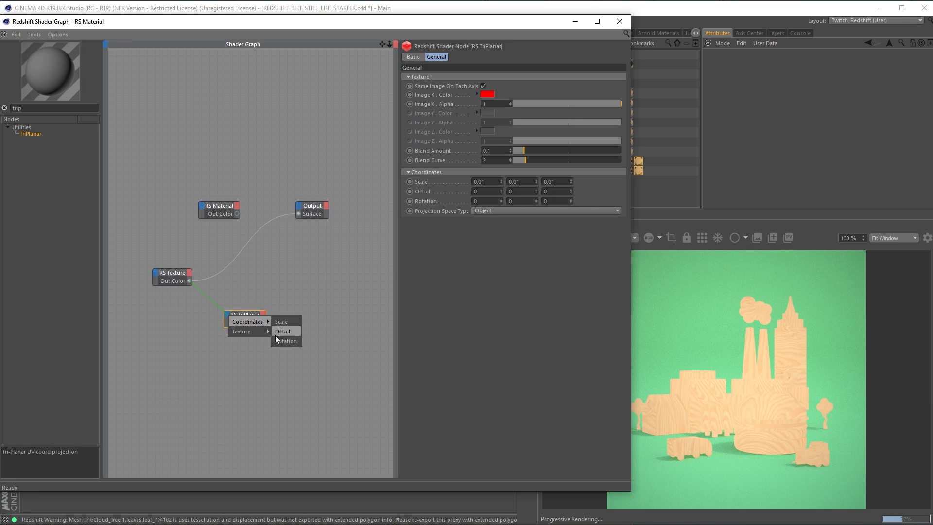
mouse_move(259, 334)
click(287, 330)
click(363, 277)
click(250, 315)
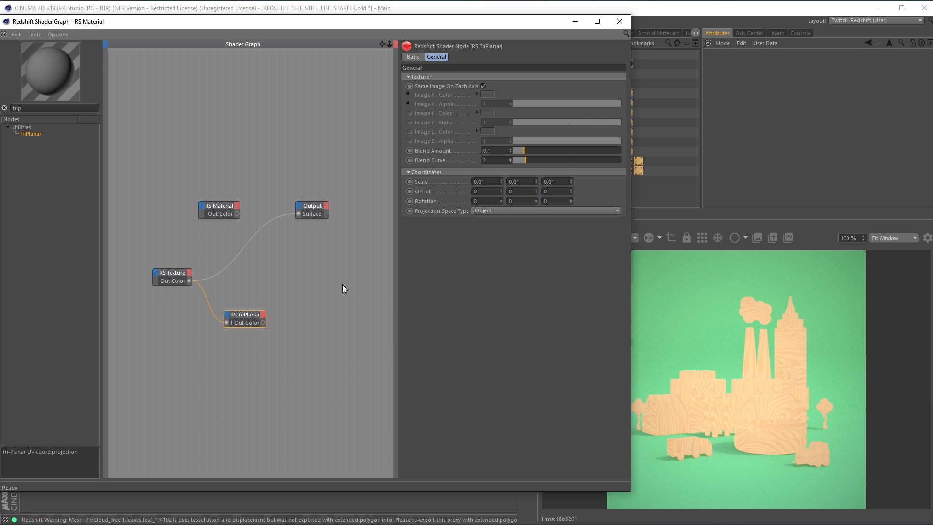
drag(249, 316, 299, 213)
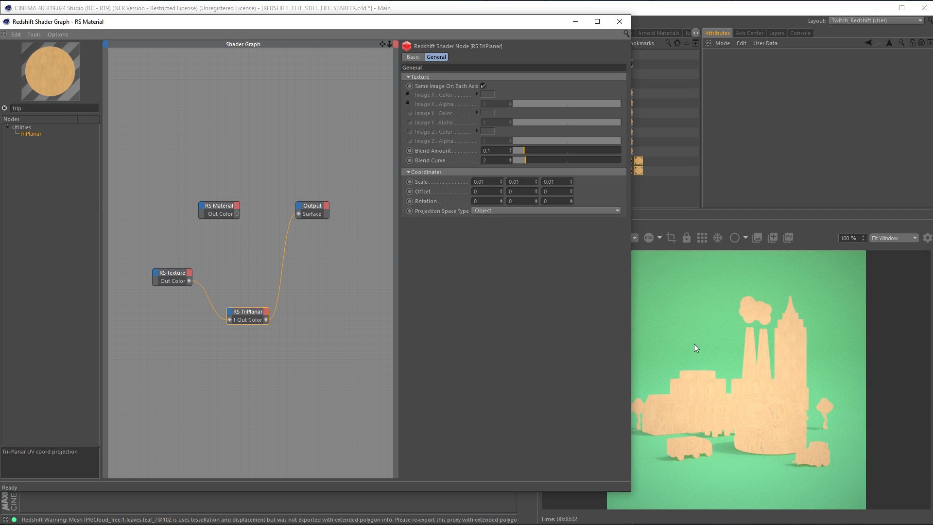
Set the render view to Fixed Scaling at 70% with the zoom at 100%
scroll(731, 397, up, 1)
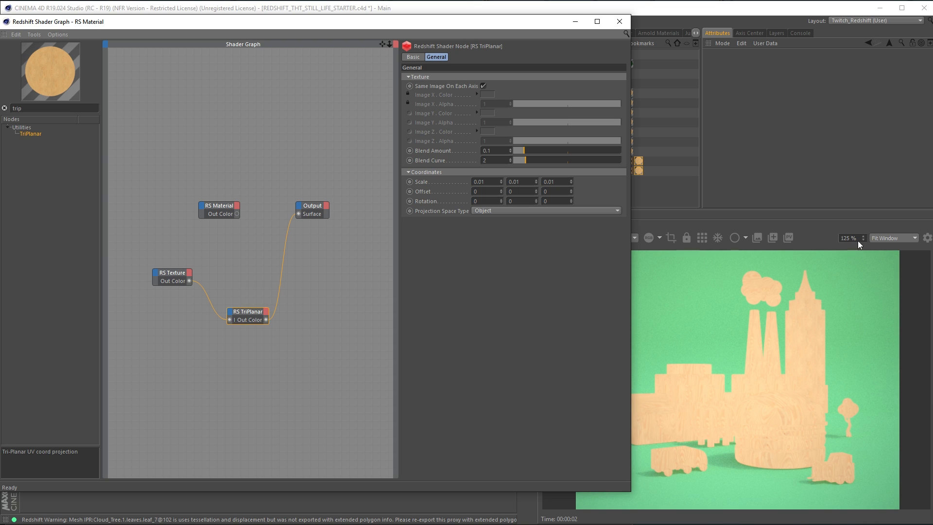
click(898, 236)
click(891, 252)
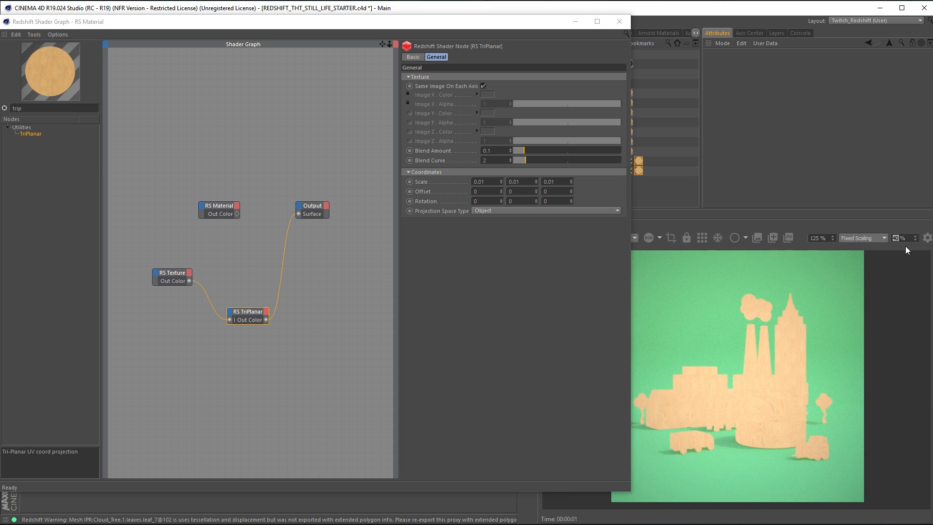
text(70)
key(Return)
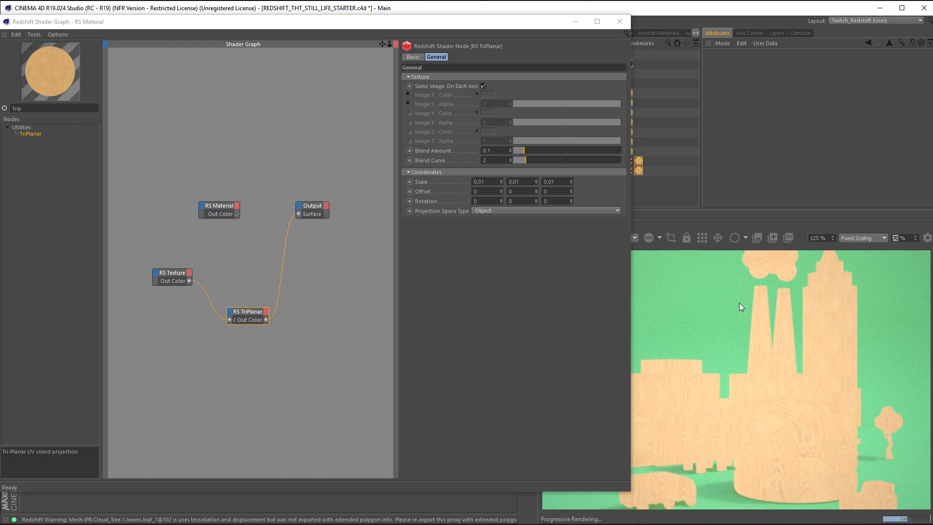
click(815, 238)
text(100)
key(Return)
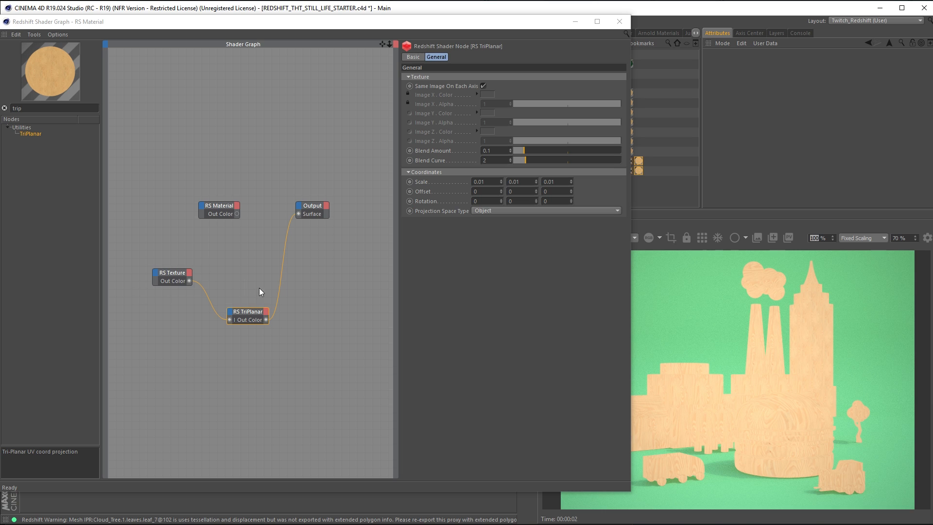
Add a second Texture node loading UV_Grid.jpg and connect it to the TriPlanar node in place of the wood texture
drag(247, 311, 269, 308)
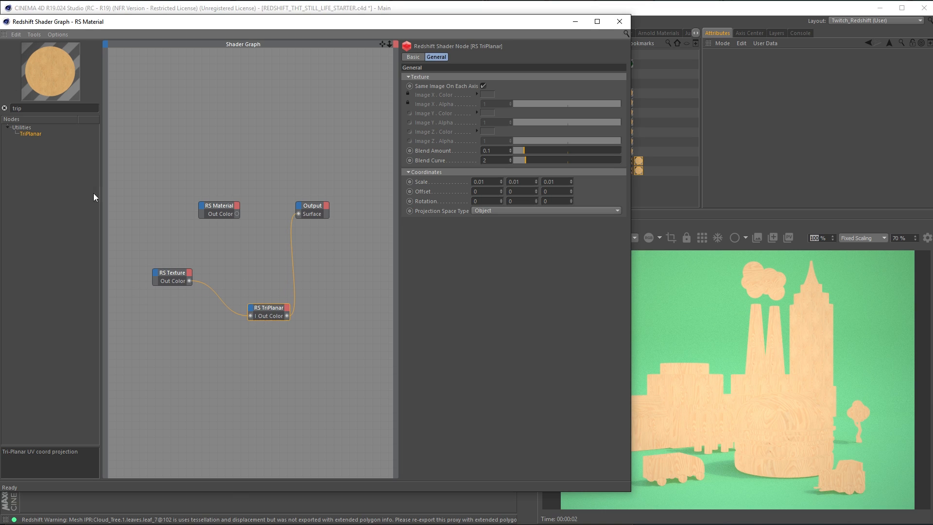
click(4, 108)
text(tex)
drag(26, 135, 163, 357)
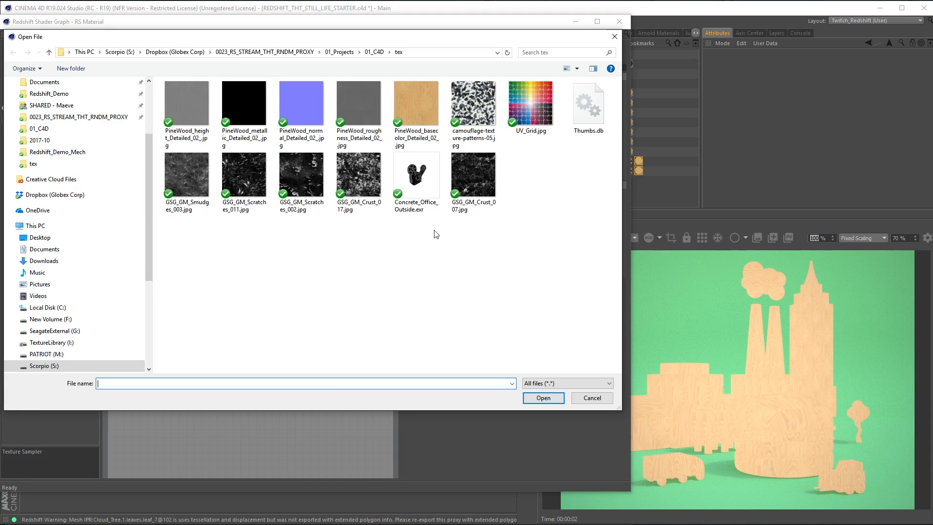
click(522, 105)
click(546, 399)
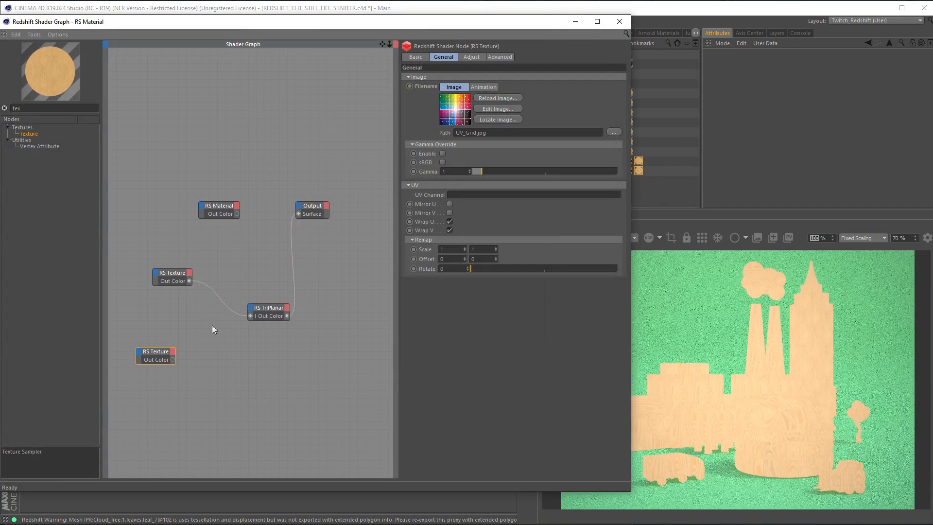
drag(173, 330, 250, 317)
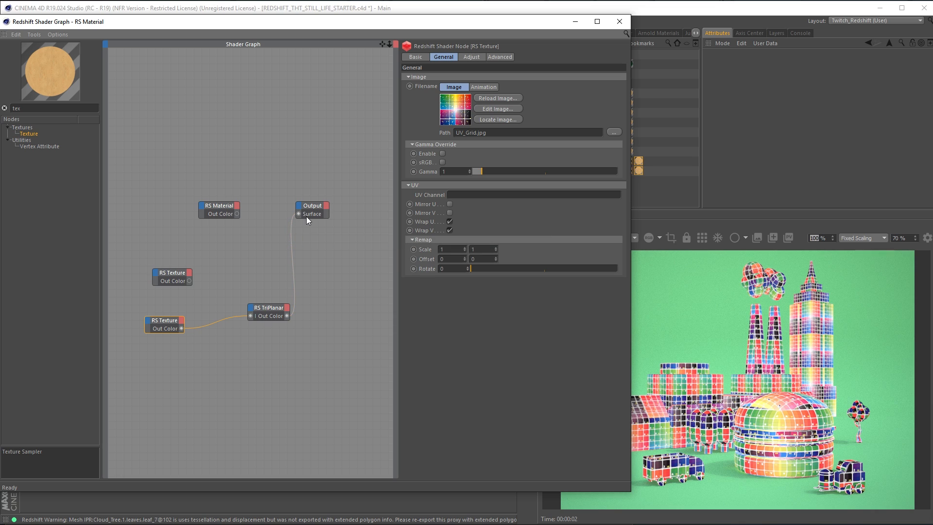
drag(142, 320, 171, 315)
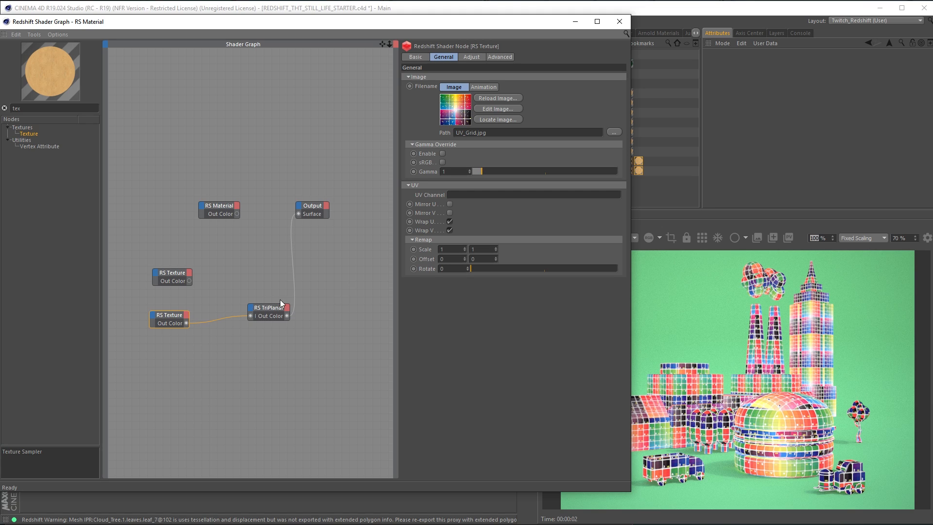
Set the TriPlanar node's coordinate Scale to 0.005 on all three axes
drag(279, 303, 264, 300)
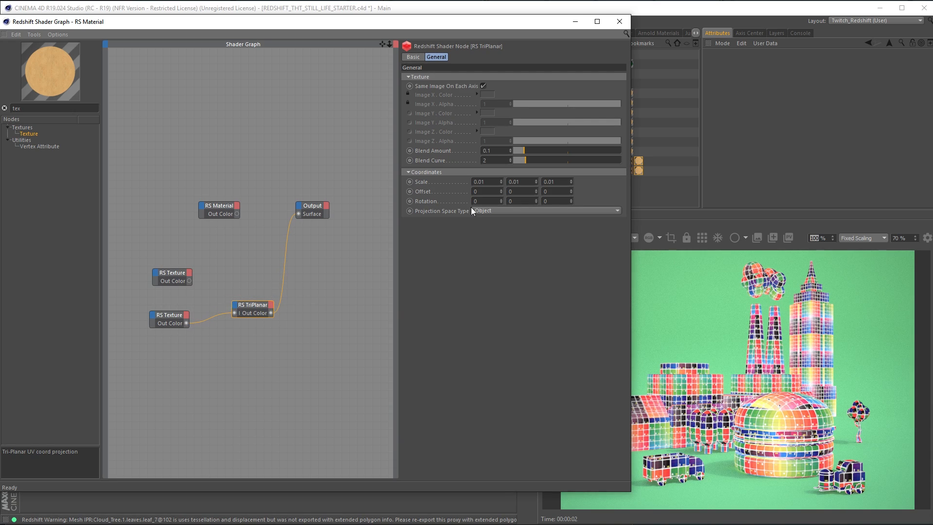
click(491, 183)
text(05)
drag(516, 182, 530, 180)
text(05)
key(Return)
drag(552, 182, 561, 182)
text(05)
key(Return)
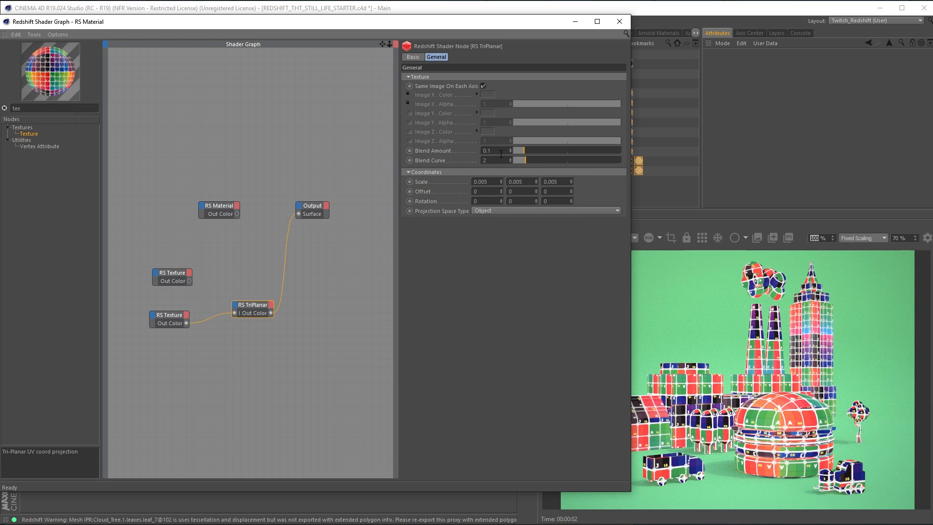
Try a TriPlanar Blend Amount of 0.4, then raise it to 0.65 while inspecting the burger's seams in the render
scroll(781, 436, up, 6)
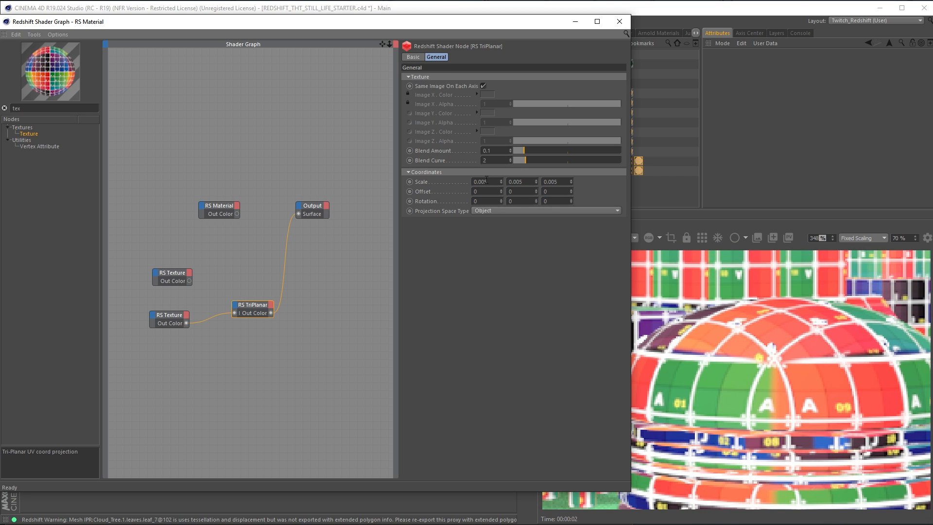
click(496, 152)
text(0.4)
key(Return)
click(490, 150)
key(BackSpace)
text(0.65)
key(Return)
scroll(753, 326, down, 5)
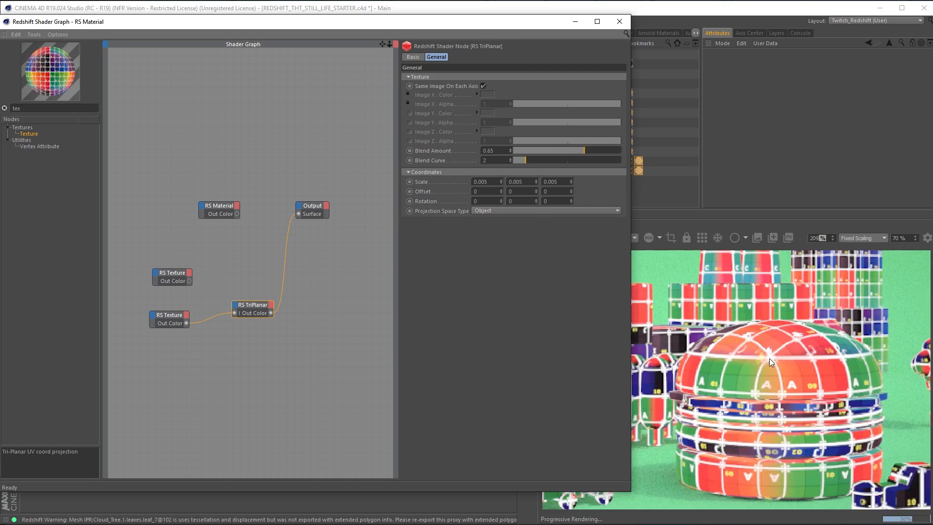
click(783, 383)
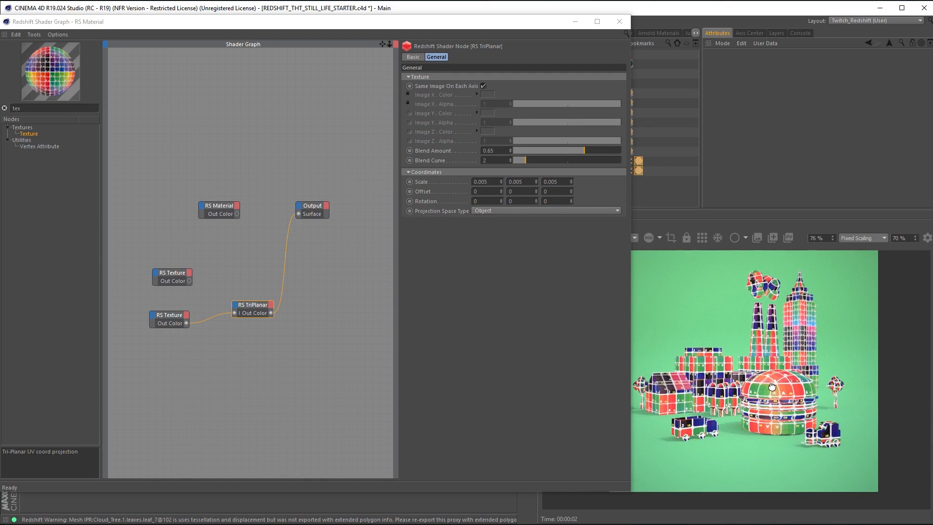
Enlarge the scene in the render view and narrow and reposition the Shader Graph window so it covers less of the render
scroll(745, 383, up, 1)
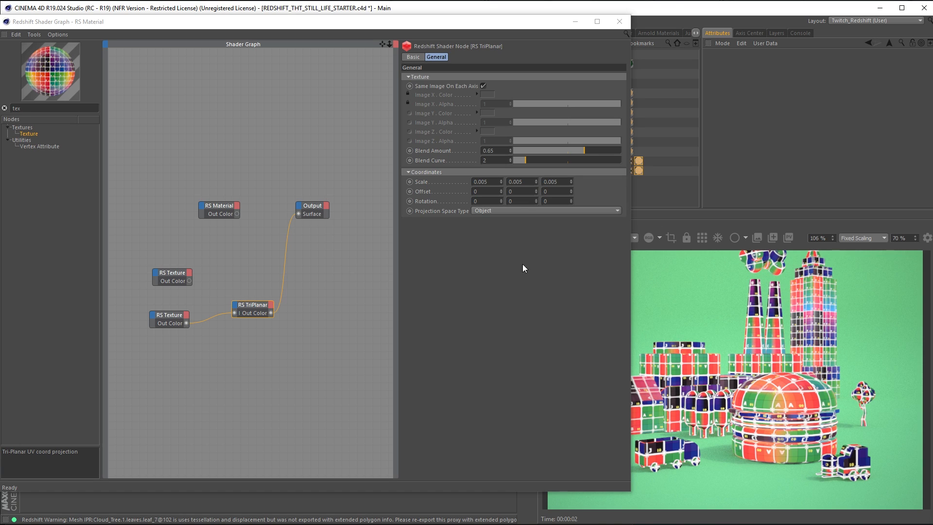
drag(632, 280, 575, 286)
drag(514, 492, 515, 511)
mouse_move(184, 29)
mouse_down()
mouse_move(201, 30)
mouse_move(189, 32)
mouse_up()
Add a Color User Data node to the graph and set its attribute to the object's Geometry ID Color
double_click(22, 110)
text(use)
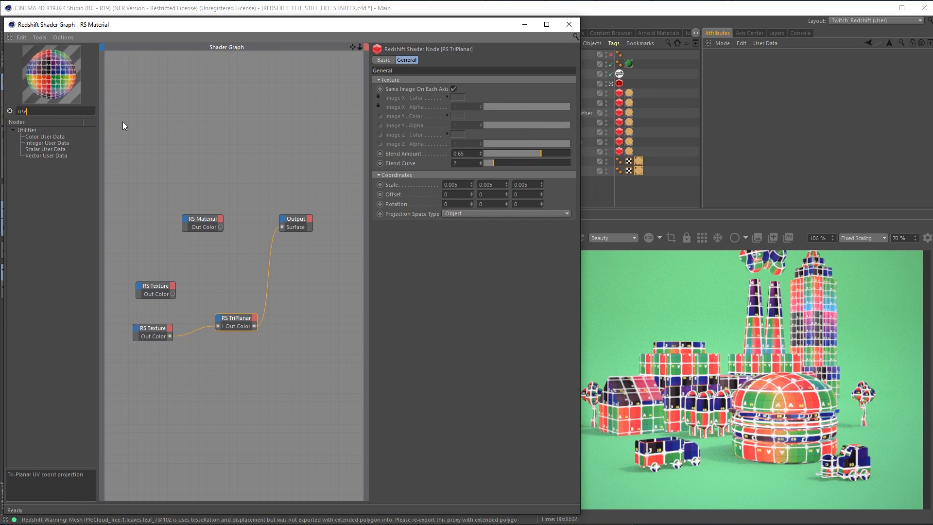
drag(45, 136, 191, 187)
click(571, 81)
mouse_move(590, 104)
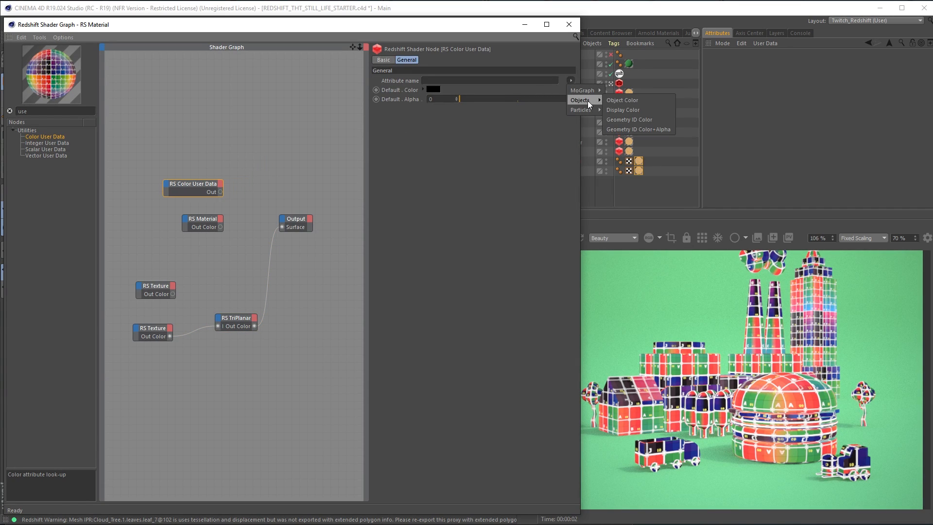
click(634, 119)
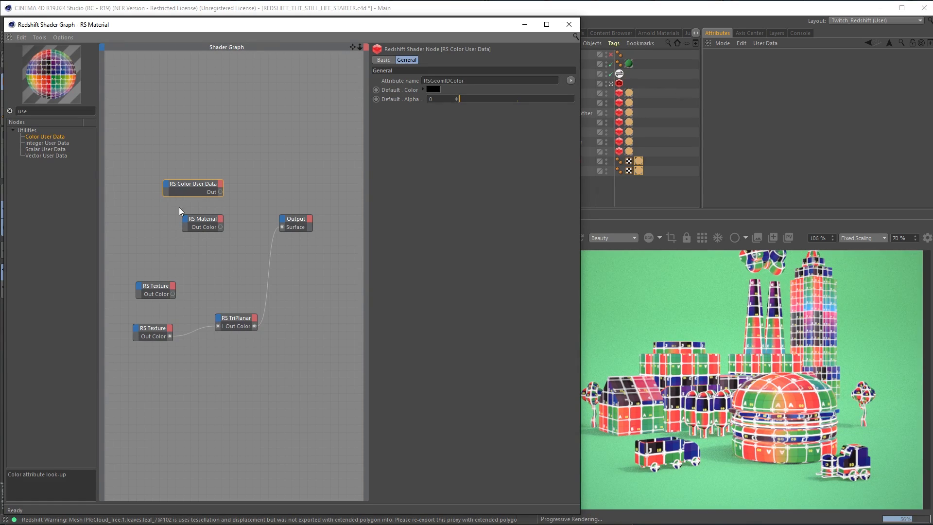
Connect the Color User Data node to the Output's Surface and move it away from the RS Material node
click(219, 186)
click(228, 194)
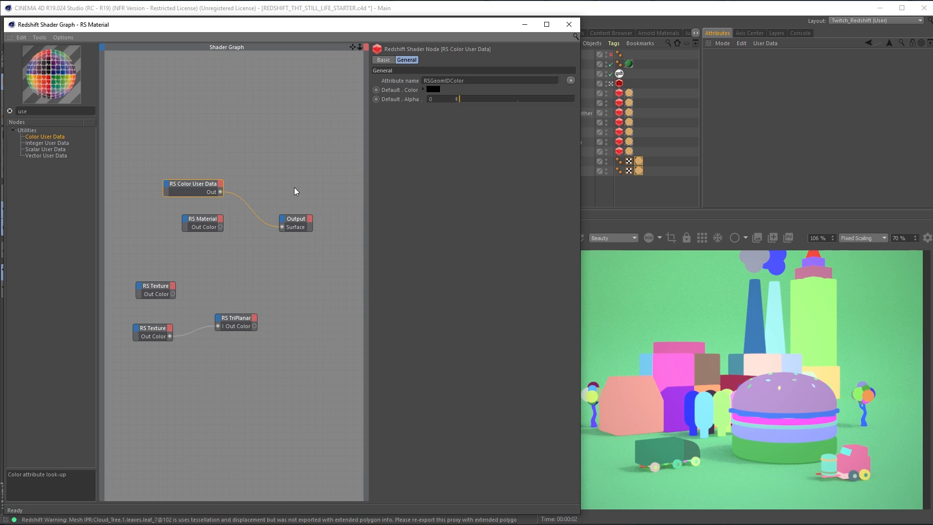
drag(208, 182, 197, 179)
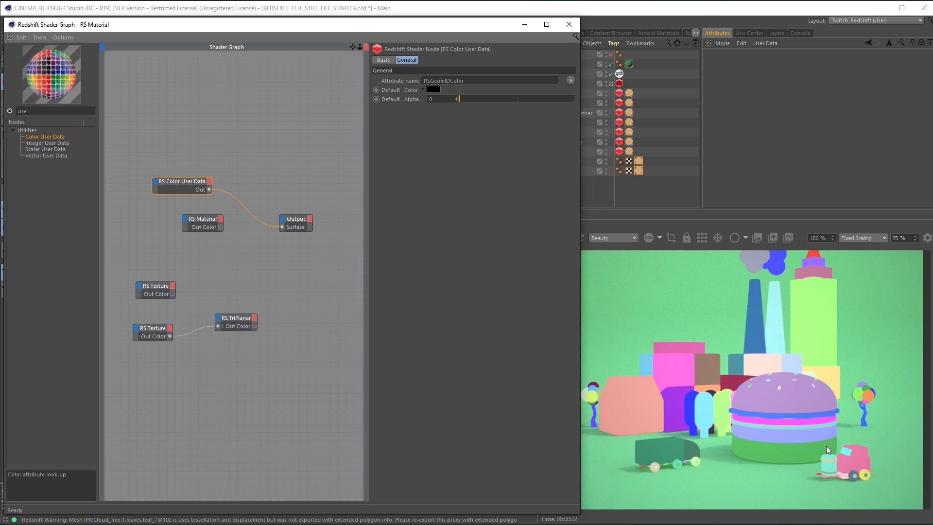
drag(192, 183, 188, 178)
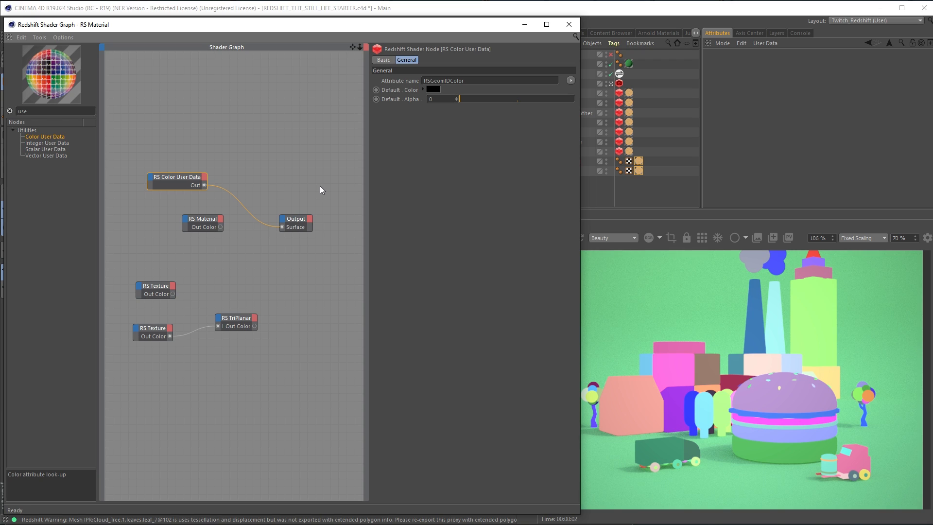
Insert a Ramp node between Color User Data and Output, and set its Source to Alt
double_click(41, 115)
text(ram)
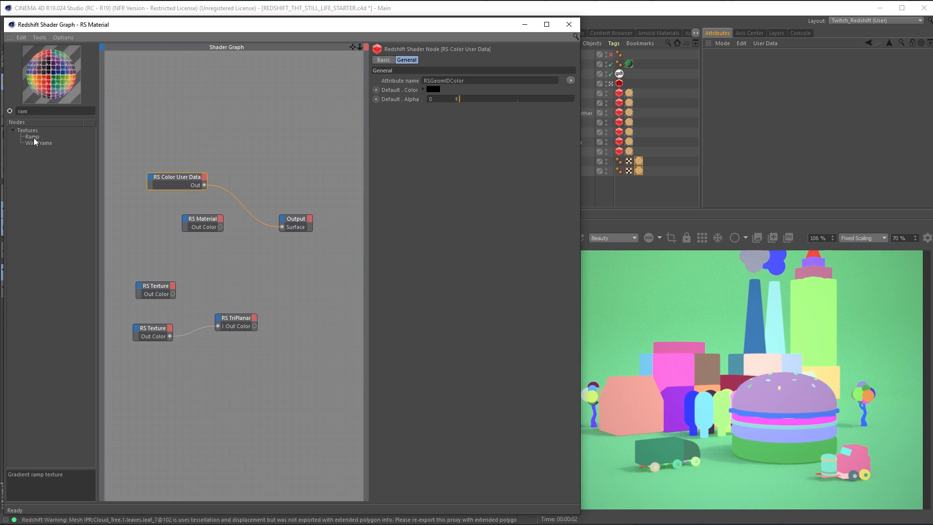
drag(32, 136, 260, 170)
drag(204, 185, 282, 227)
click(297, 169)
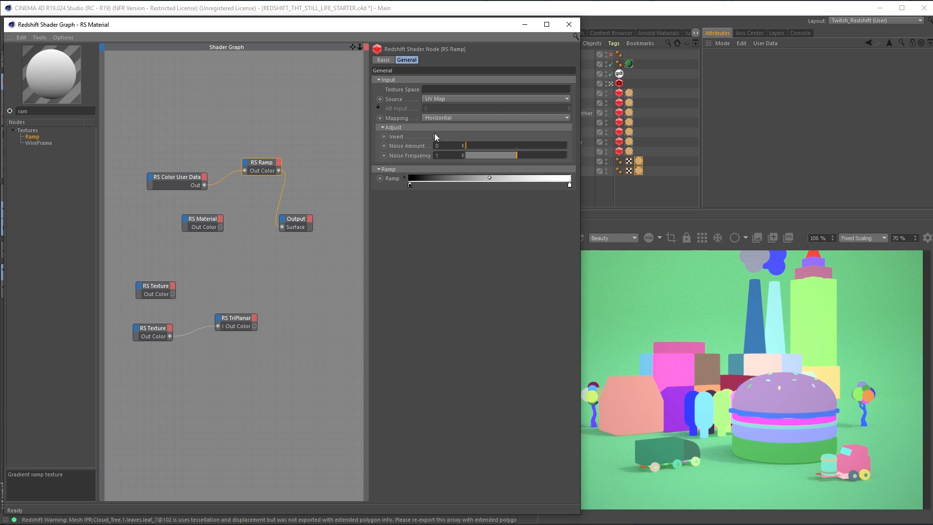
click(444, 97)
click(444, 103)
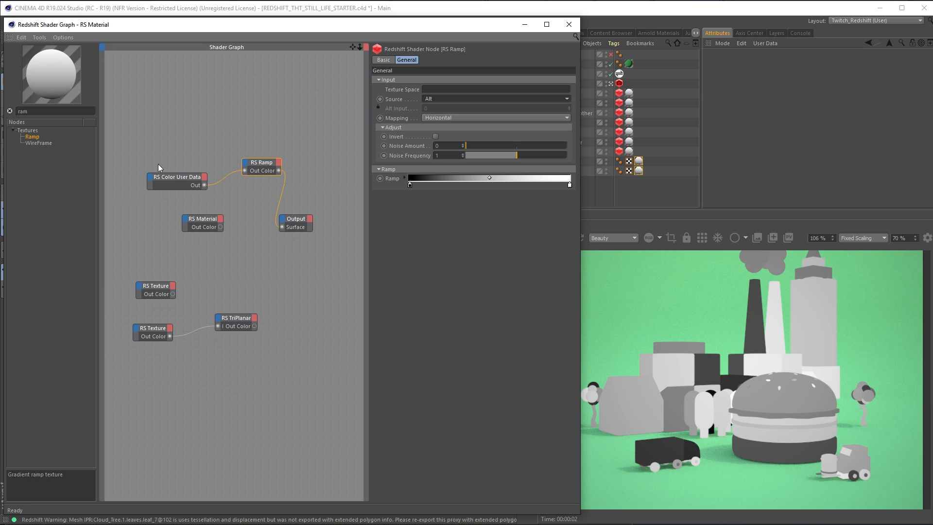
Tidy the node layout and add a Change Range node with the Ramp's color connected to its Input
drag(179, 178, 149, 145)
drag(265, 166, 222, 150)
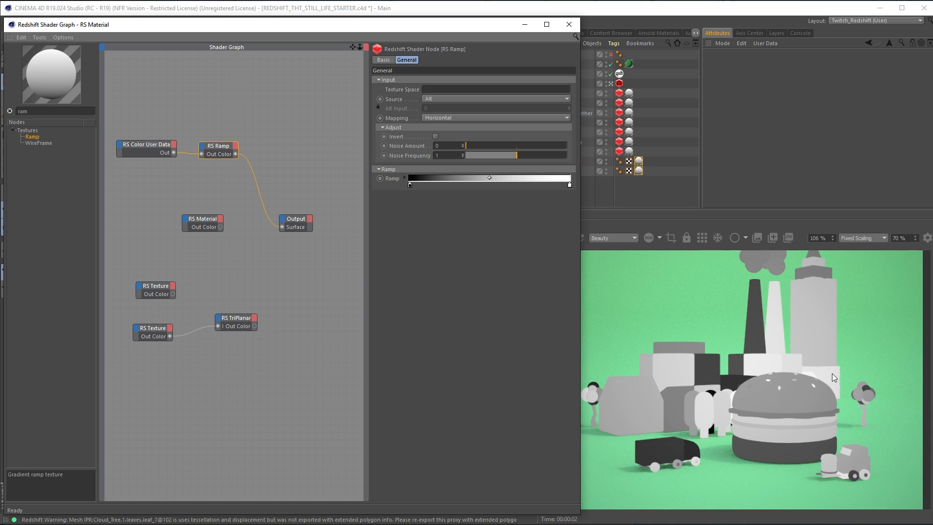
drag(298, 226, 307, 240)
drag(55, 115, 1, 116)
text(range)
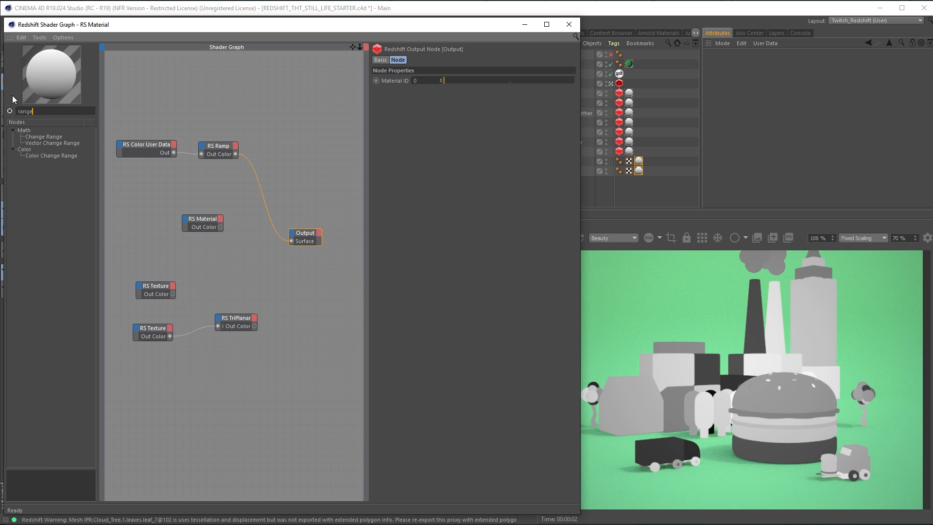
drag(277, 160, 306, 145)
click(241, 319)
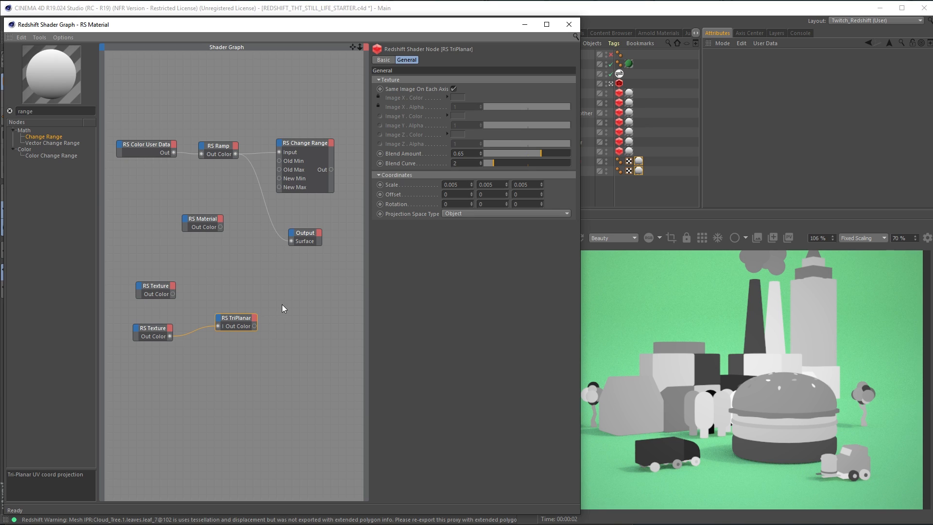
drag(242, 321, 255, 328)
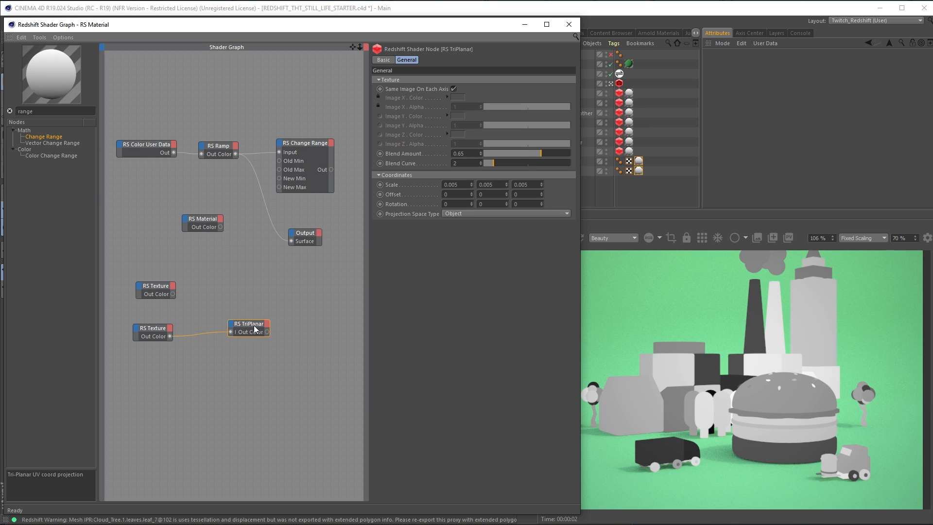
Set the Change Range node's New Range Max to 150
click(306, 146)
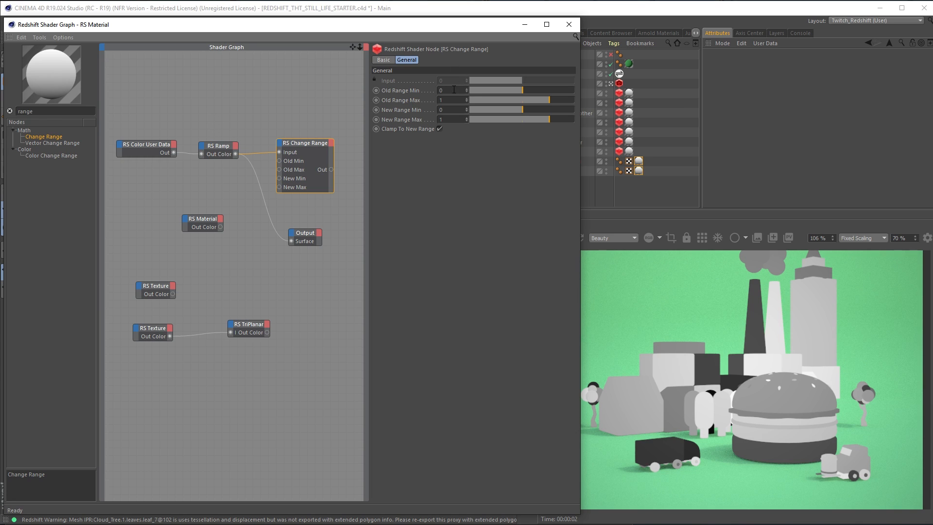
click(453, 119)
text(150)
key(Return)
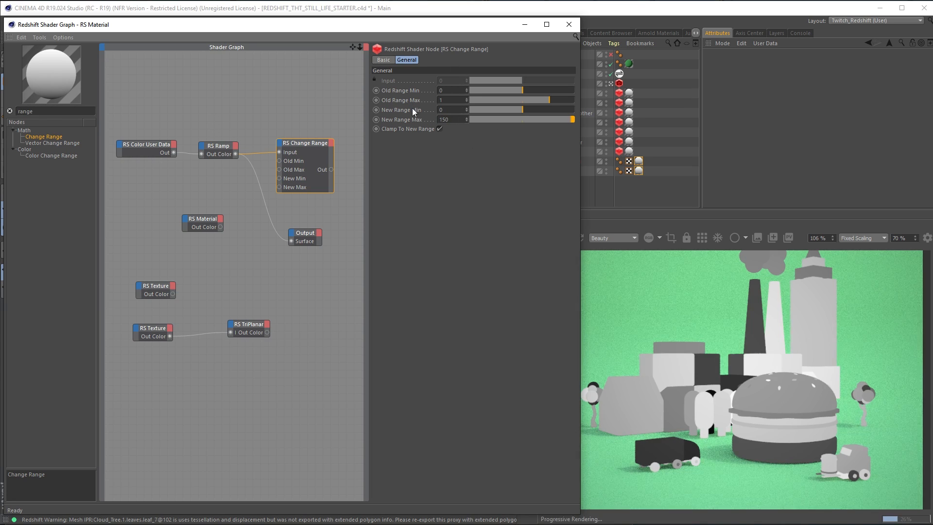
Connect Change Range to the TriPlanar's Offset and TriPlanar to the Output's Surface, placing Output beside the TriPlanar node
drag(331, 170, 234, 330)
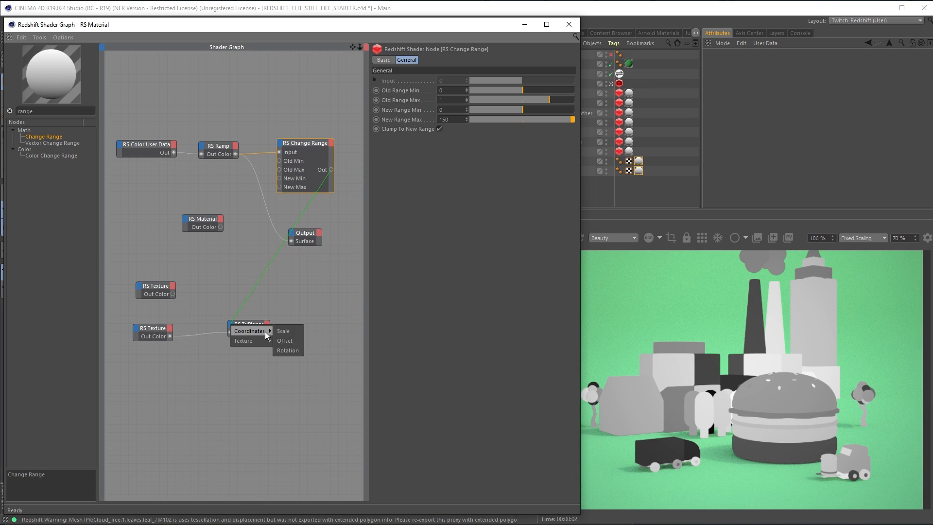
click(285, 341)
drag(262, 329, 267, 328)
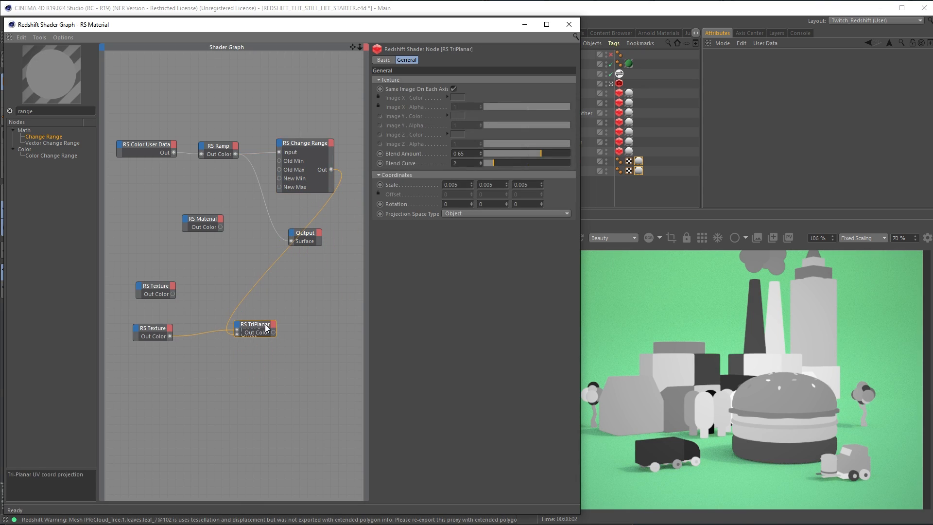
drag(261, 326, 292, 241)
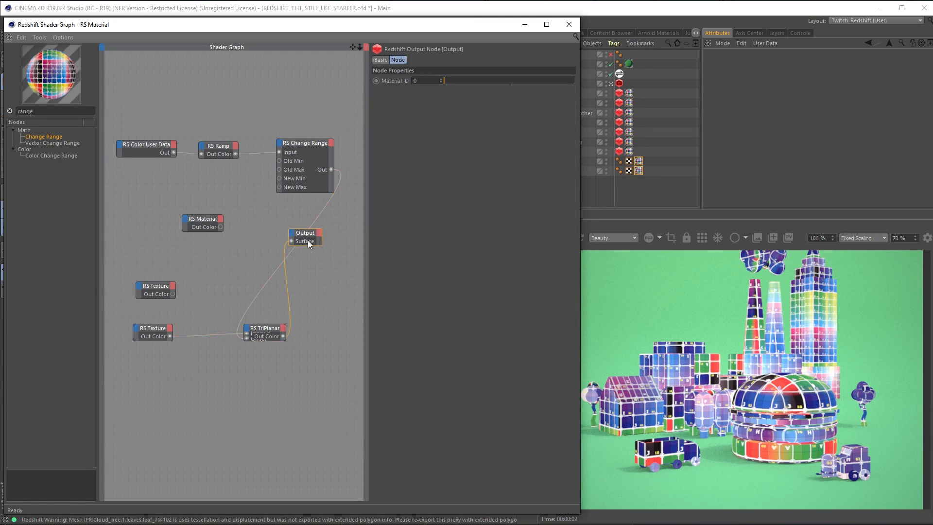
drag(308, 240, 338, 332)
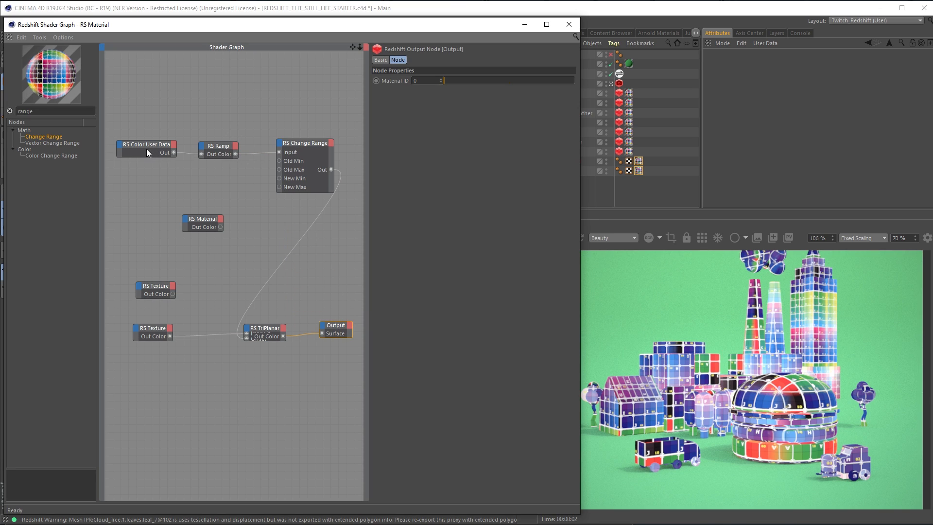
Disconnect Change Range from the TriPlanar's Offset and send the render to the Picture Viewer for comparison
drag(237, 336, 245, 317)
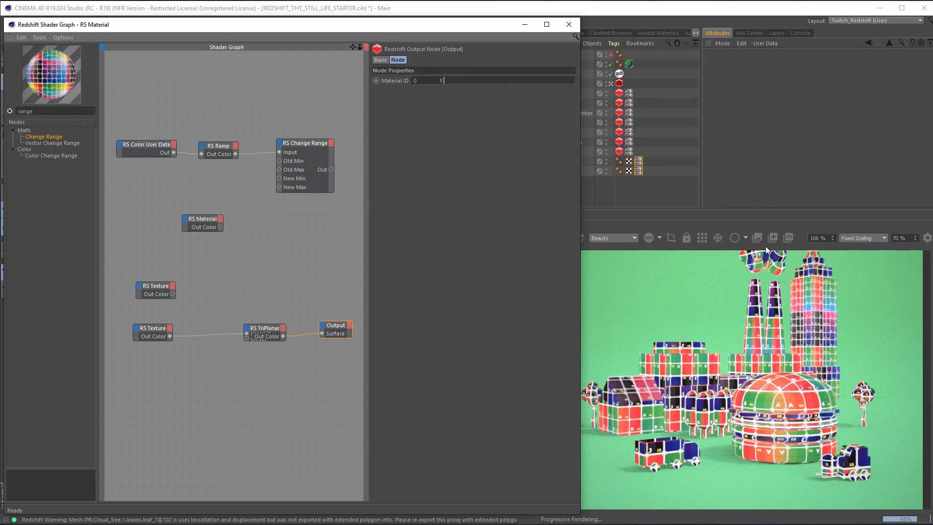
click(788, 238)
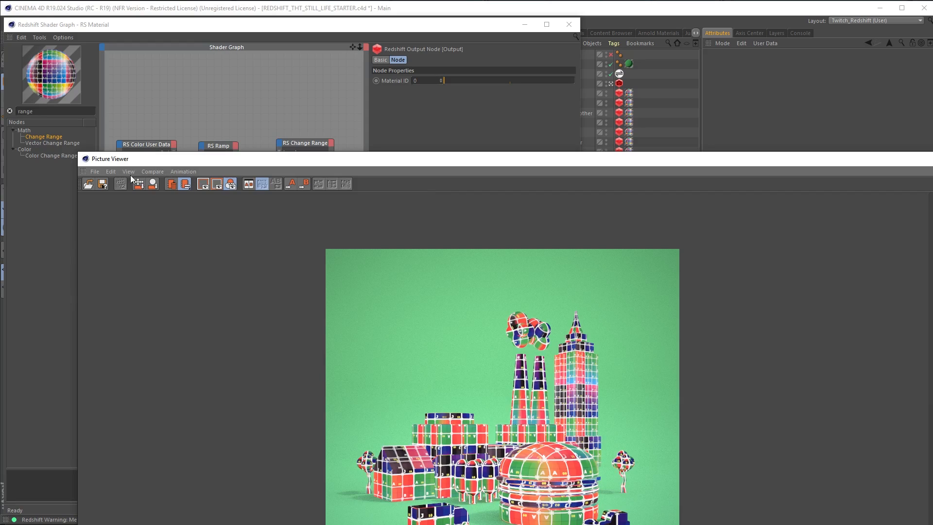
drag(82, 157, 399, 123)
click(515, 236)
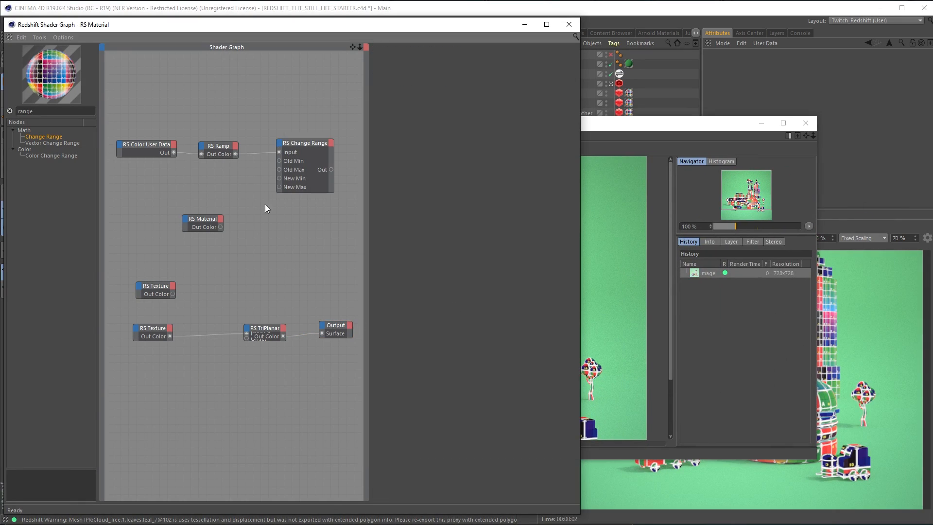
Reconnect Change Range to the TriPlanar's Offset and send a second render to the Picture Viewer
click(312, 145)
drag(339, 262, 246, 337)
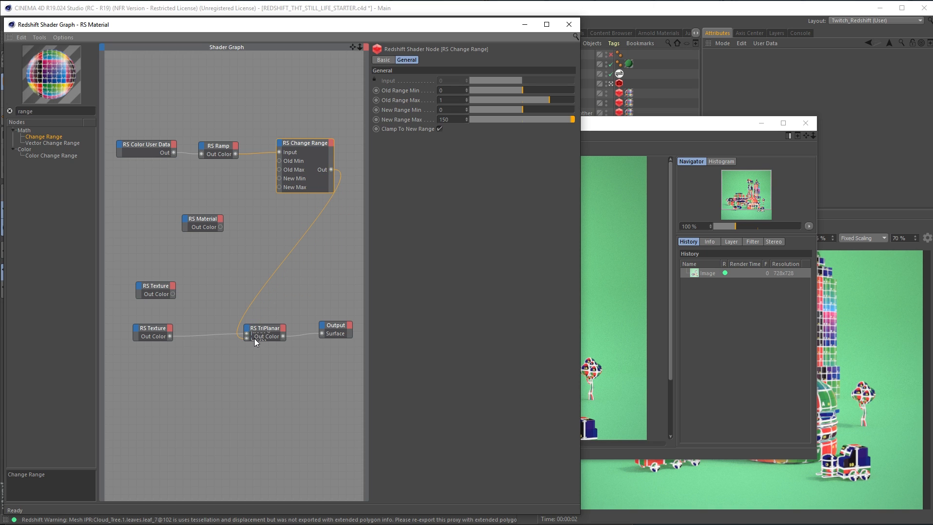
drag(699, 127, 525, 117)
click(788, 237)
Compare the renders with and without the offset by switching between the two history images, and close the Picture Viewer
click(572, 264)
click(567, 273)
click(564, 265)
click(565, 270)
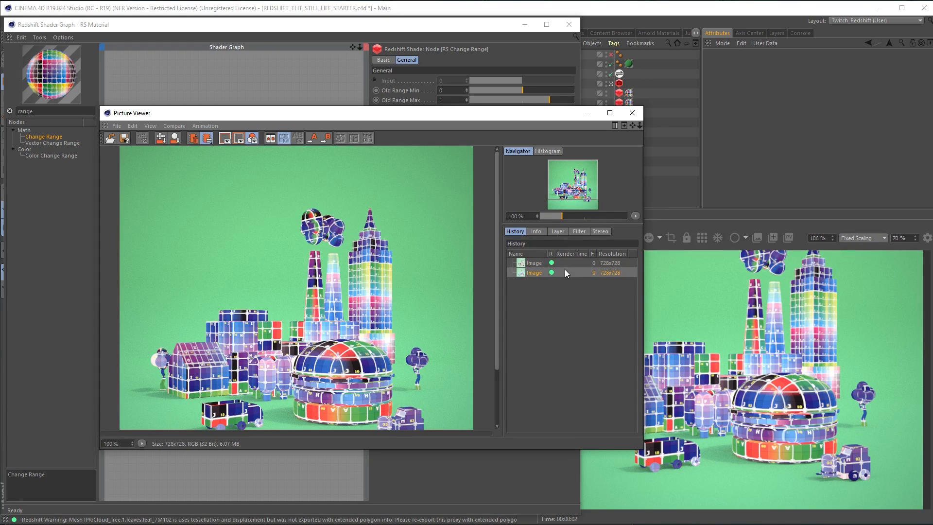
click(564, 263)
click(564, 270)
click(632, 114)
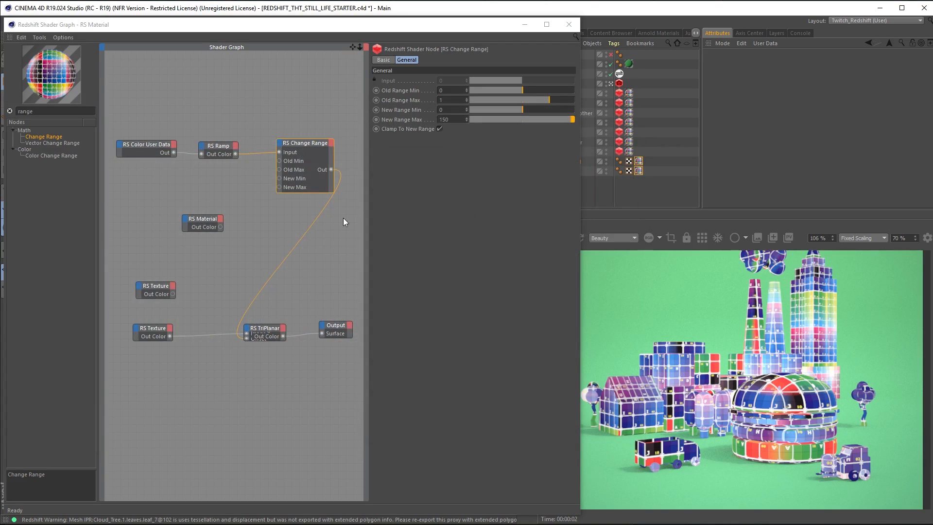
Make room around the TriPlanar node, duplicate the Change Range node, and feed the Ramp's color into the copy's Input
click(266, 330)
drag(271, 331, 365, 357)
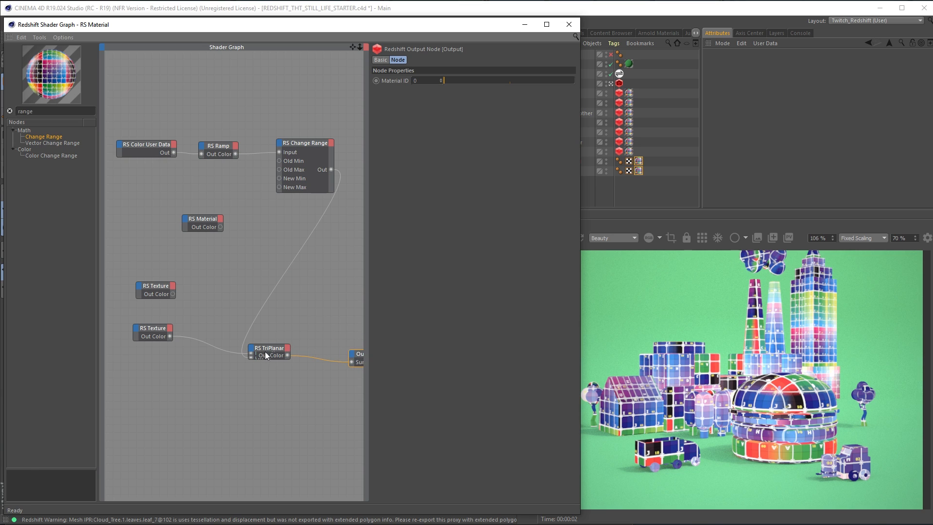
drag(271, 349, 306, 334)
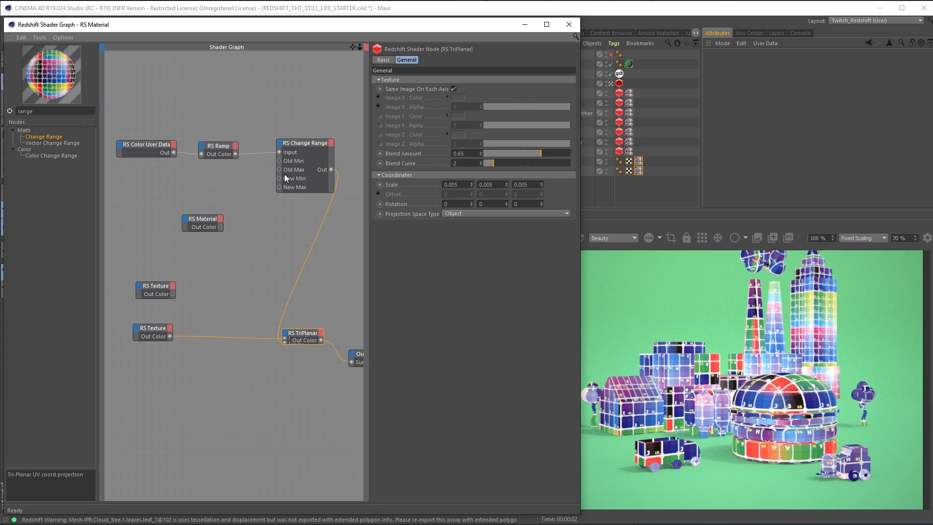
click(312, 144)
ctrl+drag(313, 144, 272, 218)
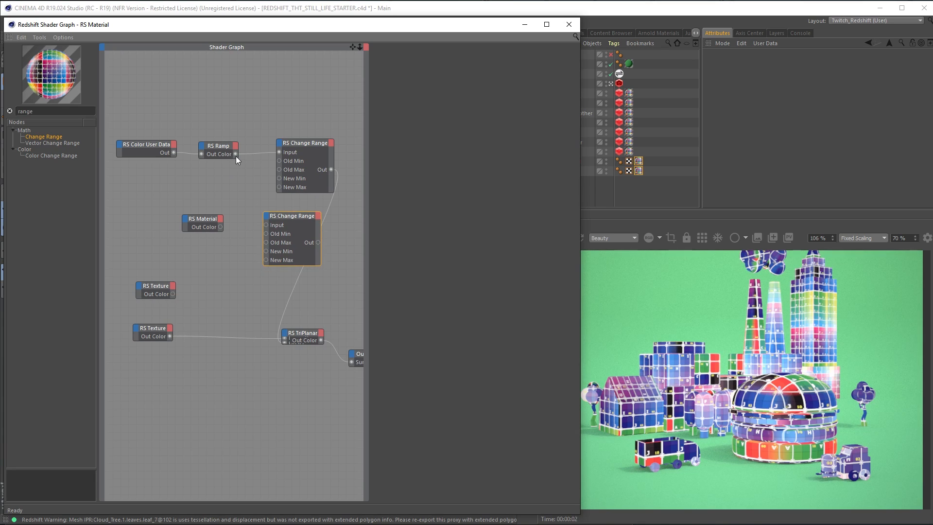
drag(236, 154, 264, 226)
Set the duplicate Change Range's New Range Max to 10 and connect its output to the TriPlanar's Rotation
click(301, 217)
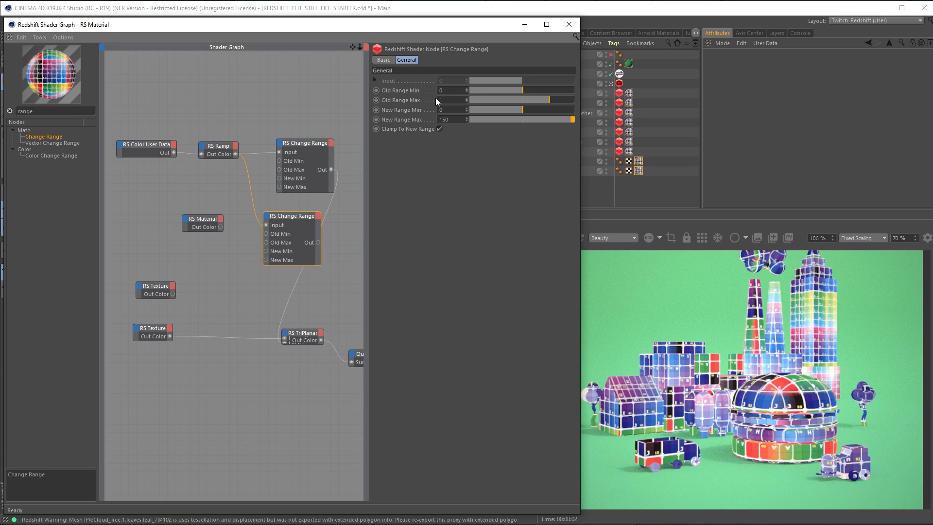
click(455, 119)
text(10)
drag(289, 360, 288, 336)
mouse_move(324, 335)
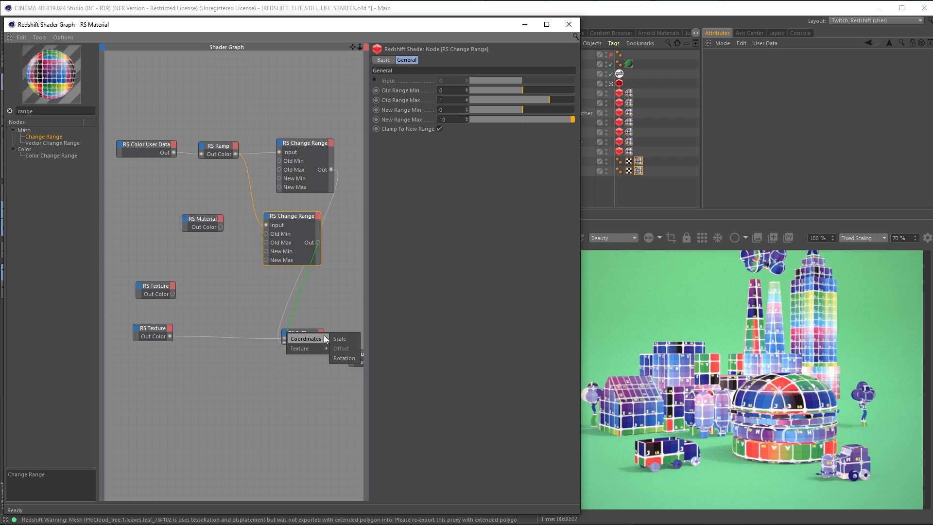
click(338, 358)
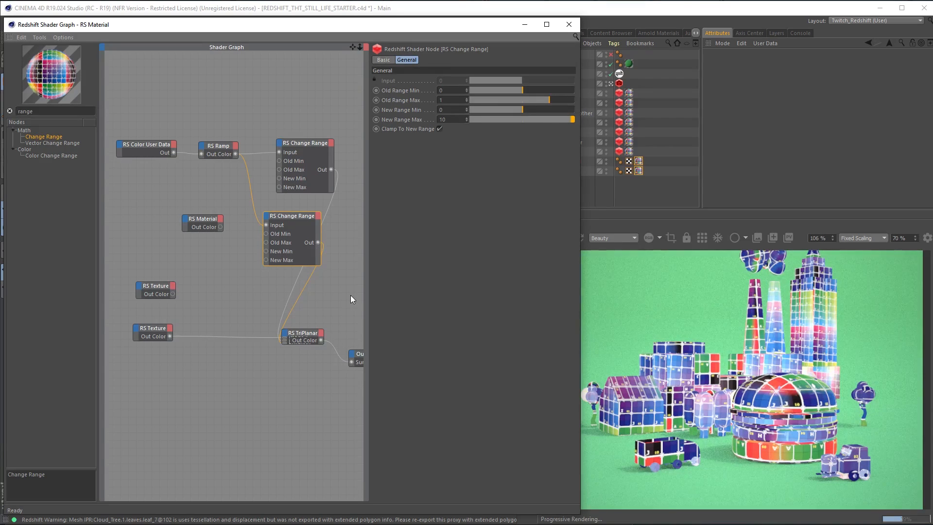
Move the Output and TriPlanar nodes clear of the Change Range nodes and enlarge the TriPlanar node to expose its inputs
middle_drag(321, 287, 294, 310)
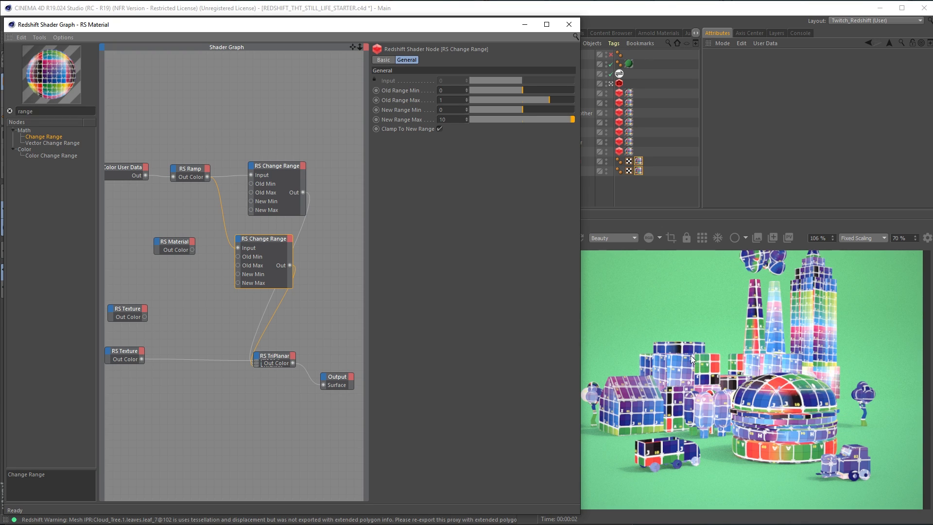
drag(287, 337, 346, 395)
drag(273, 357, 349, 322)
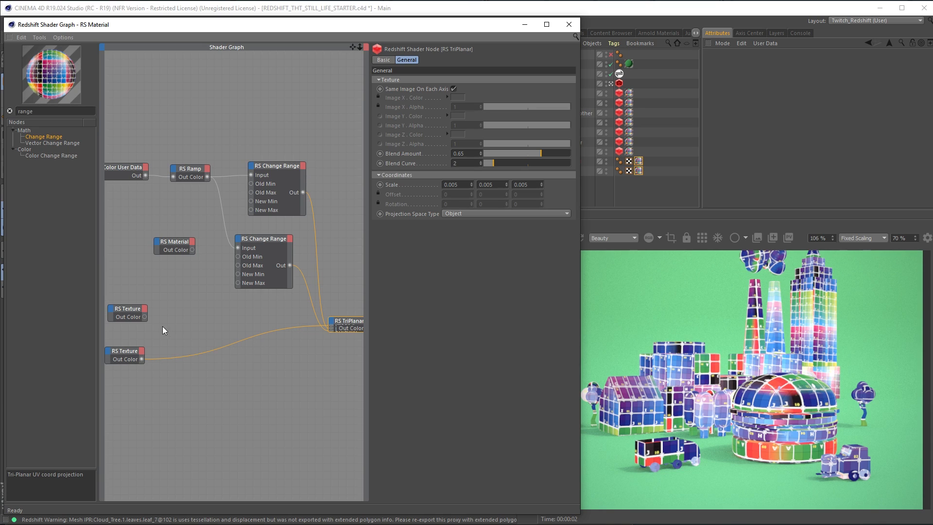
drag(143, 316, 350, 364)
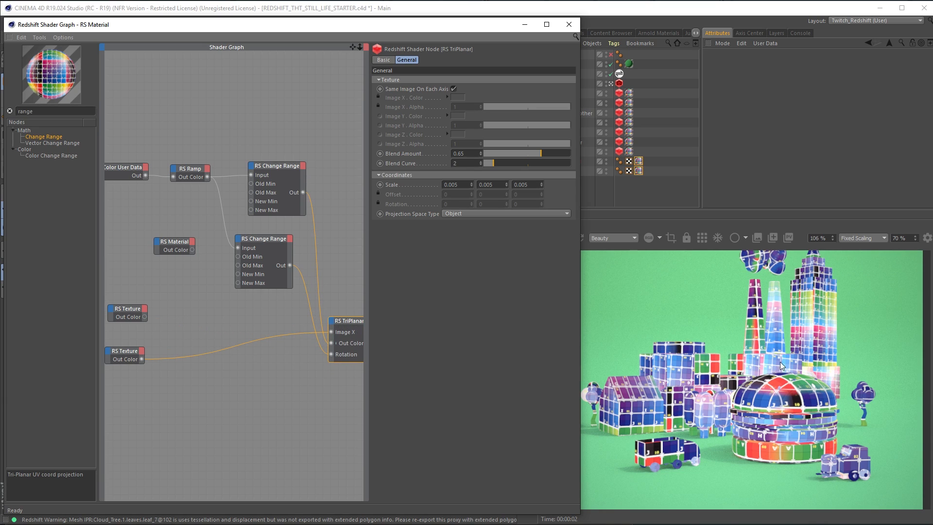
Swap the UV grid for the wood texture and route it through a new Color Correct node into the TriPlanar's Image X
drag(145, 316, 331, 332)
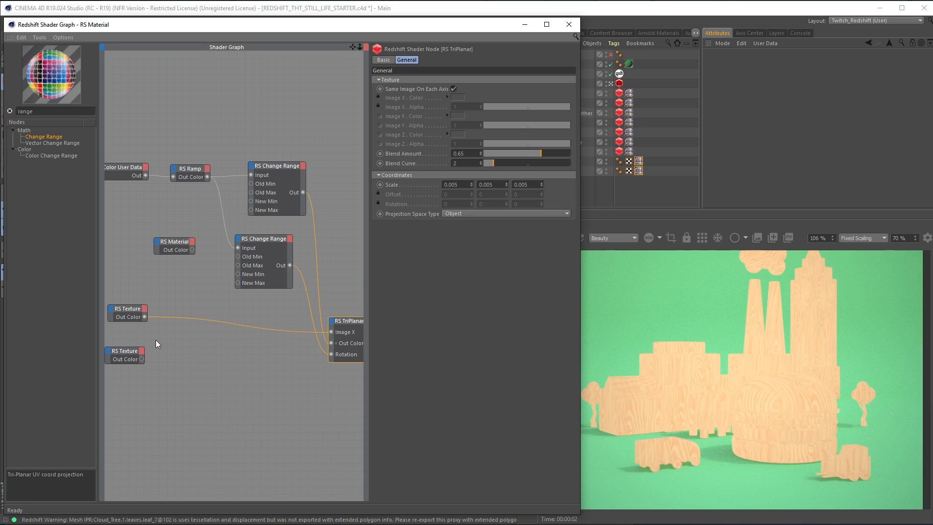
click(9, 112)
text(color)
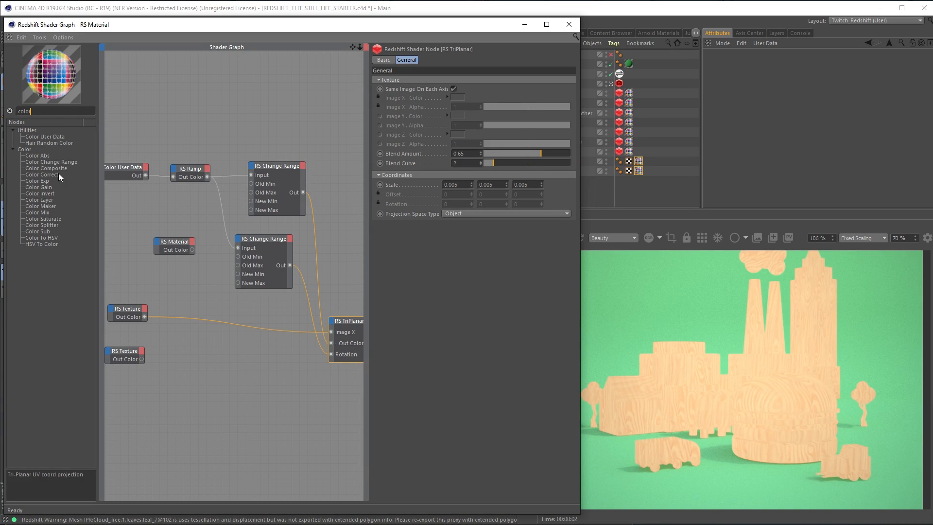
drag(58, 173, 234, 366)
drag(145, 317, 211, 365)
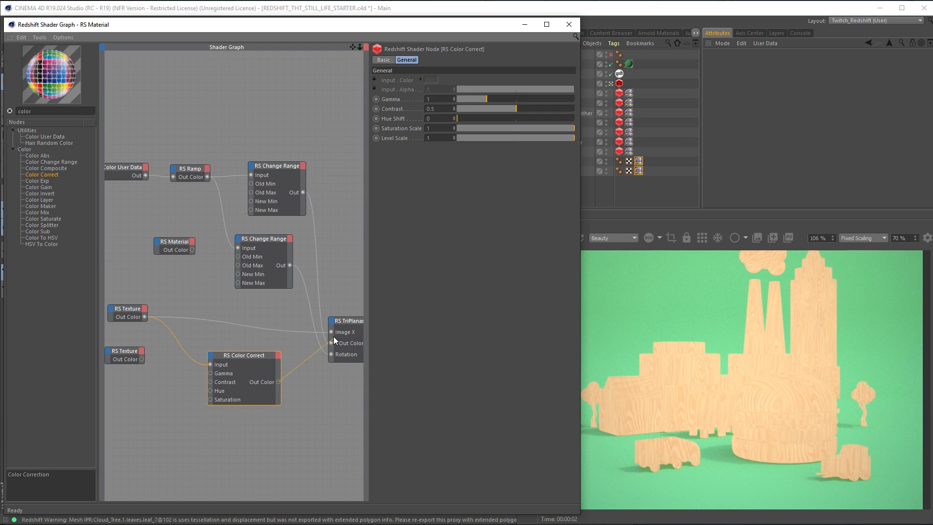
drag(330, 332, 330, 332)
drag(259, 358, 287, 394)
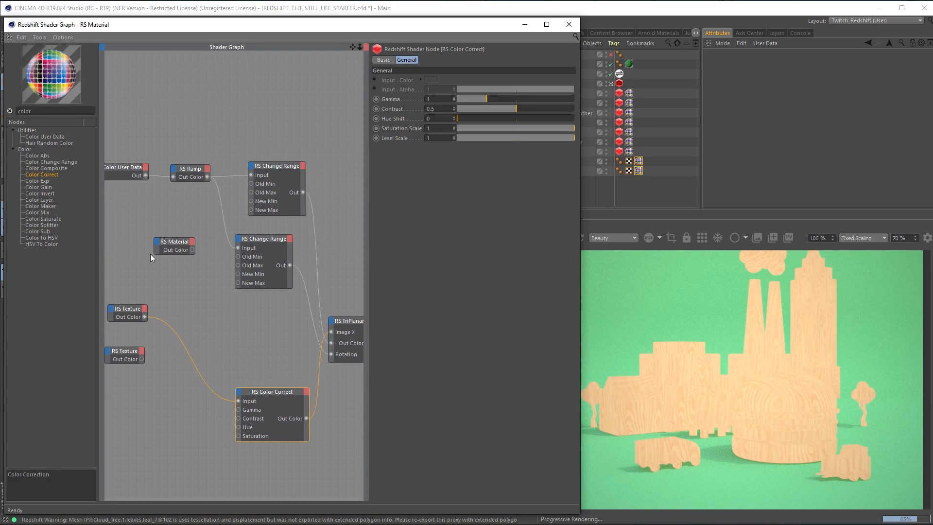
Duplicate the lower Change Range node above the Color Correct and feed the Ramp's color into the copy's Input
click(127, 170)
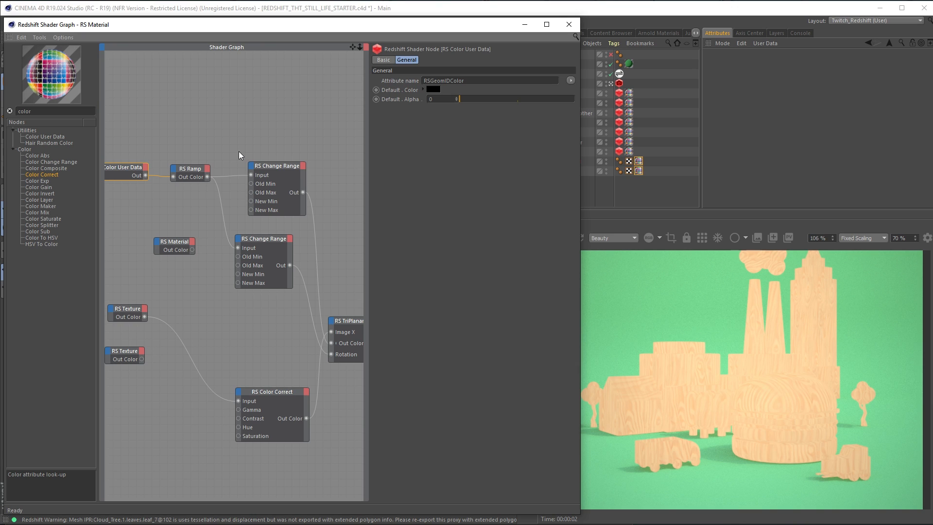
ctrl+drag(279, 240, 278, 310)
click(267, 313)
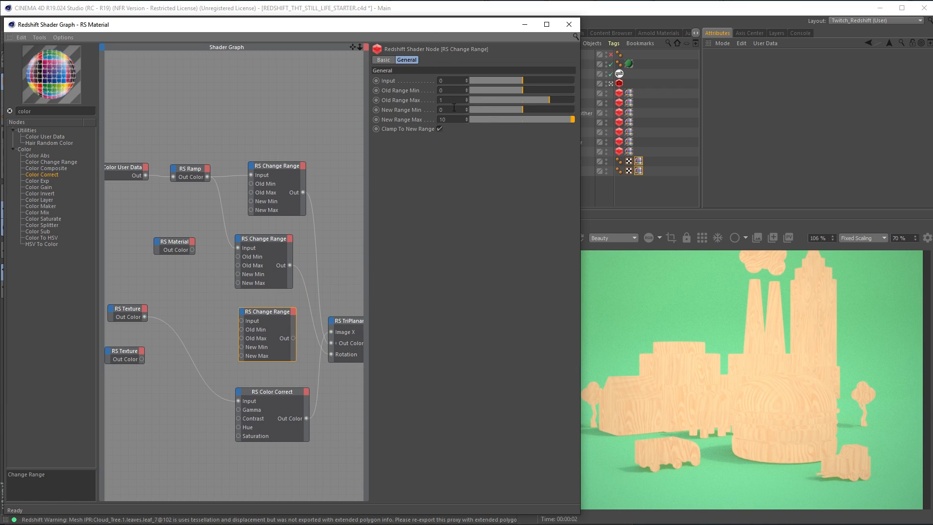
drag(207, 177, 240, 322)
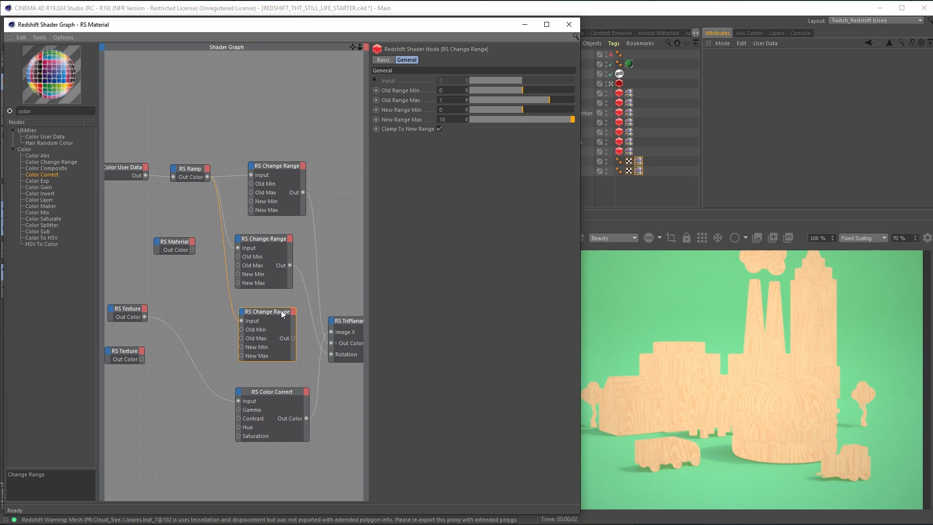
Set the new Change Range's New Range Min to 0.85 and Max to 1.25, and connect its output to the Color Correct's Gamma
click(458, 112)
text(.85)
key(Return)
drag(453, 120, 417, 122)
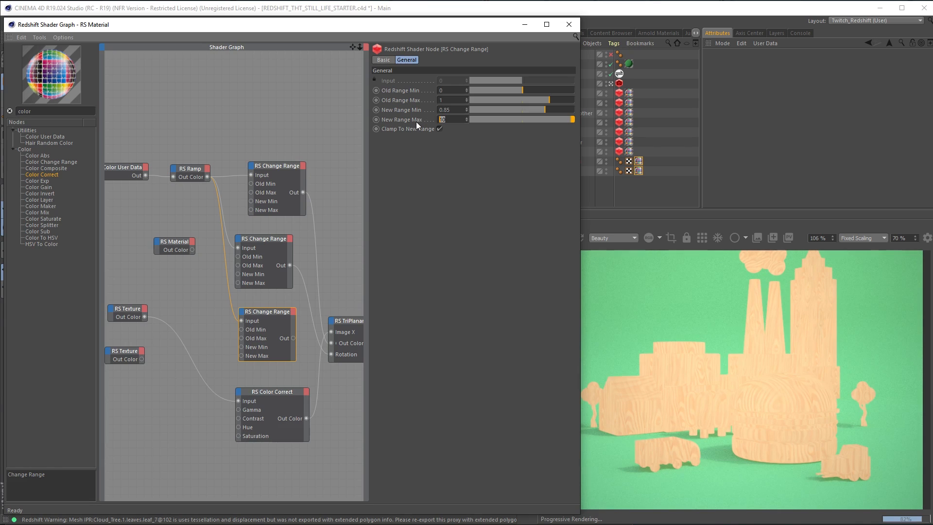
text(1.25)
key(Return)
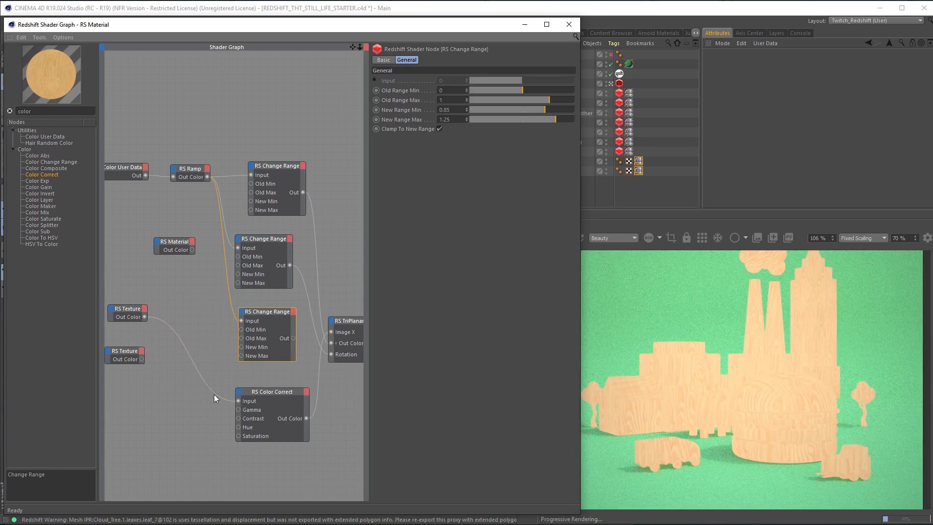
drag(294, 338, 239, 410)
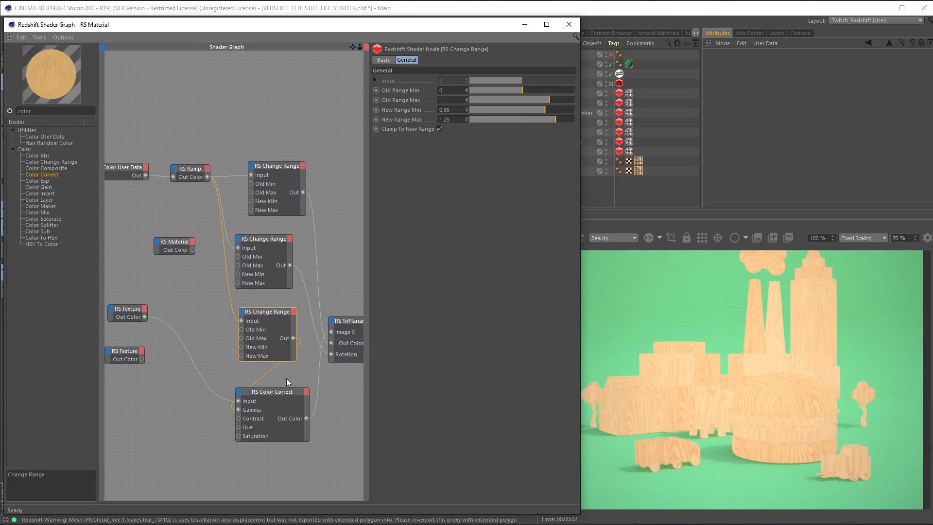
Set the gamma Change Range's New Range Min to 0.5 and line up the lower two Change Range nodes under the first
text(0.5)
key(Return)
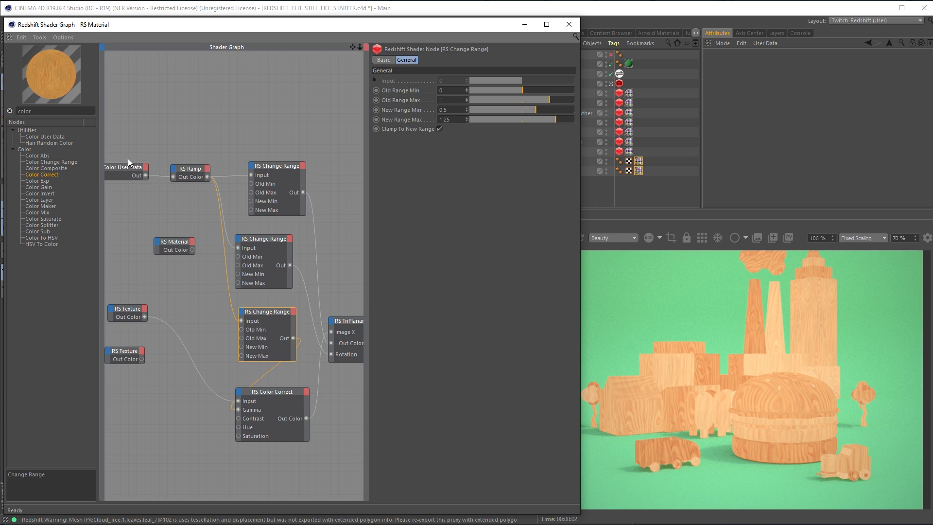
click(138, 167)
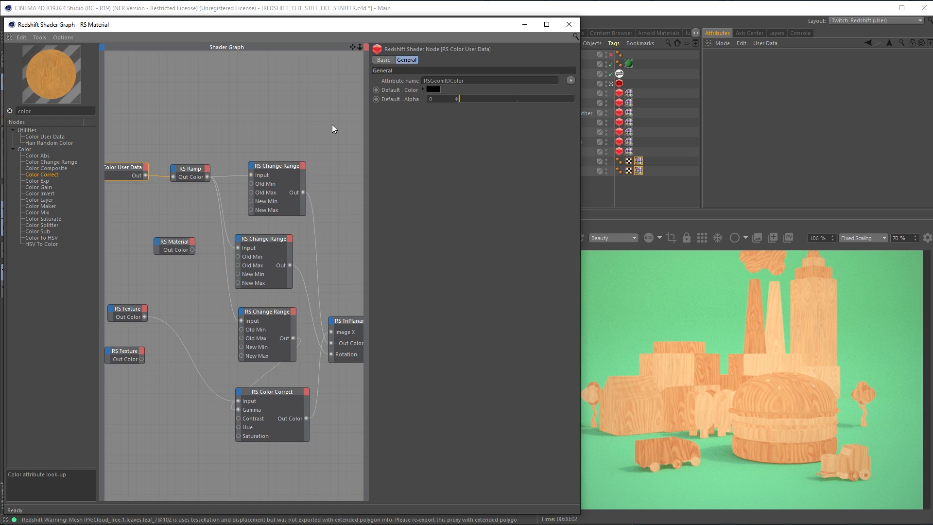
drag(276, 242, 290, 237)
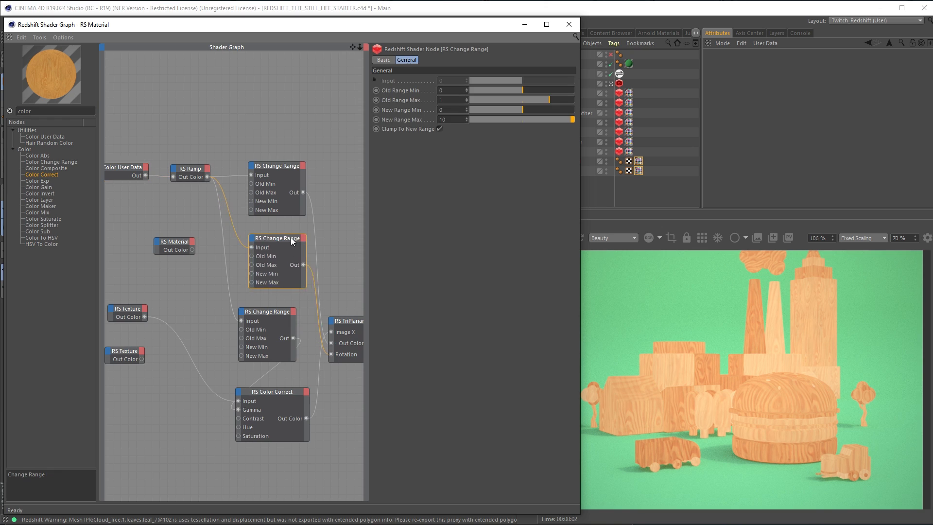
drag(286, 303, 286, 295)
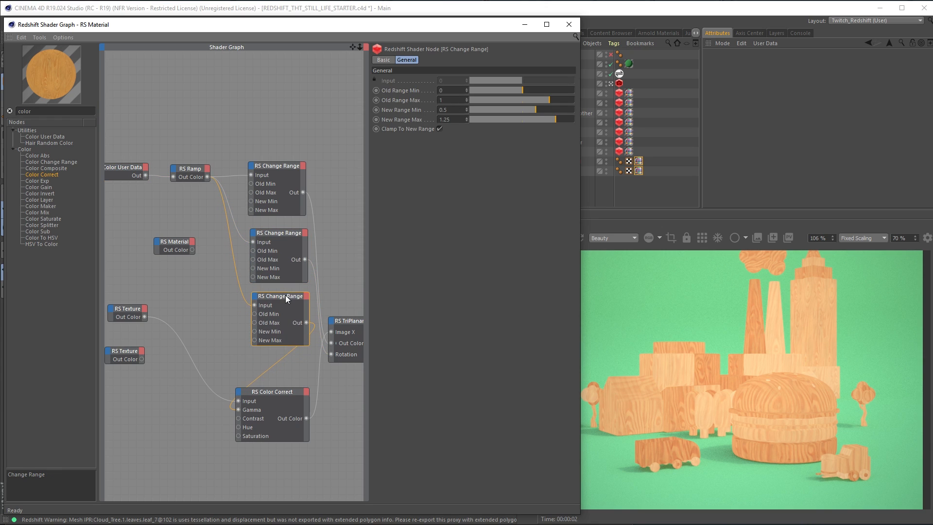
click(129, 172)
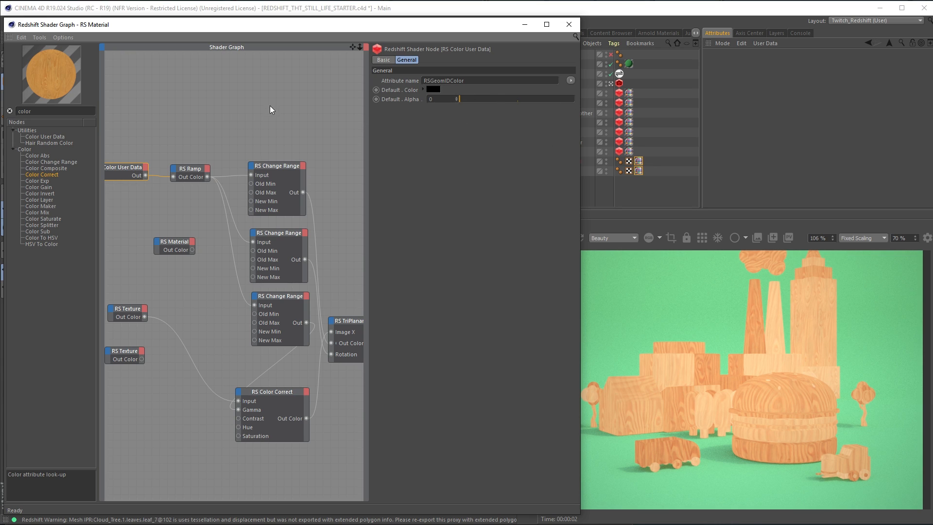
Move the RS Material node above the Ramp and duplicate the Ramp node below the original
drag(176, 242, 198, 117)
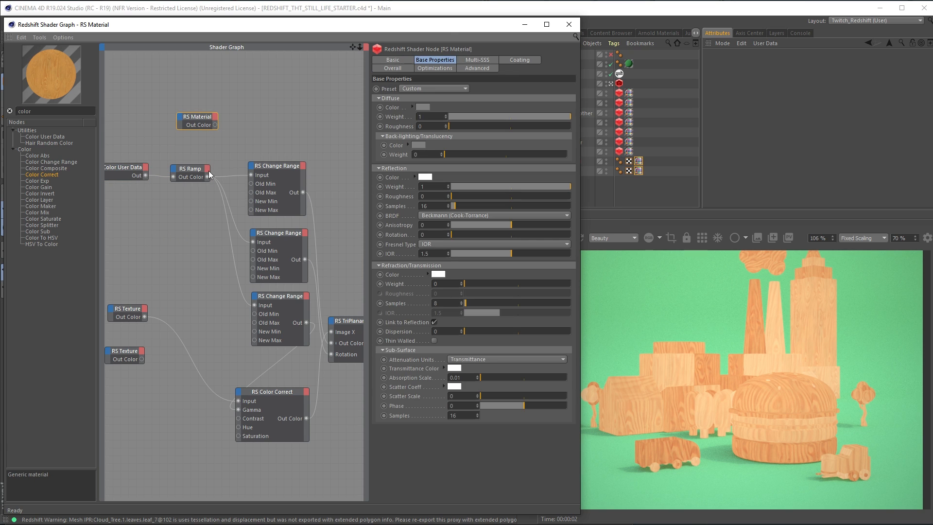
click(180, 176)
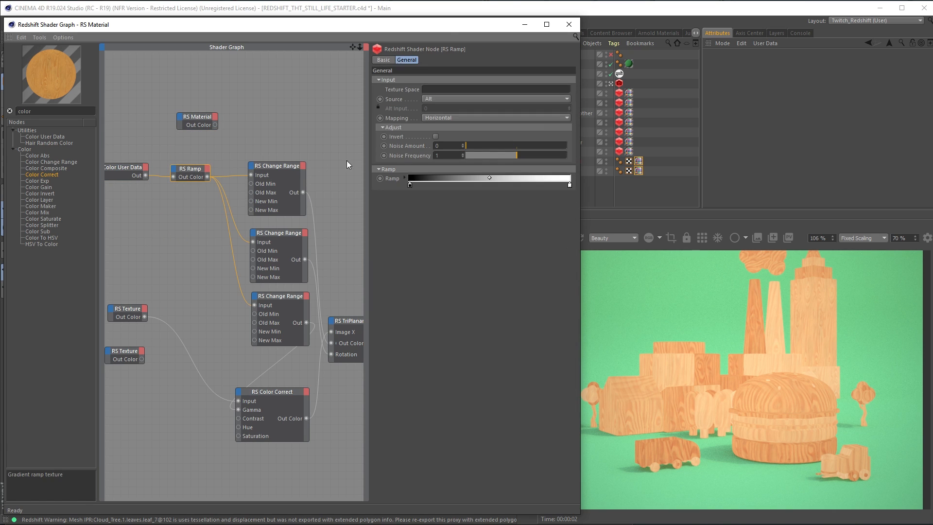
ctrl+drag(199, 172, 198, 248)
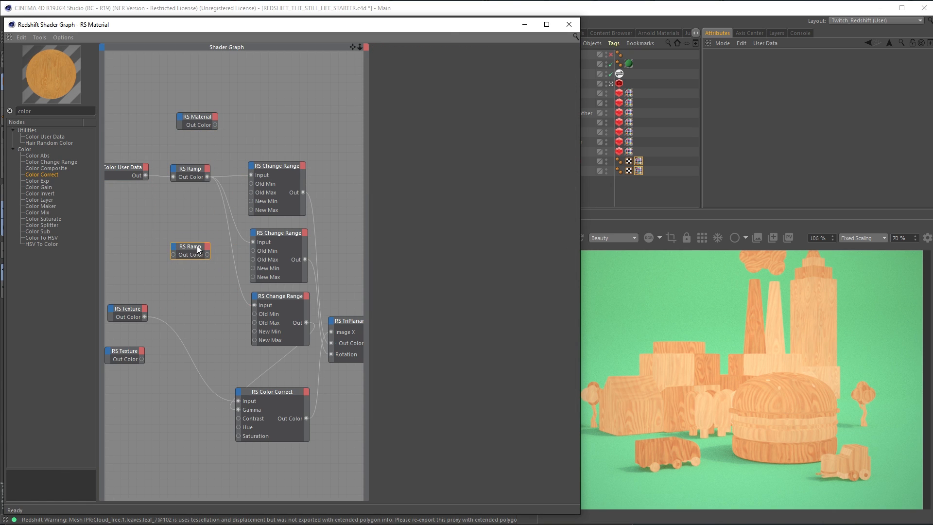
click(195, 250)
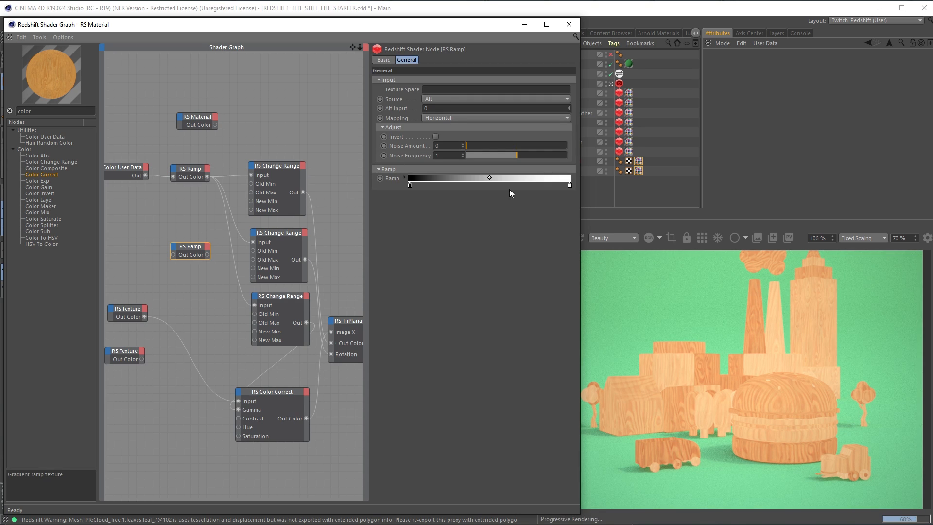
Turn the duplicate Ramp into a black-white-black gradient and double its knots
ctrl+drag(569, 184, 477, 185)
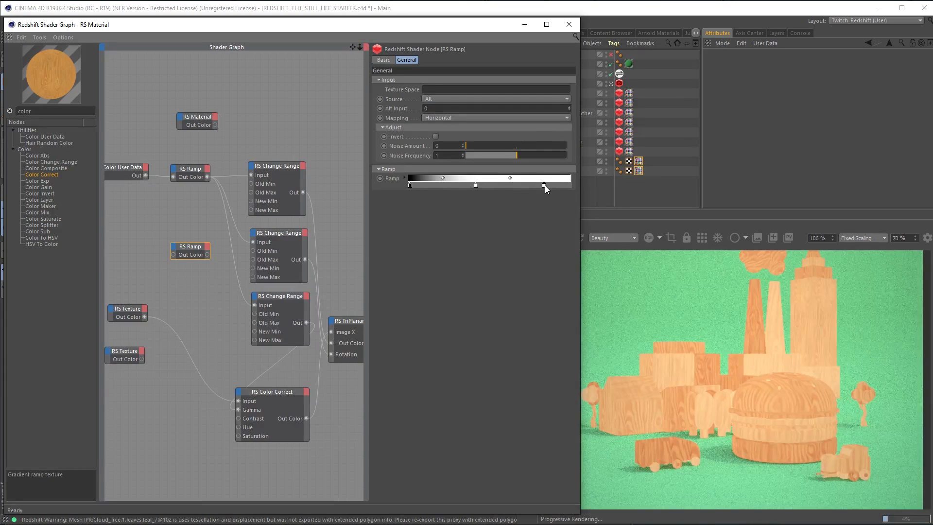
double_click(570, 184)
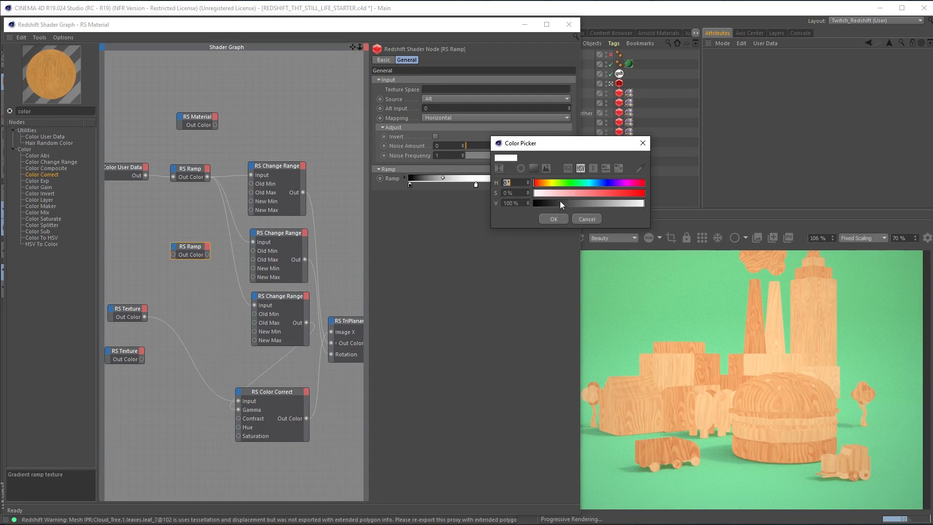
click(551, 219)
right_click(486, 185)
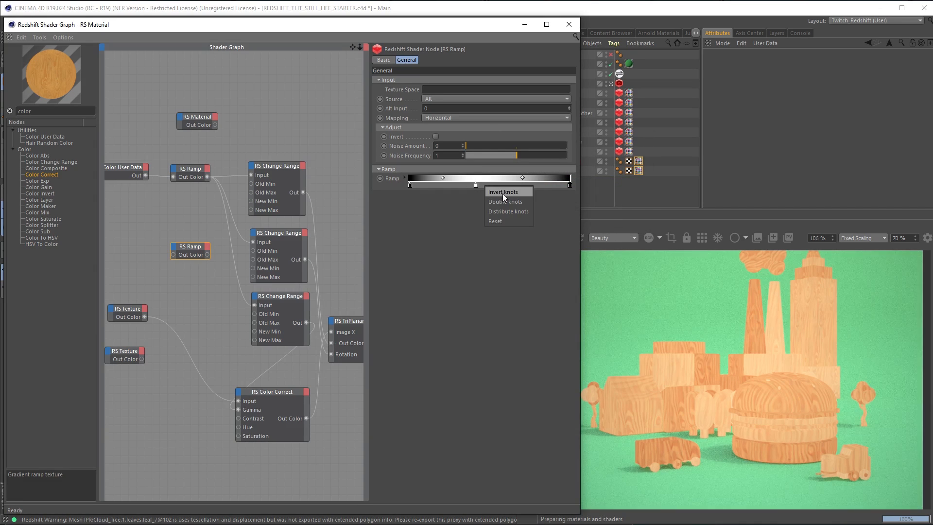
click(505, 203)
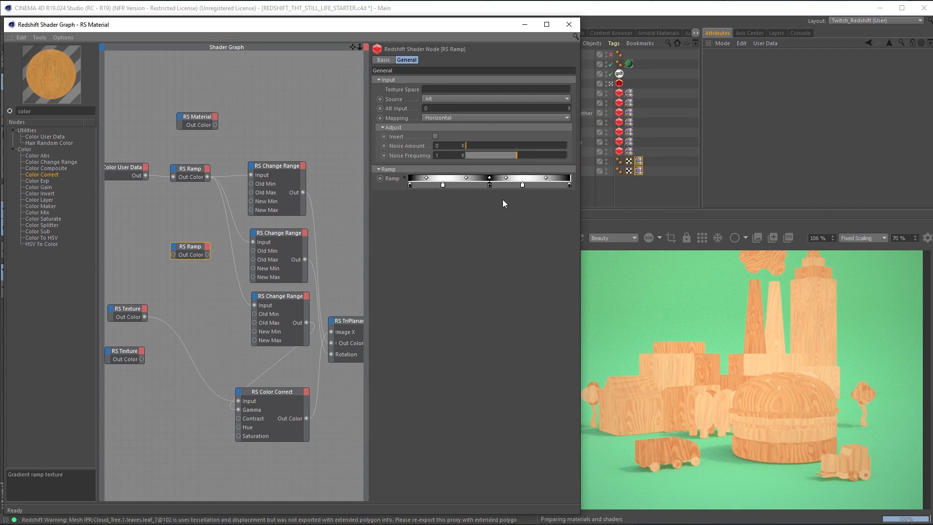
Distribute the duplicate Ramp's knots evenly, removing the surplus black knot in the middle
right_click(503, 188)
key(Escape)
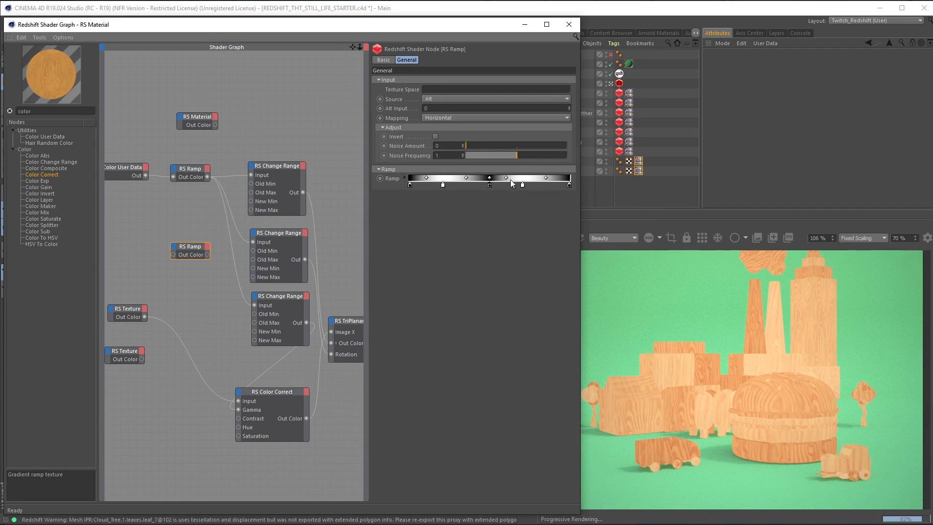
right_click(517, 177)
click(536, 203)
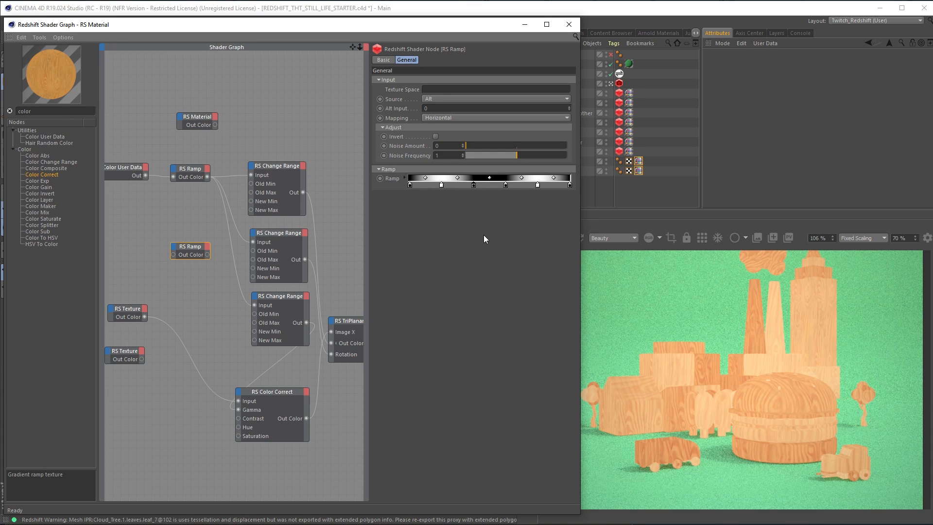
drag(506, 185, 510, 228)
right_click(518, 179)
click(532, 202)
Connect the Color User Data to the duplicate Ramp's Alt Input and route that Ramp directly to the Output for preview
drag(146, 176, 173, 255)
right_click(194, 247)
click(199, 252)
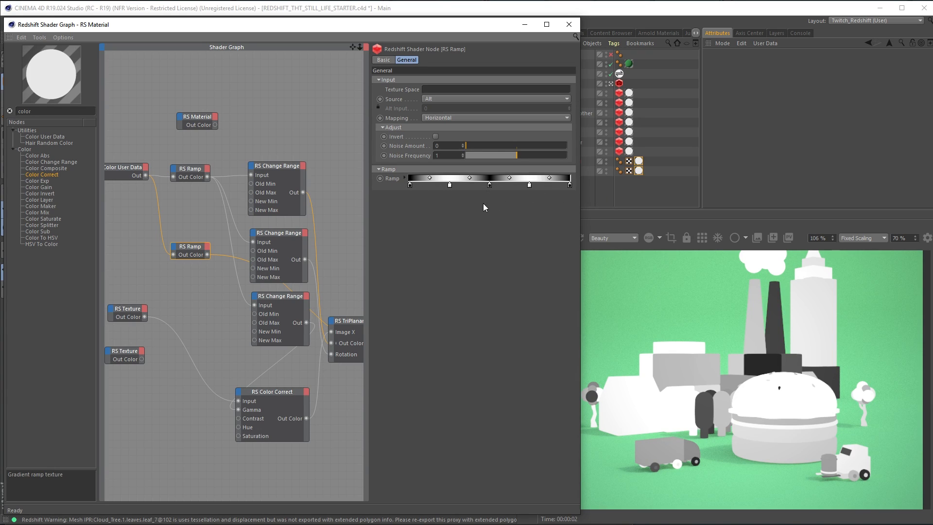
Compare the original and duplicate Ramps in the render by connecting each one directly to the Output
click(190, 173)
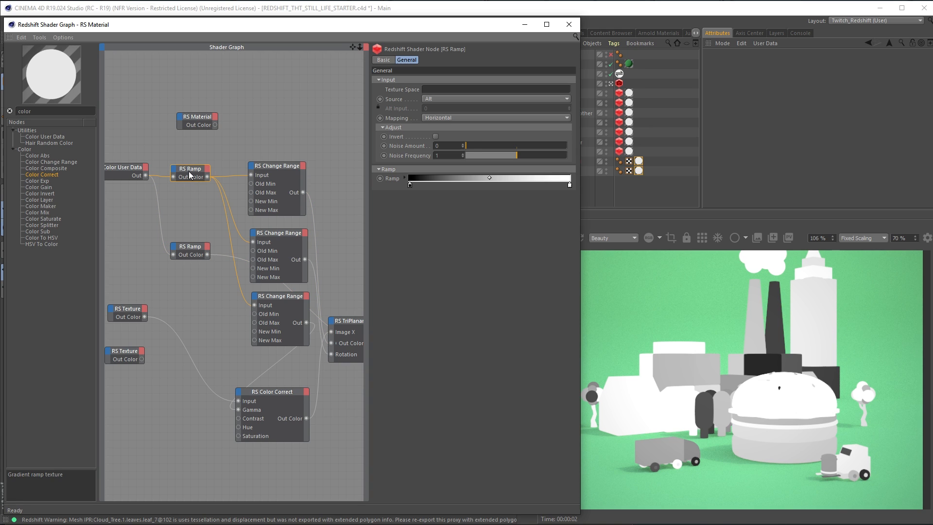
right_click(190, 175)
click(195, 180)
click(197, 246)
key(alt+w)
key(c)
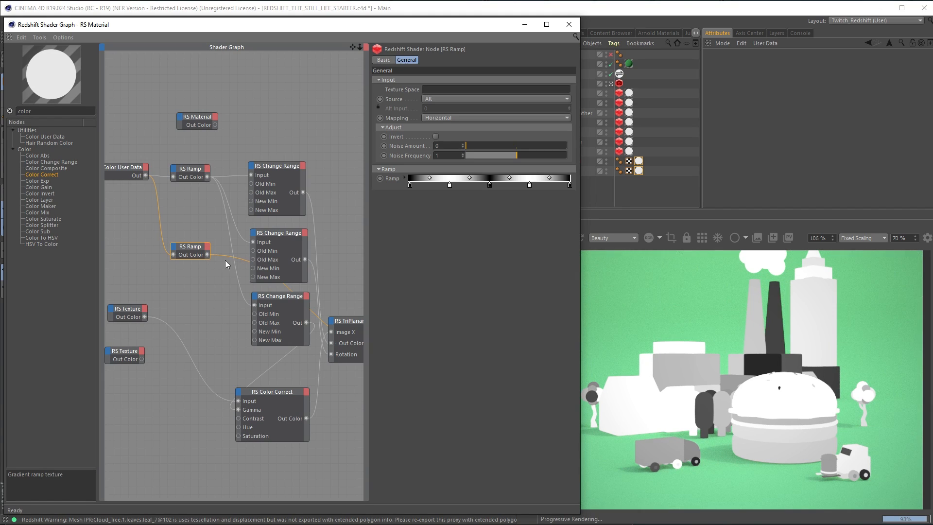
Feed the duplicate Ramp's color into the gamma Change Range's Input and reconnect the TriPlanar to the Output
drag(207, 255, 281, 304)
click(346, 324)
key(alt+r)
key(c)
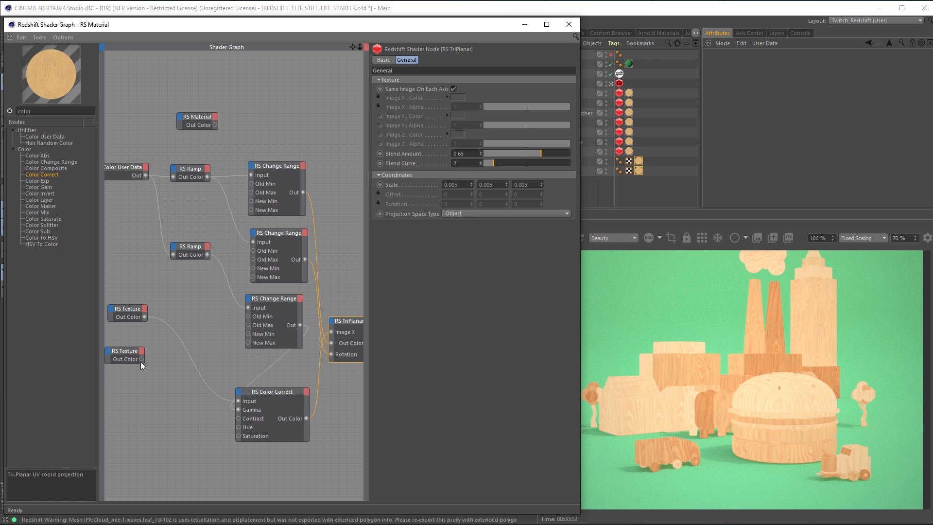
Reposition the UV grid texture node, bring the RS Material near the TriPlanar, and move the Output farther away to make room
scroll(287, 359, down, 1)
middle_drag(298, 348, 247, 329)
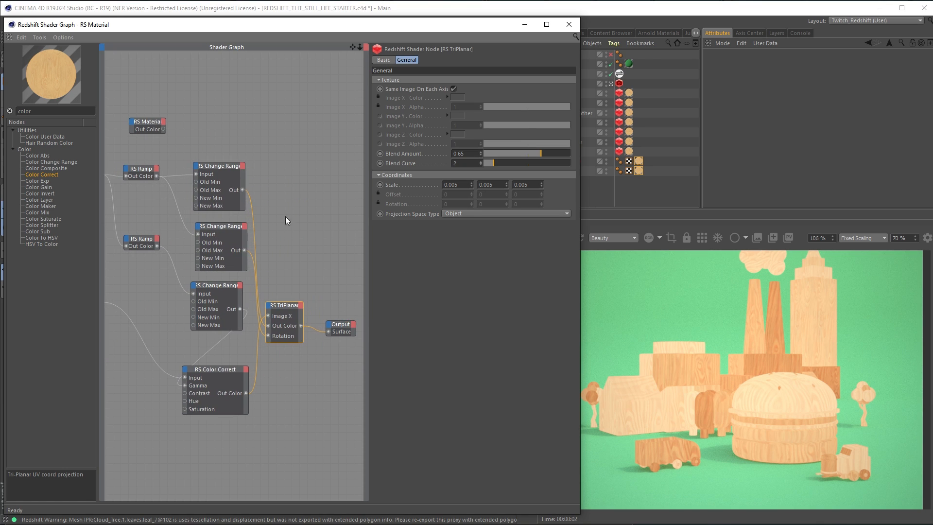
scroll(297, 248, down, 2)
scroll(258, 317, up, 3)
middle_drag(253, 331, 309, 328)
scroll(308, 328, down, 2)
scroll(306, 327, down, 3)
middle_drag(228, 318, 204, 319)
click(149, 321)
drag(141, 319, 135, 314)
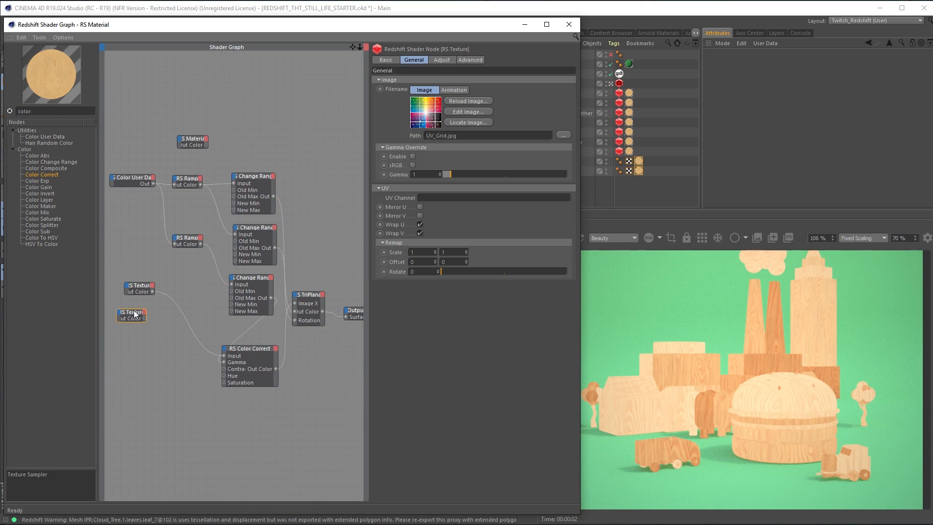
drag(202, 146, 345, 255)
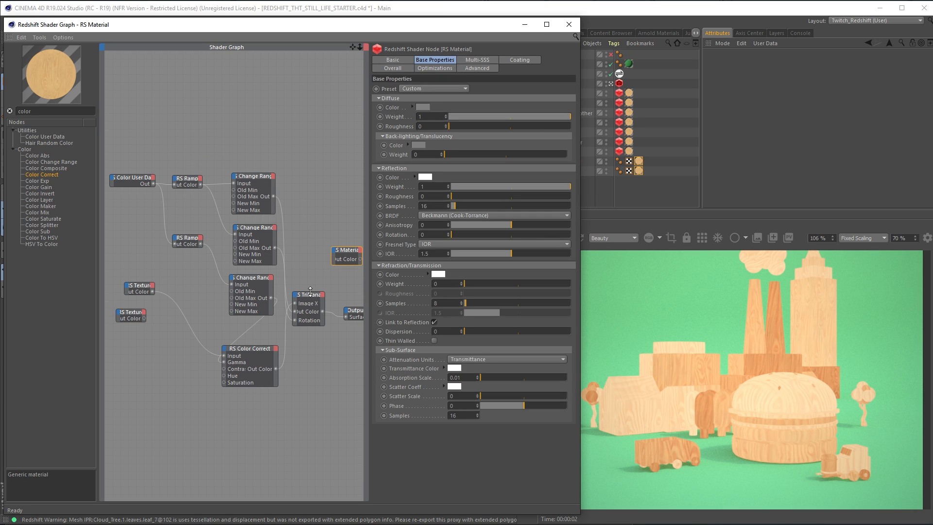
scroll(314, 282, up, 2)
middle_drag(314, 281, 199, 256)
drag(247, 313, 312, 322)
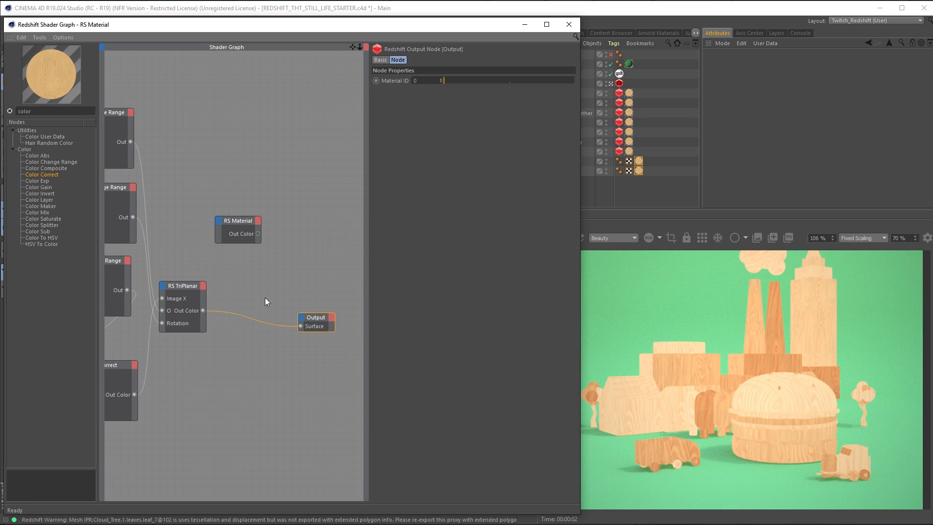
Connect the TriPlanar to the RS Material's Diffuse Color and the material to the Output's Surface, placing the material node between them
drag(203, 310, 222, 220)
mouse_move(228, 224)
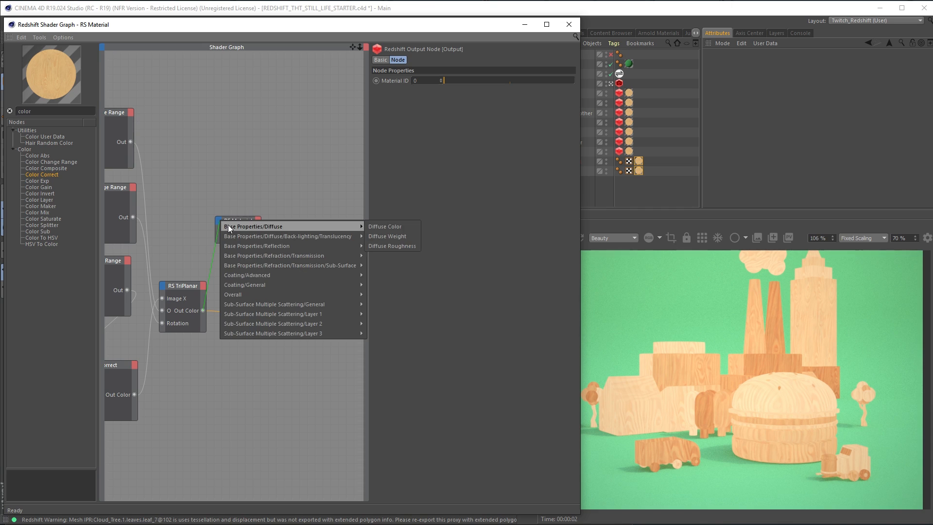
click(388, 226)
drag(301, 344, 301, 326)
drag(241, 219, 253, 275)
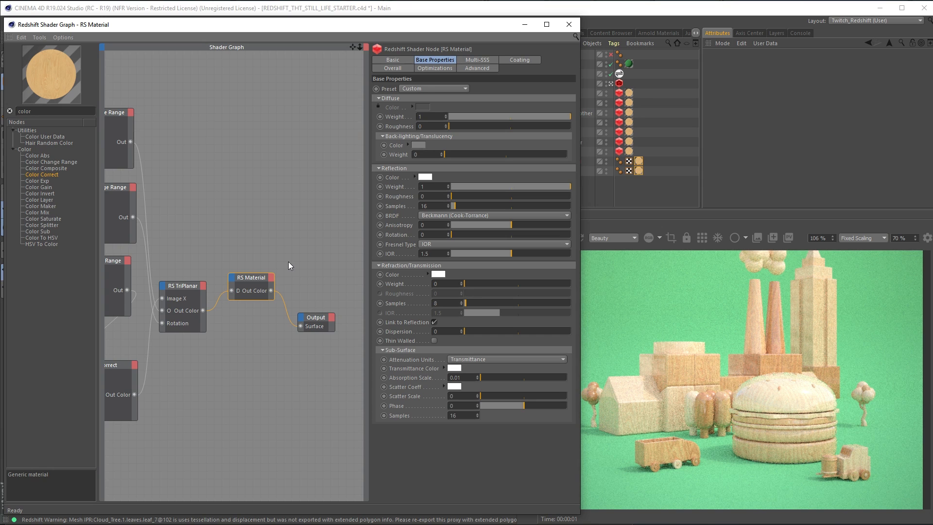
Try a new range of 0.85 to 1.1 on the Change Range driving the Color Correct's gamma
middle_drag(219, 188, 376, 245)
middle_drag(181, 206, 216, 177)
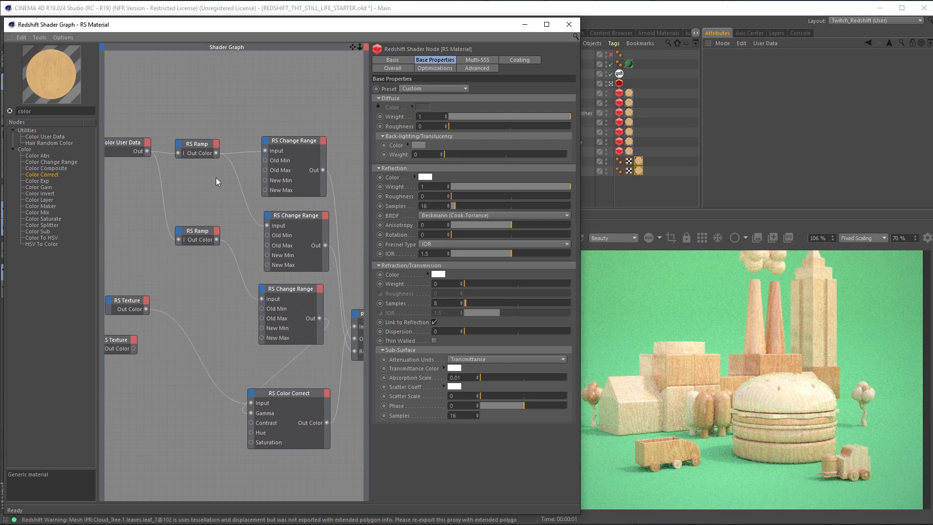
middle_drag(291, 297, 245, 260)
click(247, 255)
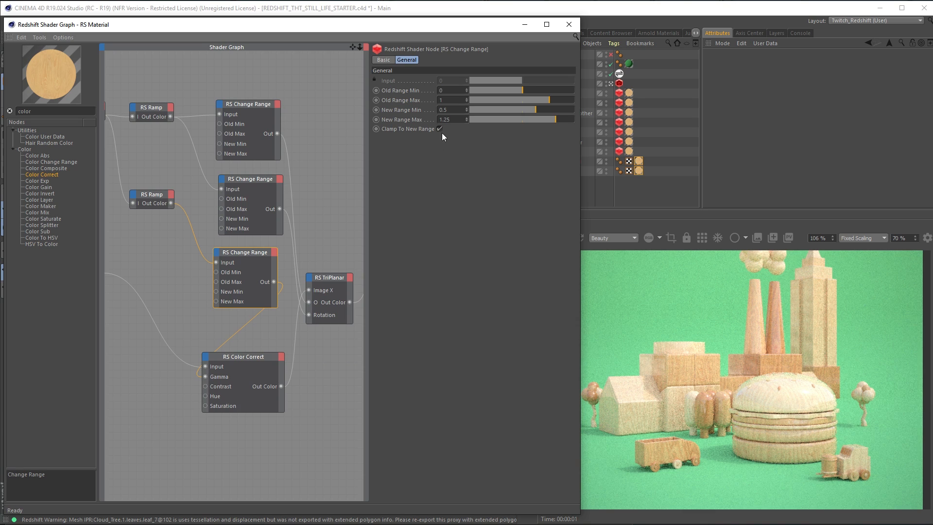
text(1.1)
key(Return)
drag(448, 110, 434, 112)
text(0.85)
key(Return)
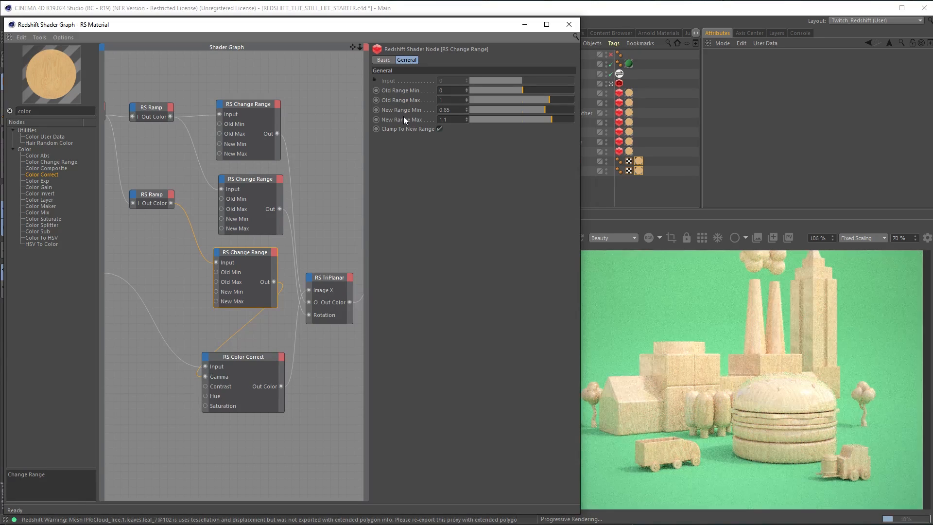
Set the gamma Change Range's New Range Min to 0.7 and New Range Max to 1
drag(447, 120, 410, 115)
text(.7)
key(Return)
drag(447, 119, 422, 120)
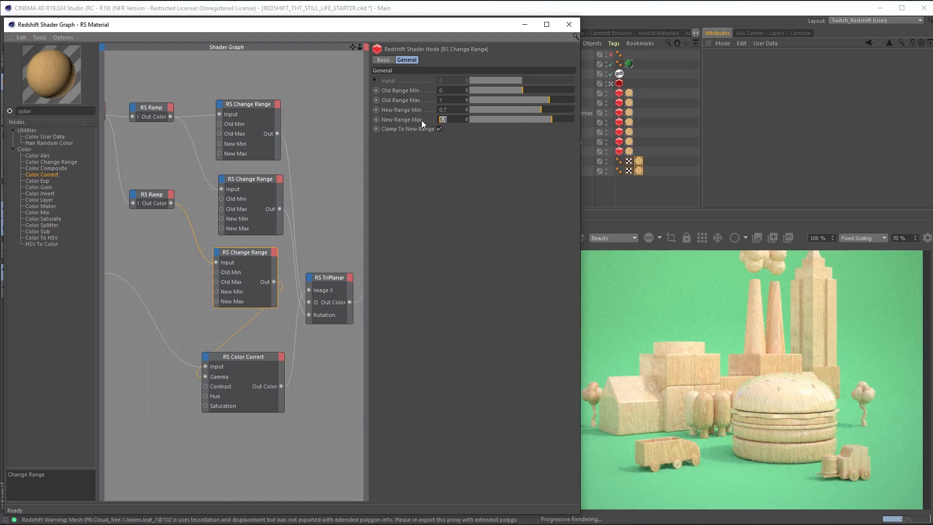
text(1)
key(Return)
Set the Color Correct node's Saturation Scale to 1.1
middle_drag(211, 305, 276, 295)
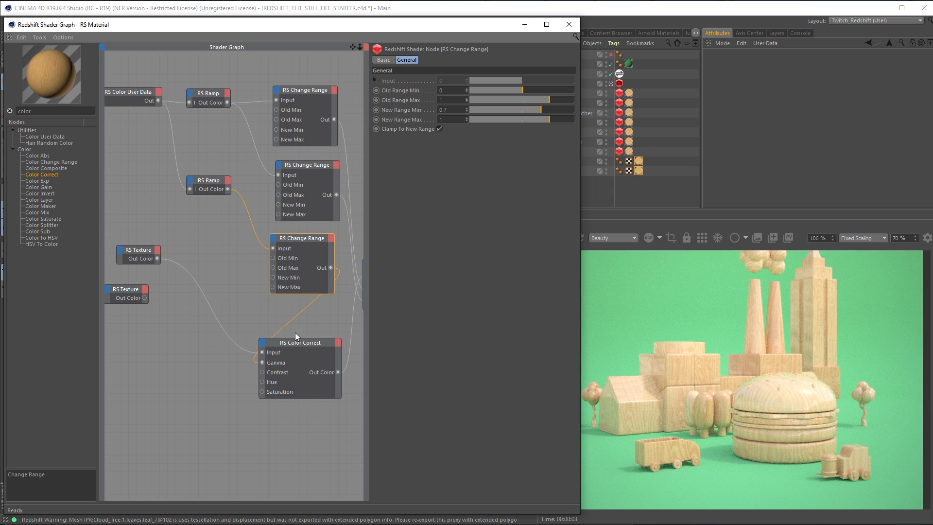
click(295, 345)
drag(441, 129, 397, 132)
text(1.)
key(Return)
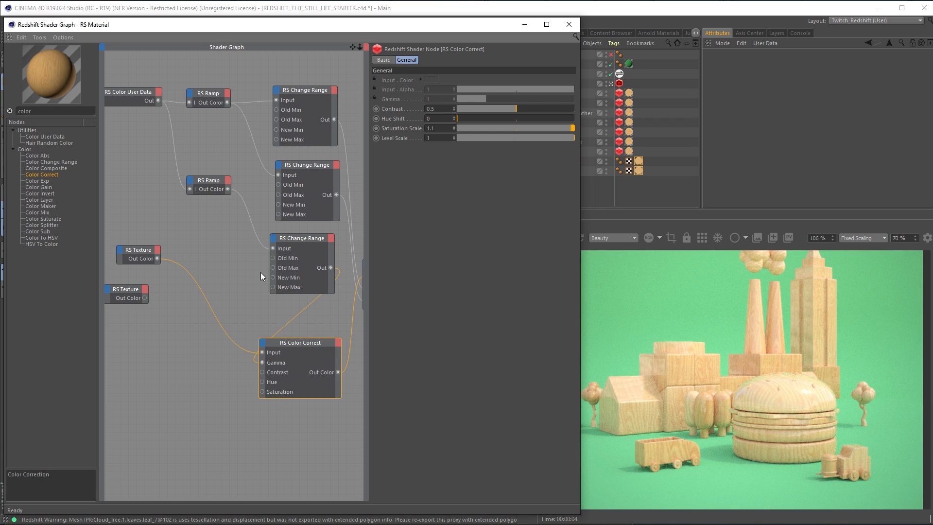
Add a Texture node, load PineWood_normal_Detailed_02_.jpg into it, and place it below the Color Correct node
scroll(275, 264, down, 3)
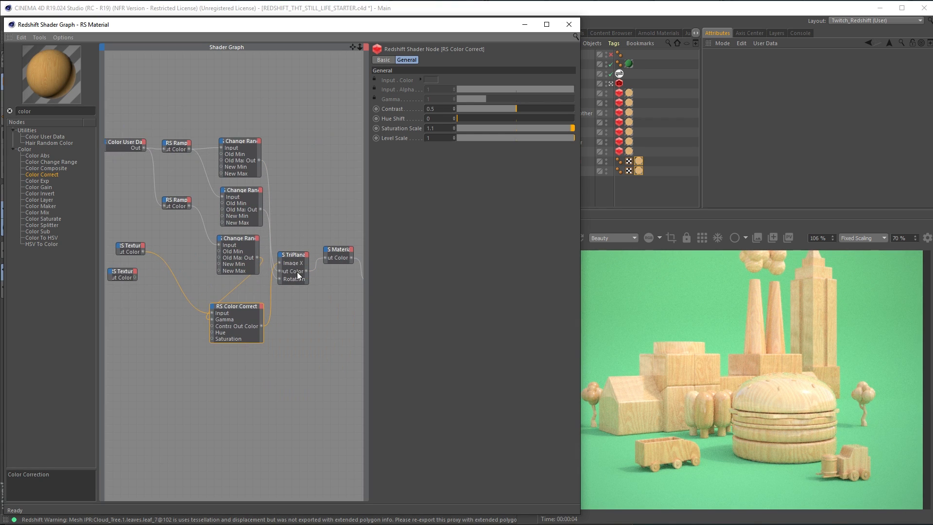
click(344, 259)
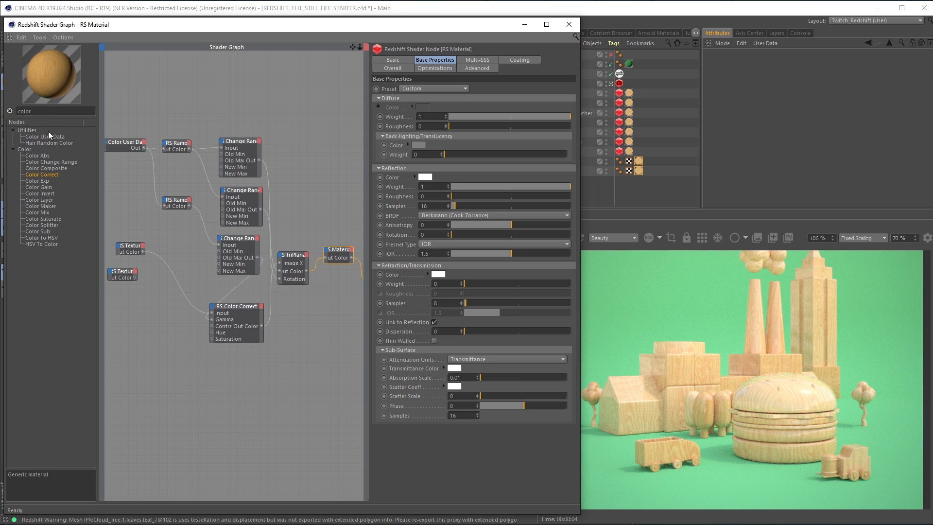
drag(35, 111, 2, 119)
text(text)
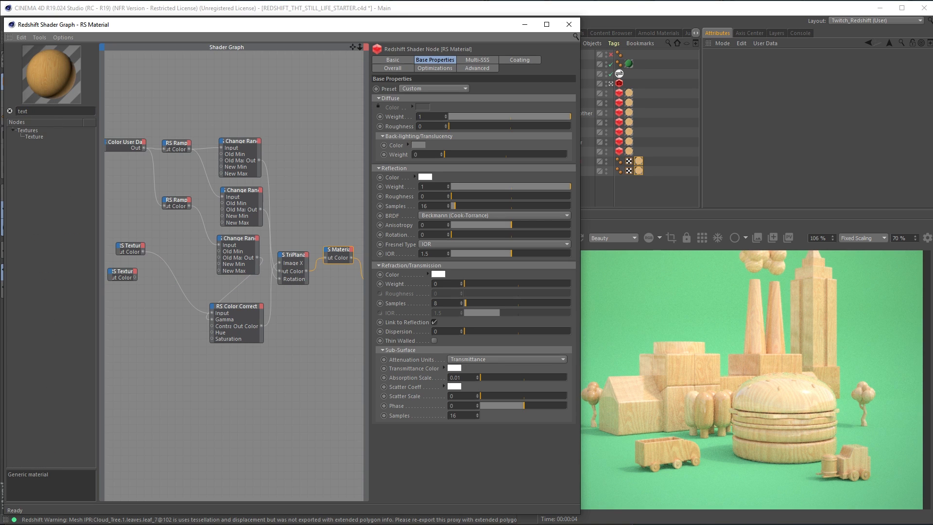
drag(209, 124, 239, 114)
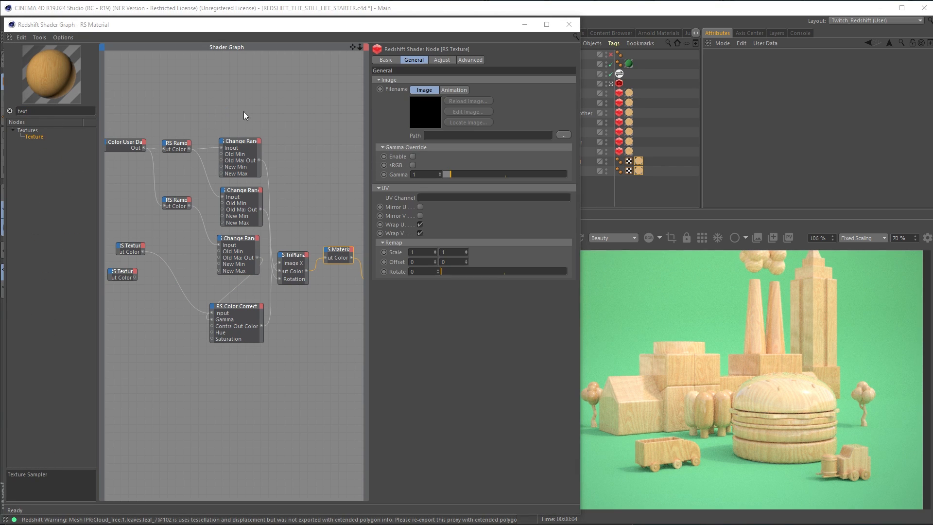
click(563, 136)
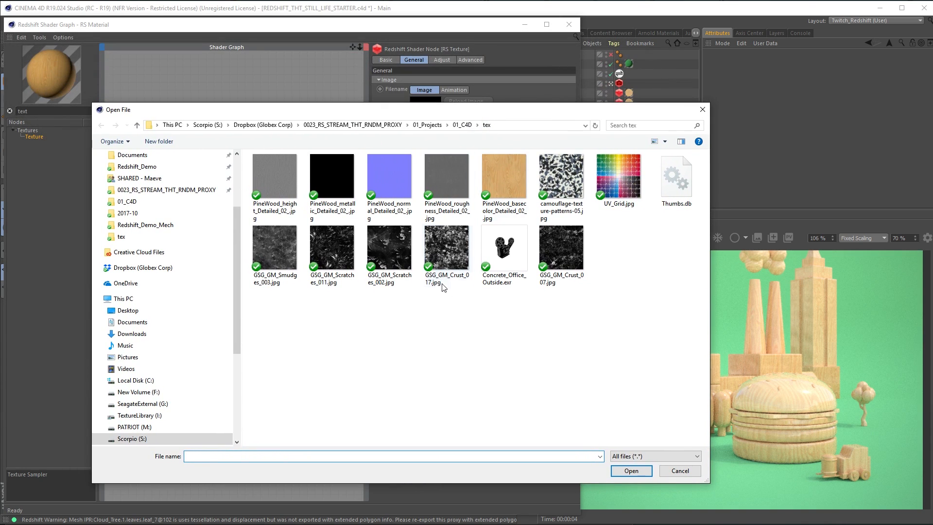
click(395, 168)
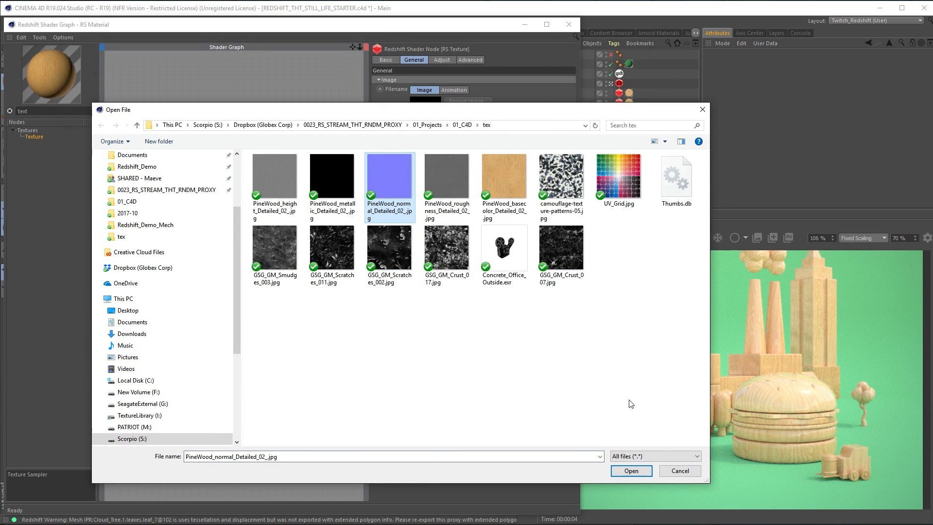
click(632, 471)
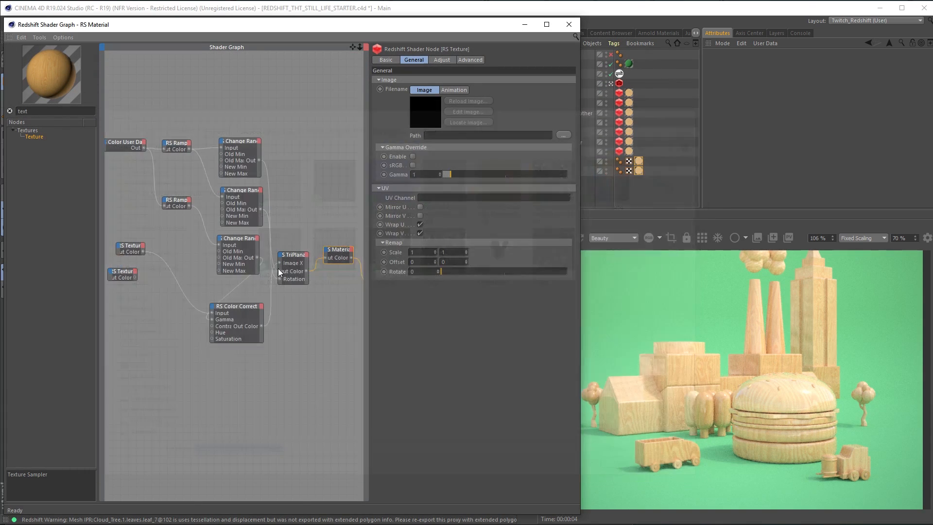
drag(199, 120, 155, 391)
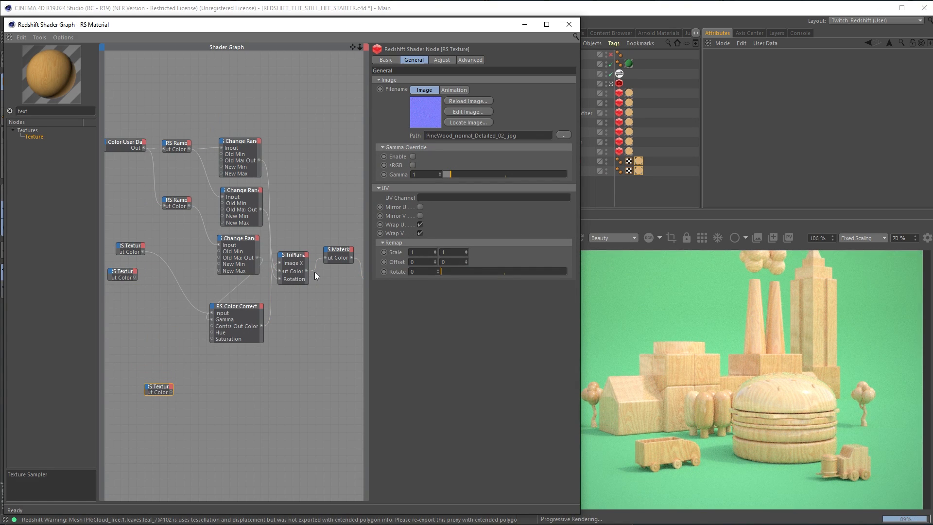
click(304, 258)
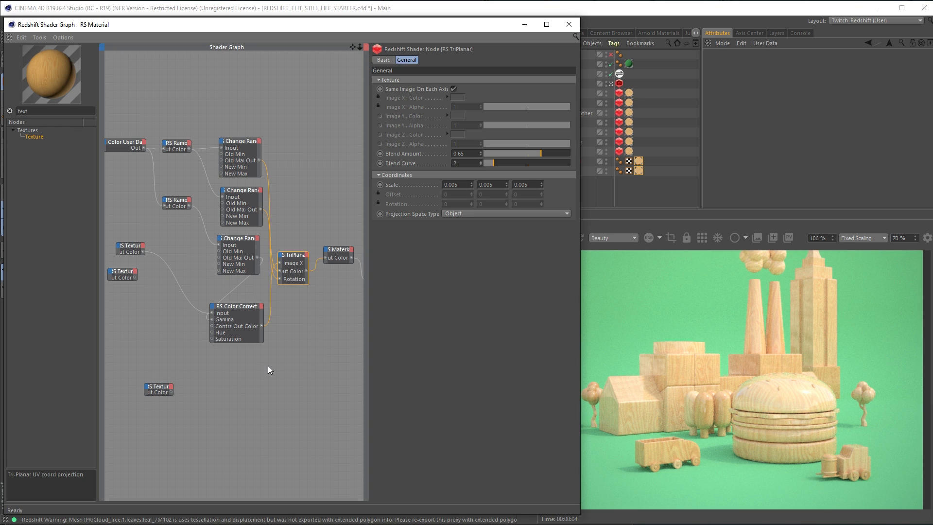
drag(293, 254, 303, 325)
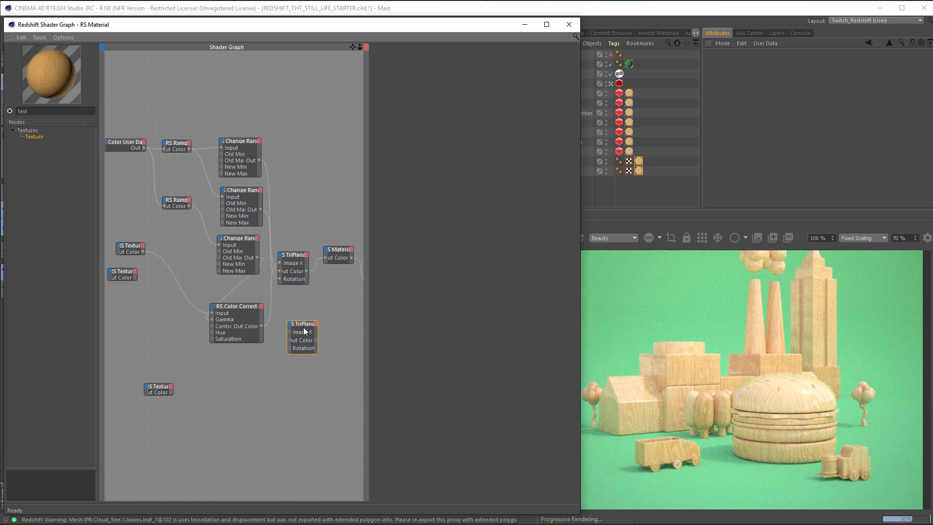
key(Delete)
Duplicate the TriPlanar node with its settings and space the two copies apart, the duplicate below the original
click(293, 259)
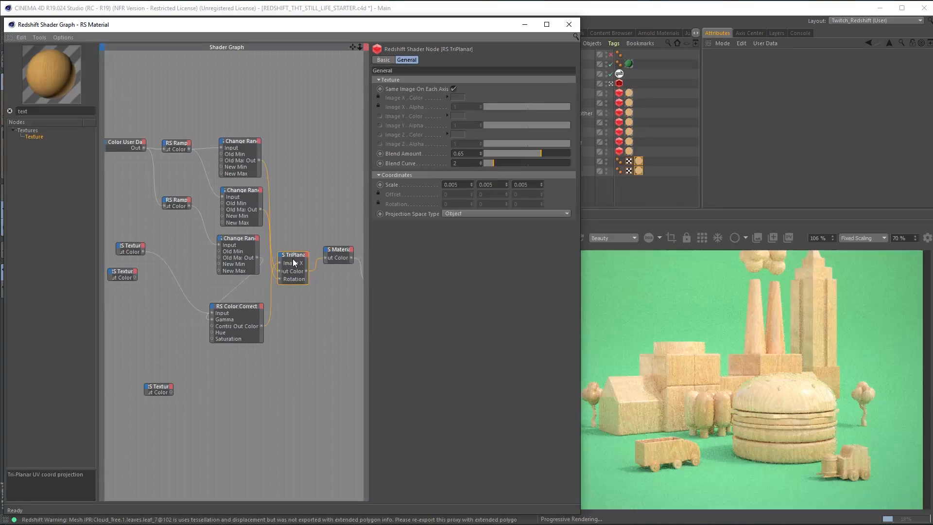
ctrl+click(294, 262)
ctrl+drag(296, 264, 299, 302)
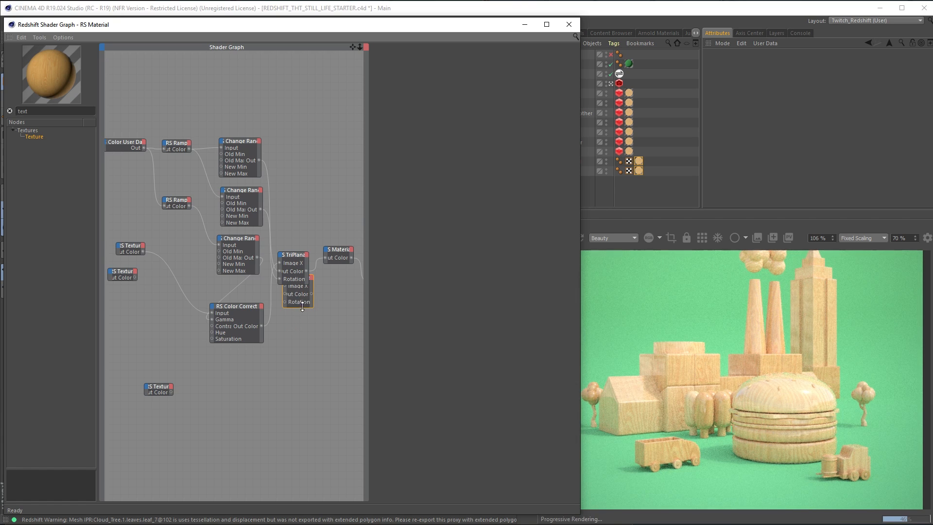
drag(297, 262, 306, 237)
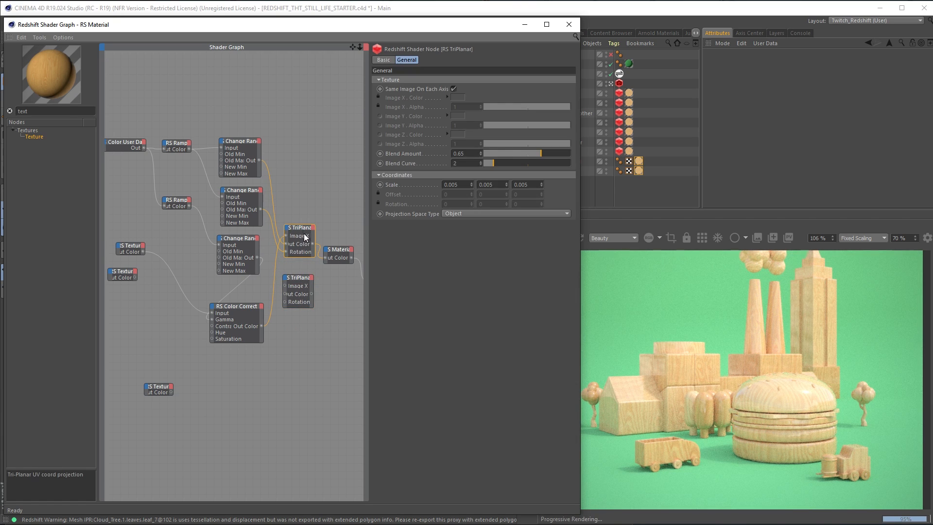
drag(299, 276, 301, 298)
Wire the upper two Change Range nodes and the Color Correct into the duplicate TriPlanar's inputs
drag(259, 161, 293, 309)
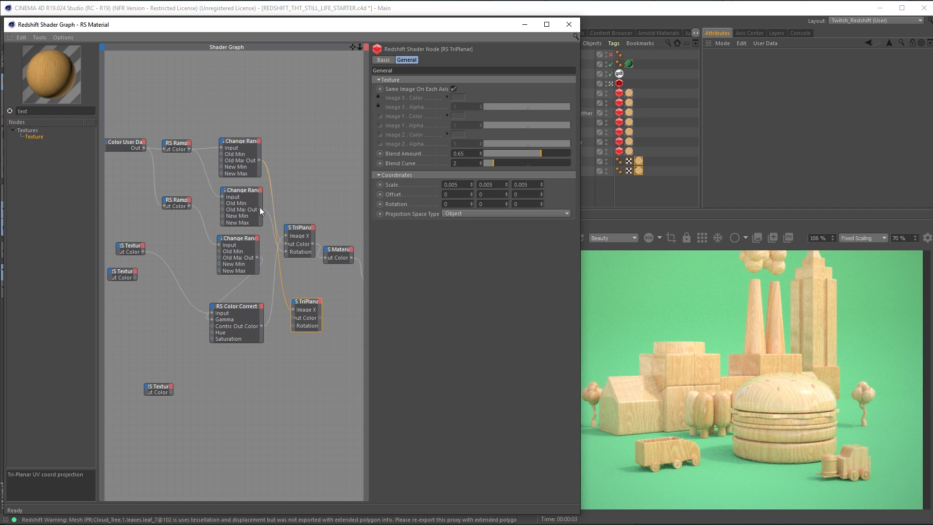
click(259, 207)
drag(261, 209, 293, 316)
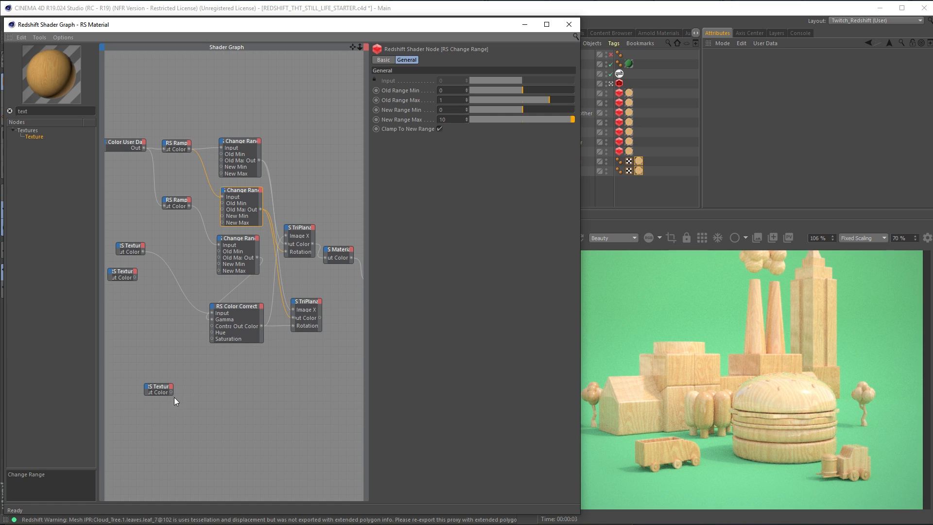
drag(171, 392, 300, 311)
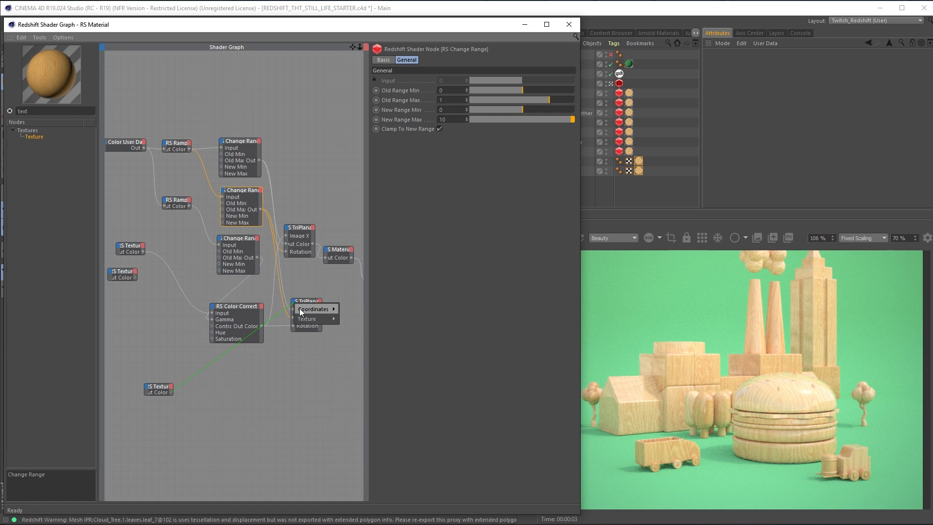
mouse_move(322, 319)
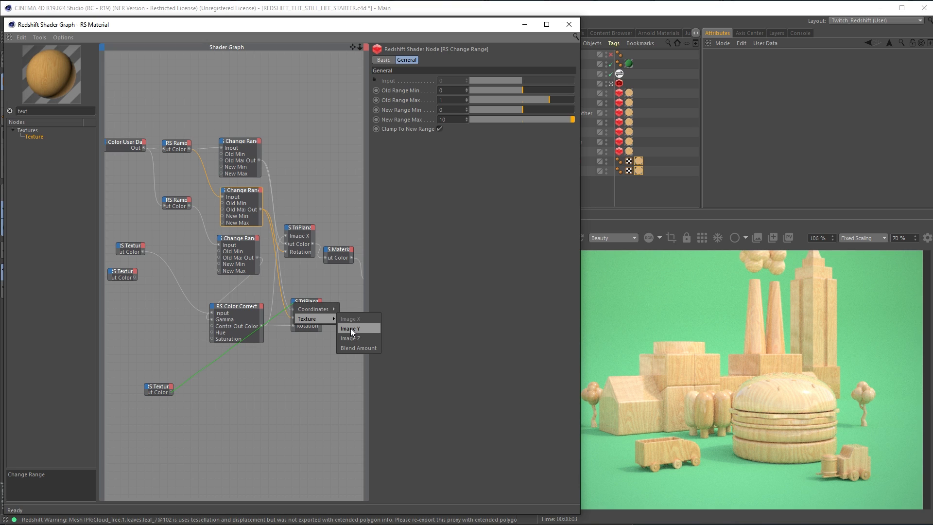
click(318, 272)
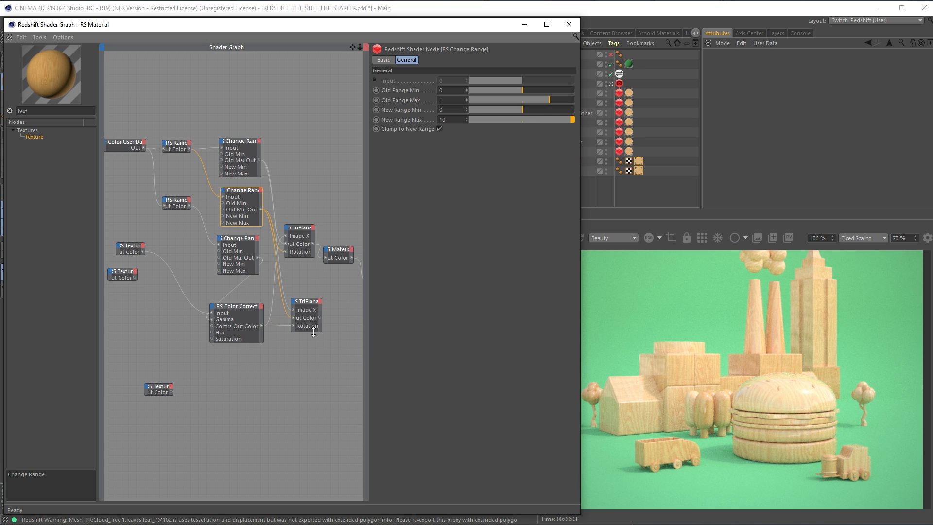
Enlarge the duplicate TriPlanar node, free its Image X input, and connect the pine normal texture's color to Image X
drag(314, 331, 312, 375)
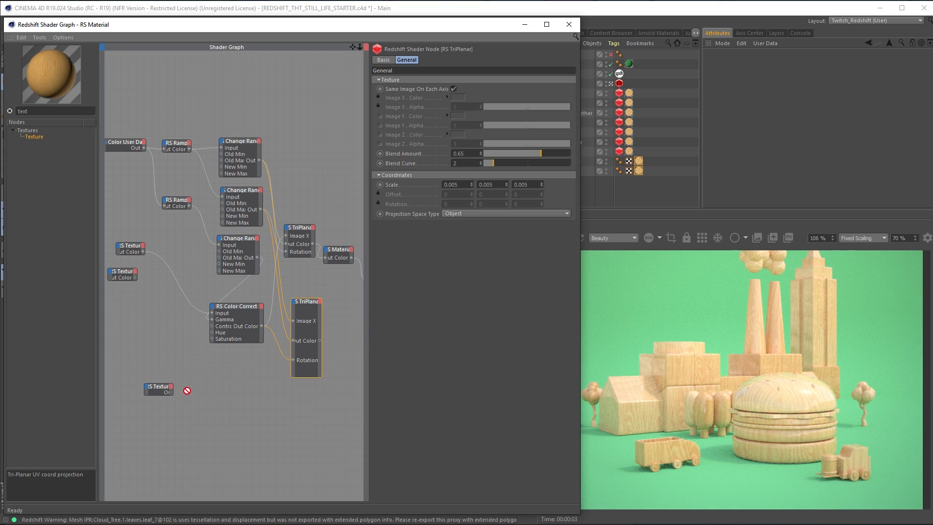
drag(293, 320, 294, 321)
scroll(192, 380, up, 4)
drag(141, 389, 306, 331)
middle_drag(306, 332, 167, 362)
scroll(207, 338, down, 1)
middle_drag(265, 240, 225, 276)
scroll(238, 281, down, 1)
middle_drag(288, 302, 281, 309)
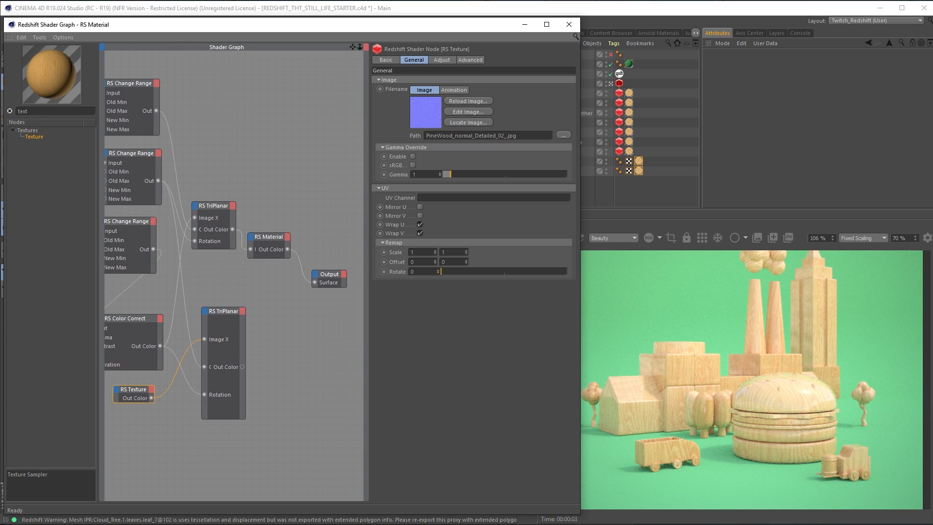
Add a Normal Map node to the graph without loading an image file
click(45, 109)
text(nor)
double_click(47, 138)
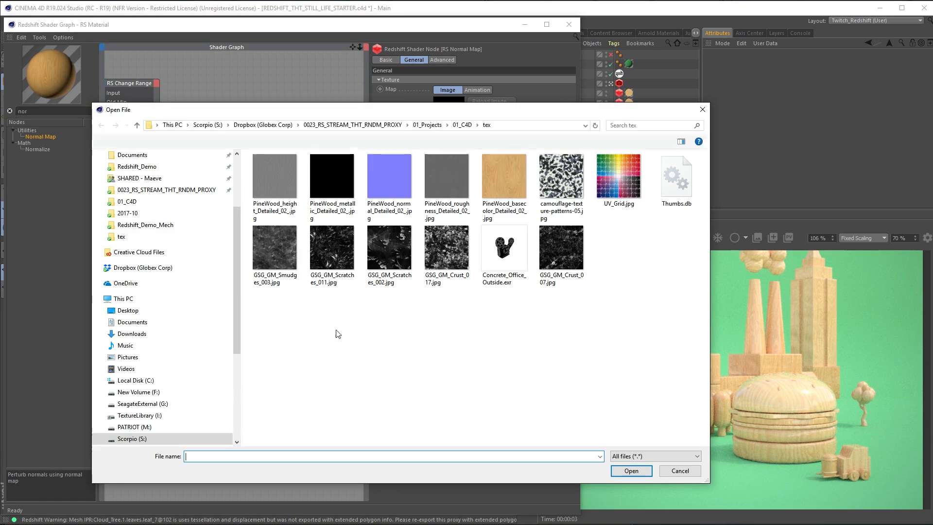
click(679, 471)
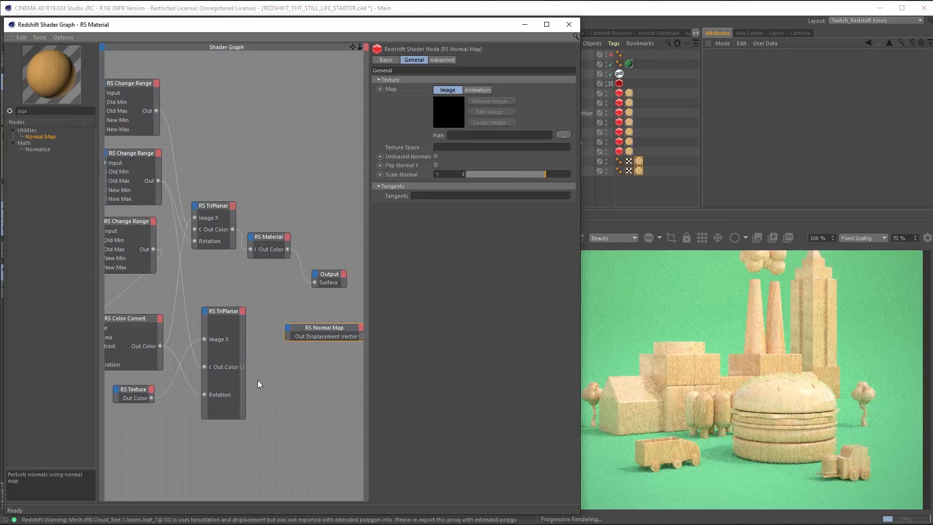
Try to connect the duplicate TriPlanar's color to the Normal Map node, then delete the Normal Map
drag(242, 366, 289, 331)
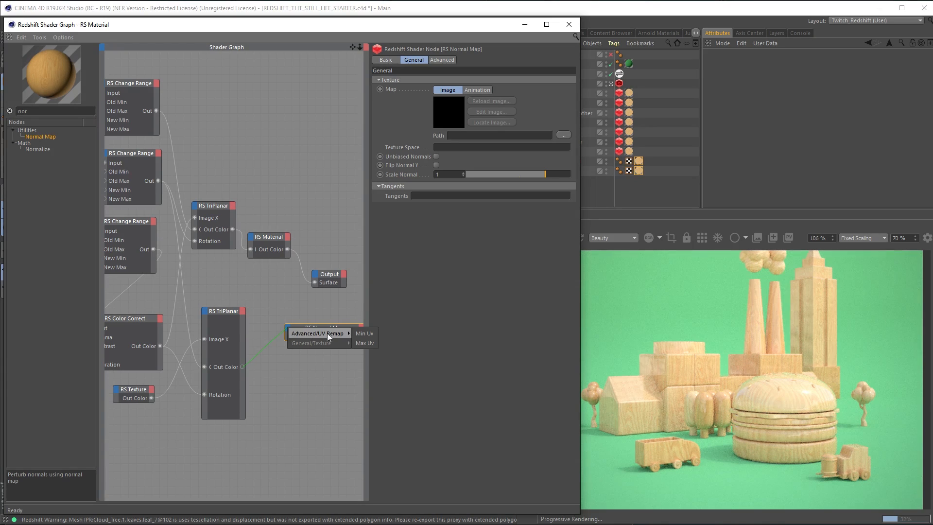
click(318, 363)
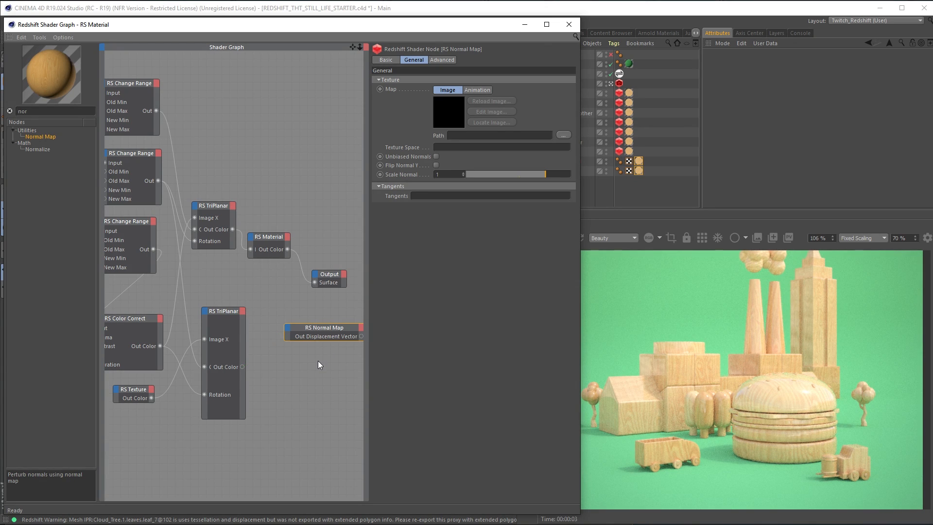
drag(339, 329, 320, 341)
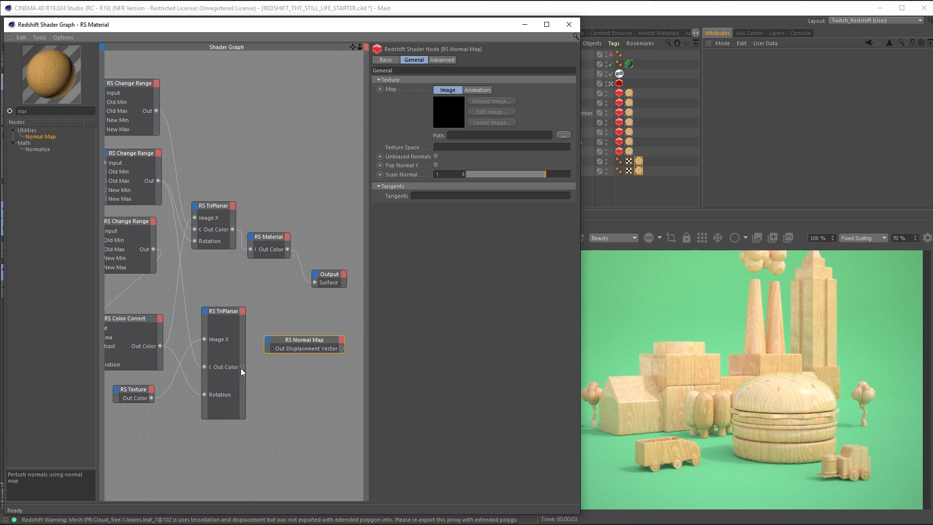
click(270, 341)
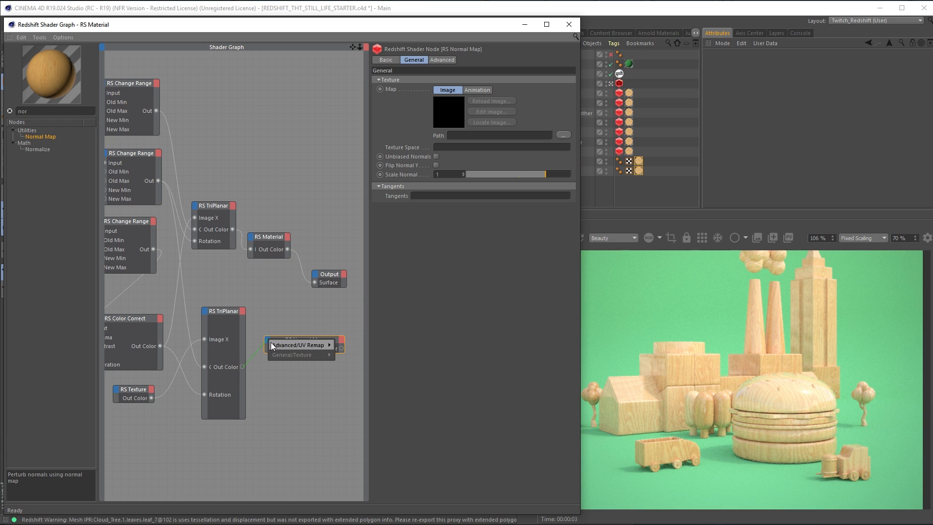
click(297, 376)
key(Delete)
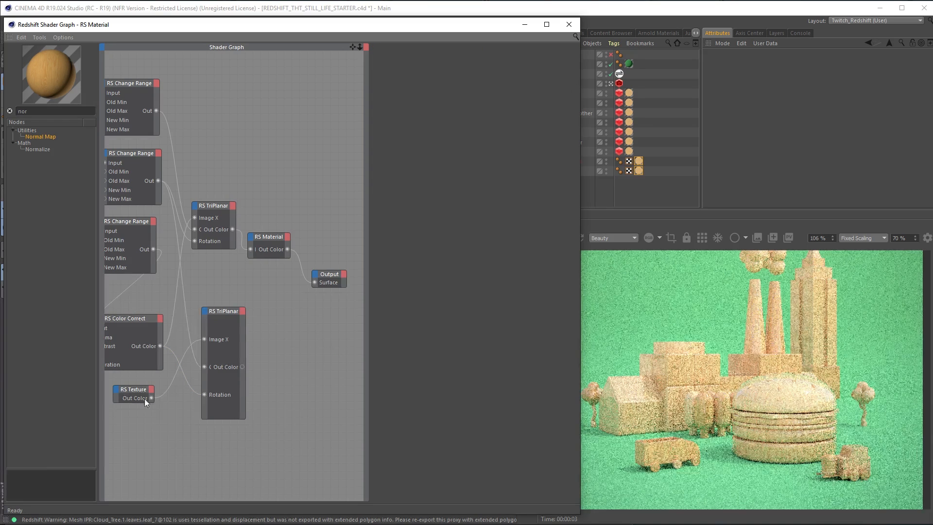
Replace the image in the texture node feeding the duplicate TriPlanar with PineWood_height_Detailed_02_.jpg
click(134, 389)
click(563, 135)
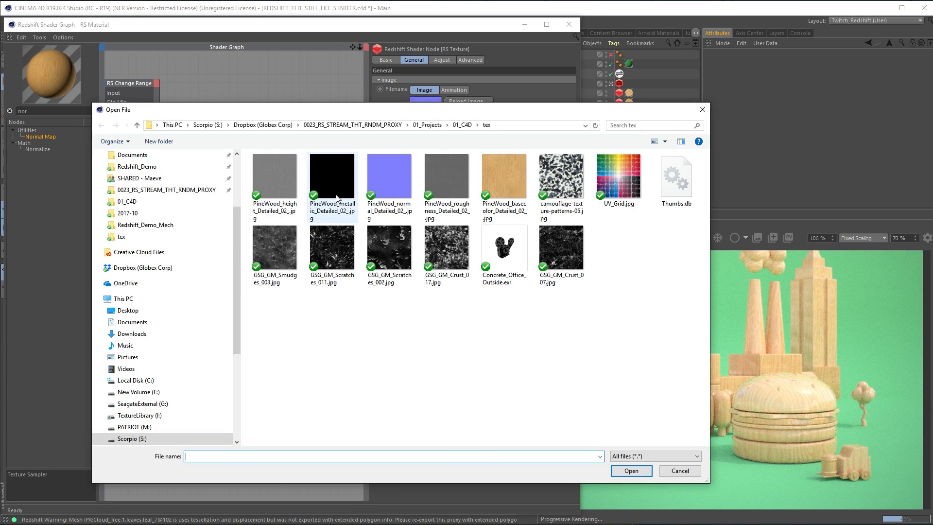
click(273, 183)
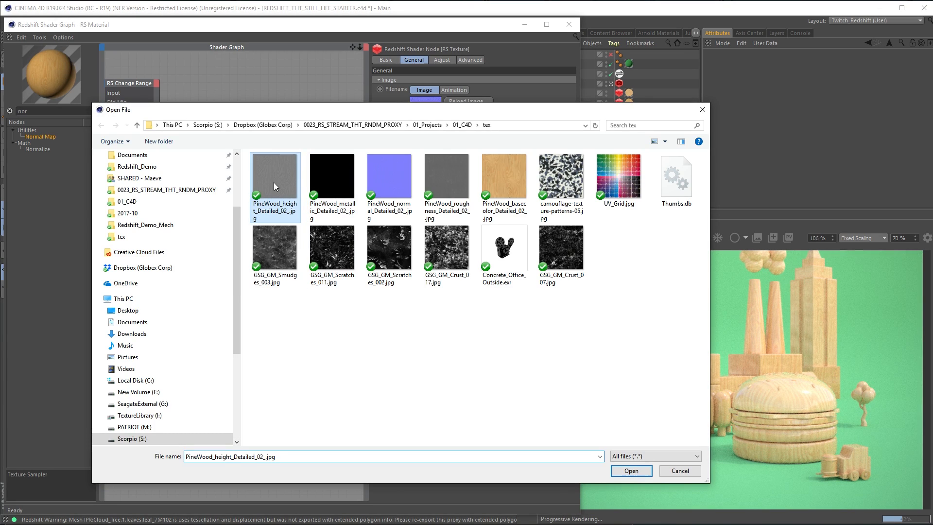
click(630, 470)
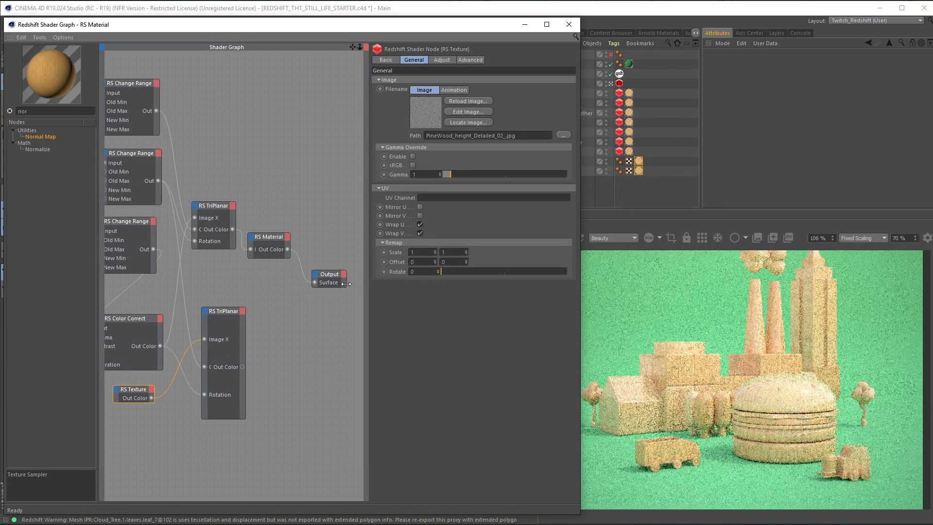
Add a Bump Map node beside the duplicate TriPlanar and connect the TriPlanar's color to the bump's texture input
double_click(23, 111)
text(bump)
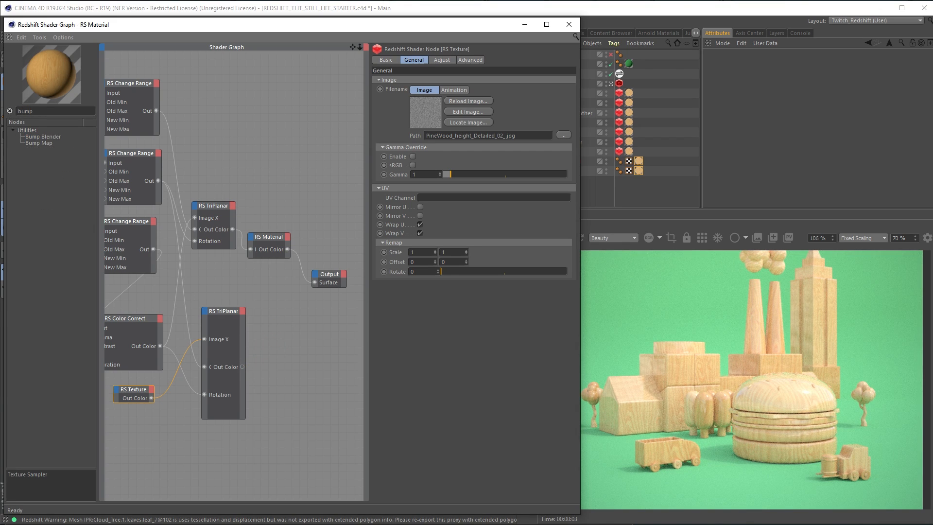
drag(39, 143, 253, 358)
mouse_move(287, 373)
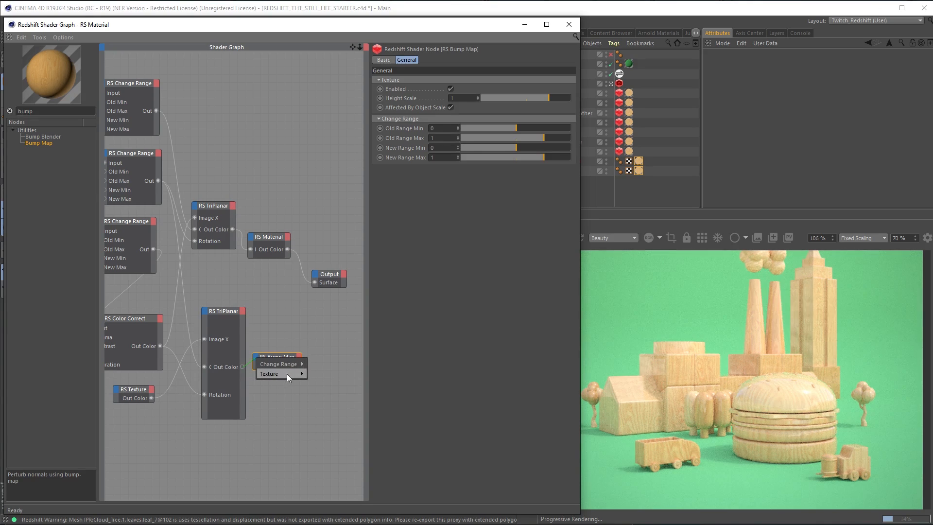
click(316, 374)
Connect the Bump Map's output to the RS Material's overall Bump Input and enlarge the material node to show its inputs
drag(299, 366, 253, 240)
mouse_move(316, 313)
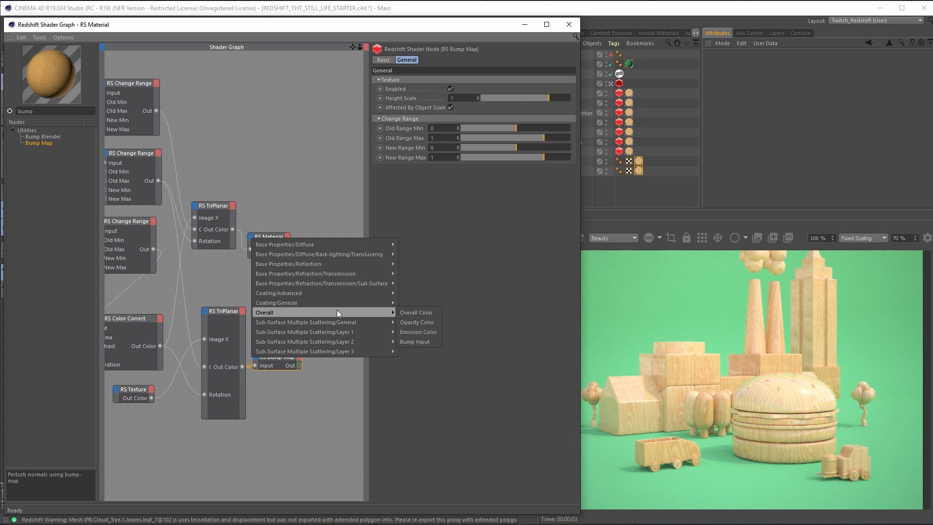
click(418, 341)
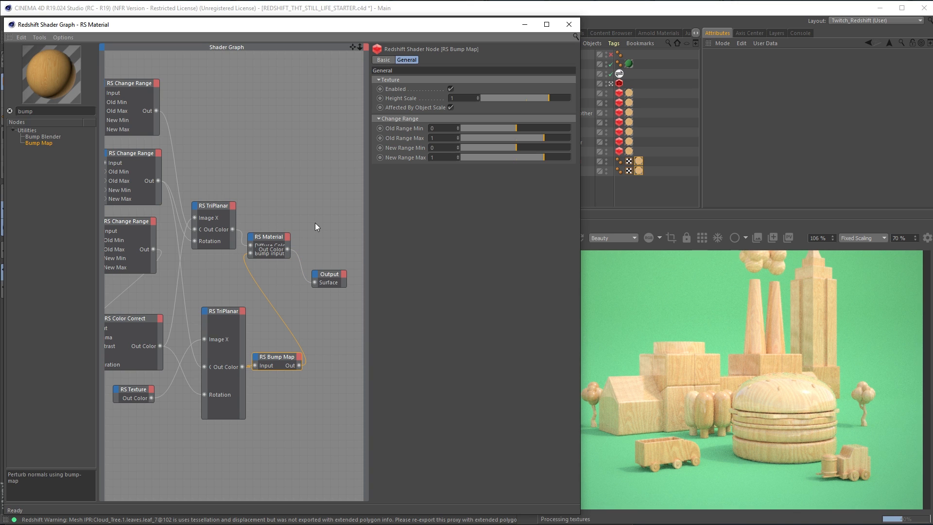
click(284, 255)
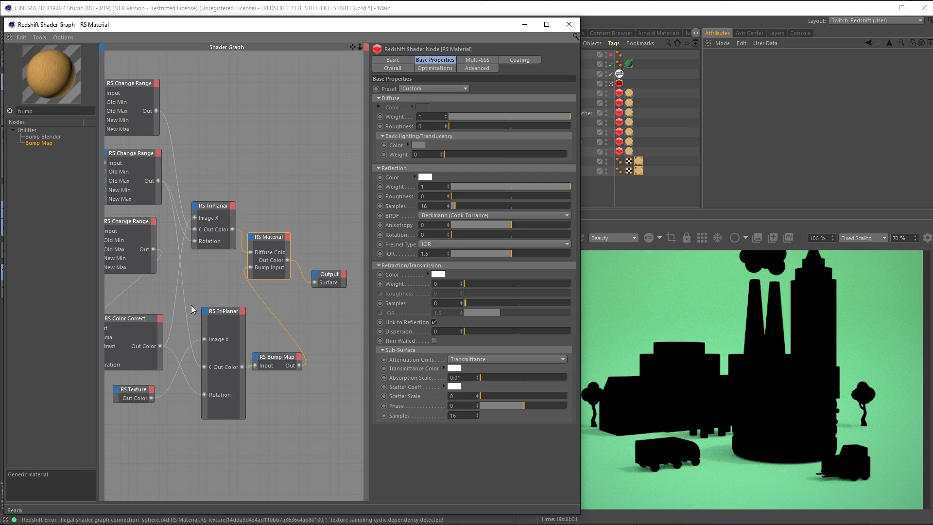
Preview the duplicate TriPlanar through the Output's Surface, then space out and widen the node and disconnect its Offset and Rotation inputs
alt+middle_drag(191, 305, 213, 327)
drag(299, 387, 332, 384)
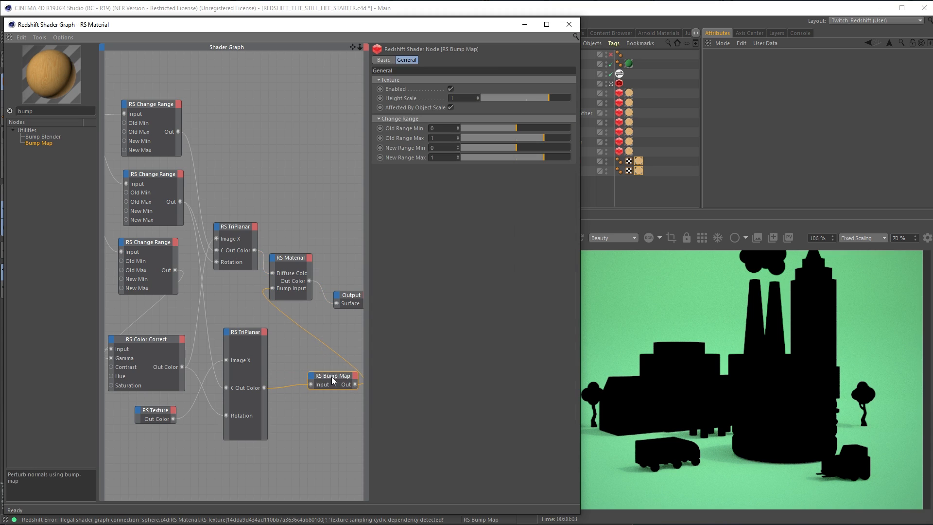
click(161, 411)
click(246, 332)
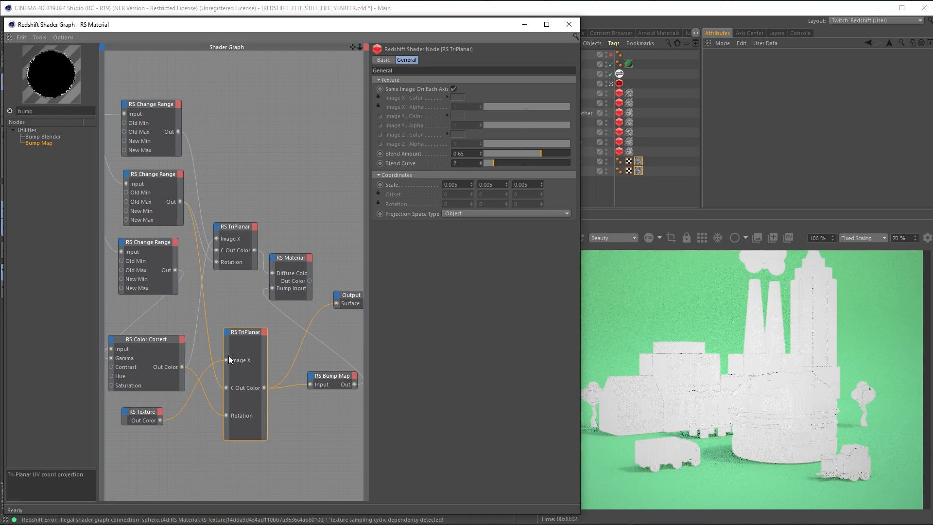
drag(252, 334, 279, 333)
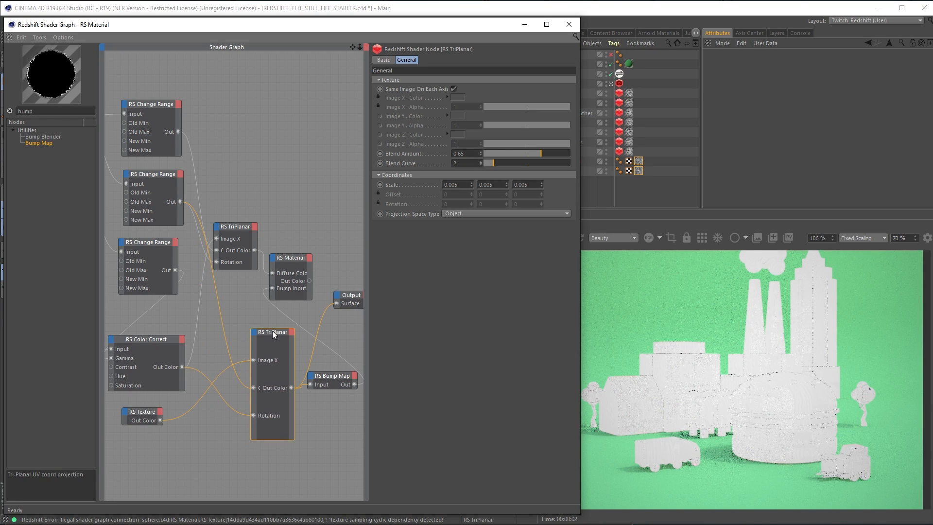
drag(252, 384, 208, 382)
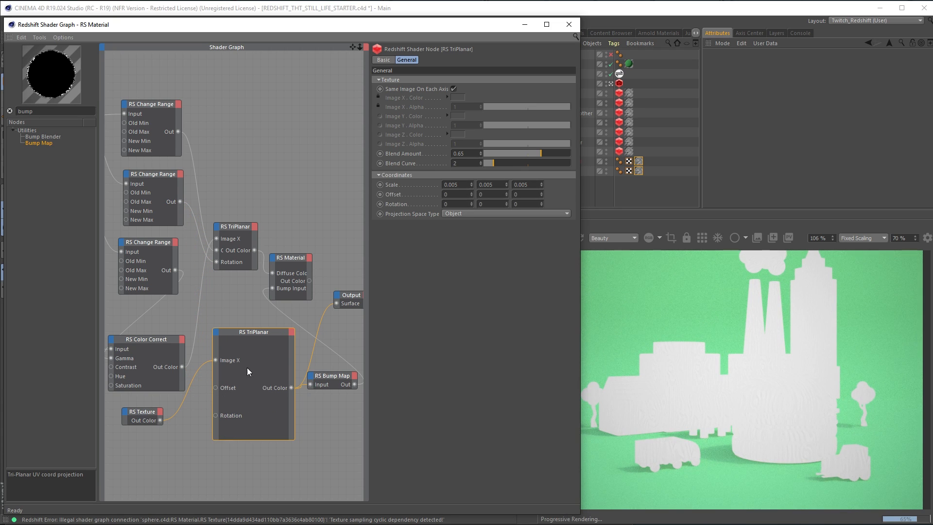
Wire the upper two Change Range nodes to the duplicate TriPlanar's Offset and Rotation, and reconnect the RS Material's color to the Output's Surface
middle_drag(173, 194, 207, 210)
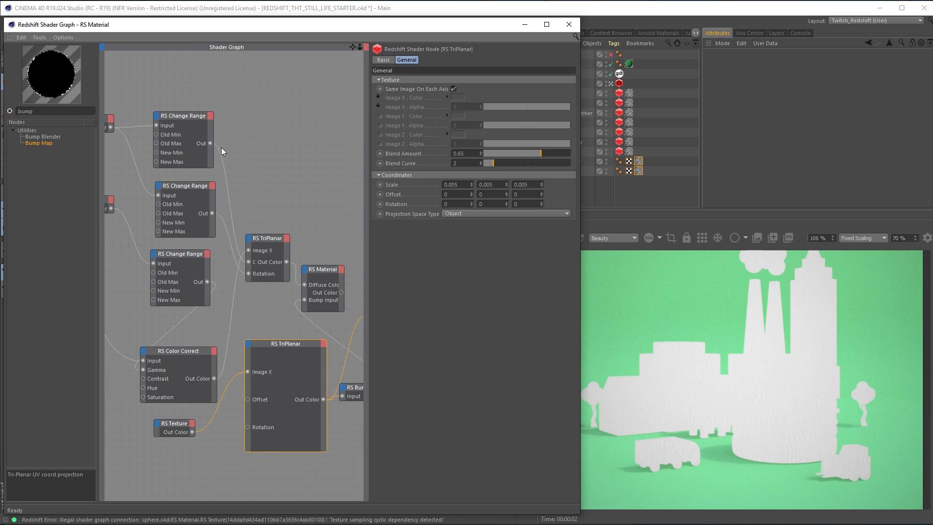
drag(210, 143, 249, 400)
drag(212, 213, 247, 428)
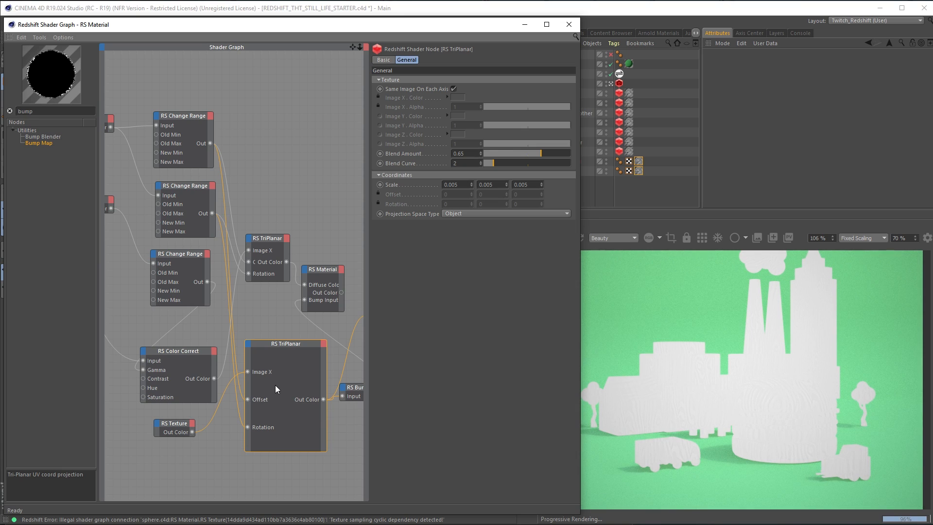
middle_drag(315, 350, 218, 365)
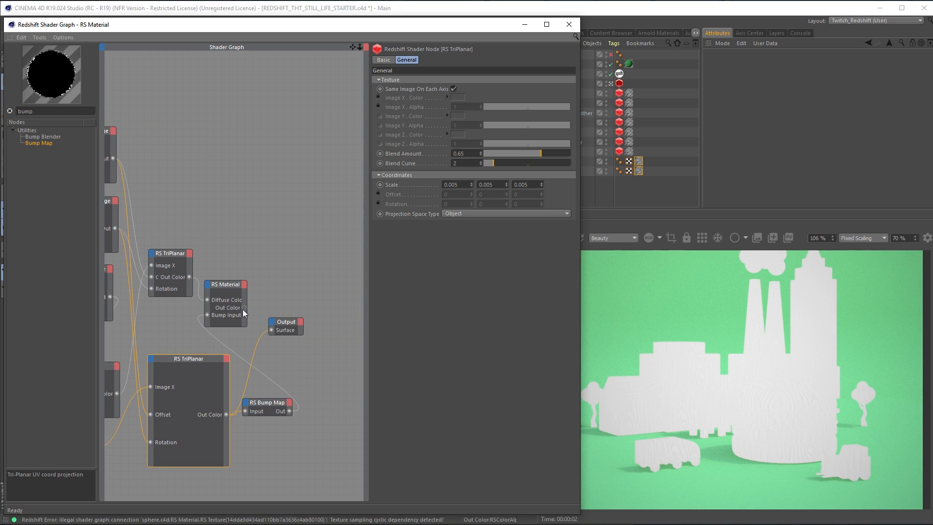
drag(271, 332, 273, 331)
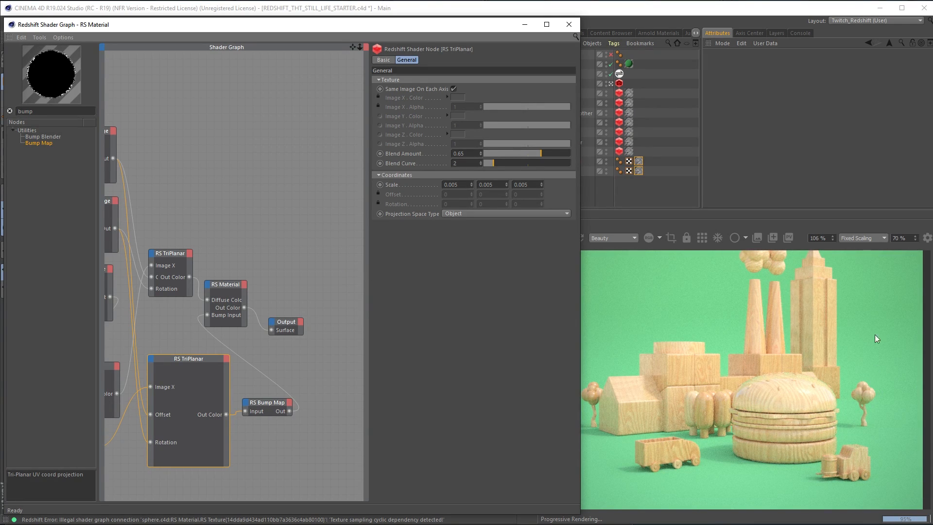
Magnify the render view to 200% and limit rendering to a region around the burger
click(817, 237)
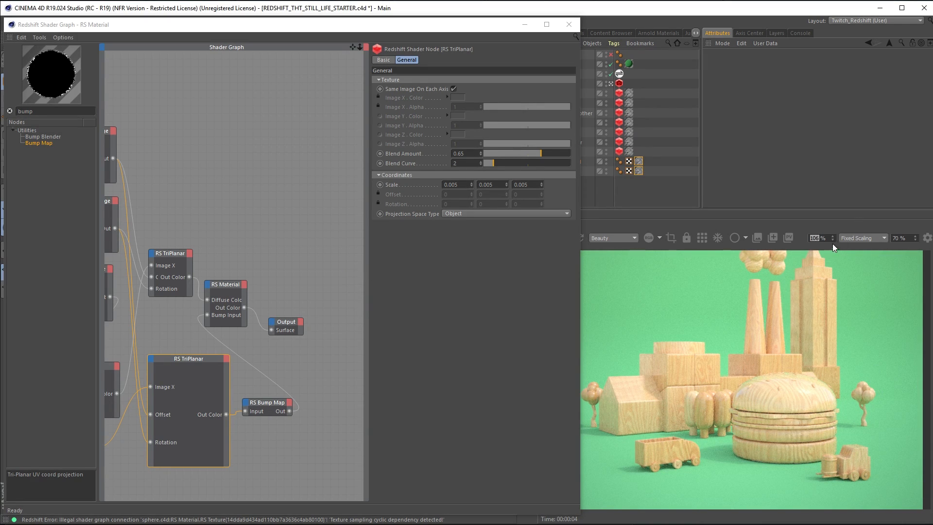
text(200)
key(Return)
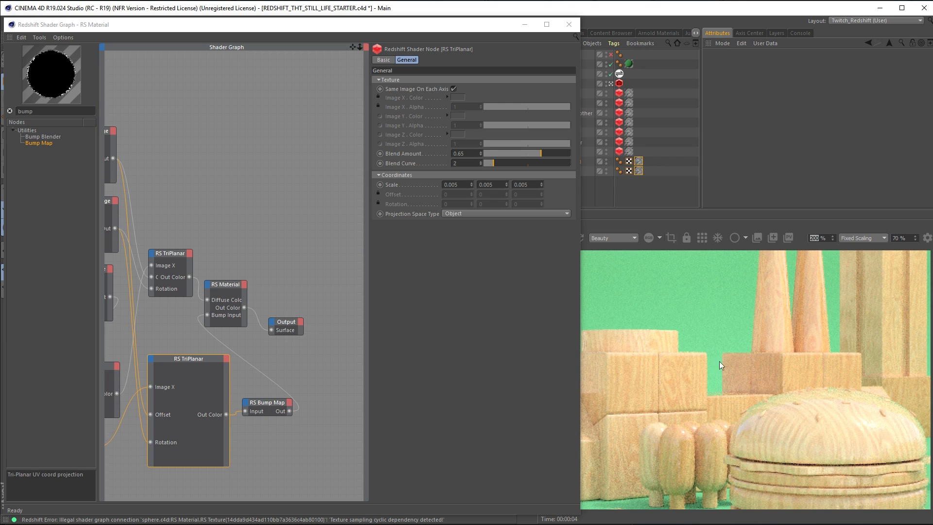
ctrl+drag(714, 359, 931, 510)
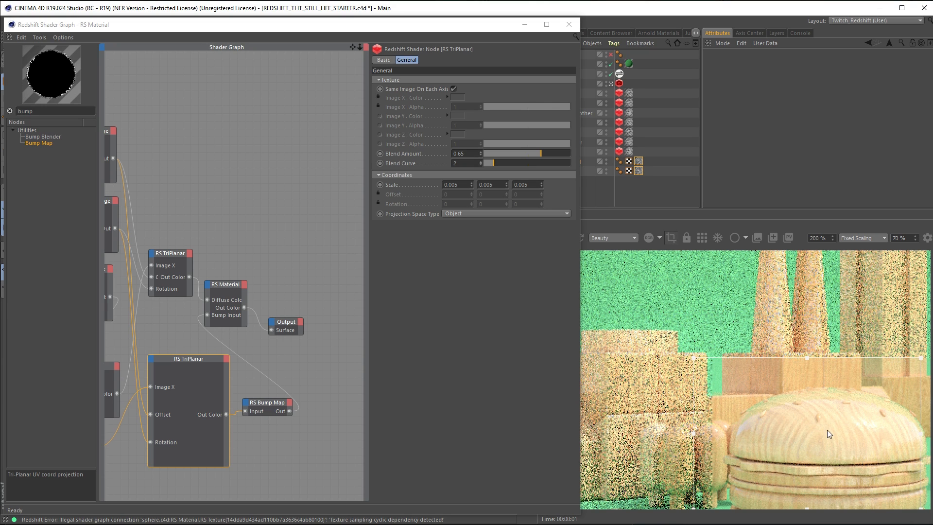
drag(840, 425, 798, 416)
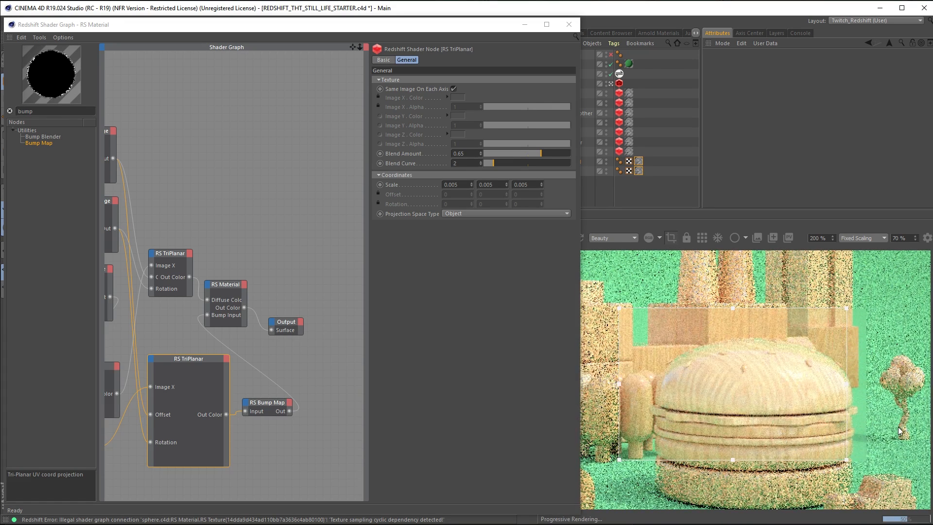
Test a Height Scale of 2 on the Bump Map node and settle on 0.1
click(269, 409)
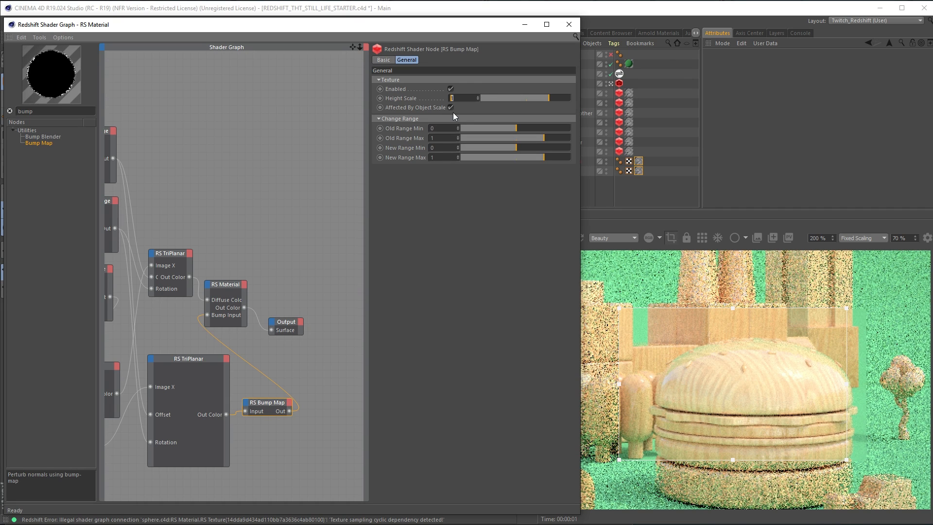
text(2)
key(Return)
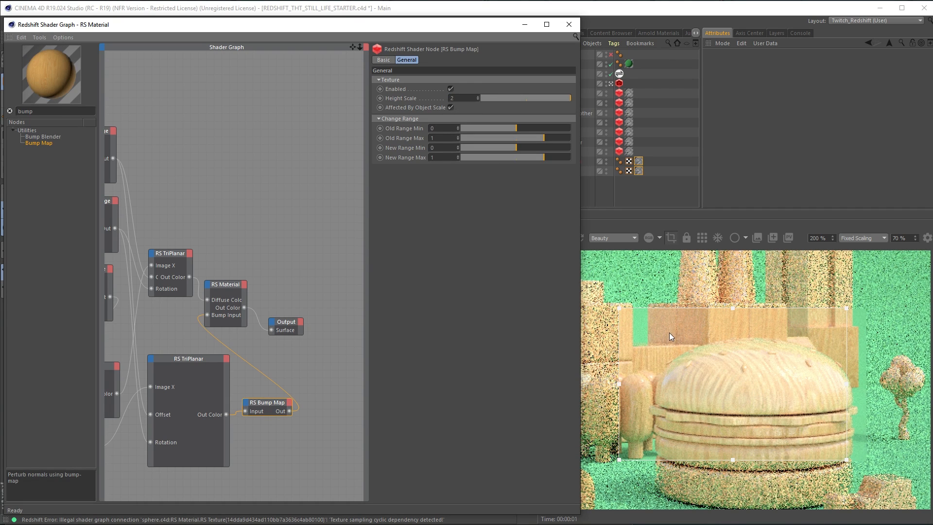
text(0.1)
key(Return)
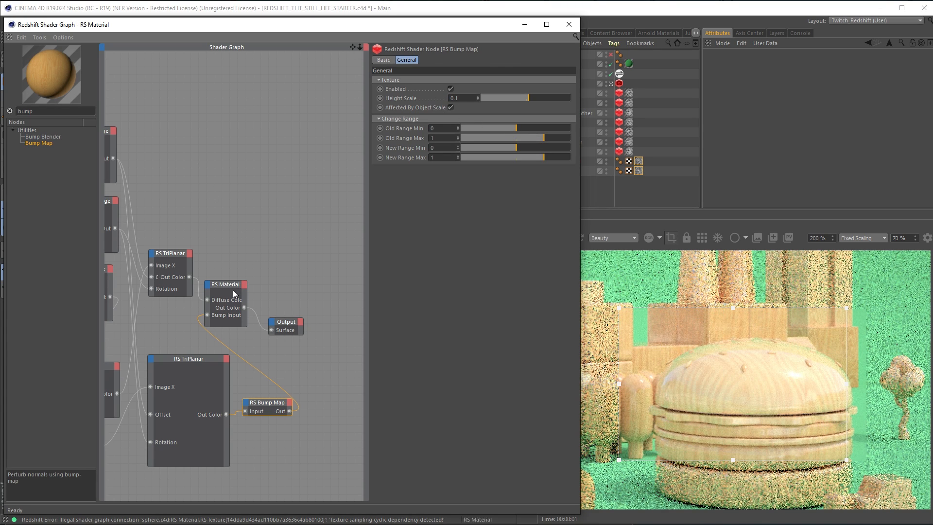
Try a reflection roughness of 0.15 on the RS Material and settle on 0.35
click(235, 288)
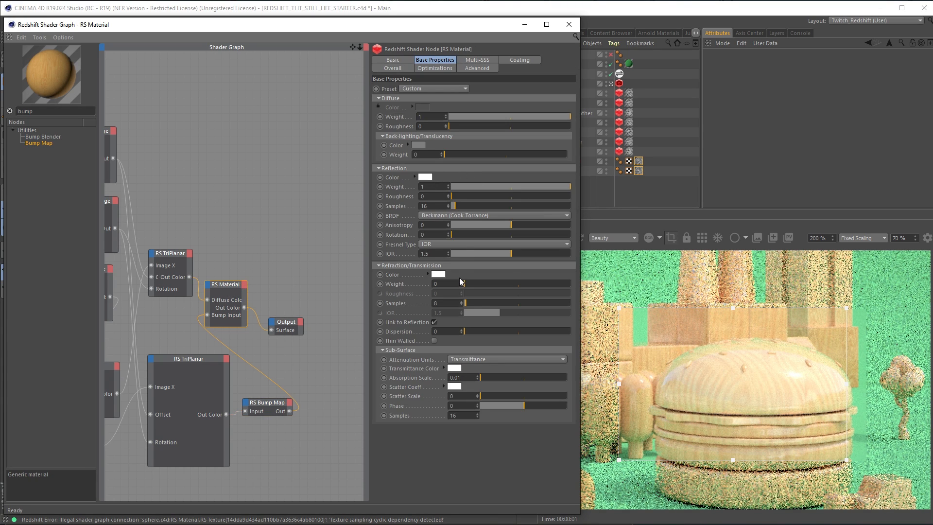
click(437, 197)
text(0.15)
key(Return)
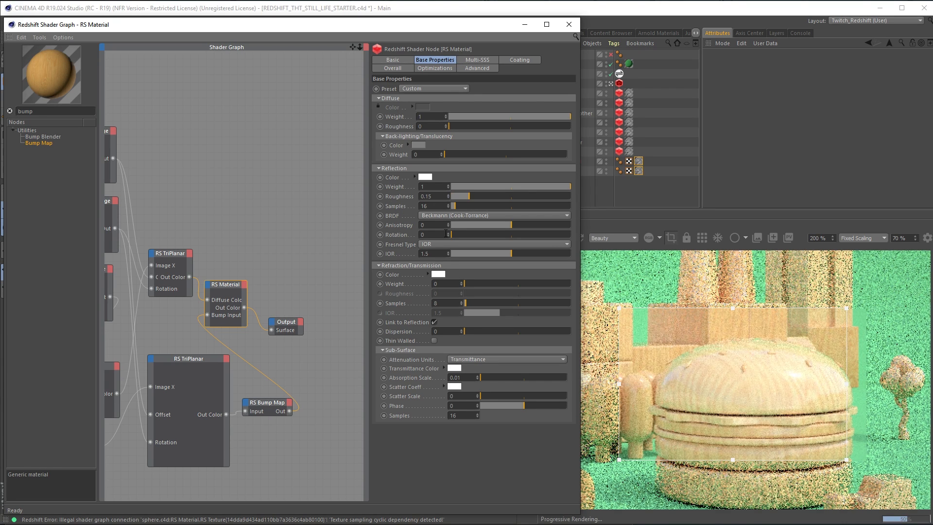
click(442, 195)
text(0.3)
key(Return)
click(432, 198)
text(5)
key(Return)
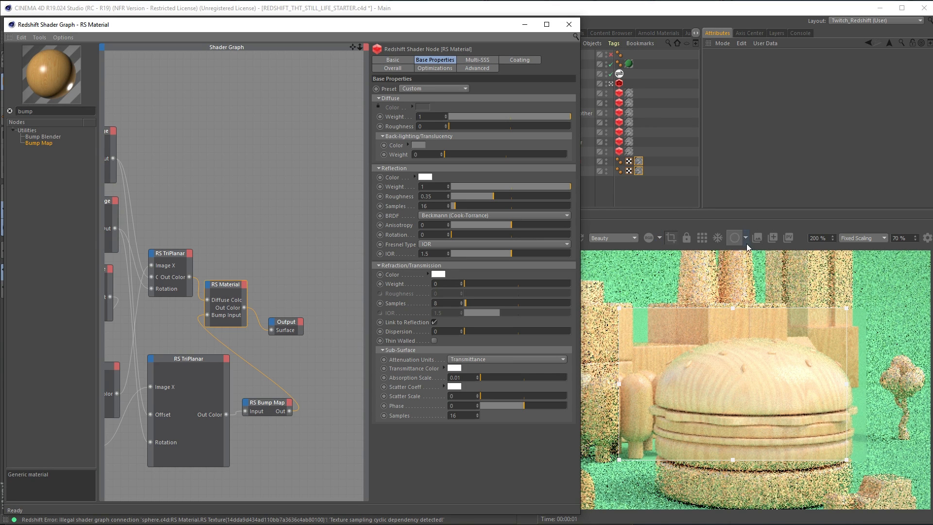
Turn off the render region and return the render view to 100% with the whole scene framed
click(670, 239)
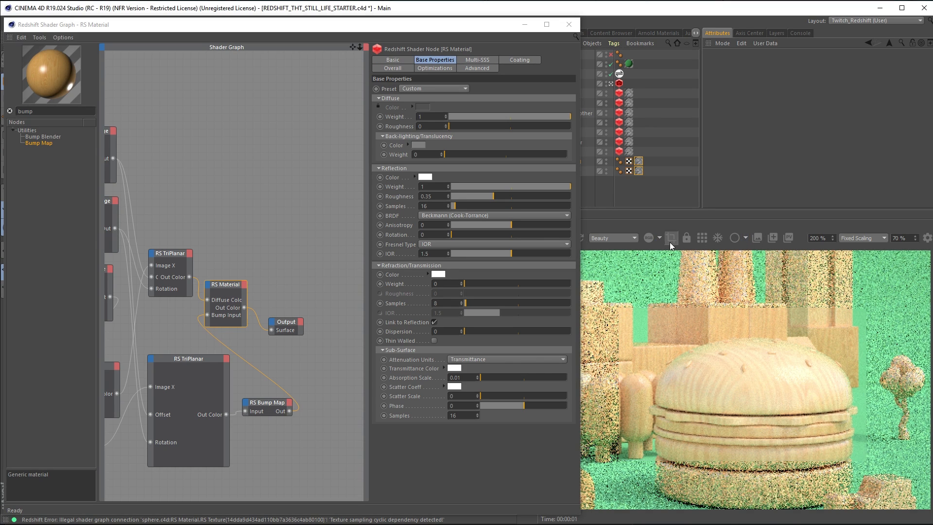
double_click(817, 237)
text(100)
key(Return)
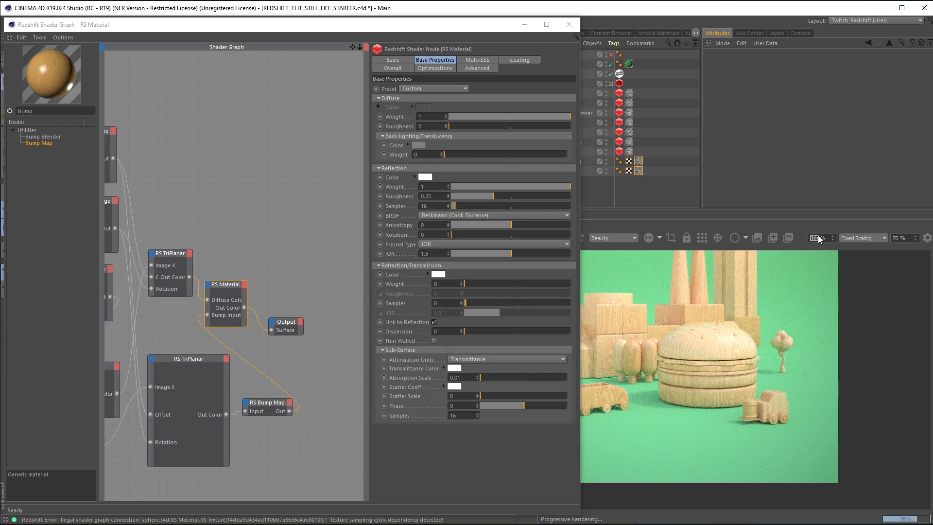
drag(749, 306, 849, 370)
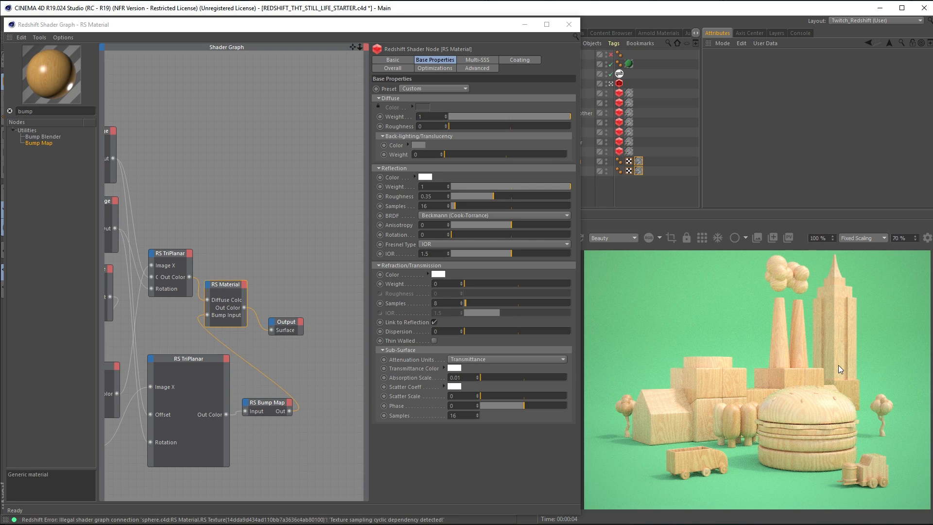
Try a New Range Min of 0.5 in the Change Range node that feeds the Color Correct's gamma
middle_drag(209, 231, 302, 223)
mouse_move(237, 202)
middle_down()
mouse_move(258, 194)
mouse_move(239, 220)
middle_up()
click(223, 198)
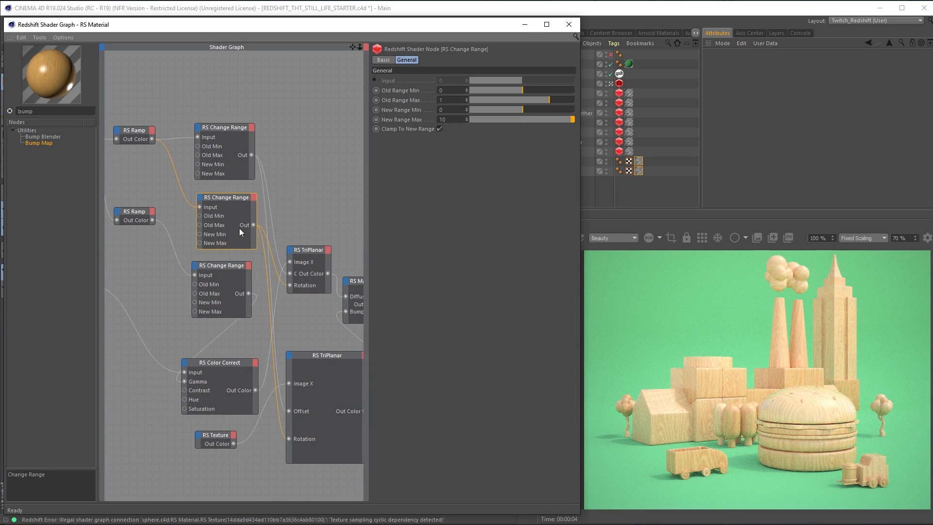
click(232, 128)
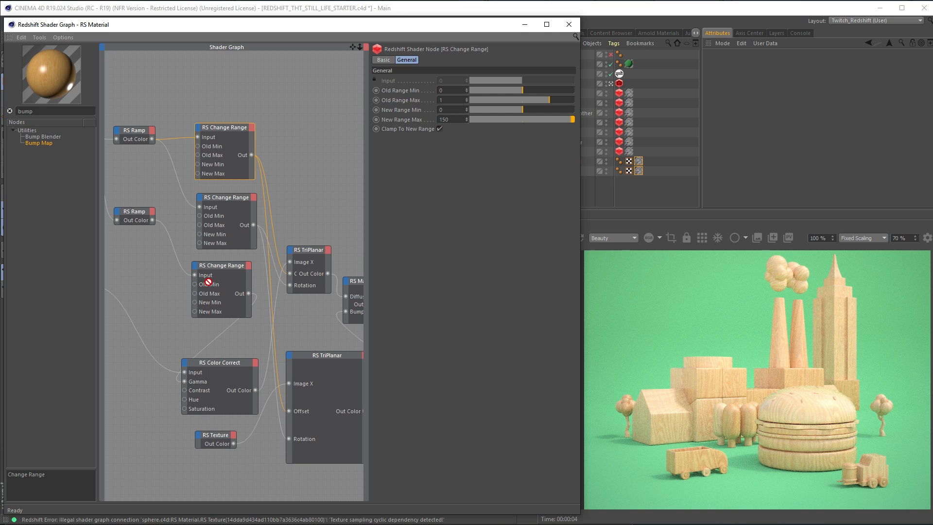
click(223, 266)
double_click(445, 110)
text(0.5)
key(Return)
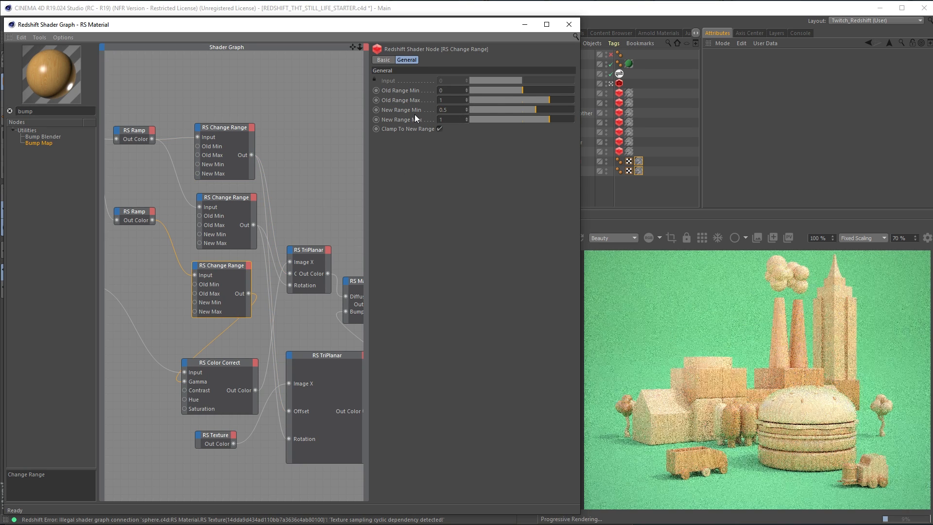
Set the gamma Change Range's New Range Min to 0.65 and New Range Max to 1.1
double_click(444, 110)
text(0.65)
key(Return)
drag(448, 120, 411, 124)
text(1.1)
key(Return)
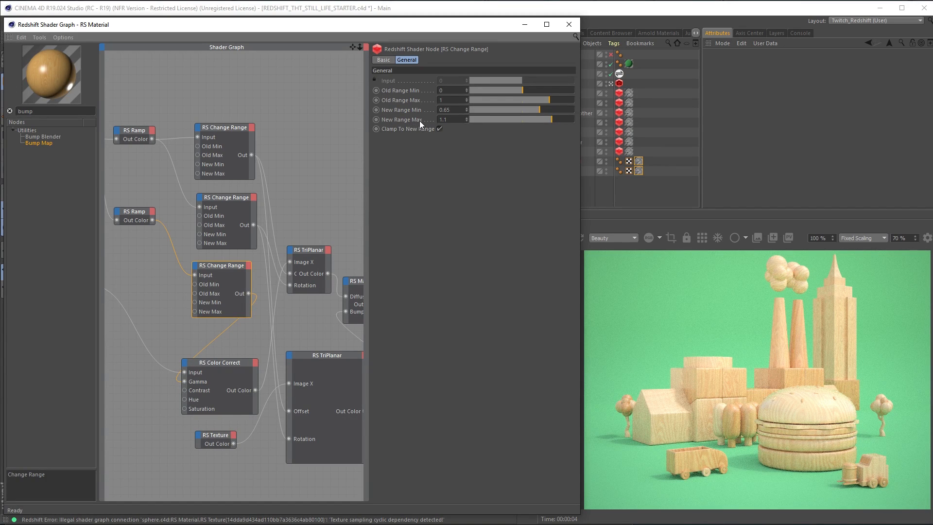
Show the Film Settings and Tone Mapping of the camera's Redshift tag and compare the render with exposure disabled and enabled
click(569, 24)
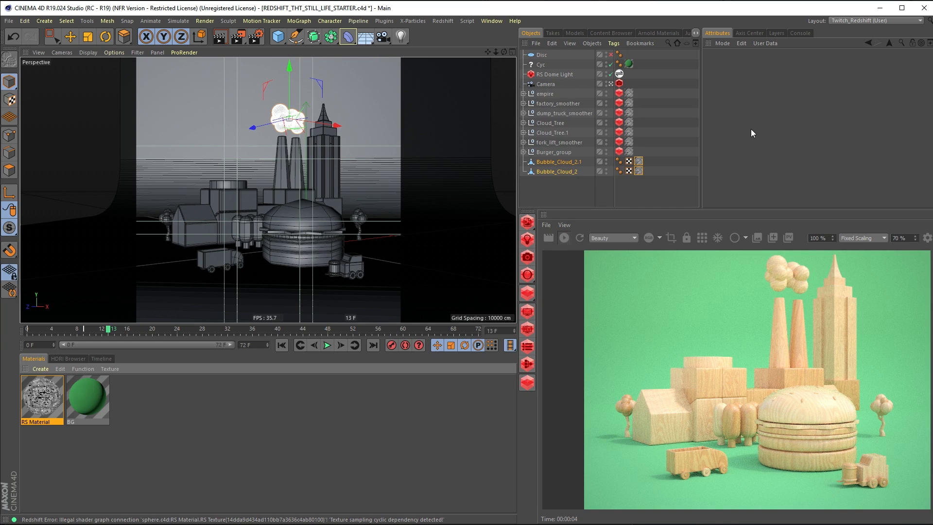
click(619, 83)
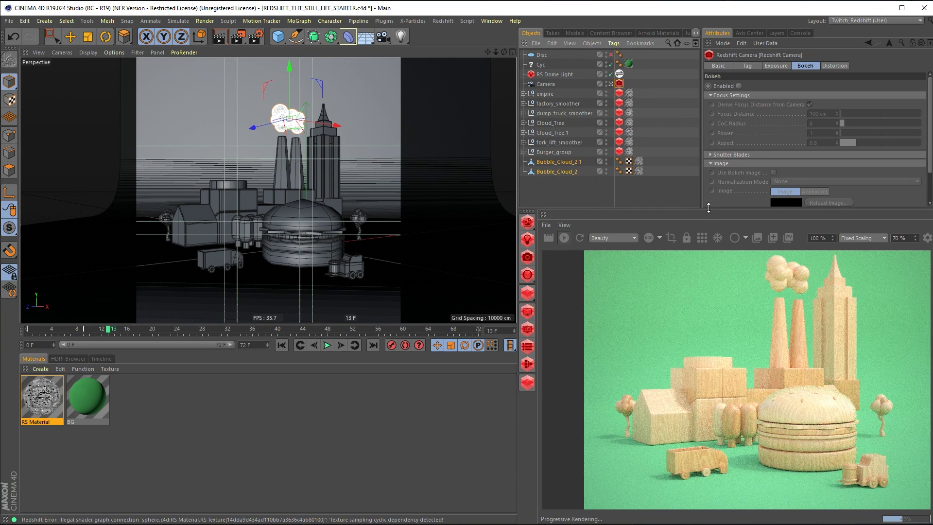
drag(709, 208, 705, 252)
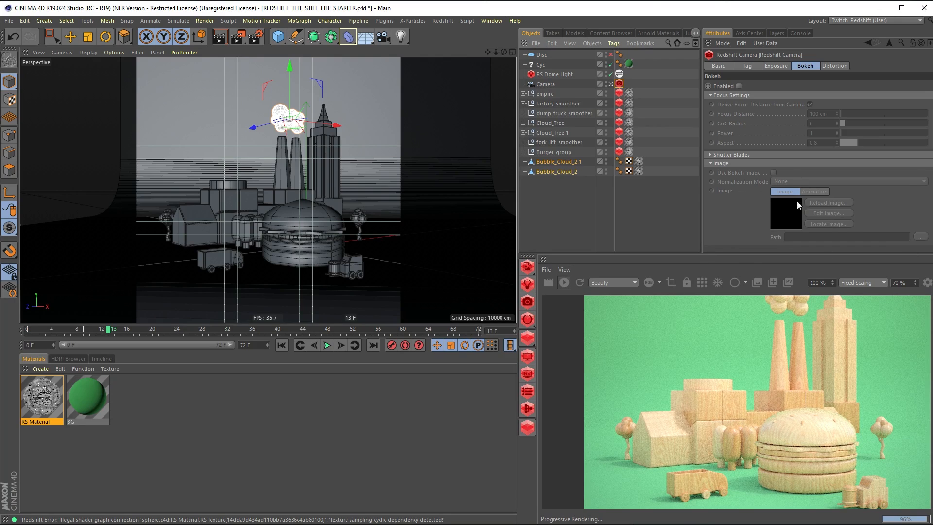
click(777, 66)
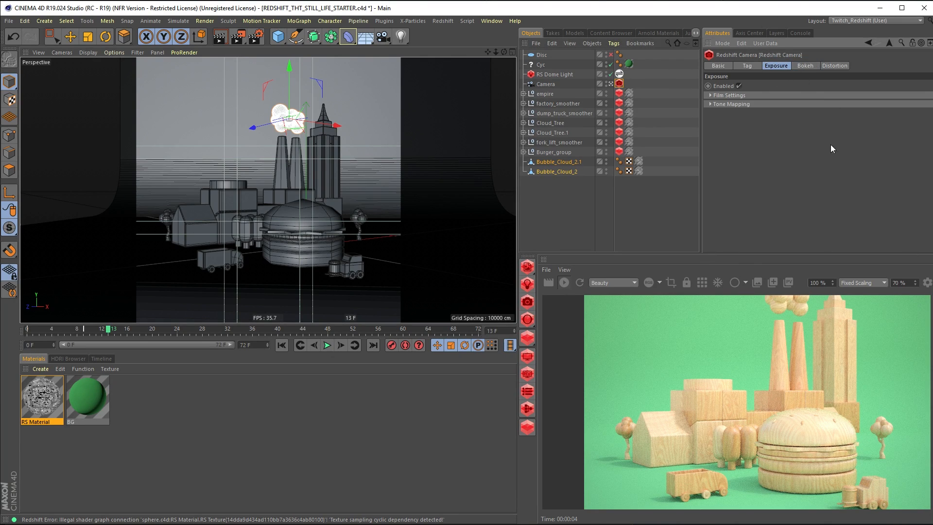
click(738, 96)
click(736, 155)
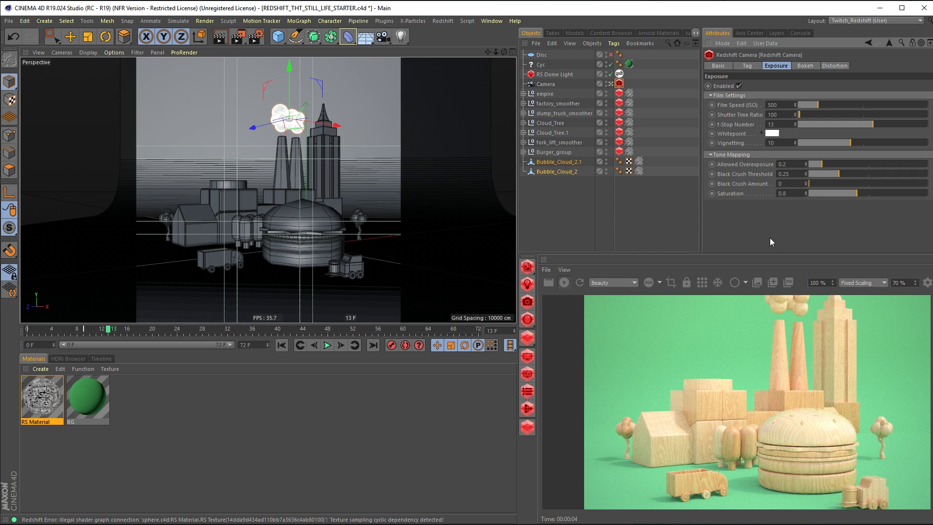
click(739, 86)
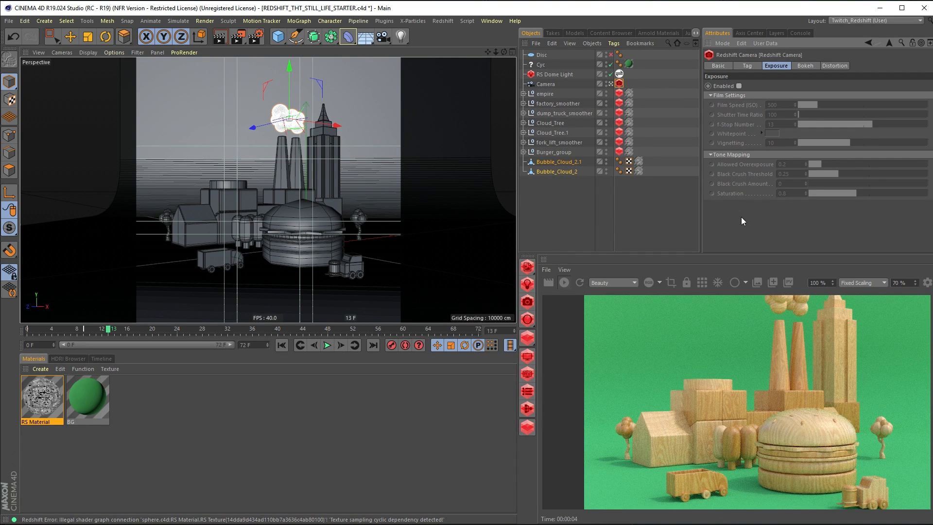
click(738, 85)
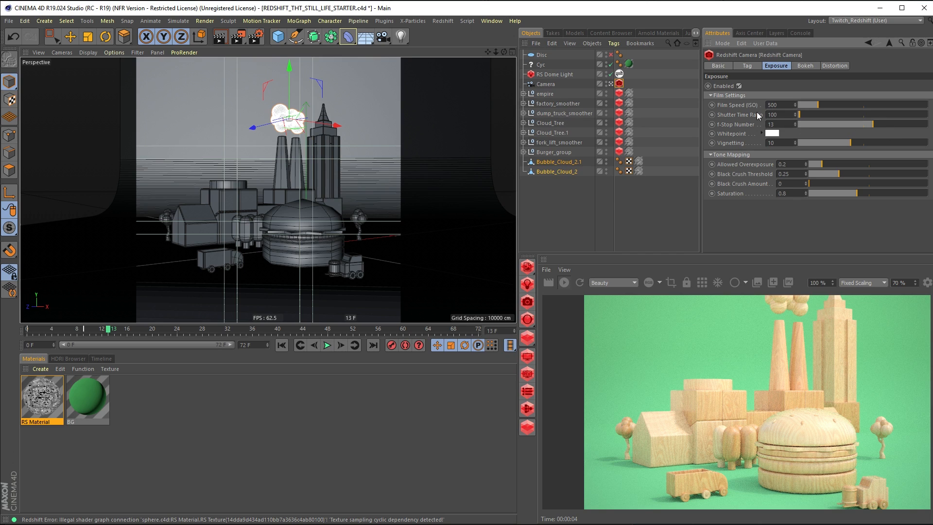
Try film speeds of 100 and 1000 ISO on the Redshift Camera and undo the changes
drag(749, 105, 747, 125)
click(776, 105)
text(100)
key(Return)
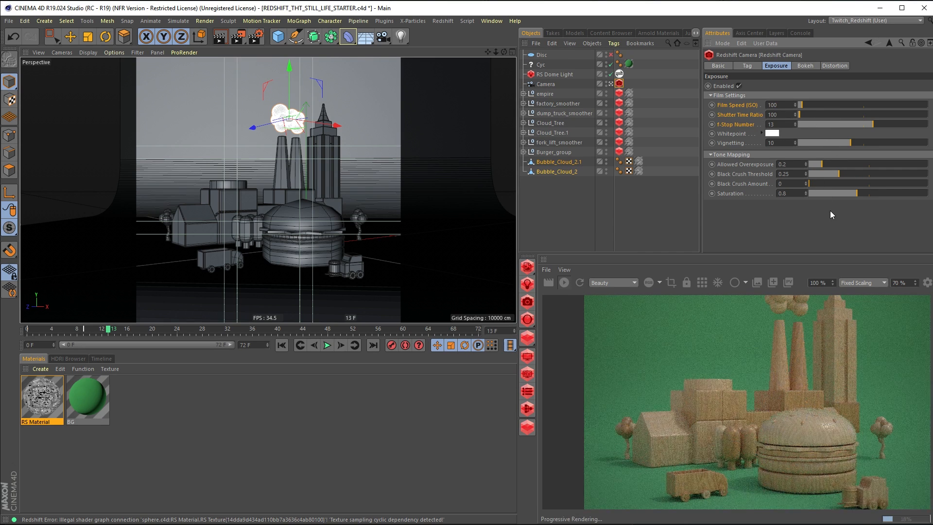
click(778, 105)
text(1000)
key(Return)
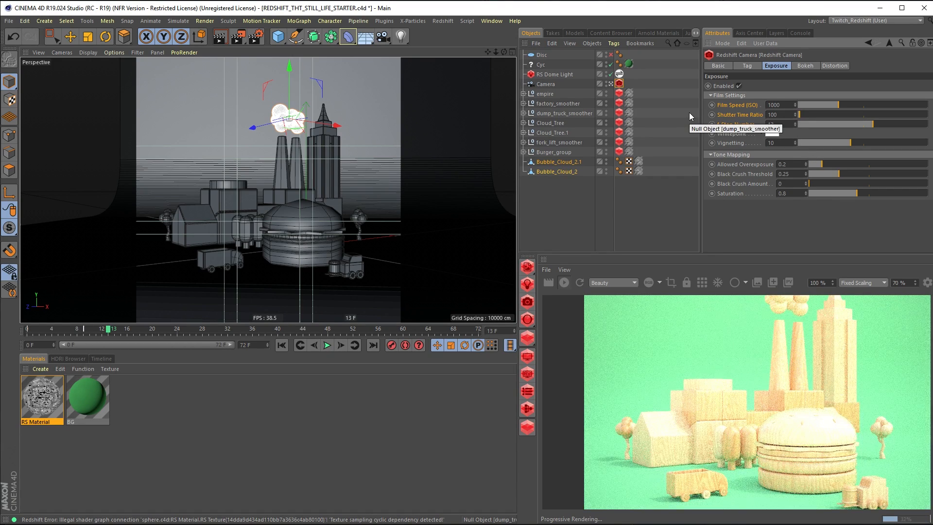
click(778, 105)
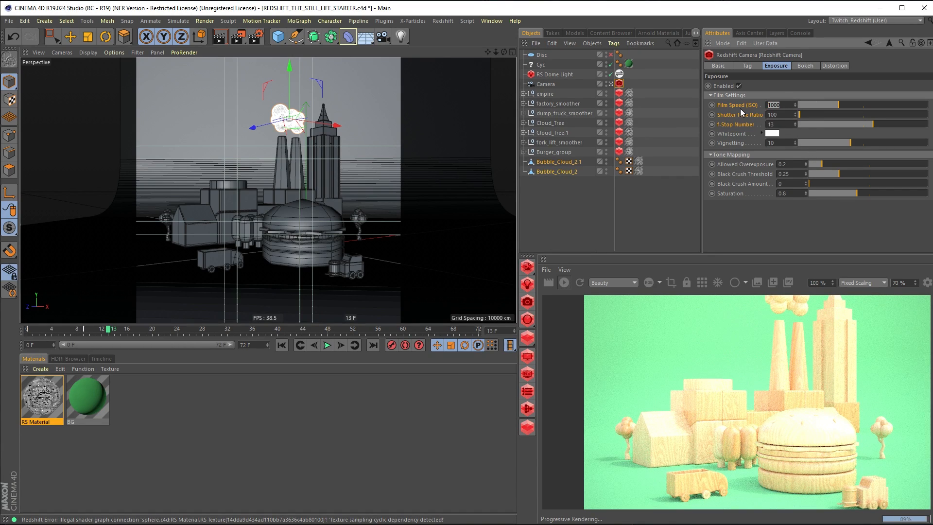
text(100)
key(Return)
key(ctrl+z)
key(ctrl+z)
key(ctrl+z)
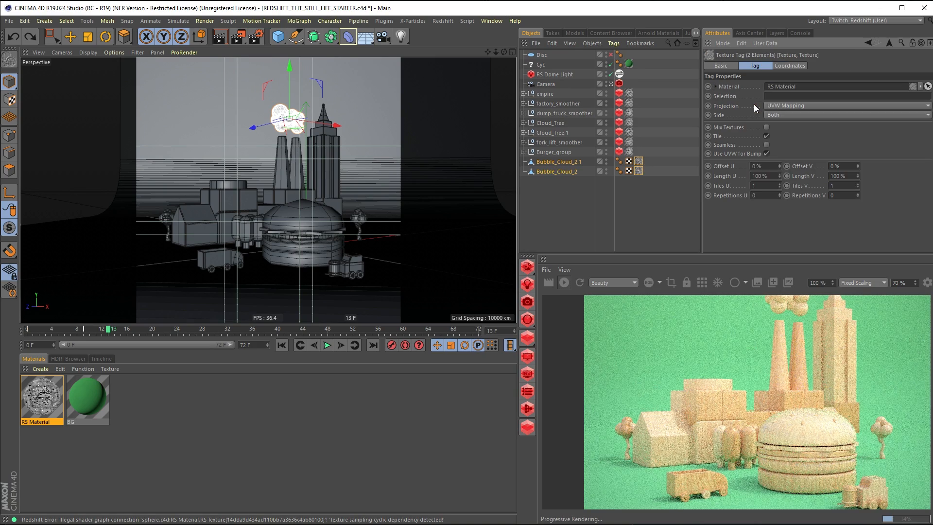
click(629, 87)
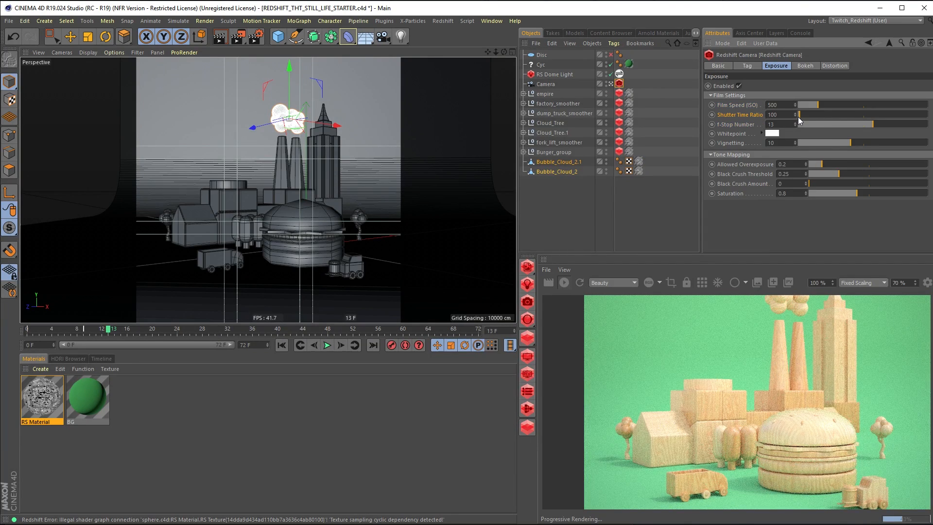
Try f-Stop Numbers of 1 and 20 on the Redshift Camera and undo the changes
key(Tab)
text(1)
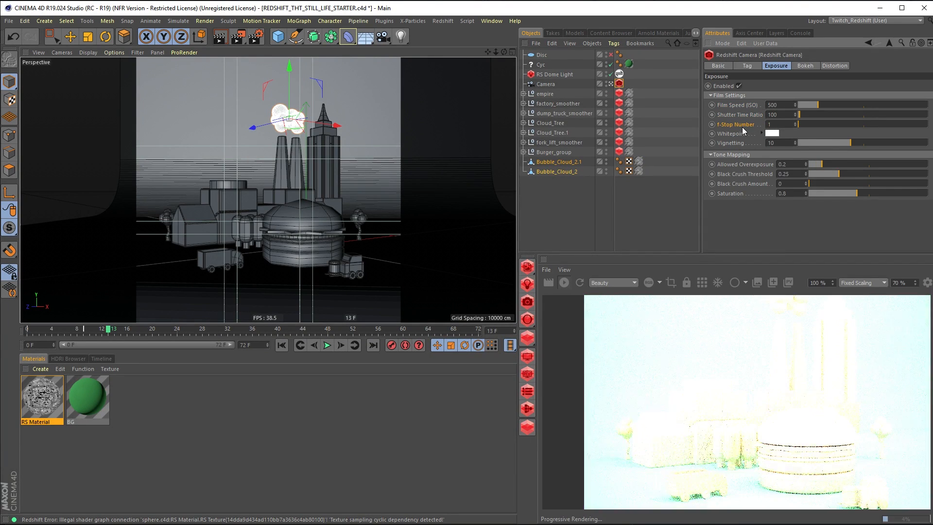
text(0)
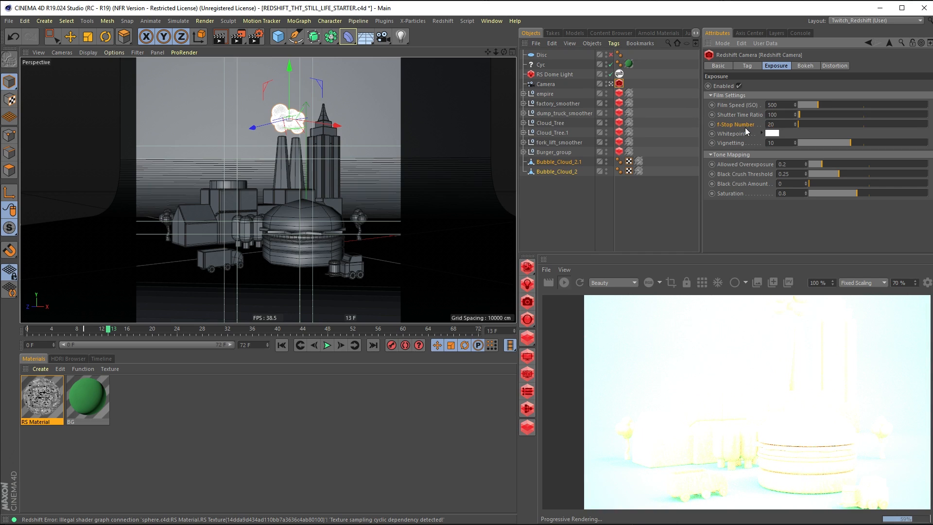
key(Return)
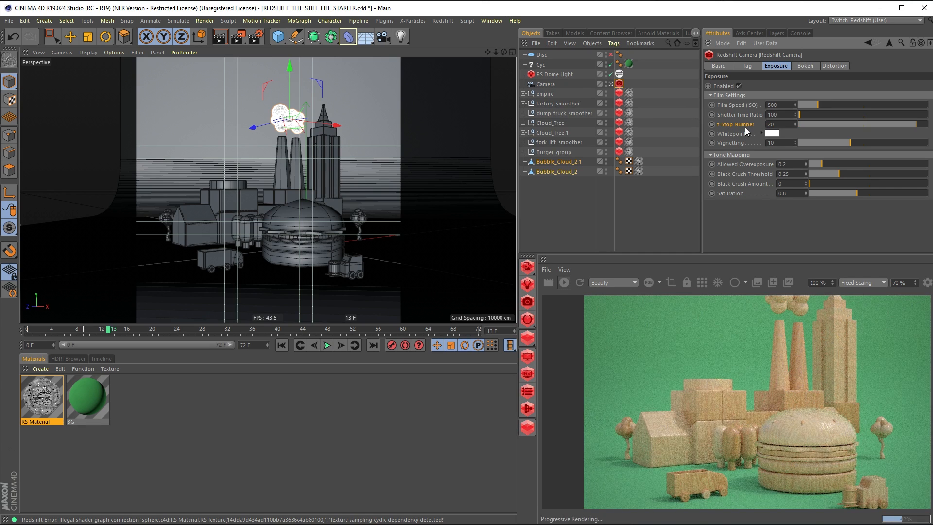
drag(779, 127, 732, 132)
text(22)
key(Return)
key(ctrl+z)
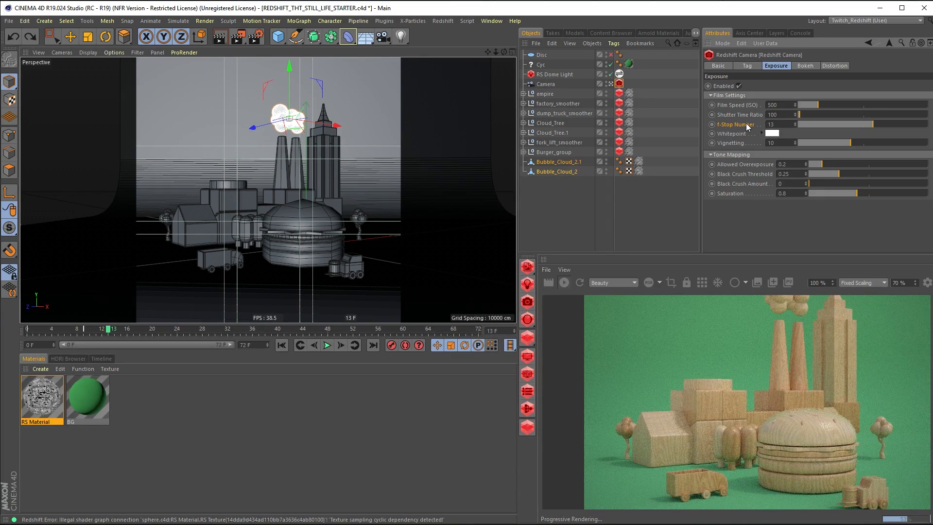
key(ctrl+z)
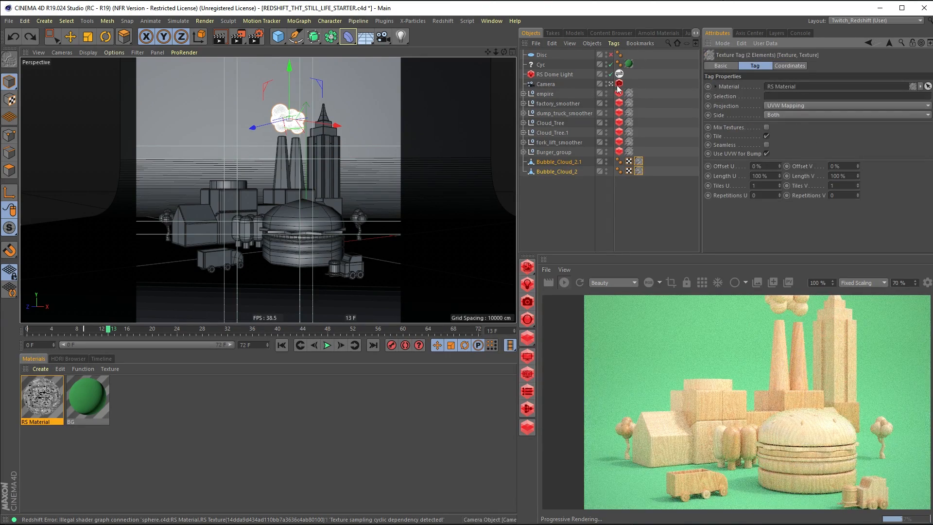
click(619, 84)
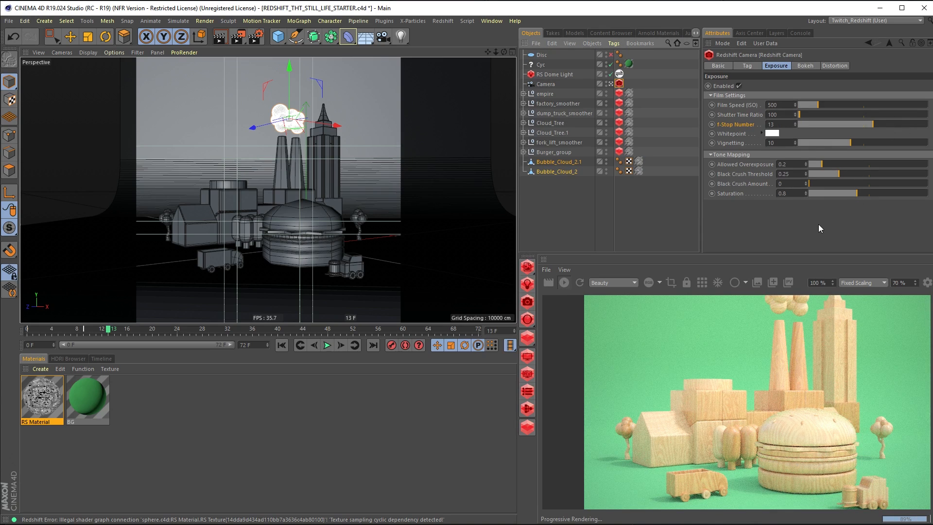
Try an orange whitepoint (hue 37°, saturation 76%) and a blue one (hue 196°), and return the saturation to 0%
click(761, 132)
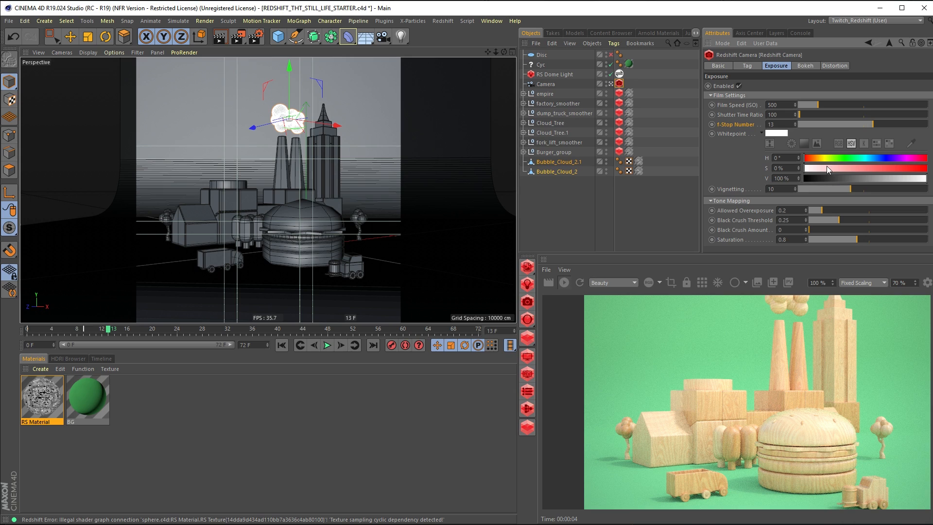
click(817, 158)
drag(829, 169, 861, 169)
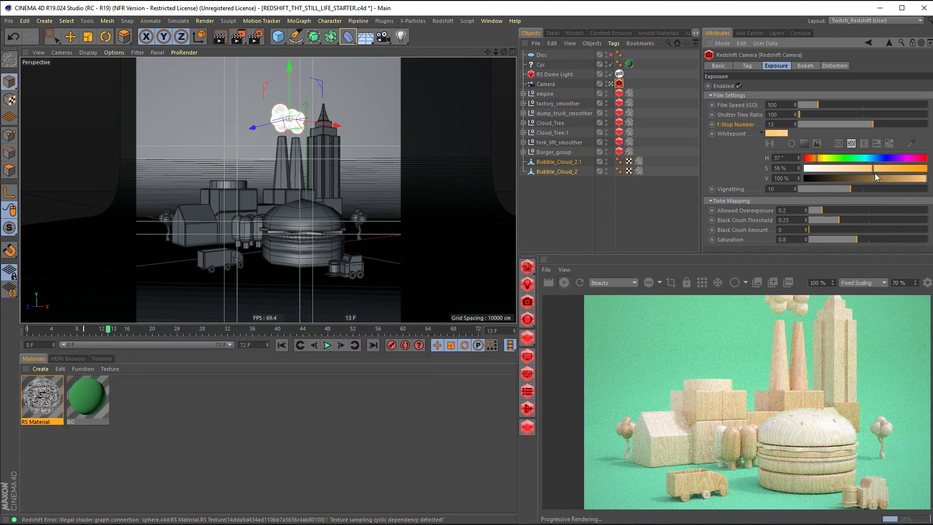
drag(875, 176, 899, 174)
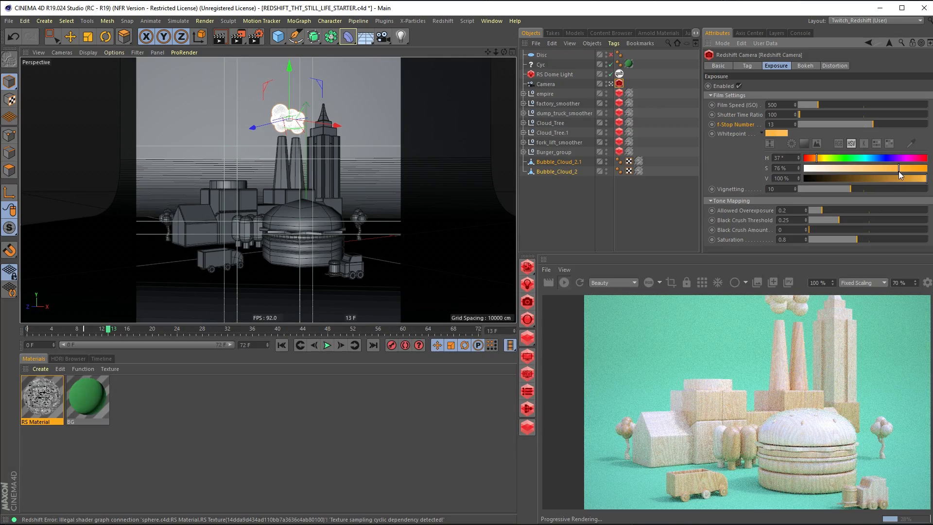
click(871, 158)
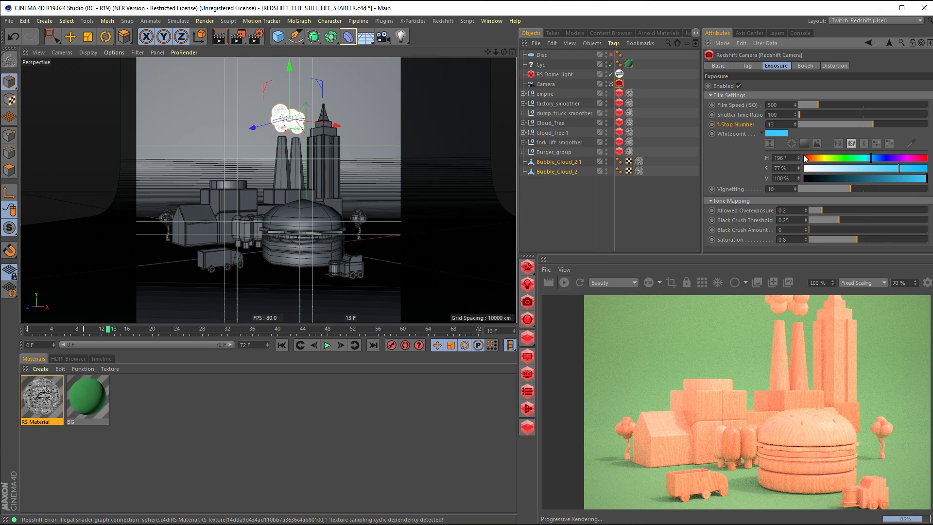
click(806, 168)
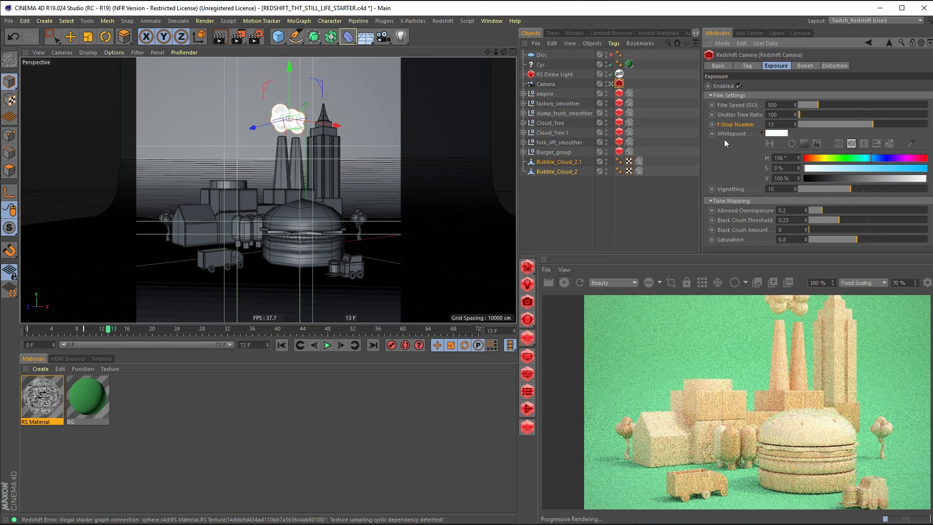
Try vignetting values of 0 and 100 with the whole render in view, and return to 10
click(783, 190)
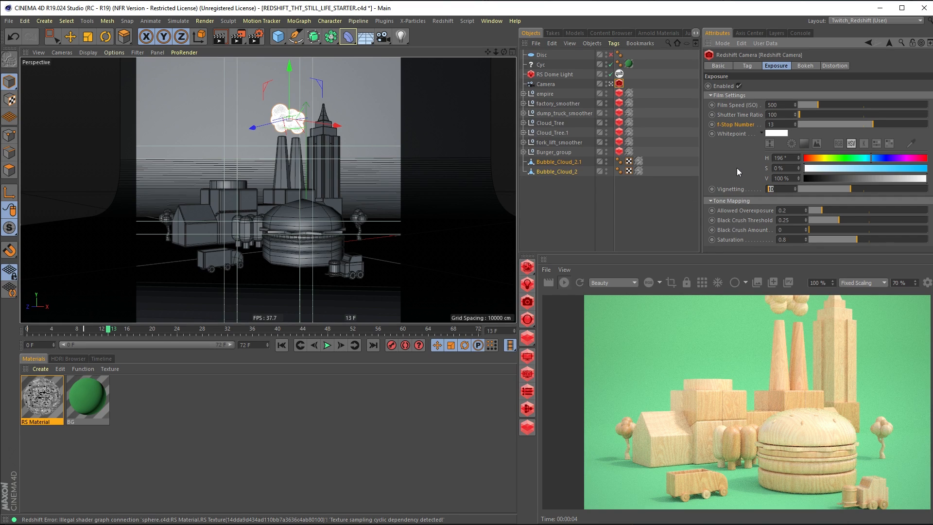
text(0)
key(Return)
scroll(653, 325, down, 4)
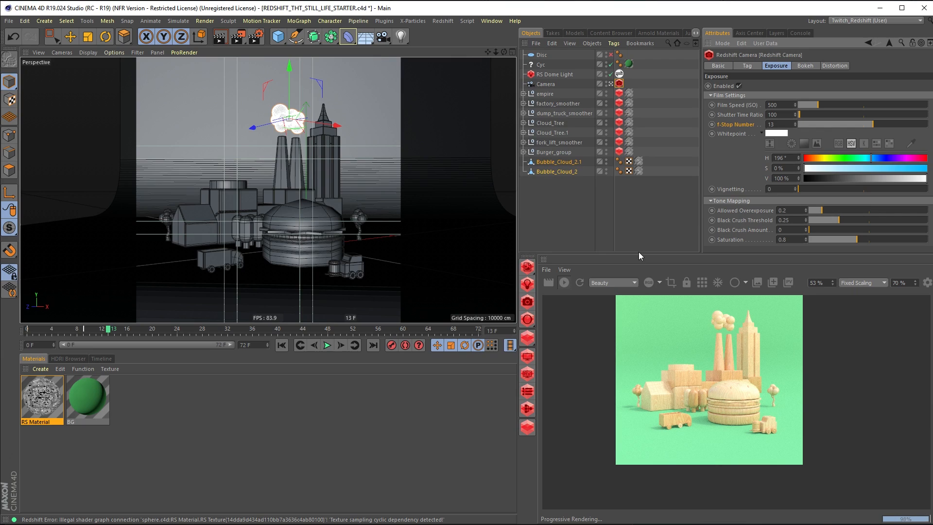
drag(638, 253, 639, 214)
scroll(701, 354, up, 3)
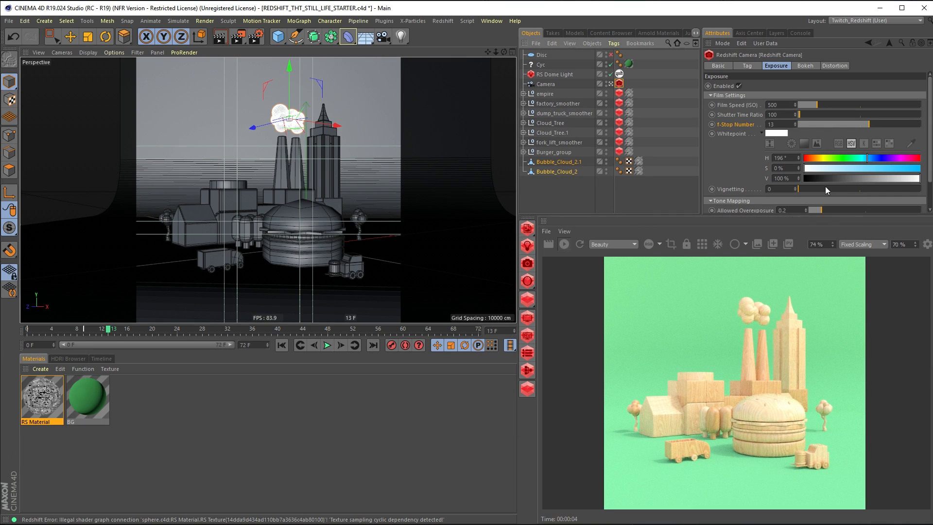
click(778, 187)
text(100)
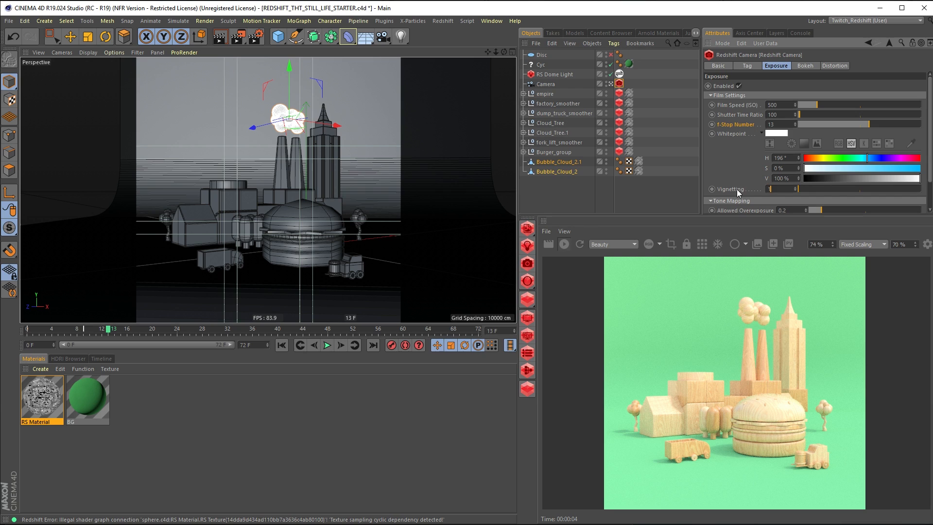
key(Return)
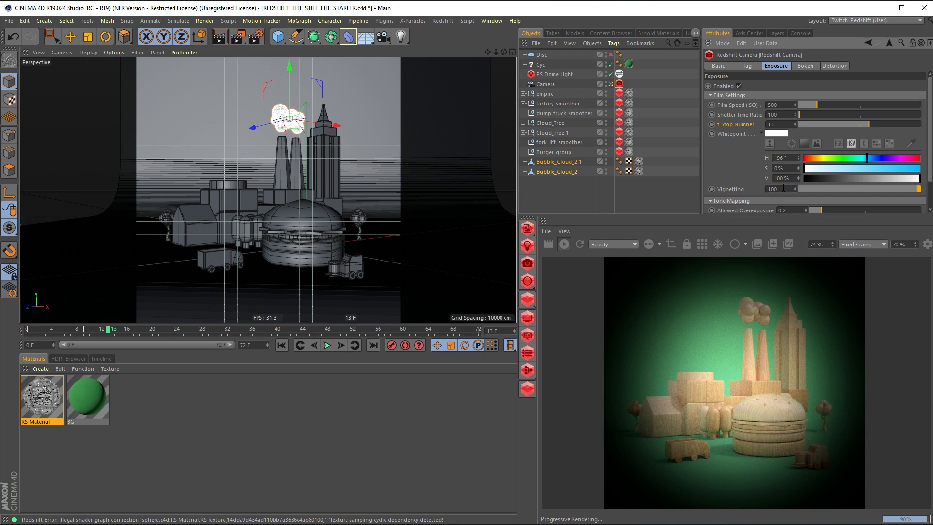
key(BackSpace)
key(Return)
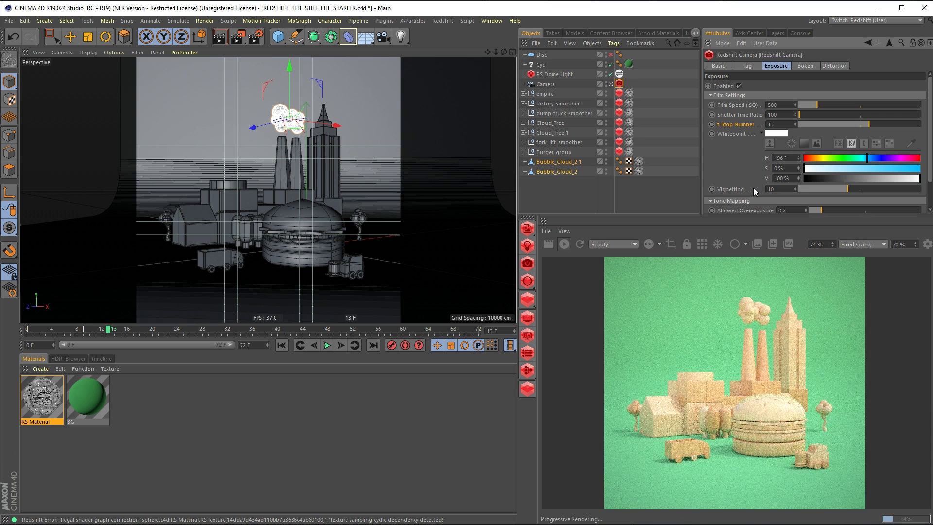
Try Allowed Overexposure values of 0.1 and about 0.867 in the camera's Tone Mapping, and settle on about 0.249
scroll(821, 182, down, 3)
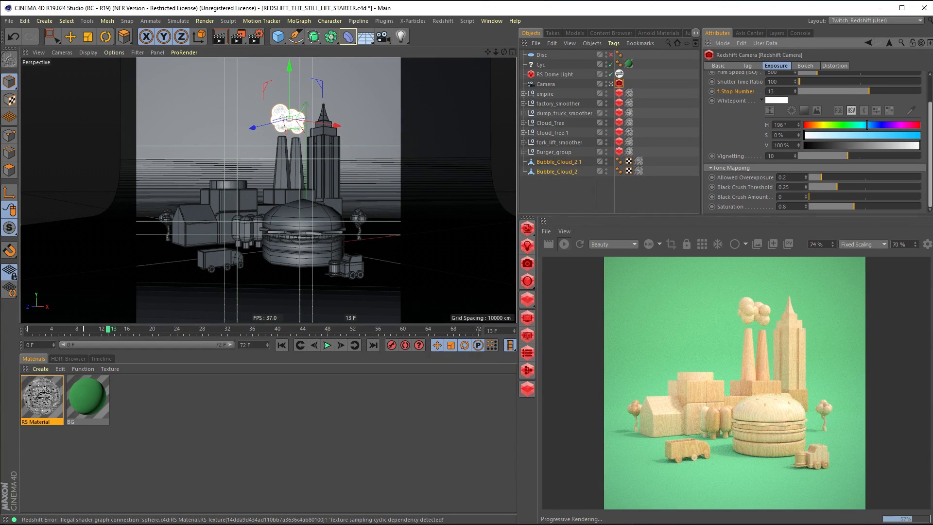
drag(748, 217, 758, 233)
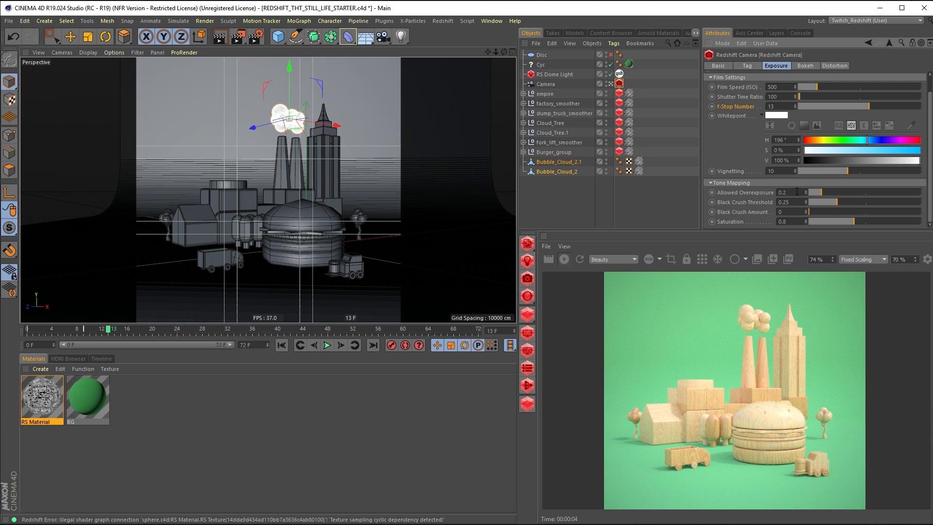
double_click(800, 193)
text(0.1)
key(Return)
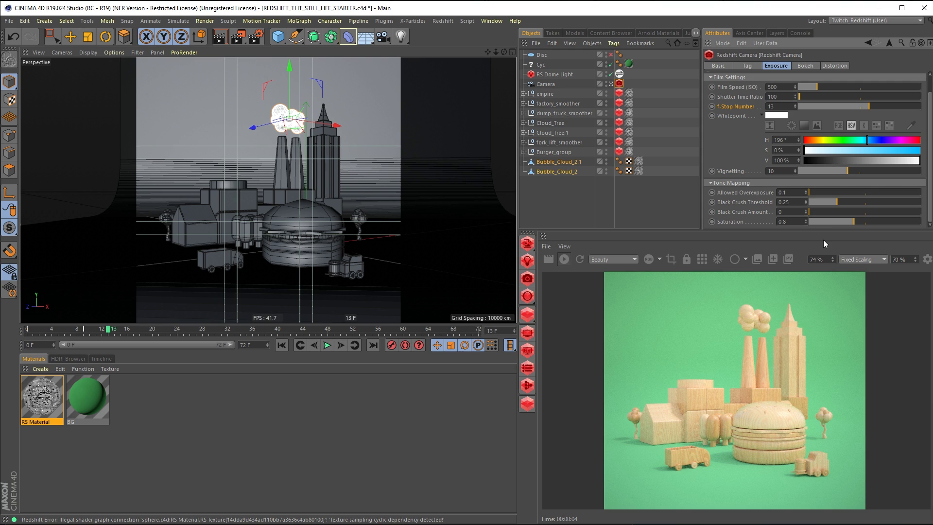
drag(812, 193, 905, 193)
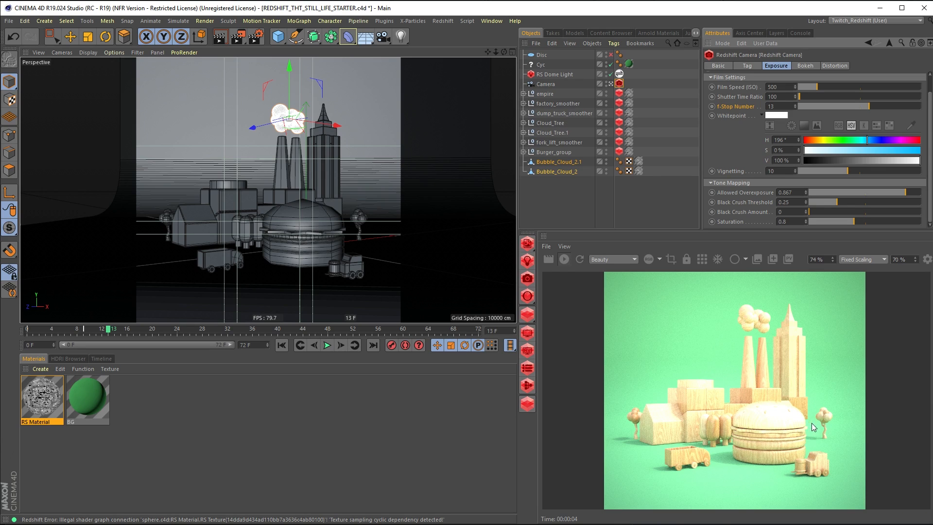
drag(893, 193, 827, 190)
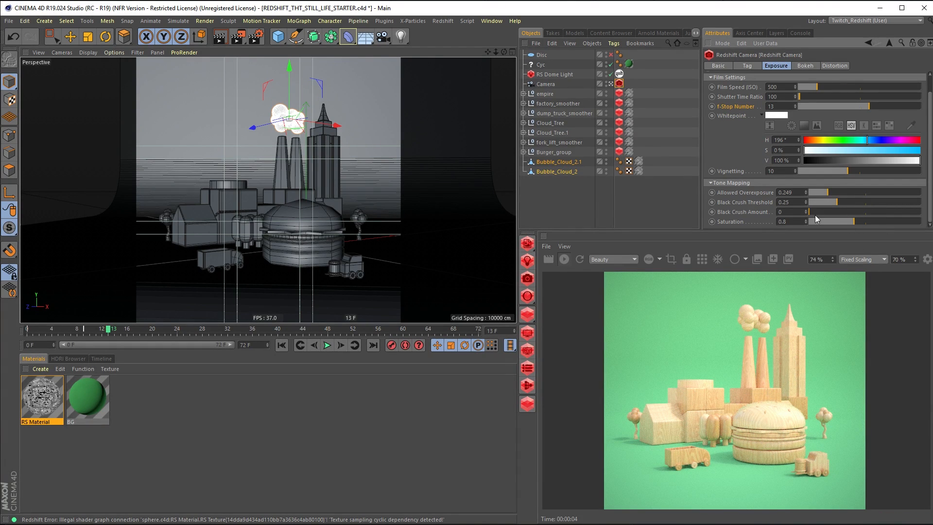
Try a Black Crush Threshold of about 0.783 with an Amount of about 0.393, and Saturation values of 0 and 2, undoing each change
drag(813, 212, 897, 204)
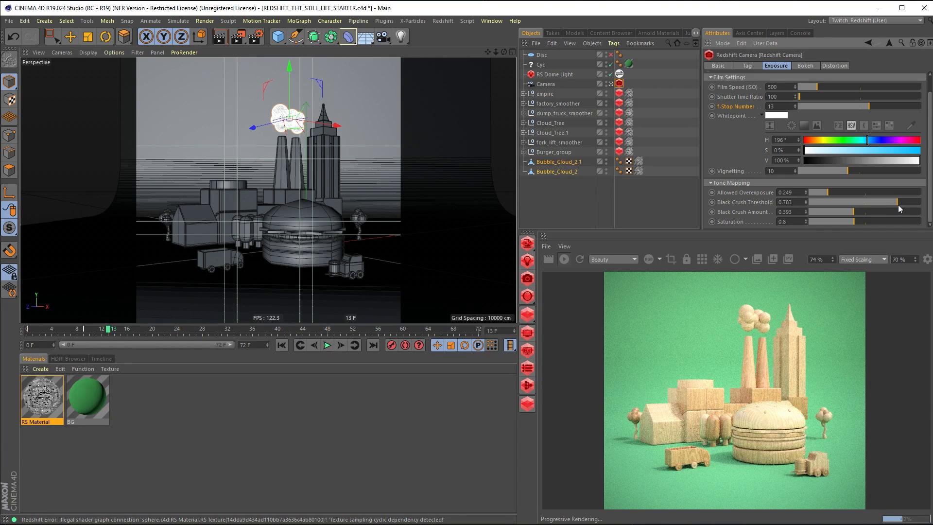
key(ctrl+z)
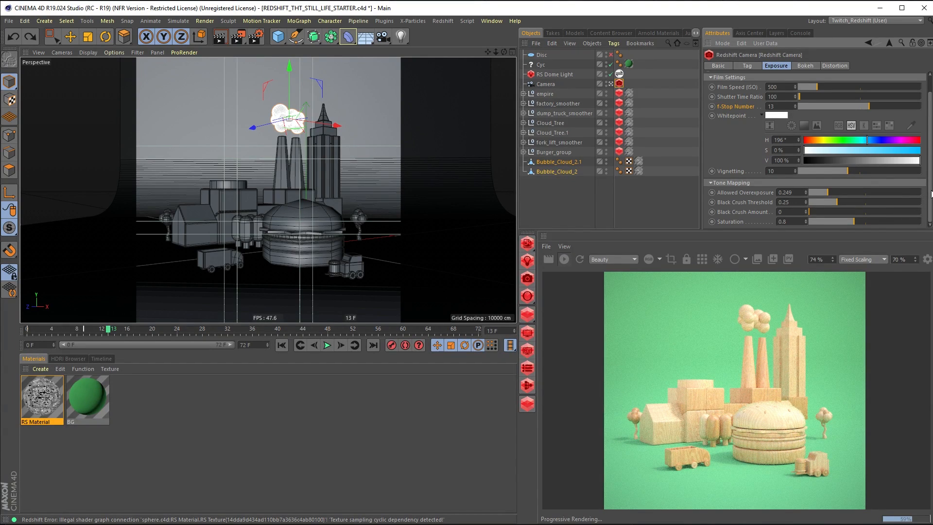
drag(847, 222, 801, 253)
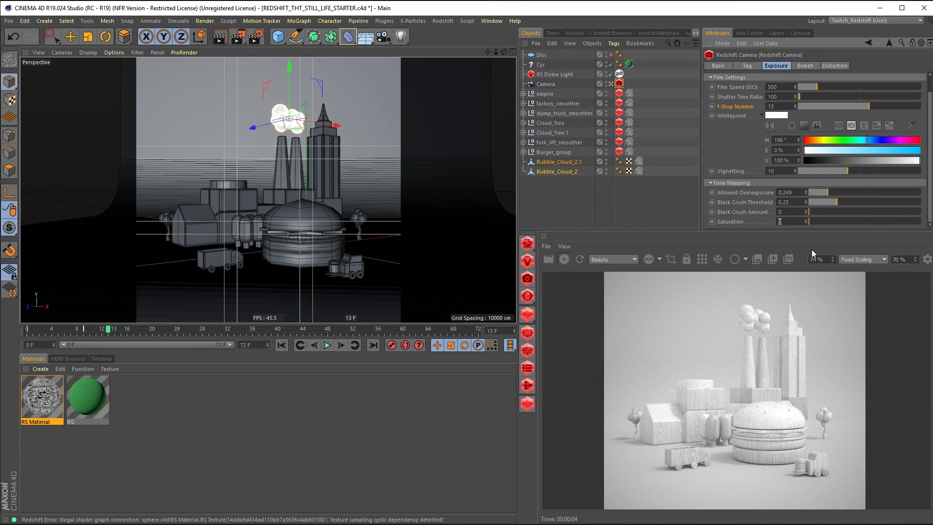
key(ctrl+z)
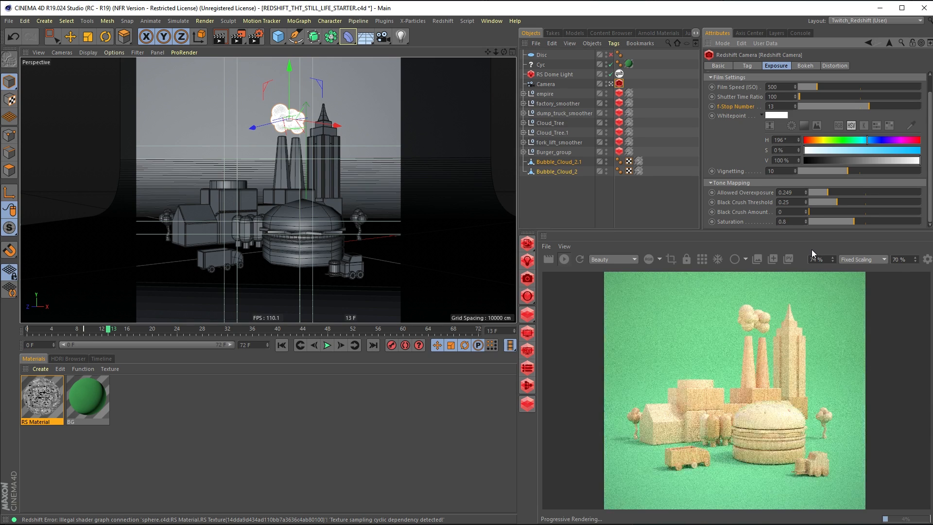
drag(789, 222, 751, 230)
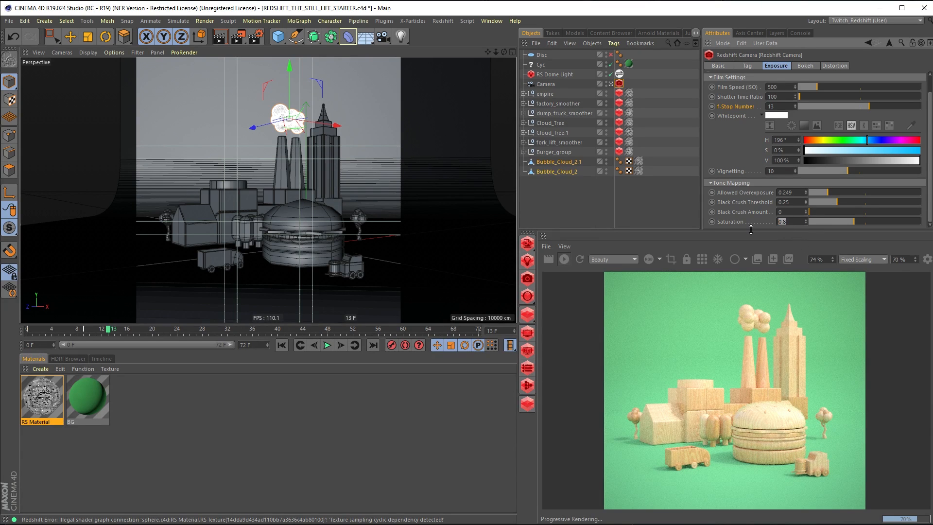
text(2)
key(Return)
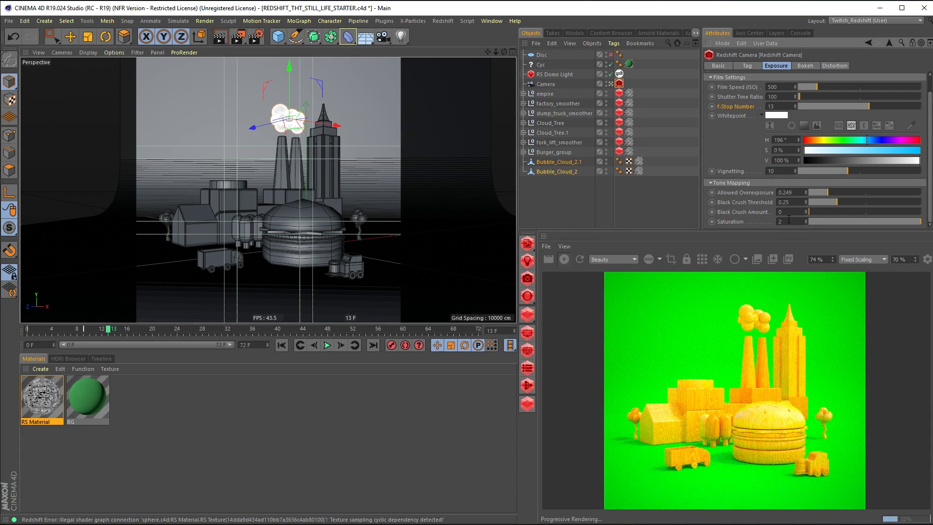
key(ctrl+z)
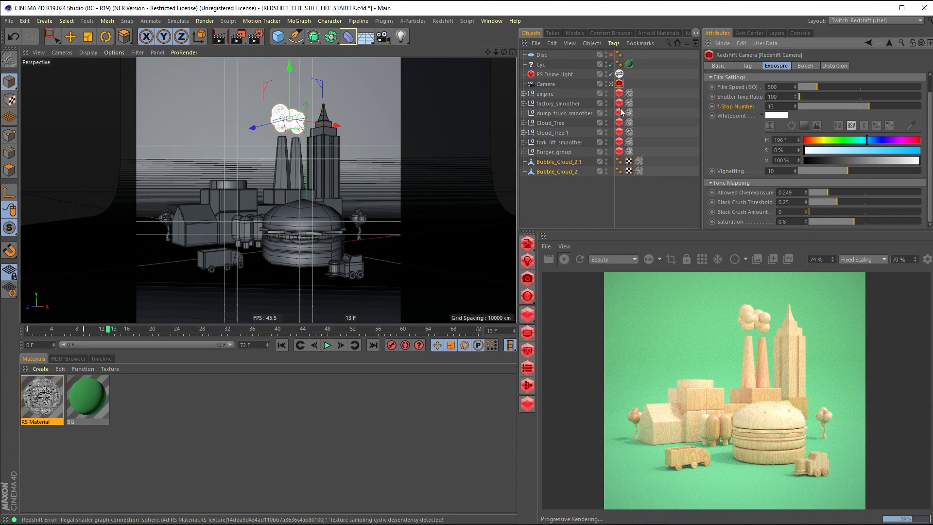
Enable Bokeh on the Redshift Camera tag, clear the bubble cloud selection and bring the camera tag's Bokeh settings back up
click(805, 66)
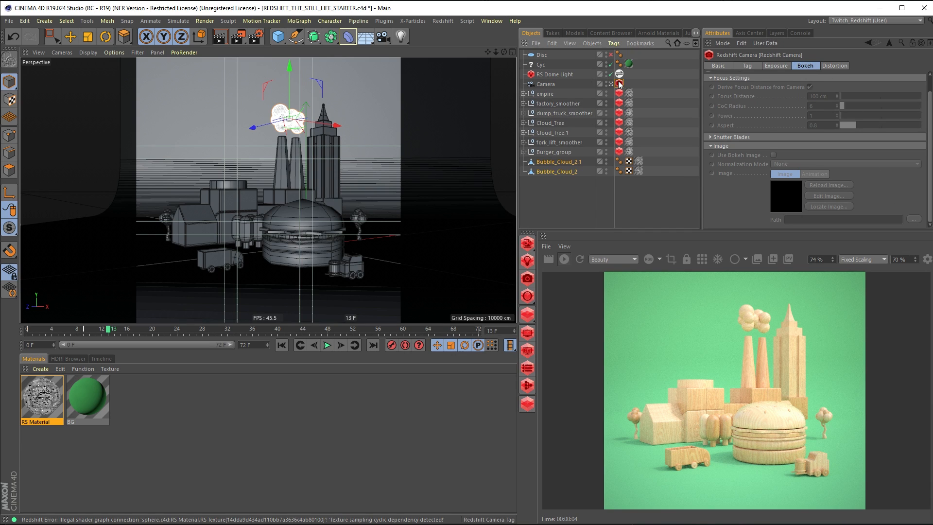
scroll(926, 139, up, 1)
click(739, 86)
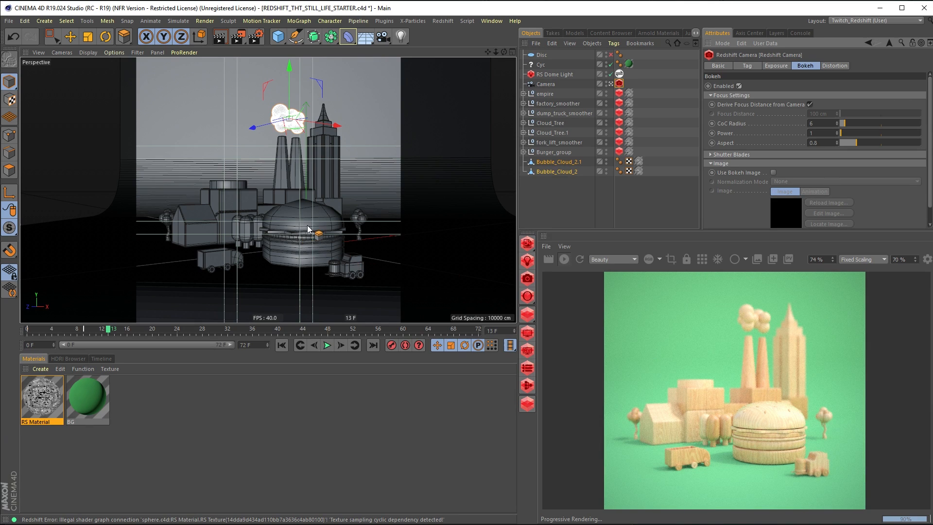
click(66, 40)
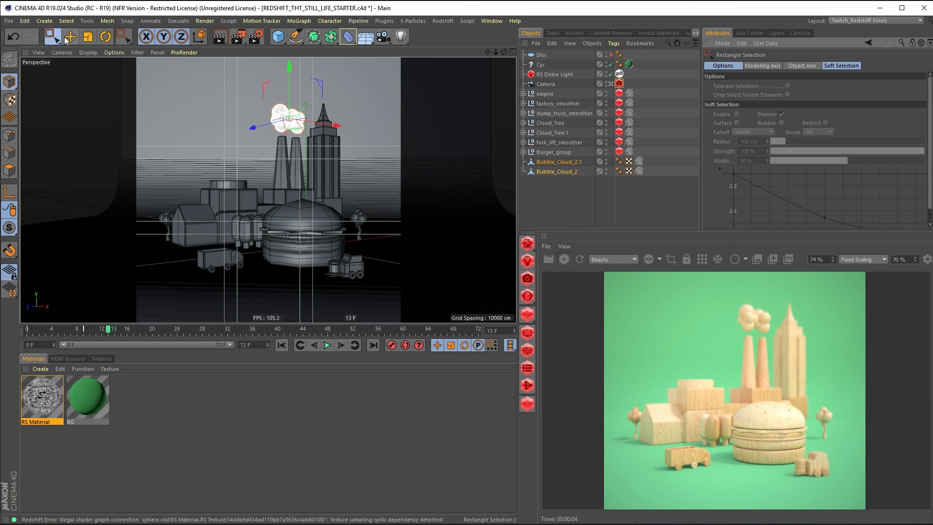
click(584, 208)
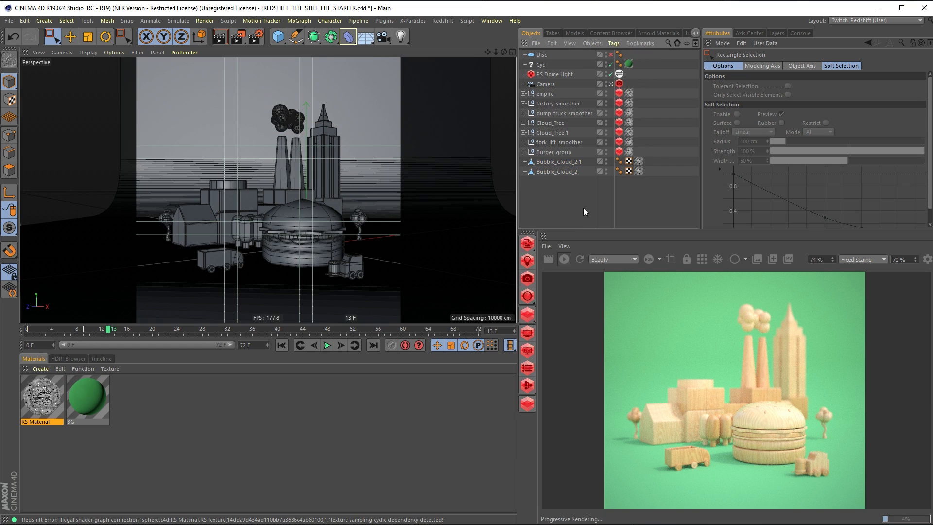
click(621, 84)
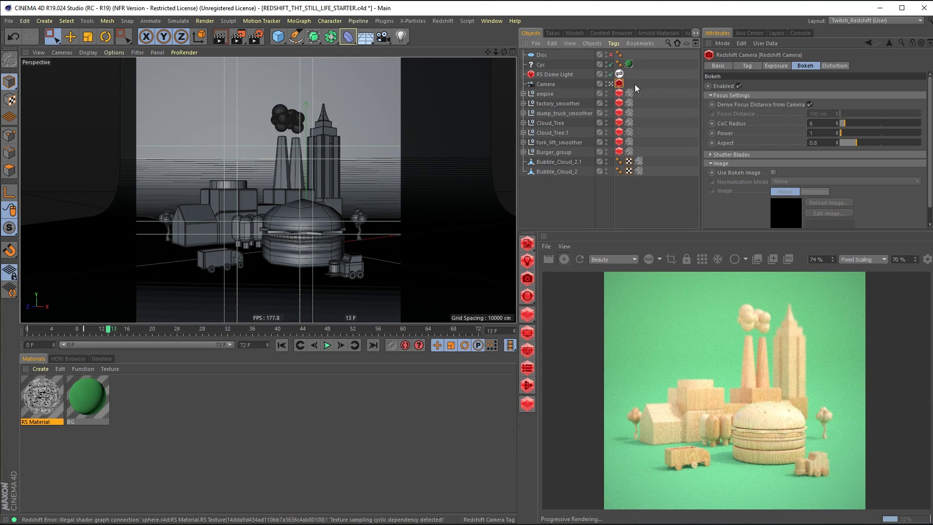
Try a CoC Radius of 12 in the camera's Bokeh settings and return it to 6
double_click(823, 125)
text(12)
key(Return)
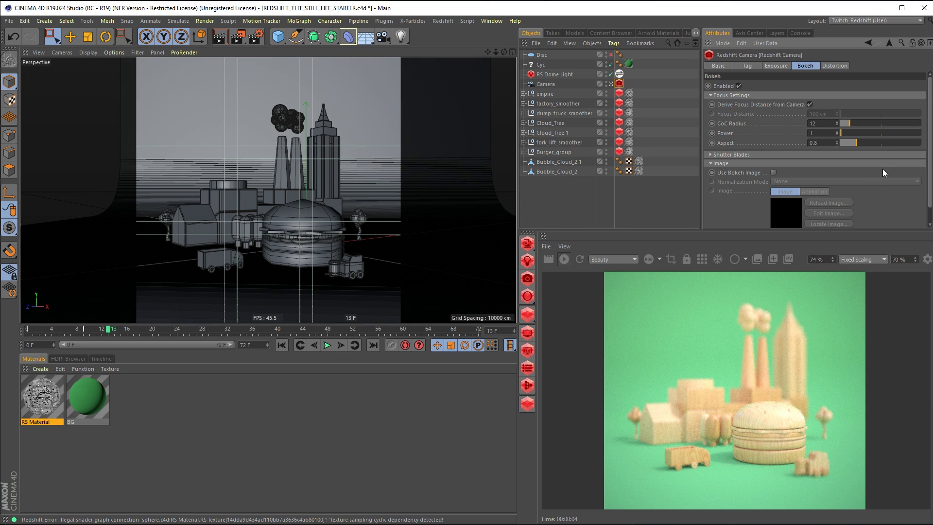
drag(822, 124, 783, 125)
text(6)
key(Return)
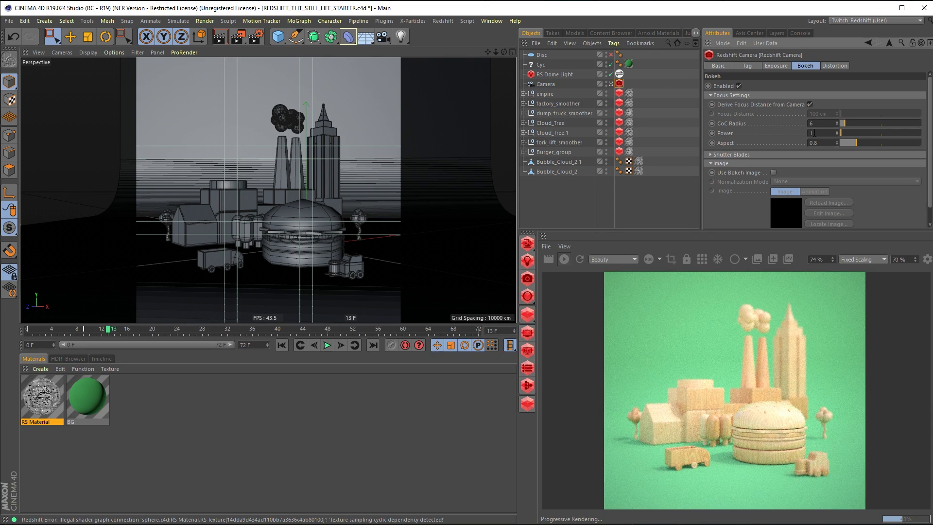
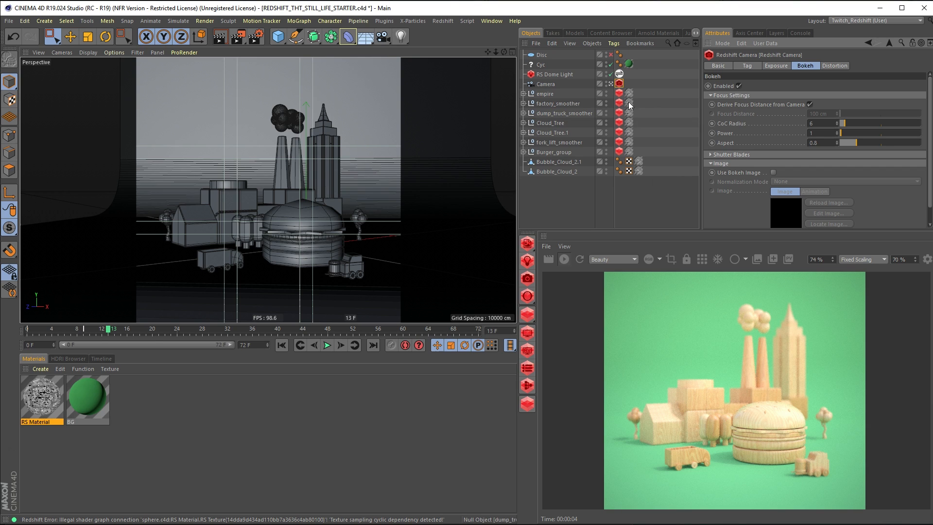
Override the Object ID on the empire building's Redshift Object tag and set it to 1
click(554, 94)
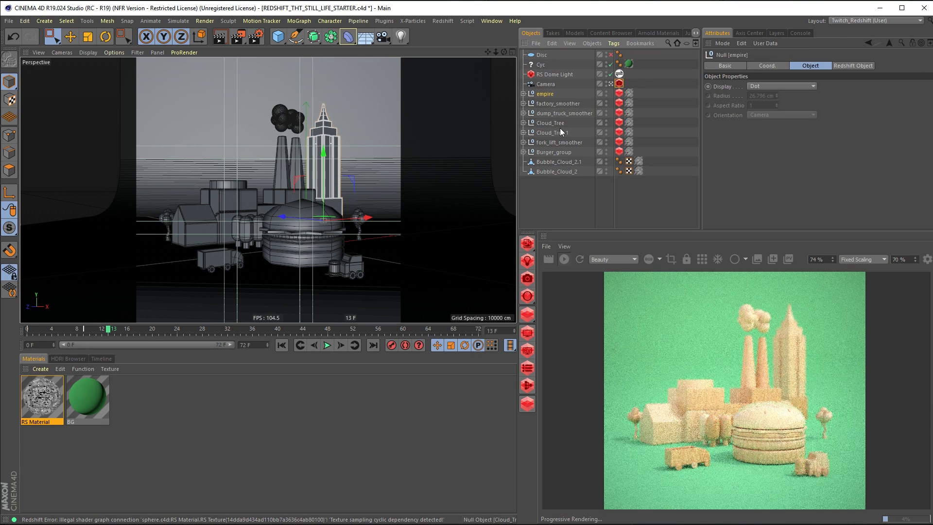
click(619, 93)
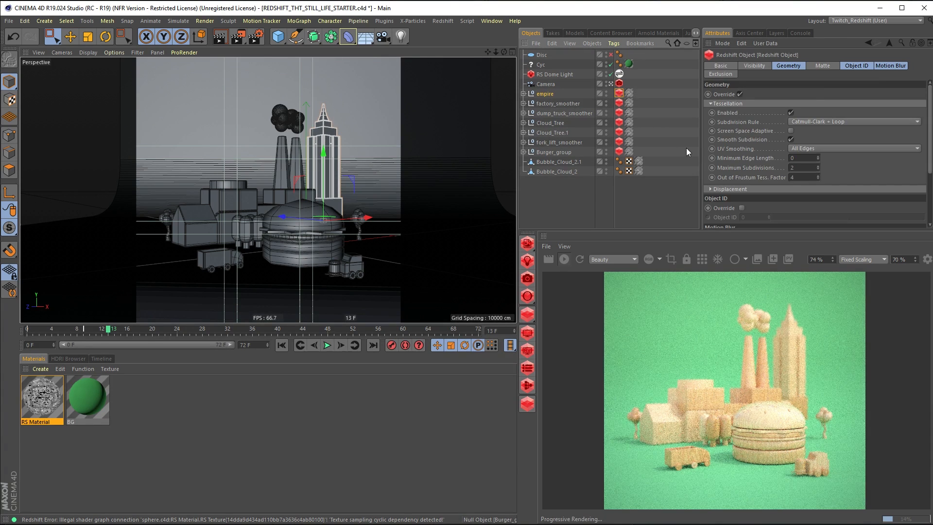
click(860, 66)
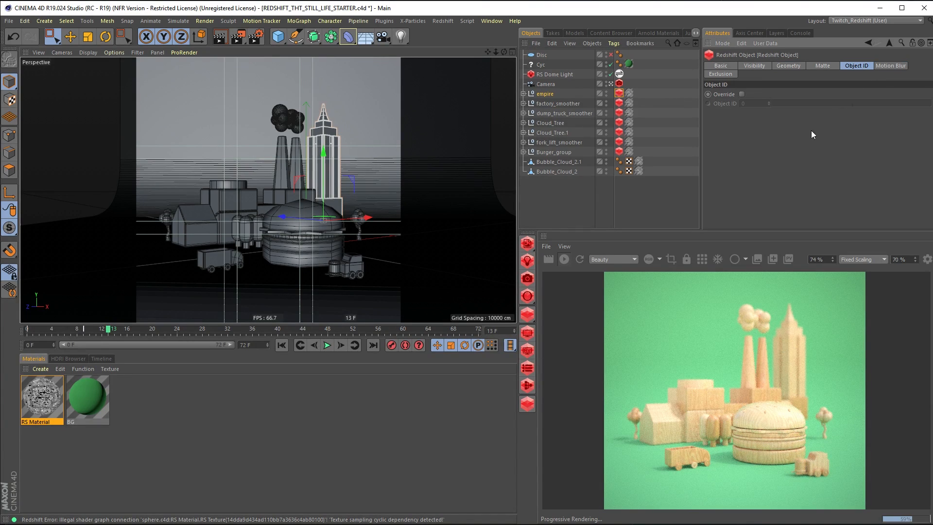
click(742, 95)
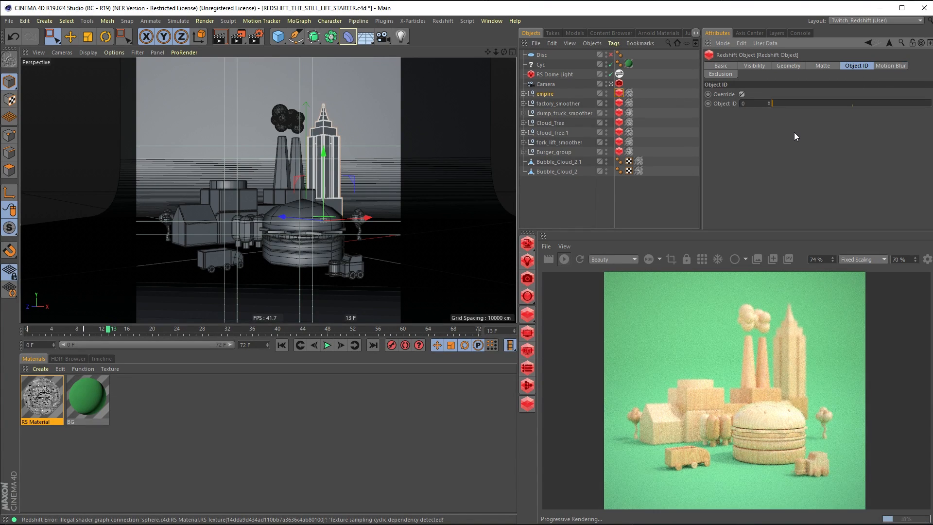
double_click(752, 104)
text(1)
key(Return)
Add an Integer User Data node to the RS Material's shader graph and set its attribute to Object ID
double_click(43, 404)
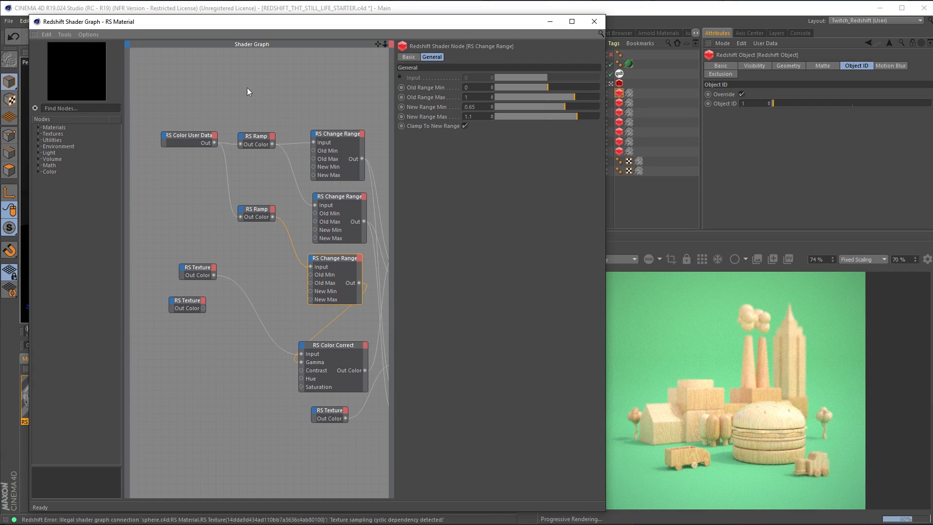
click(89, 106)
text(usw)
key(BackSpace)
text(er)
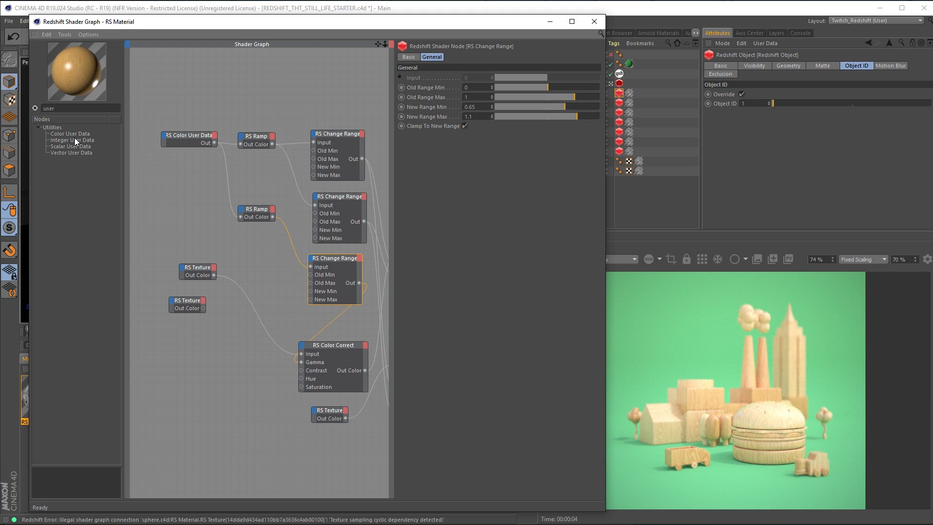
drag(73, 139, 253, 99)
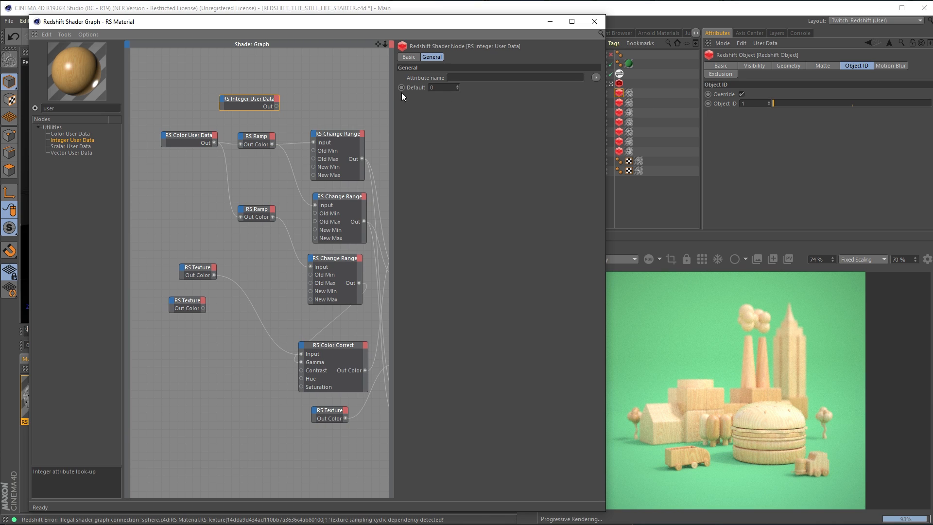
click(595, 78)
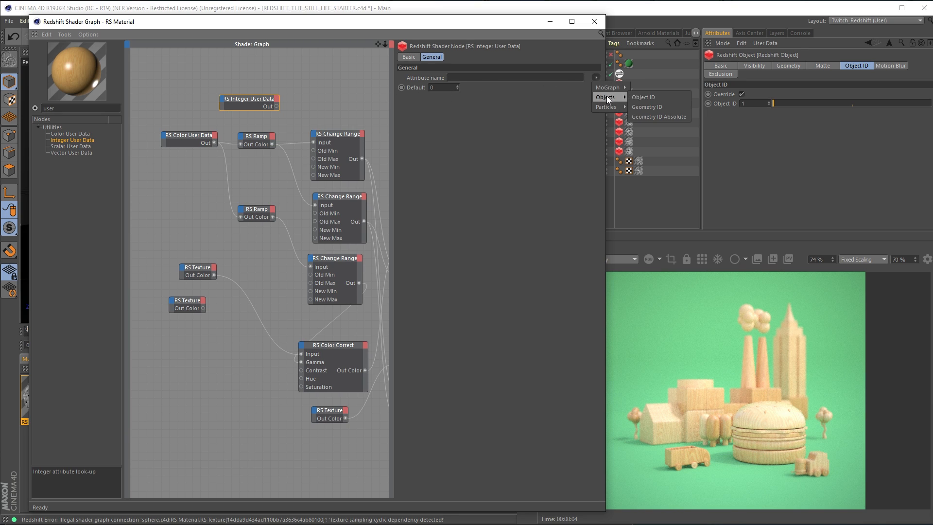
click(636, 94)
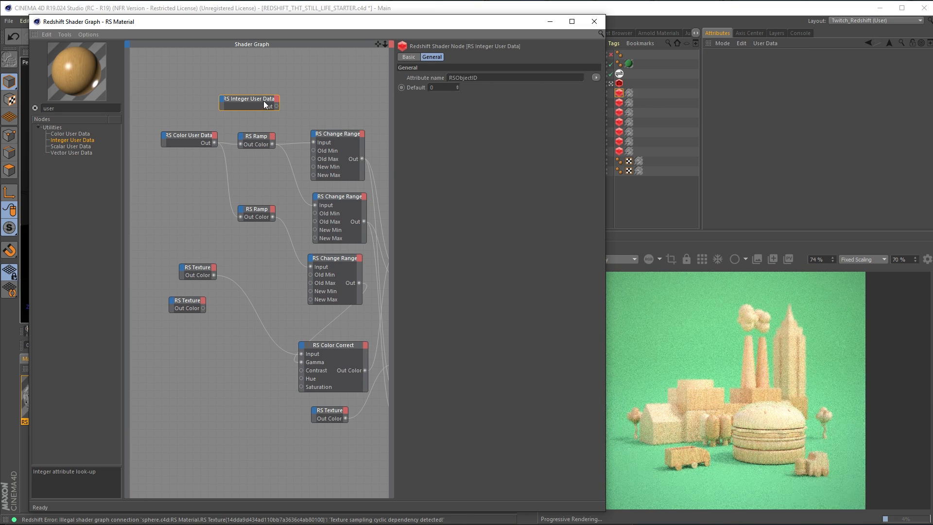
Connect the Integer User Data node to the output to preview the object IDs, and place the node in free space above the ramps
drag(264, 101, 241, 106)
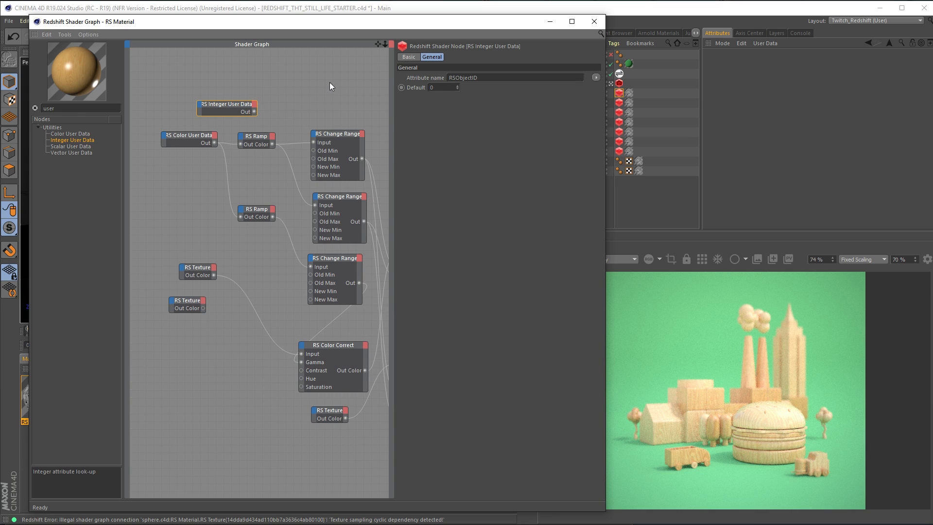
drag(235, 105, 250, 106)
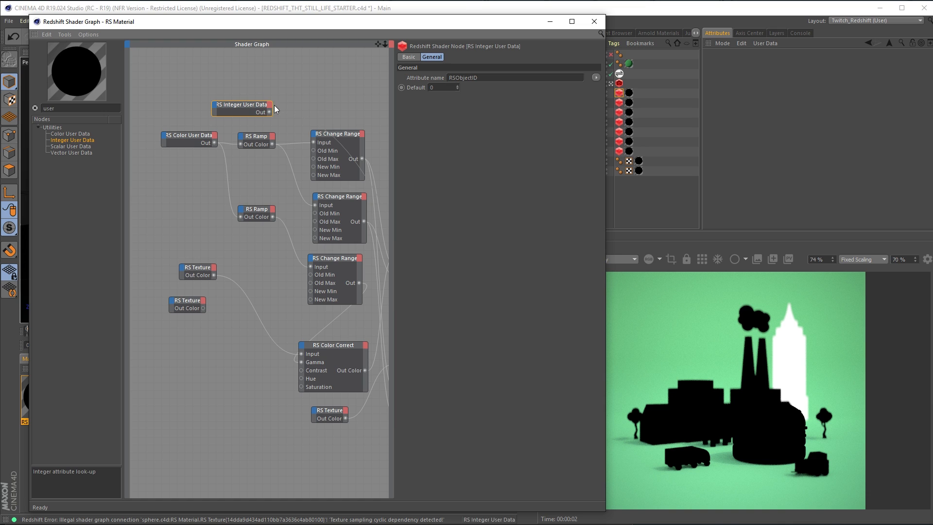
middle_drag(334, 89, 289, 101)
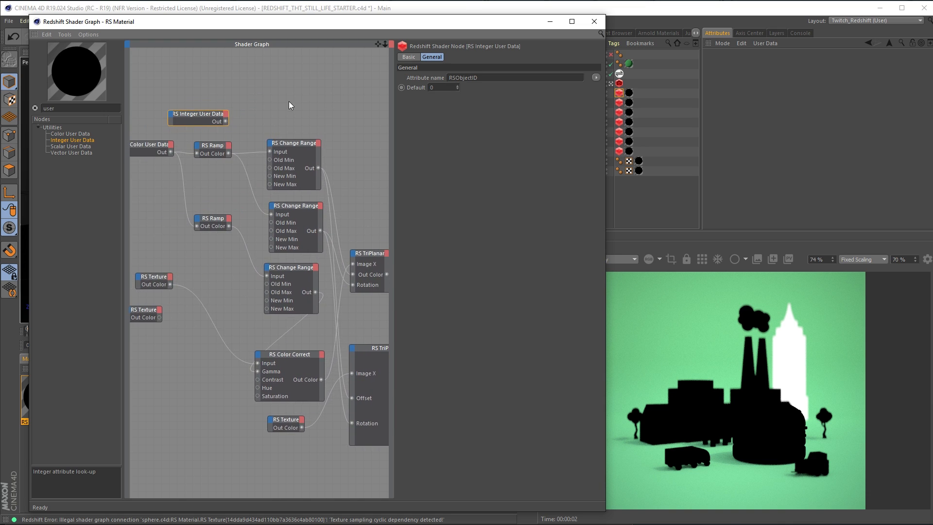
drag(191, 115, 251, 96)
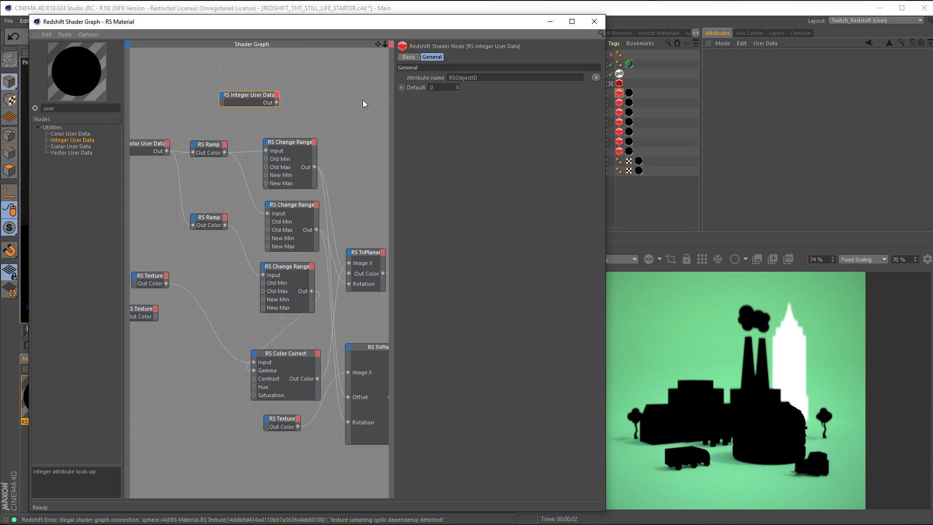
Add a Shader Switch node beside the Integer User Data node in the shader graph
click(312, 117)
double_click(63, 111)
text(swit)
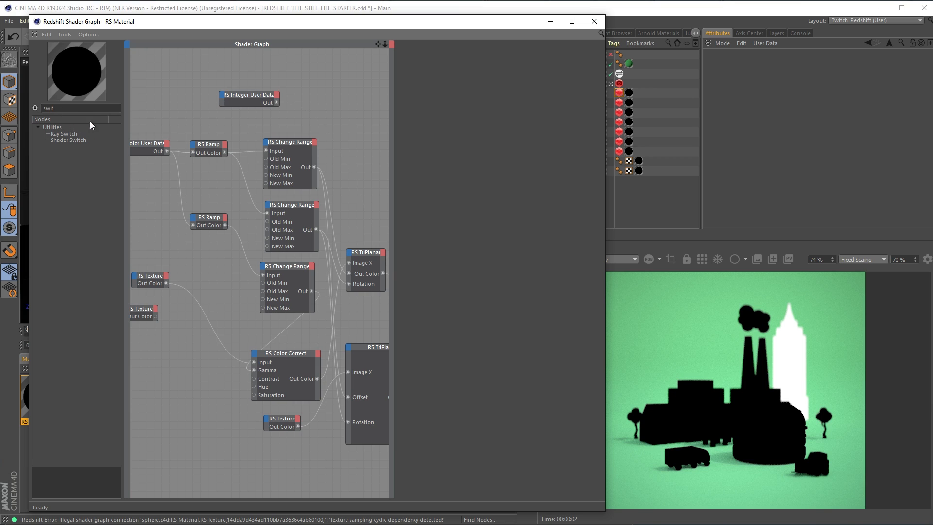
drag(67, 139, 315, 84)
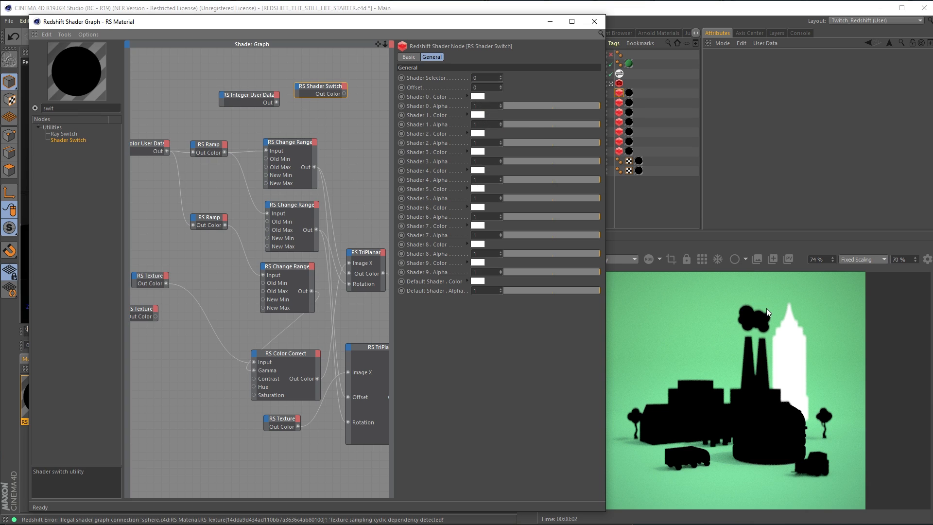
Set the Shader Switch's Shader 0 color to black and its Shader 1 color to fully saturated red
click(478, 97)
drag(482, 116, 476, 115)
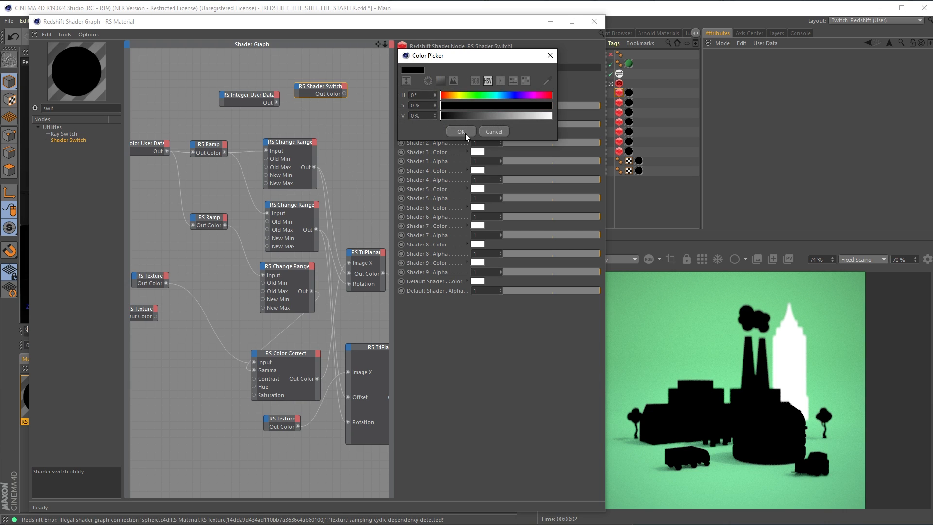
click(463, 131)
click(477, 115)
drag(491, 122, 582, 121)
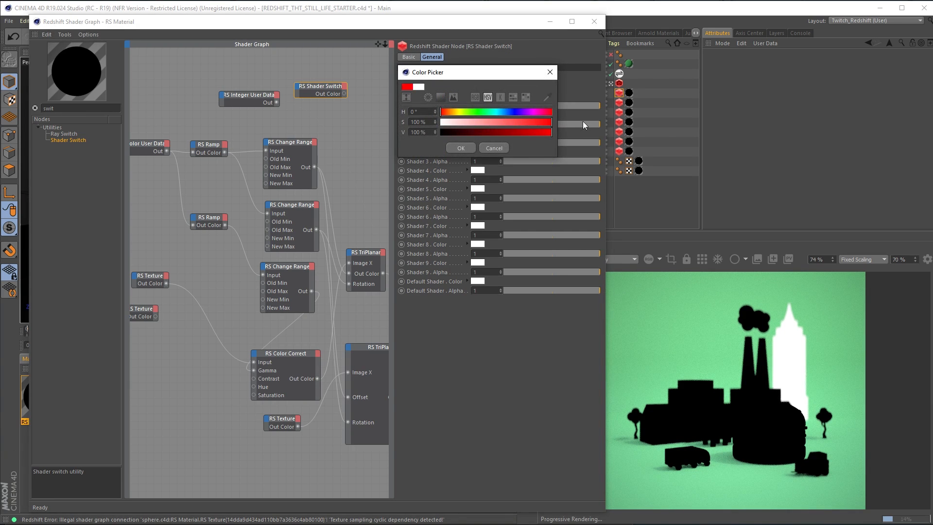
click(459, 148)
Move the PineWood_basecolor_Detailed_02_.jpg texture node below the other texture and connect it to the output for preview
middle_drag(176, 321, 241, 317)
drag(222, 278, 199, 366)
key(alt+w)
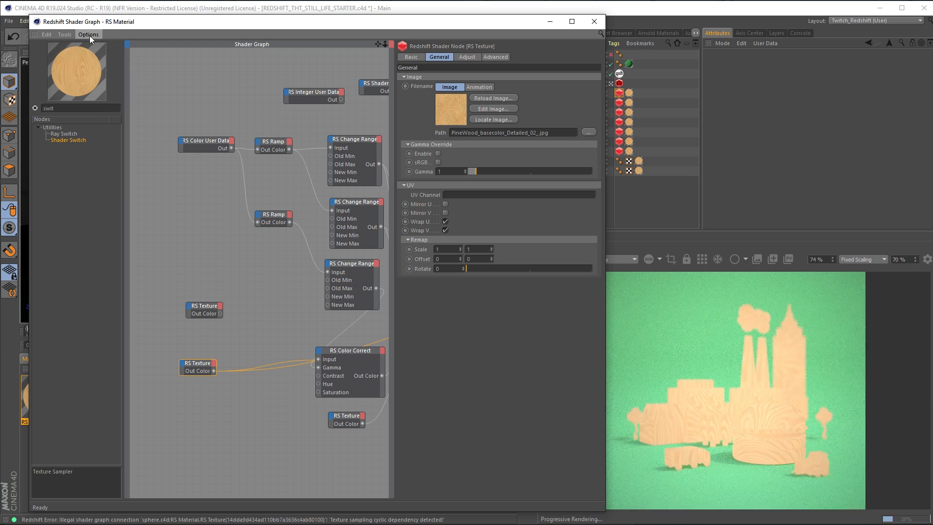
click(64, 34)
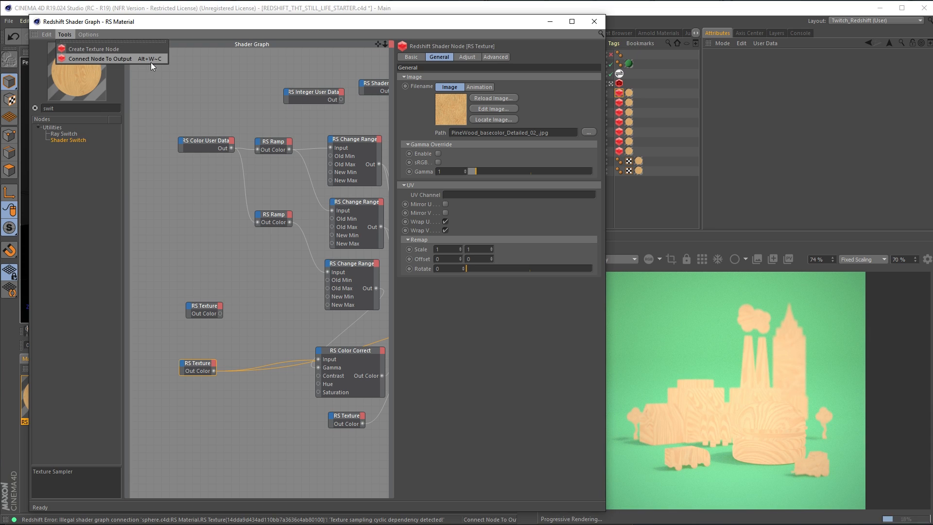
click(202, 74)
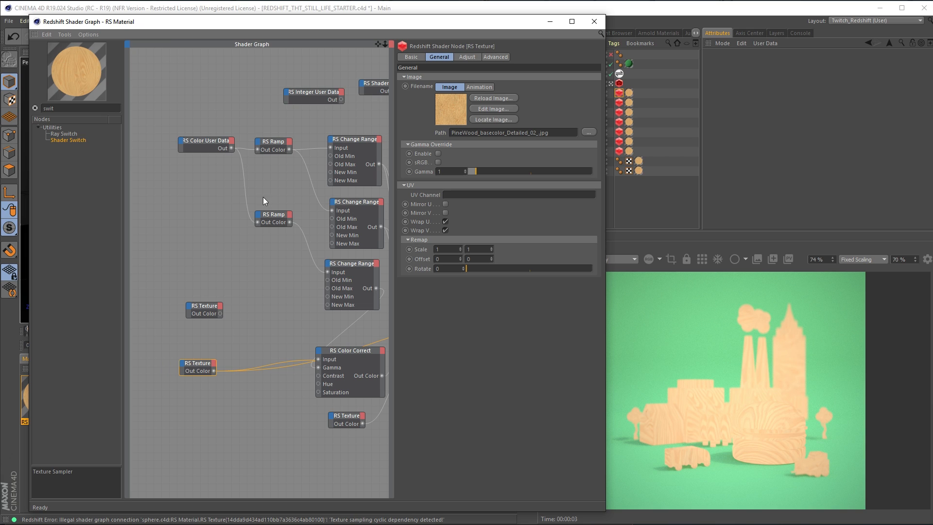
Add a Color Composite node beside the lower pine wood texture and connect that texture to its Base Color
drag(198, 369, 209, 372)
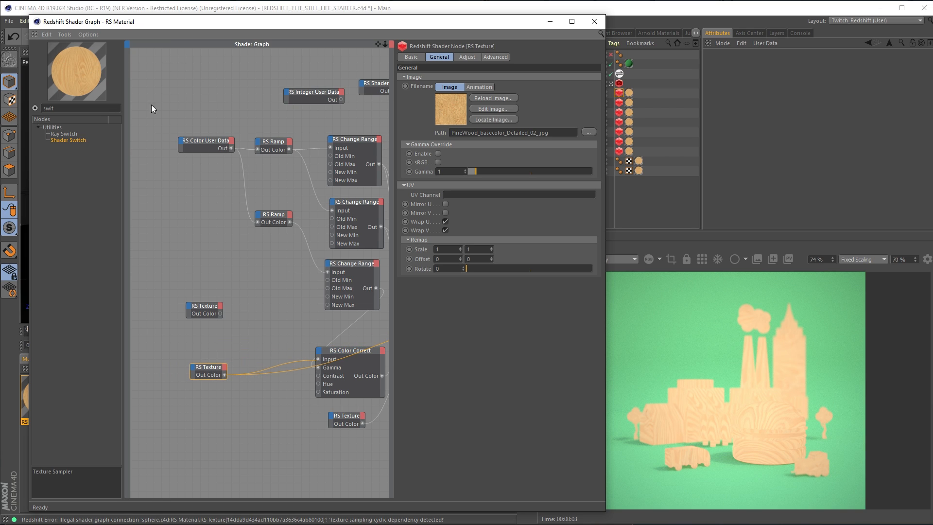
double_click(71, 108)
text(color)
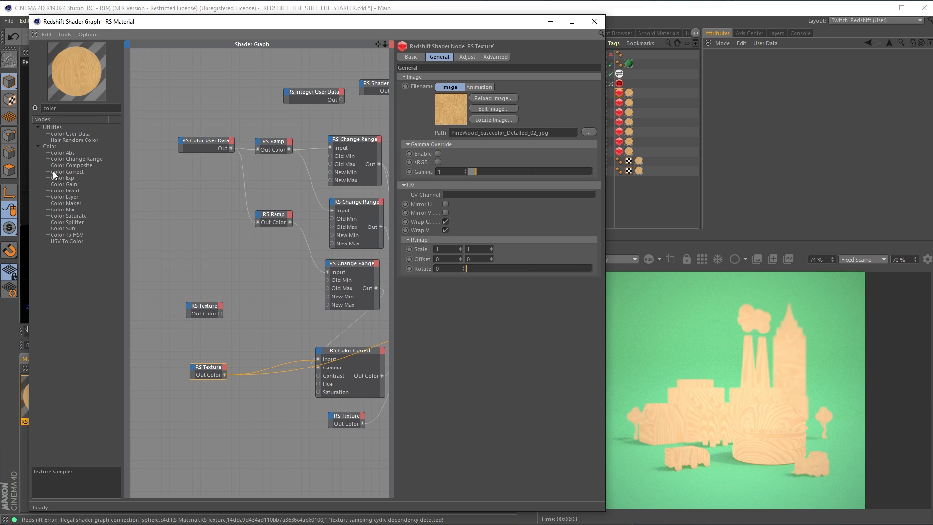
click(188, 193)
drag(58, 108, 4, 117)
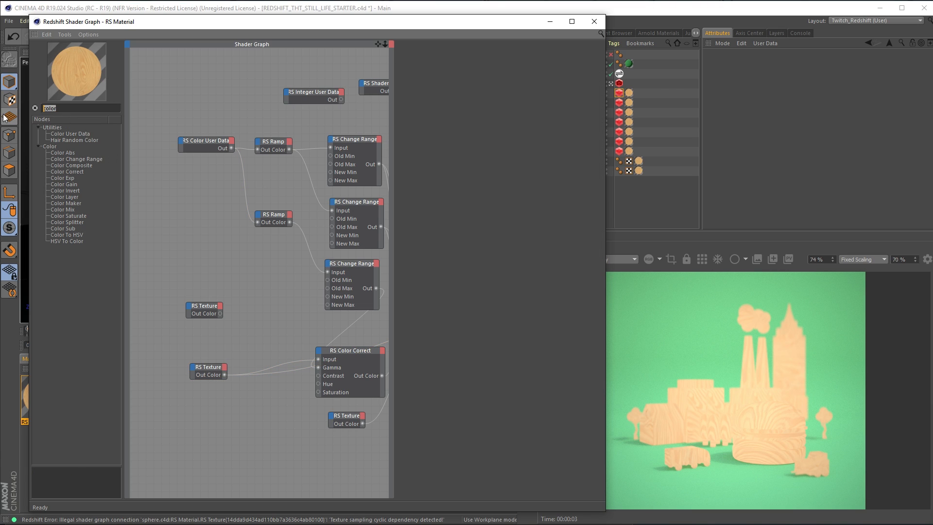
text(comp)
drag(71, 134, 275, 329)
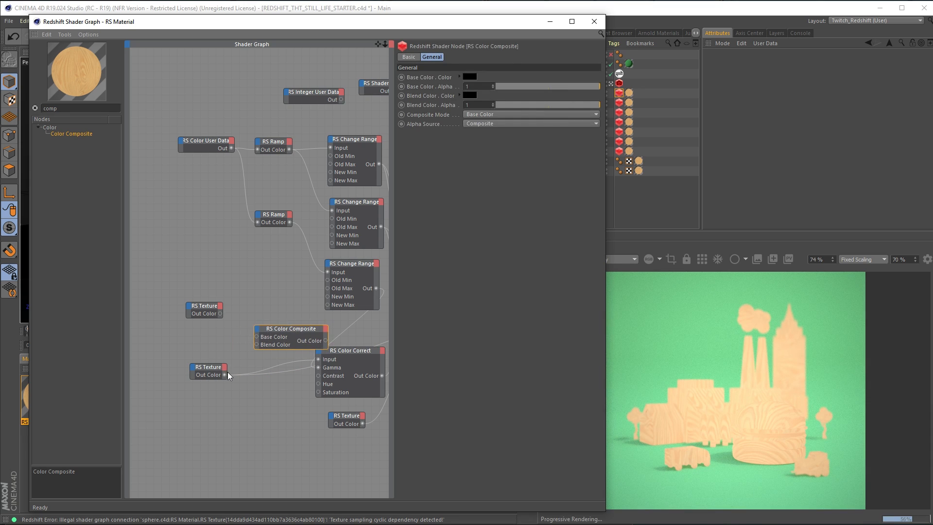
drag(255, 334, 257, 336)
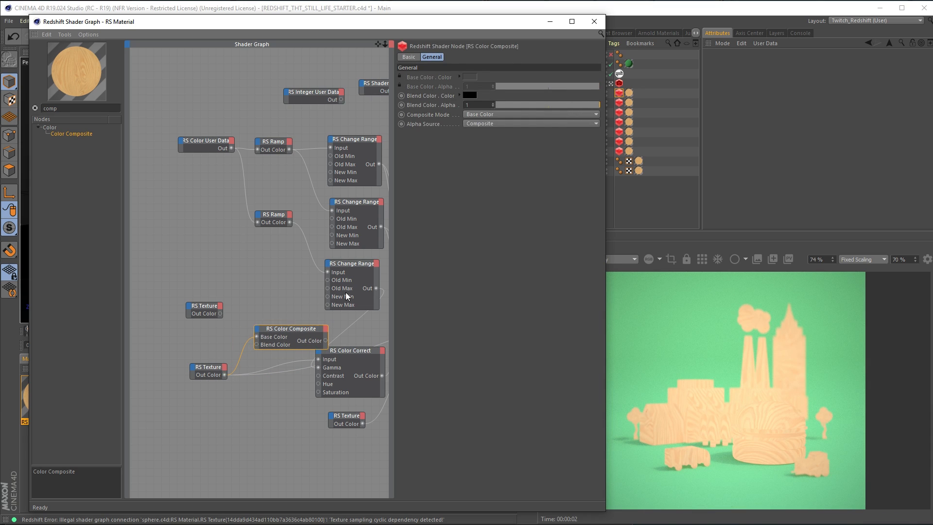
Move the Integer User Data and Shader Switch nodes down into the space above the texture nodes
click(331, 94)
drag(329, 90, 164, 235)
drag(375, 87, 201, 242)
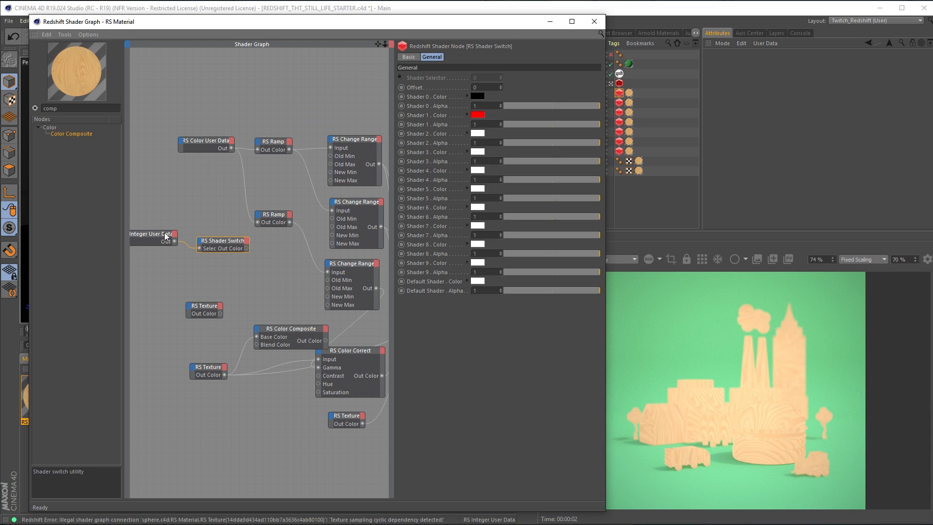
drag(153, 230, 164, 234)
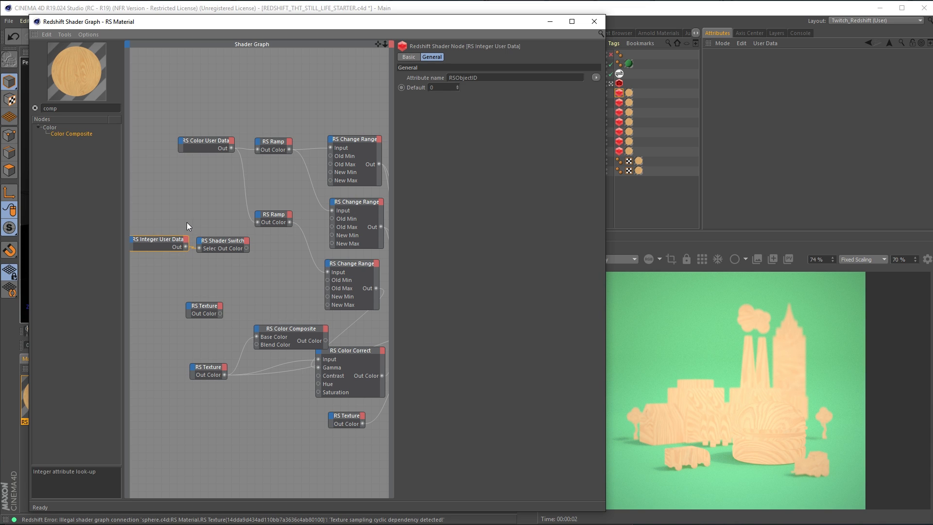
click(246, 243)
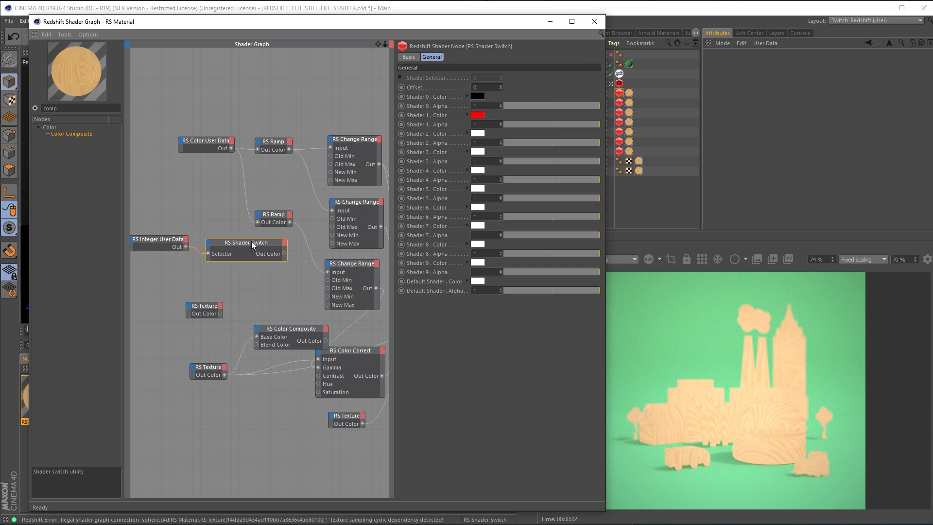
Connect the Shader Switch to the Color Composite's Blend Color, preview the composite on the output, and set its Composite Mode to Multiply
drag(283, 253, 290, 326)
click(295, 329)
key(r)
key(c)
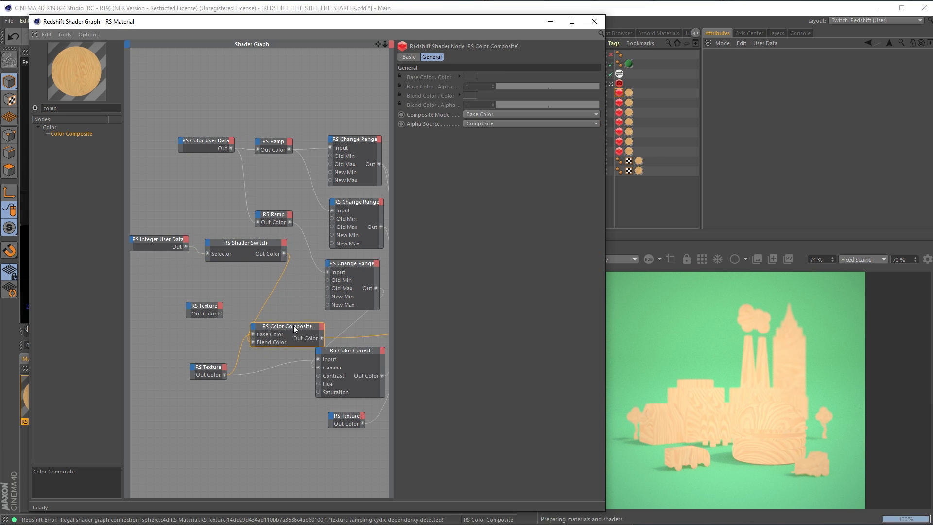
click(492, 114)
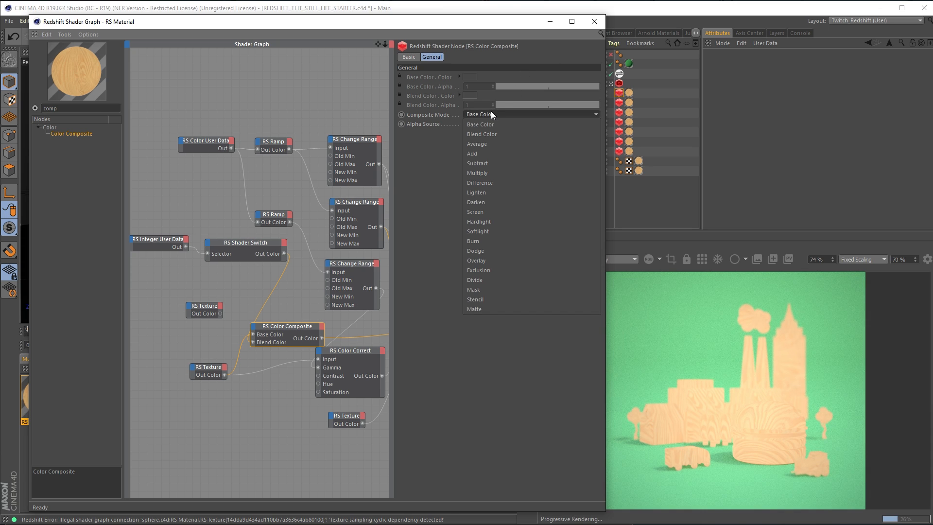
click(485, 176)
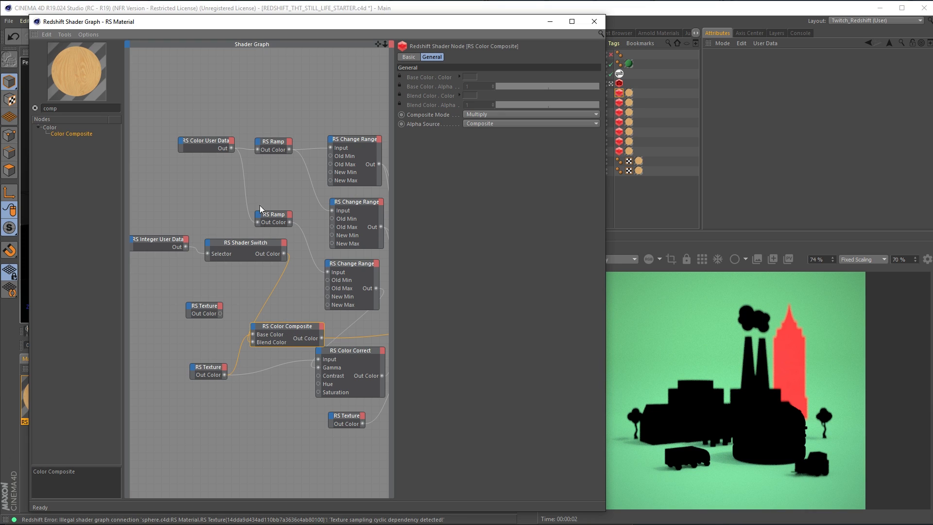
Set the Shader Switch's Shader 0 color to white
click(238, 246)
click(479, 94)
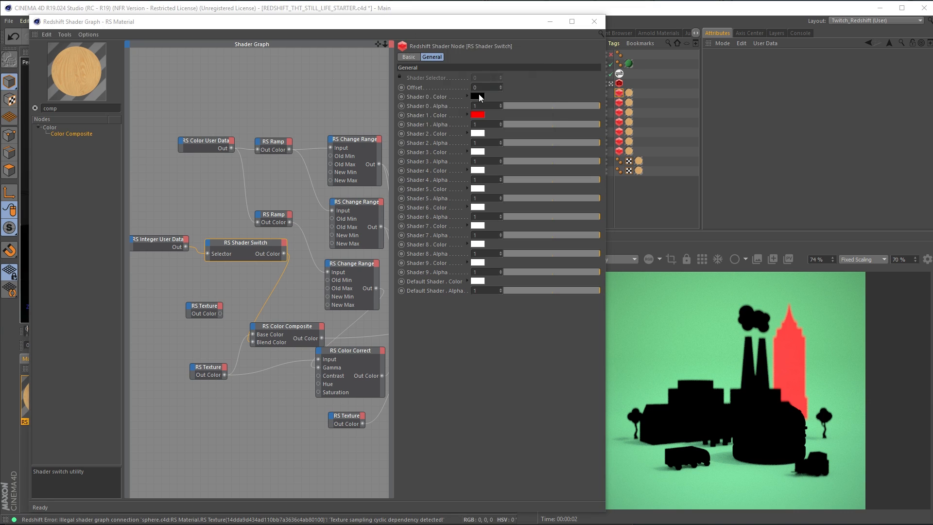
drag(514, 115, 553, 115)
click(462, 129)
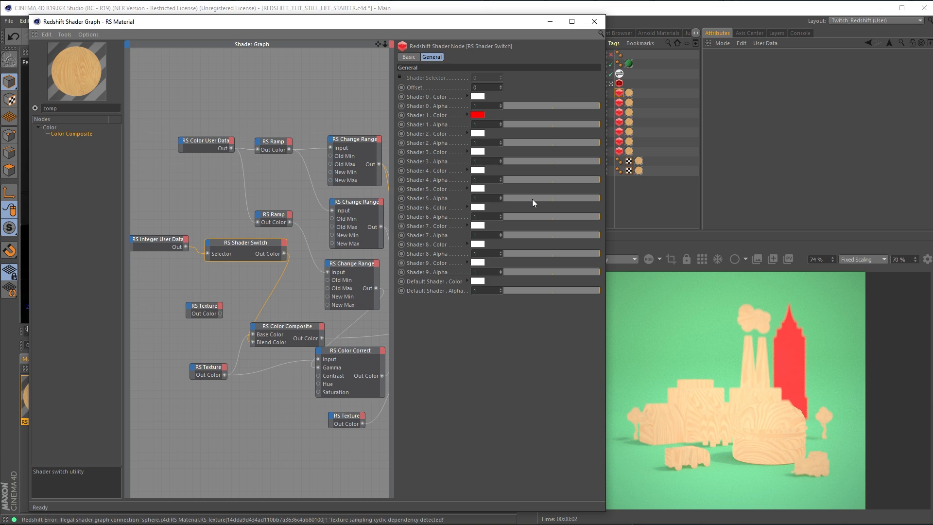
Reduce the saturation of the Shader Switch's Shader 1 red to 47%
click(467, 114)
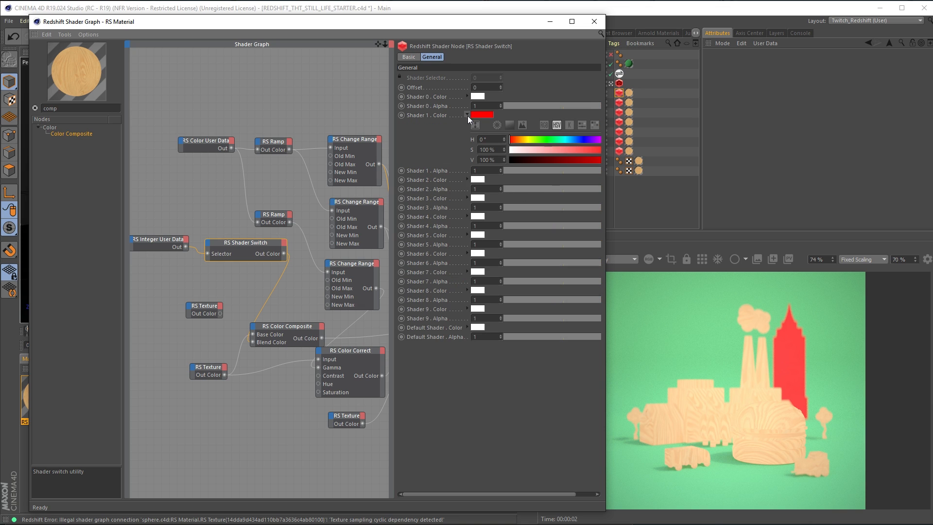
drag(558, 150, 563, 152)
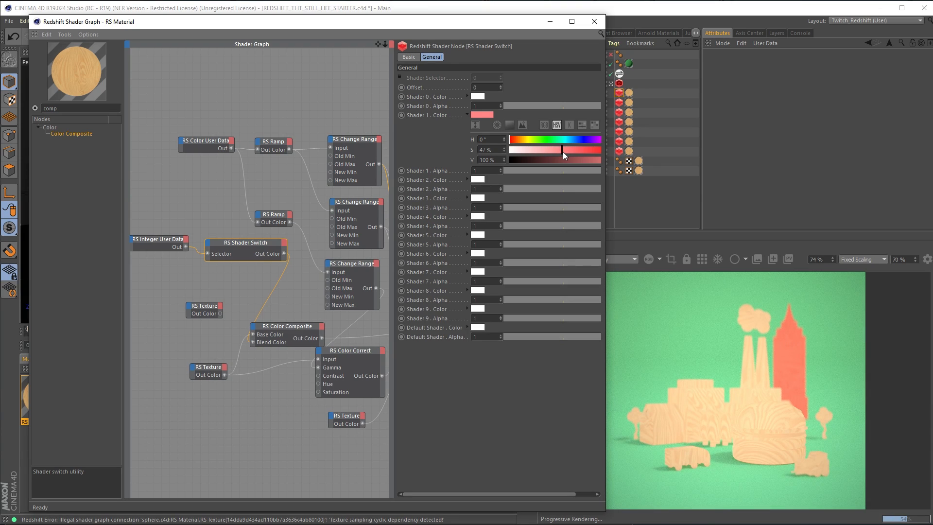
click(467, 114)
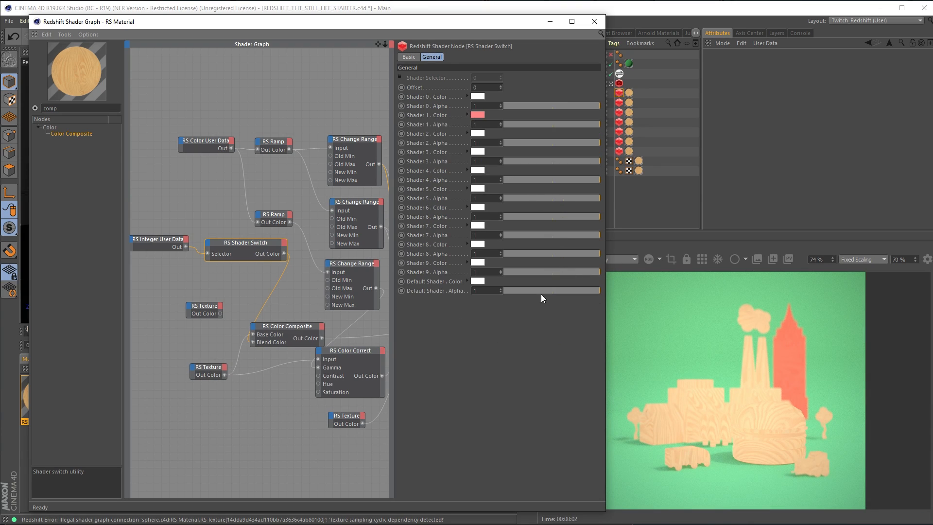
Connect the Color Composite to the Color Correct input, reconnect the RS Material node to the Output surface, and close the shader graph
middle_drag(339, 359, 290, 336)
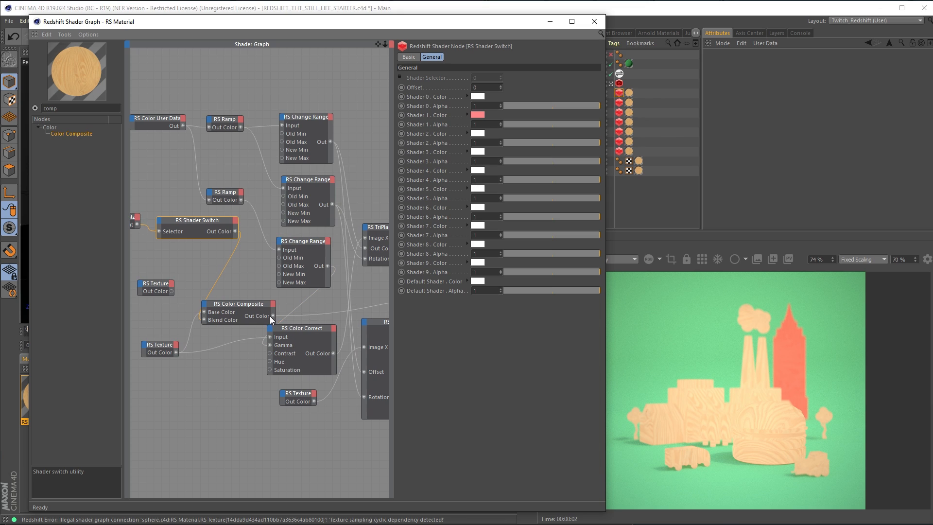
drag(273, 315, 269, 337)
drag(238, 308, 189, 328)
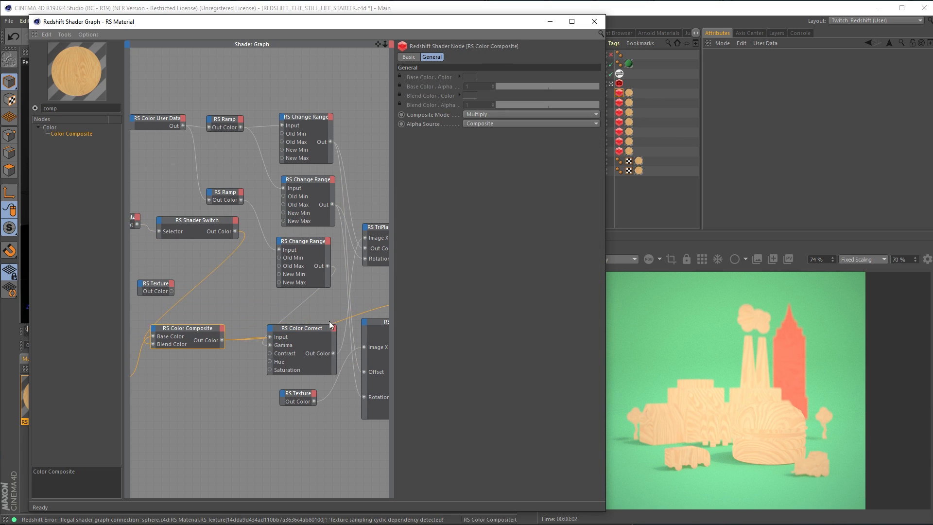
middle_drag(357, 311, 229, 336)
scroll(179, 323, down, 1)
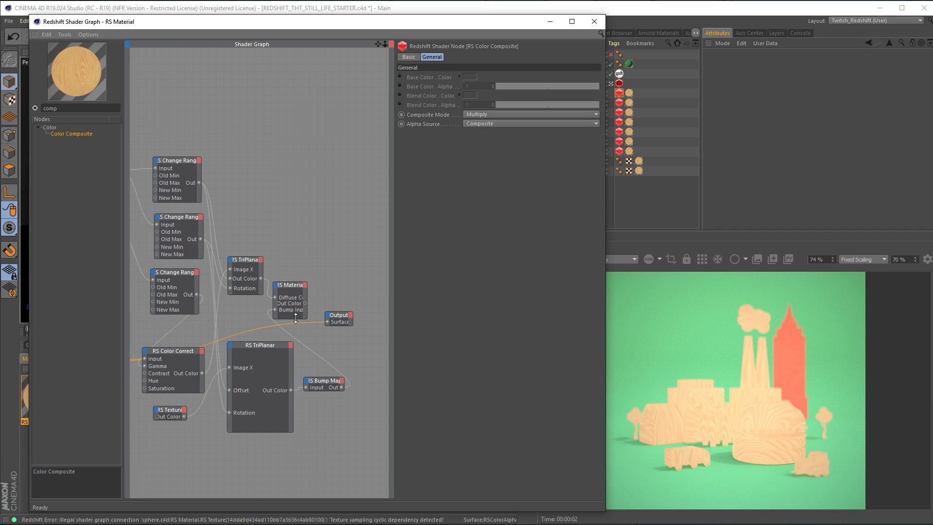
drag(328, 324, 328, 322)
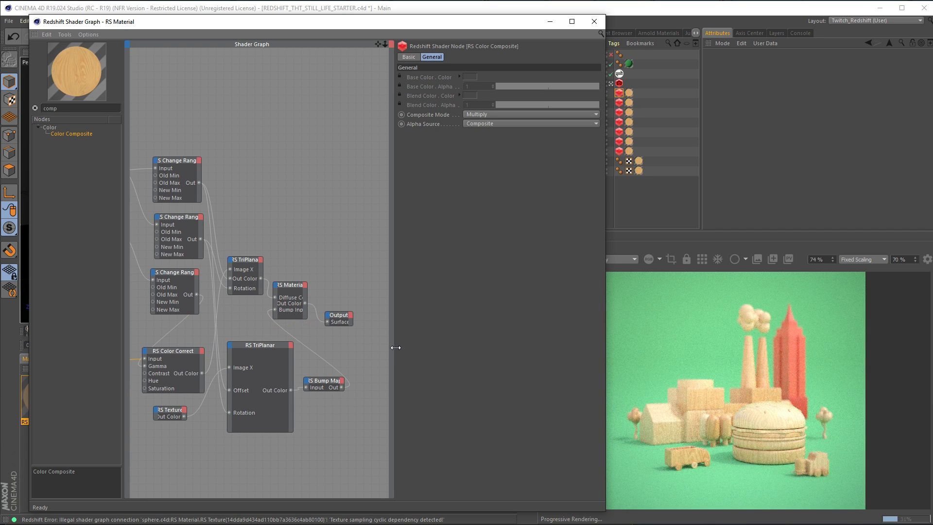
middle_drag(308, 252, 366, 208)
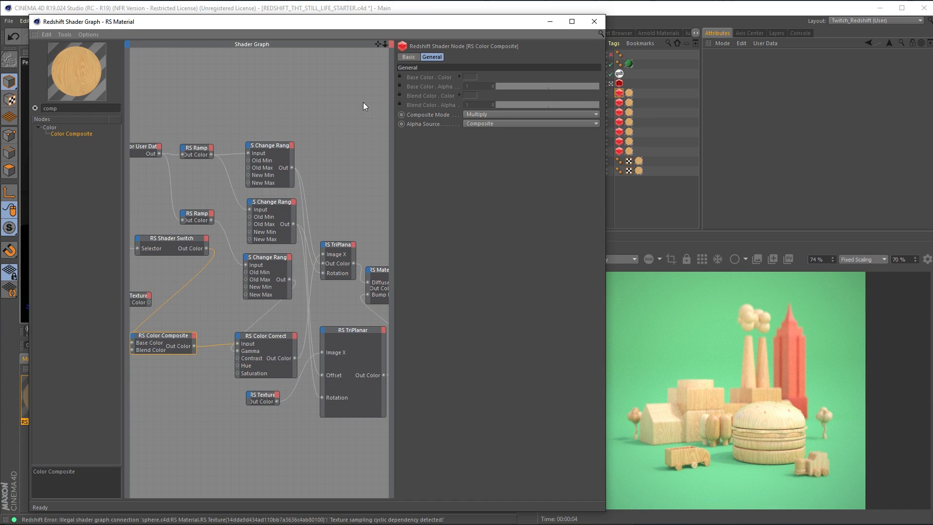
click(595, 22)
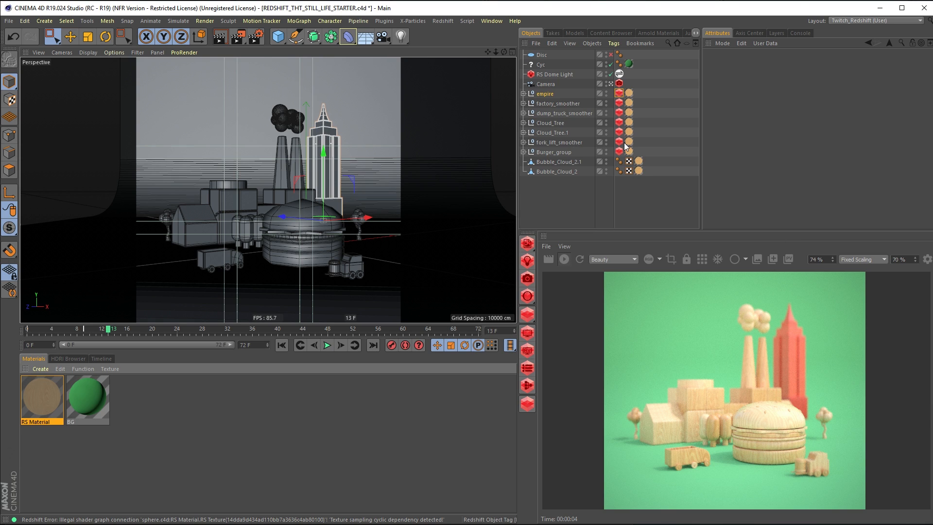
Enable the object ID override on fork_lift_smoother's Redshift tag with ID 1 and refresh the render
click(619, 141)
click(742, 94)
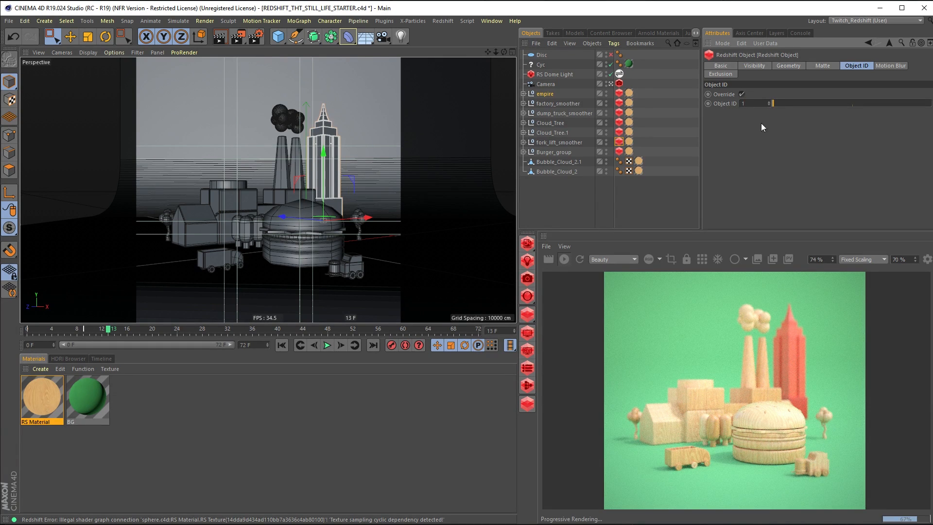
click(581, 261)
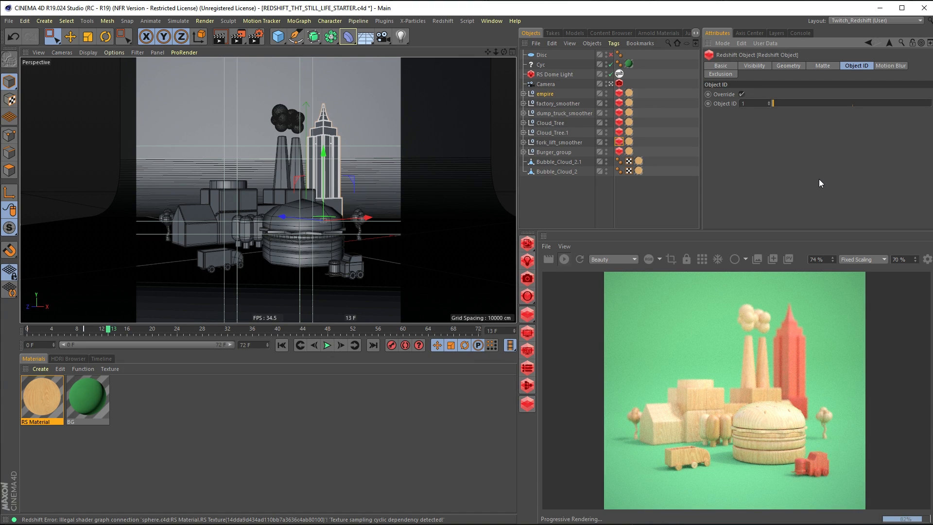
Reopen the wood material's shader graph and set the Shader Switch's Shader 2 color to green with hue 119° and 100% saturation
double_click(52, 403)
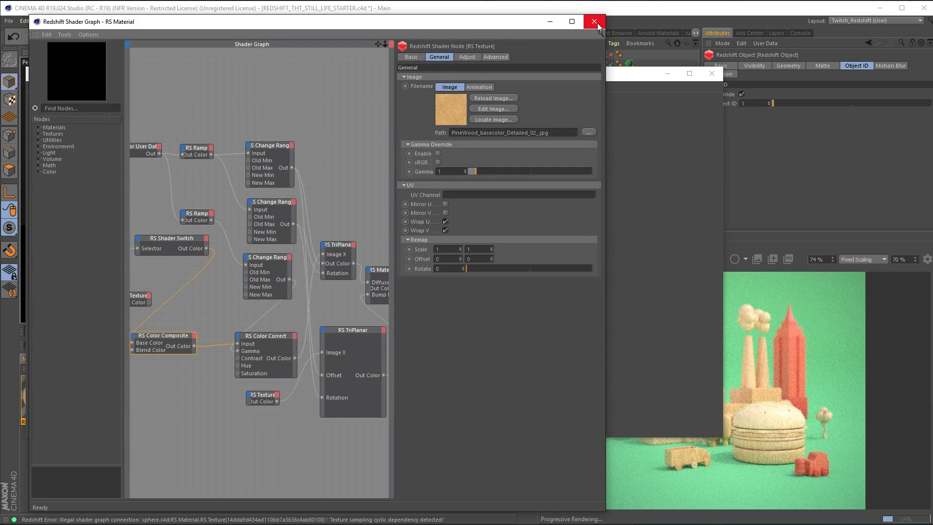
click(714, 73)
middle_drag(223, 284, 309, 293)
click(255, 241)
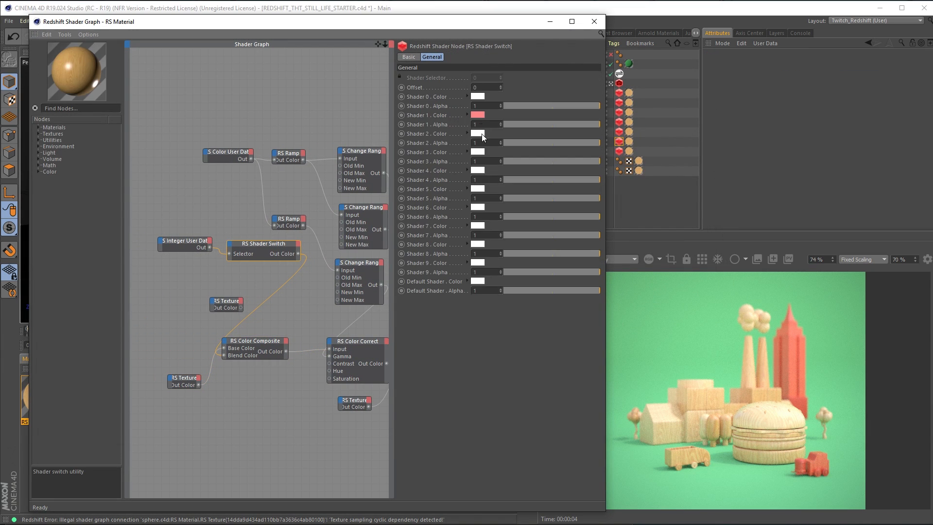
click(468, 134)
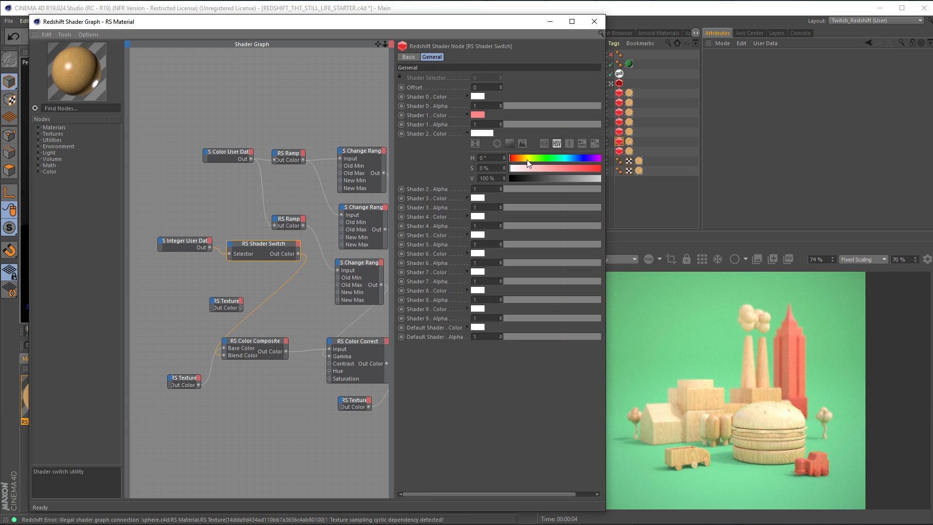
drag(527, 159, 623, 168)
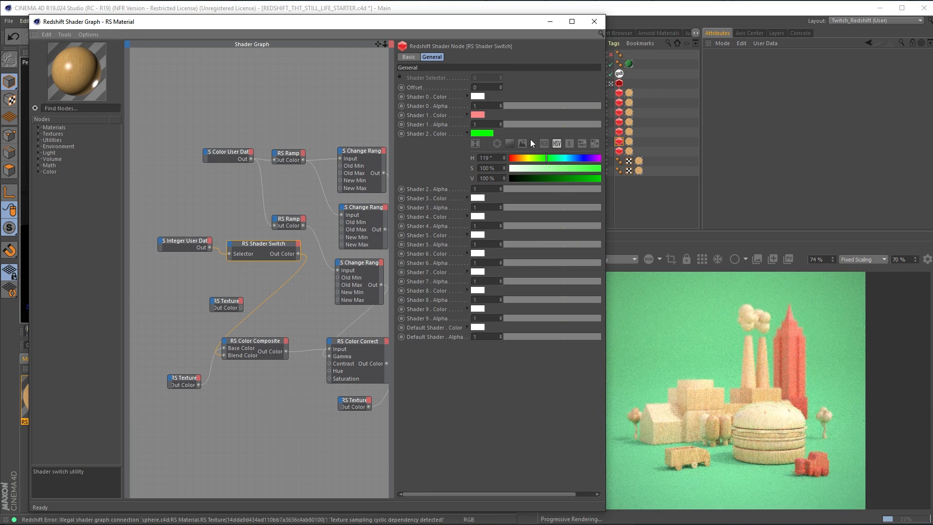
click(467, 133)
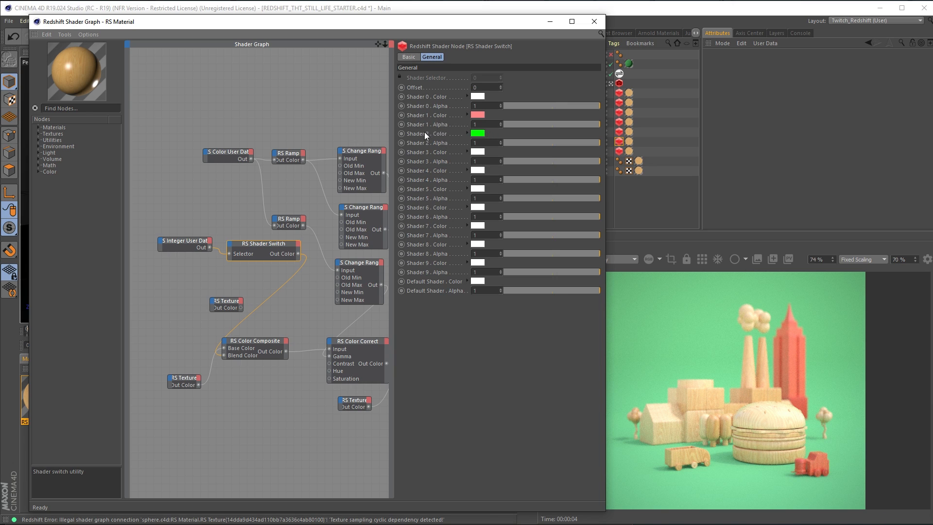
click(594, 22)
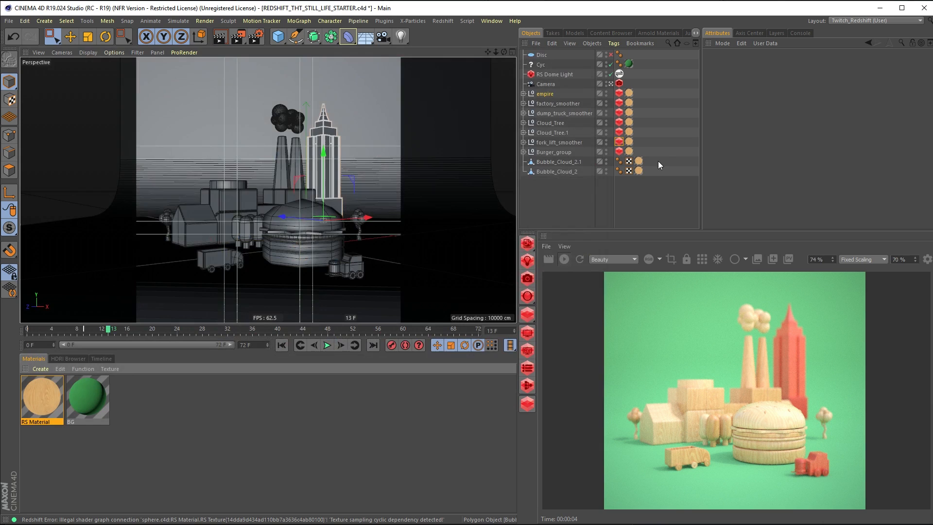
Override the object ID with 2 on the Redshift tags of Cloud_Tree and Cloud_Tree.1, and refresh the render
click(619, 130)
shift+click(619, 126)
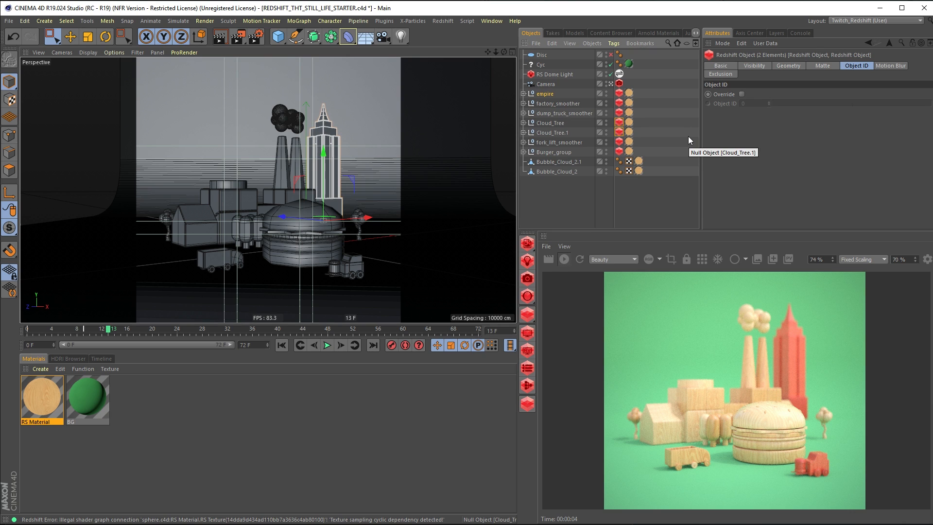
click(742, 94)
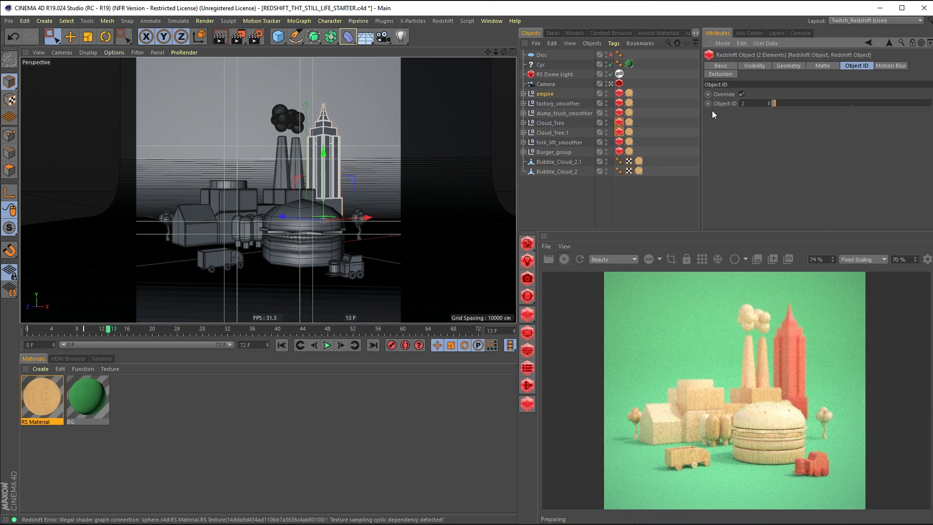
click(584, 262)
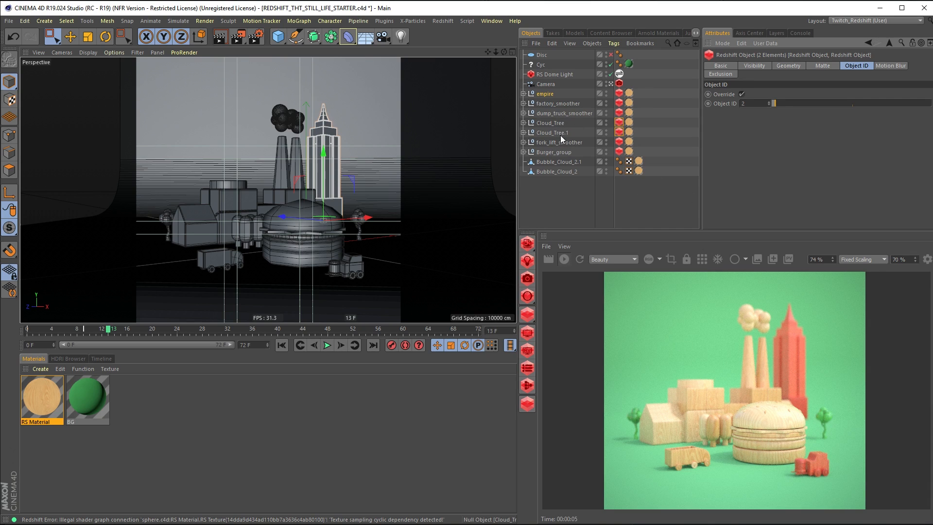
Copy Cloud_Tree's Redshift tag with object ID 2 onto the Tanks 1 and Tanks 2 groups inside factory_smoother
click(524, 104)
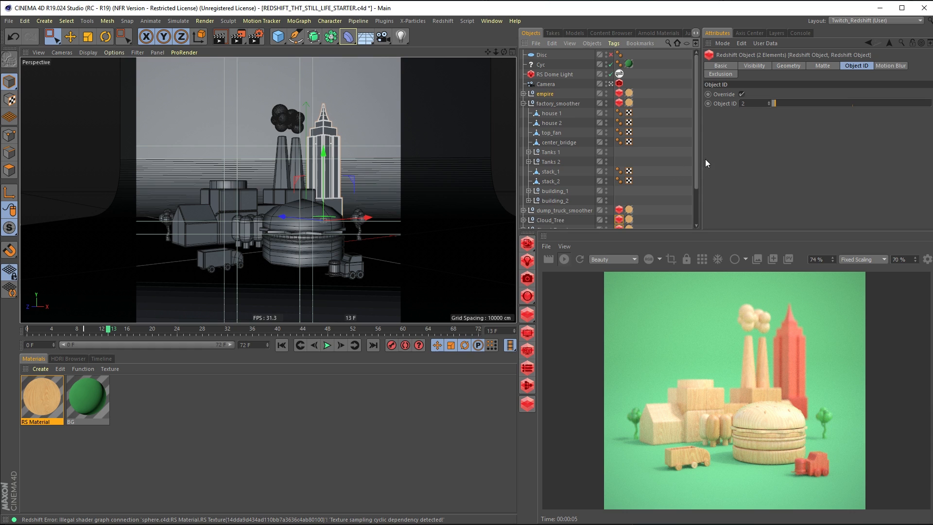
click(246, 223)
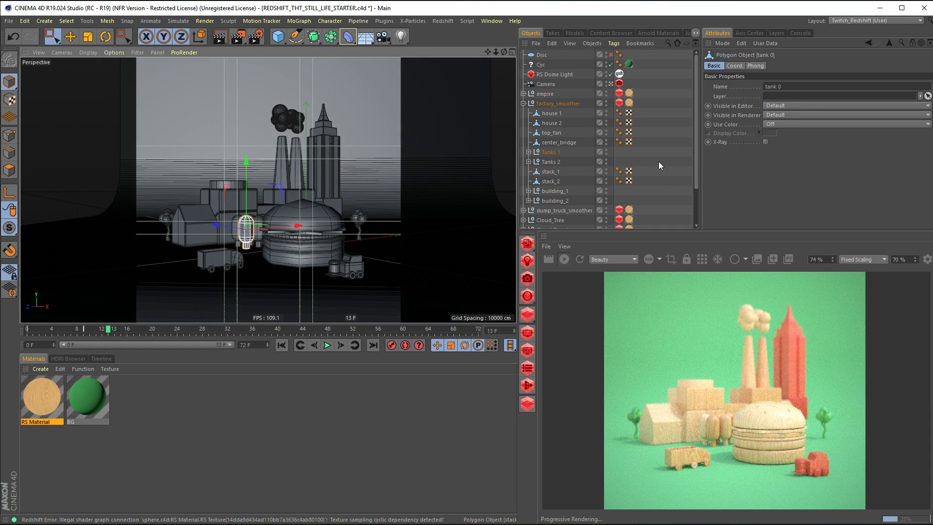
click(529, 152)
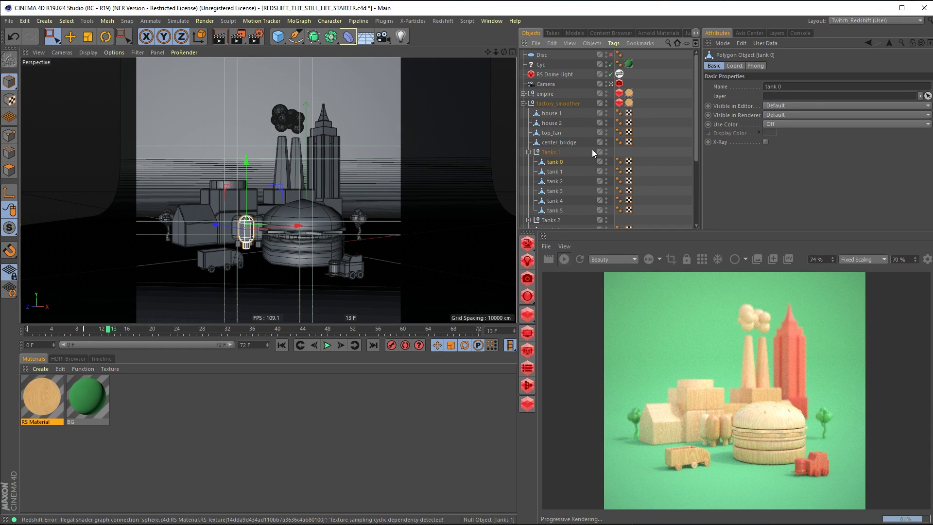
click(529, 152)
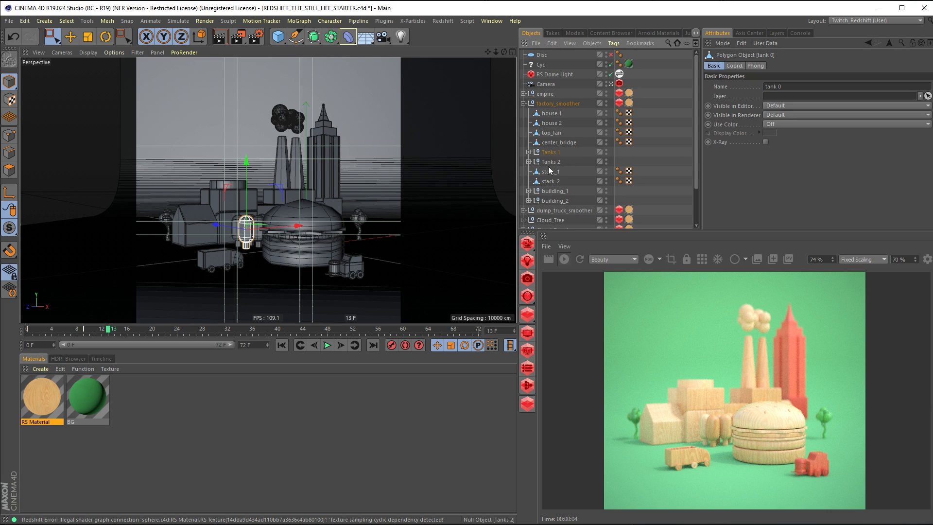
click(528, 162)
click(529, 162)
click(552, 162)
ctrl+click(552, 152)
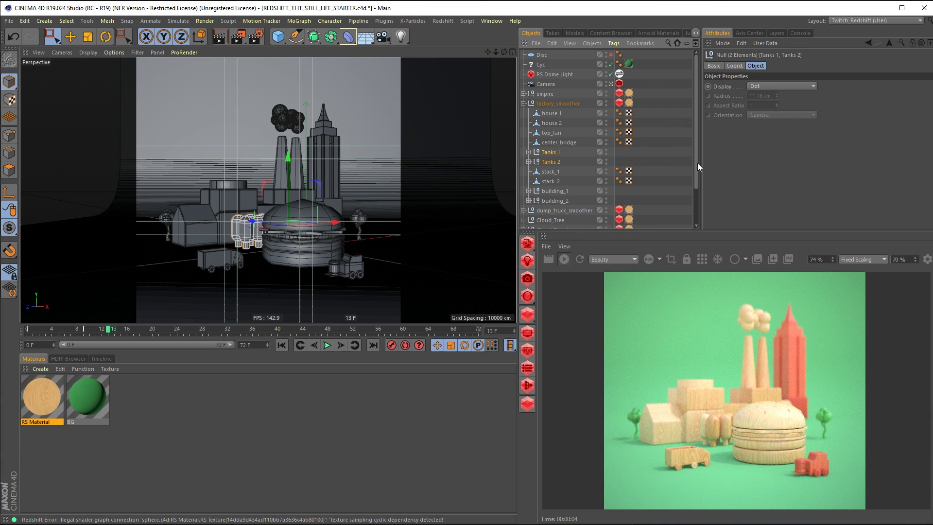
click(619, 220)
ctrl+drag(620, 223, 620, 162)
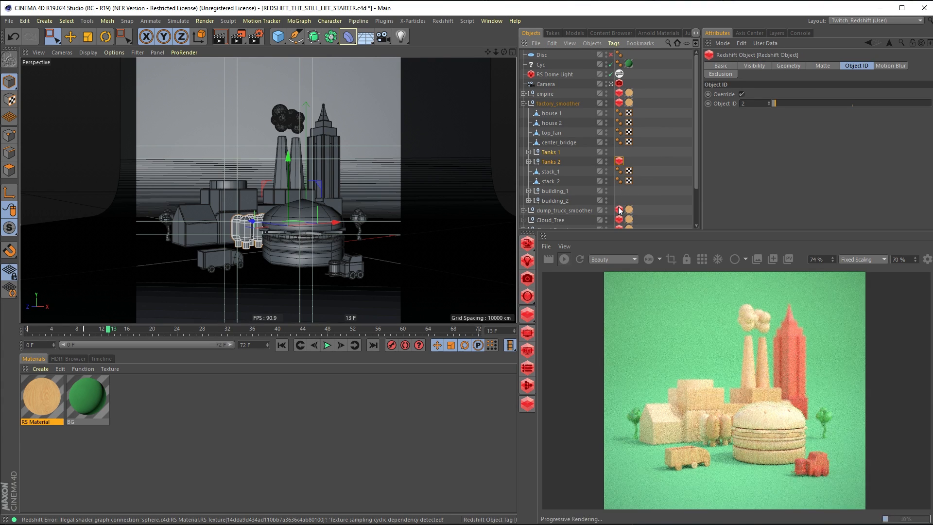
ctrl+drag(619, 219, 618, 151)
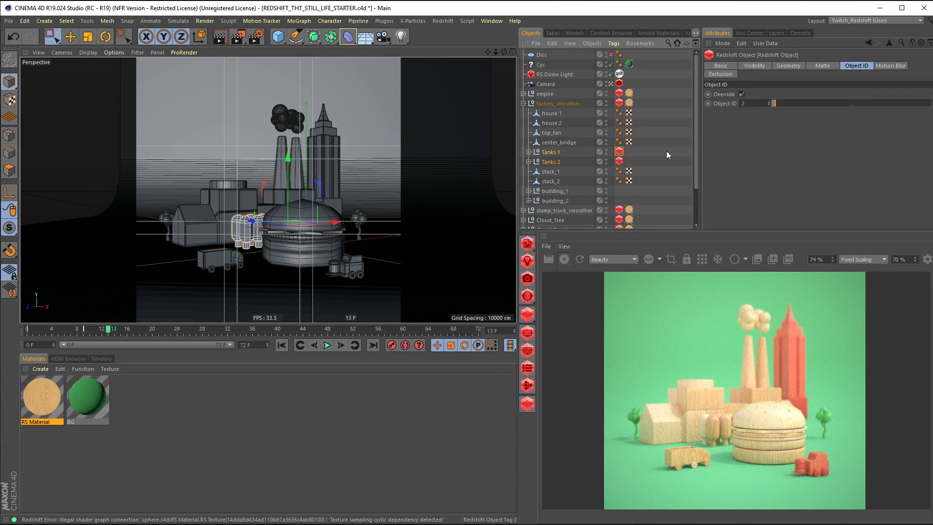
Move factory_smoother's Redshift tag down to its children, with copies on the houses, top_fan, center_bridge, both stacks, building_1 and building_2
click(620, 104)
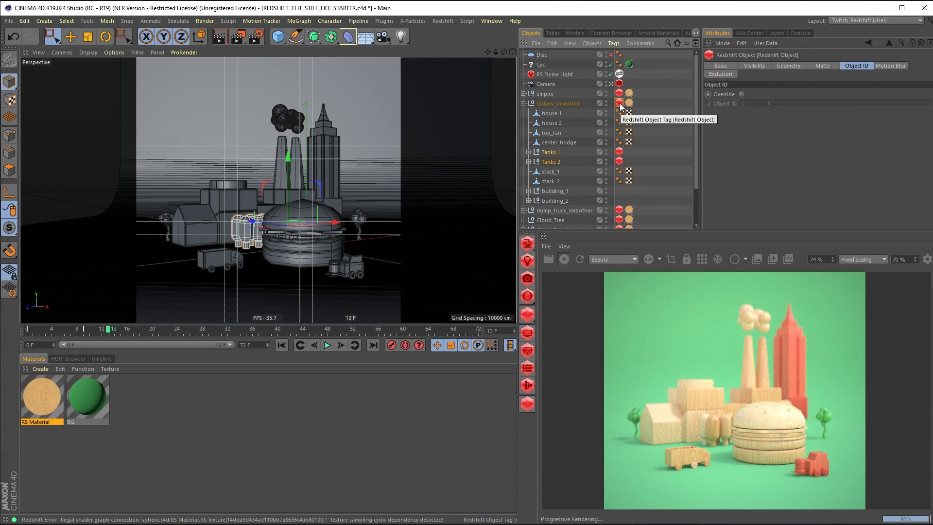
drag(620, 104, 619, 200)
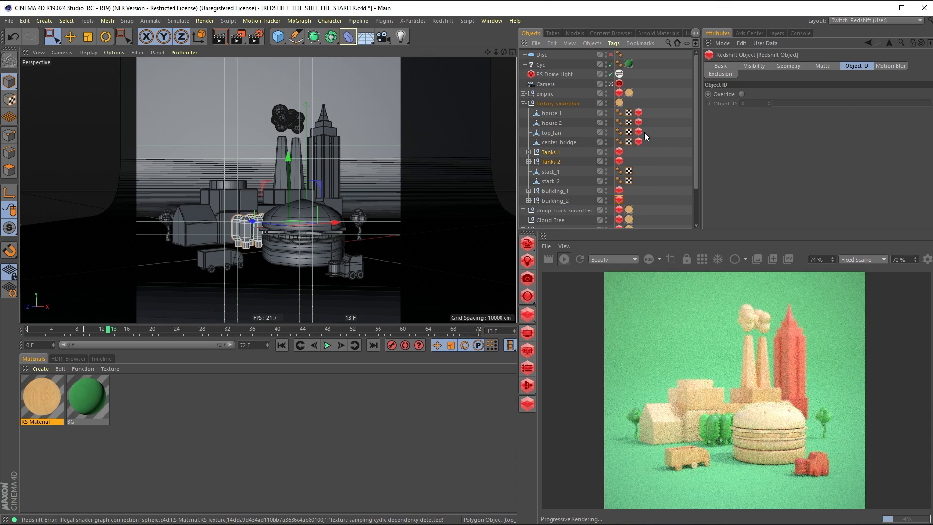
ctrl+drag(641, 182, 640, 172)
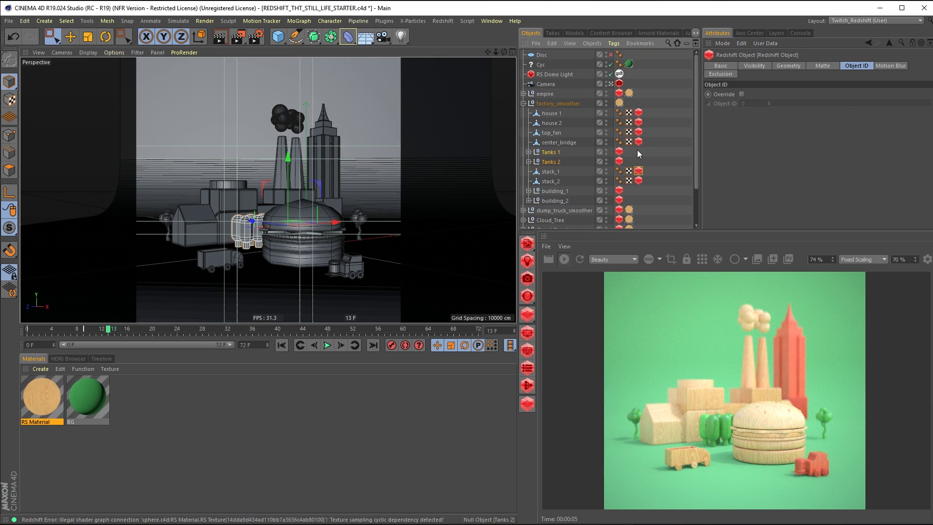
Reopen the wood material's shader graph and desaturate the Shader Switch's Shader 2 color to a pale green
double_click(50, 394)
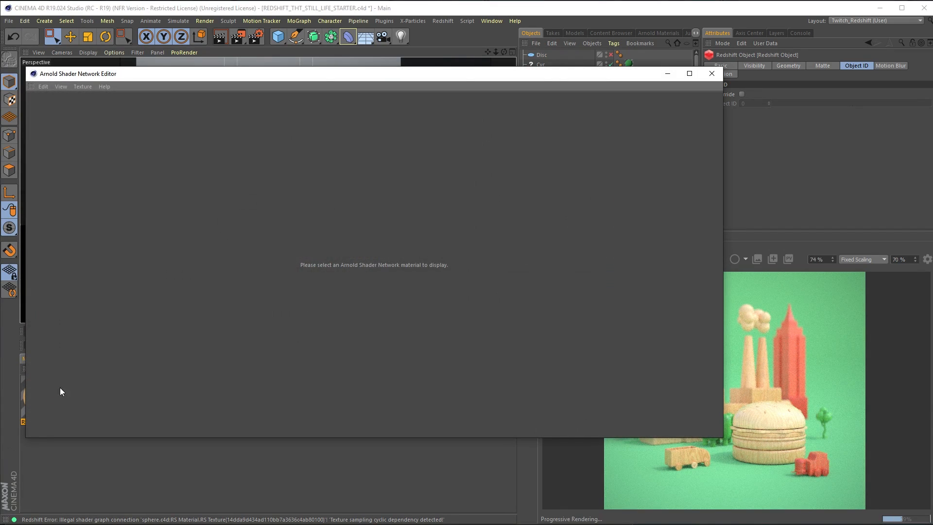
click(712, 73)
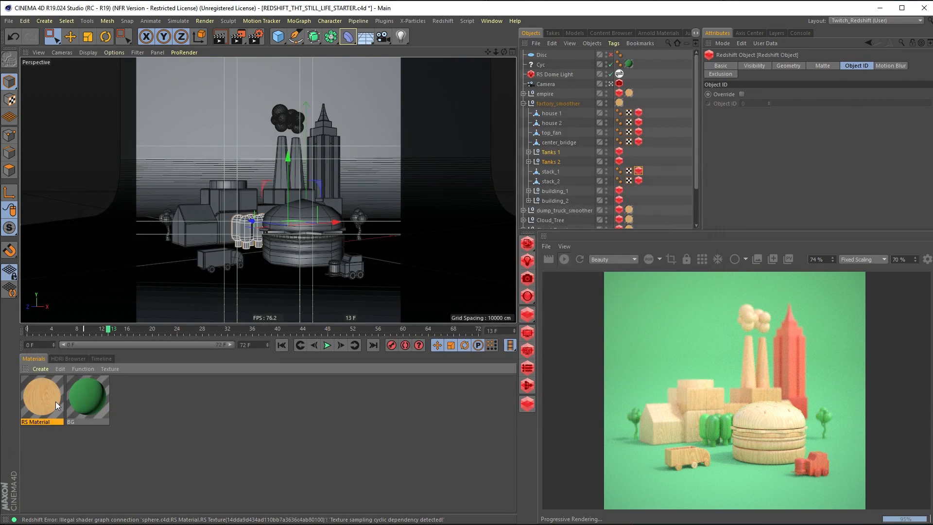
double_click(57, 407)
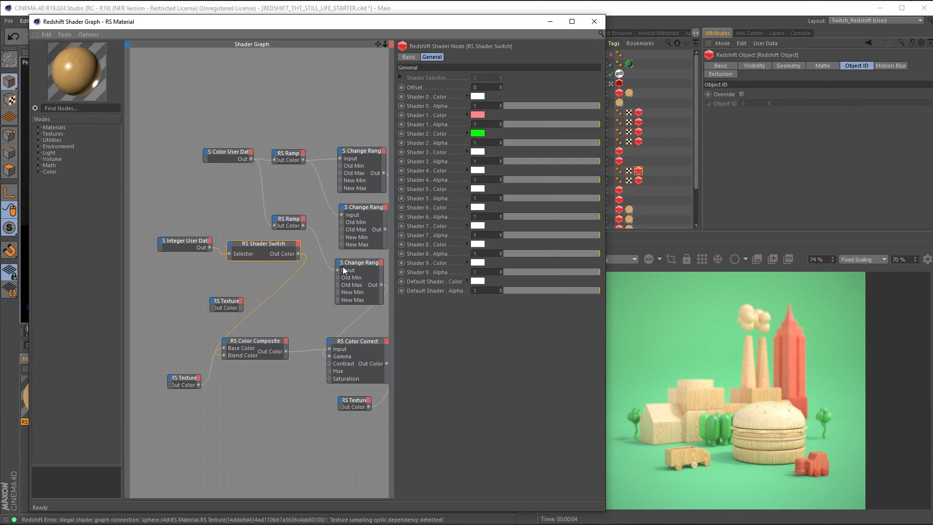
middle_drag(317, 185, 265, 112)
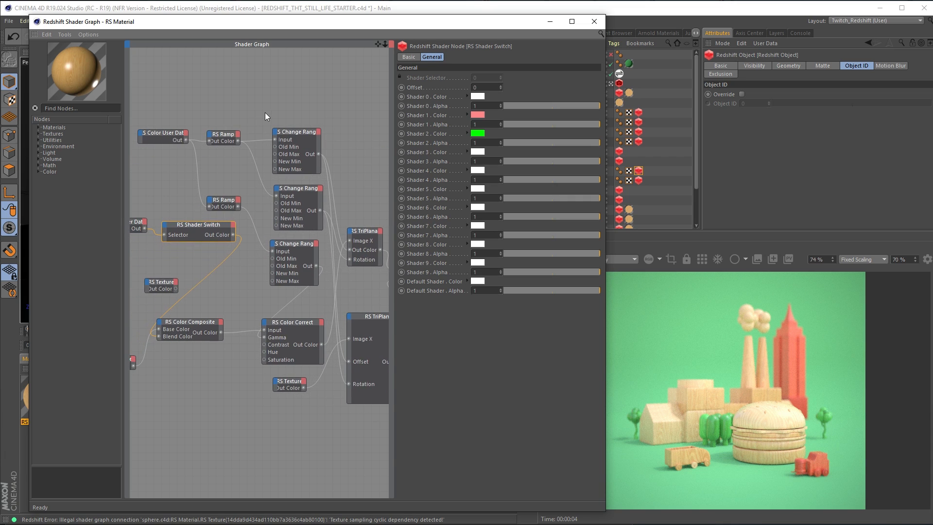
click(217, 226)
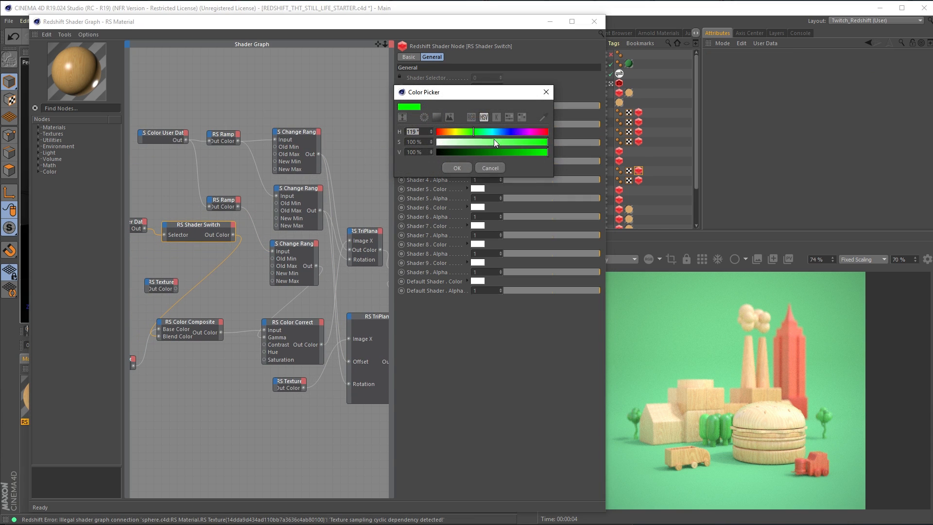
drag(473, 132, 472, 132)
click(466, 143)
click(462, 167)
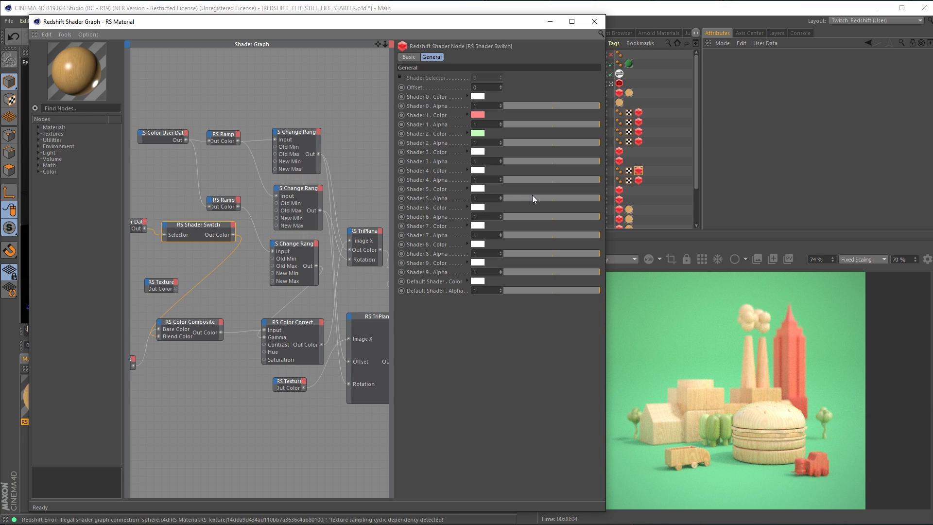
mouse_move(353, 162)
middle_down()
mouse_move(338, 150)
mouse_move(344, 155)
middle_up()
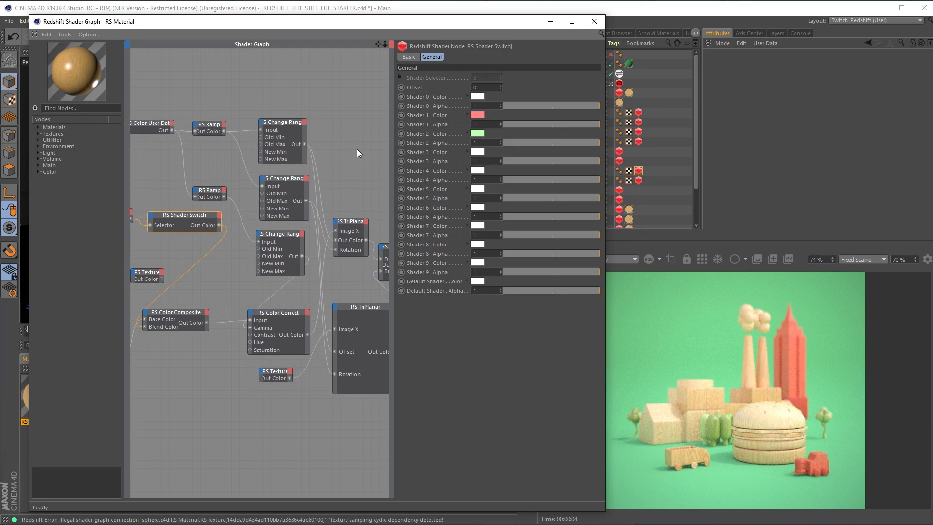